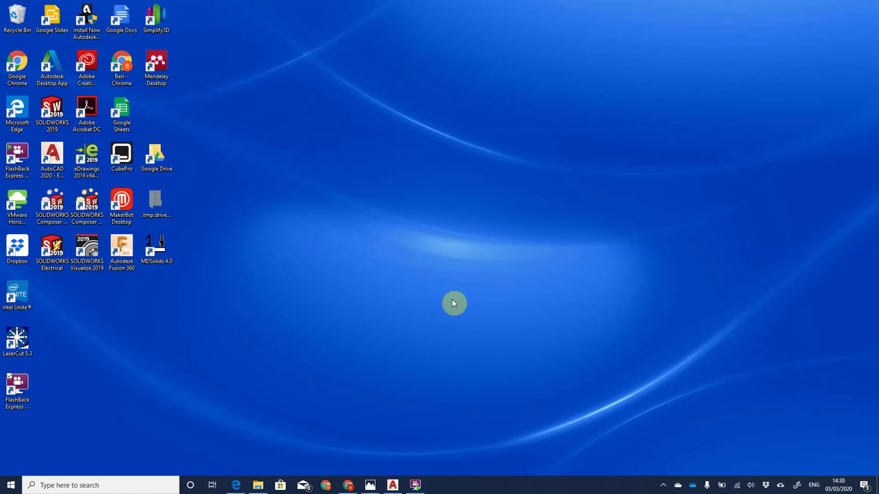
# Step: Bring the AutoCAD 2020 Start page to the front from the taskbar
pyautogui.click(392, 483)
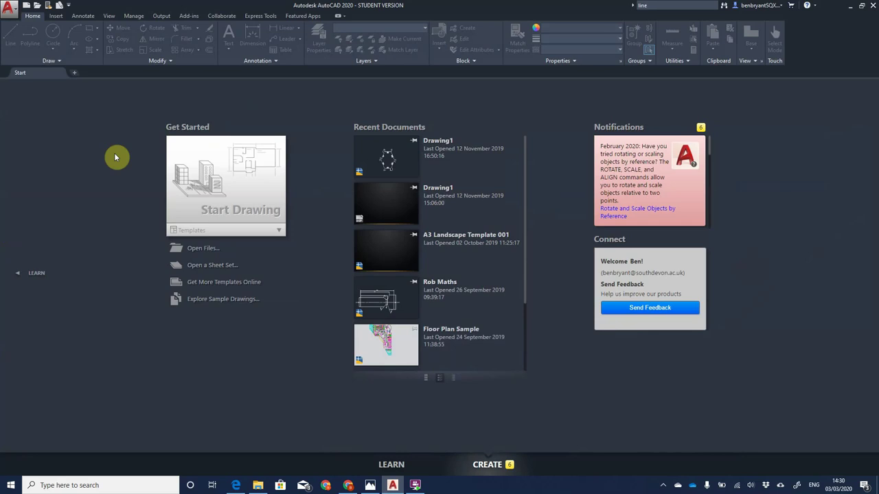
pyautogui.click(370, 486)
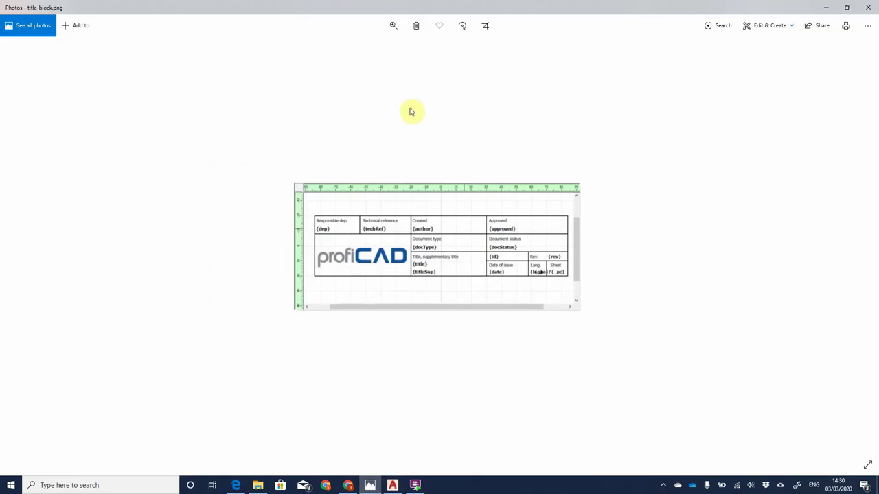
pyautogui.keyDown('ctrl'); pyautogui.scroll(3, 447, 206); pyautogui.keyUp('ctrl')
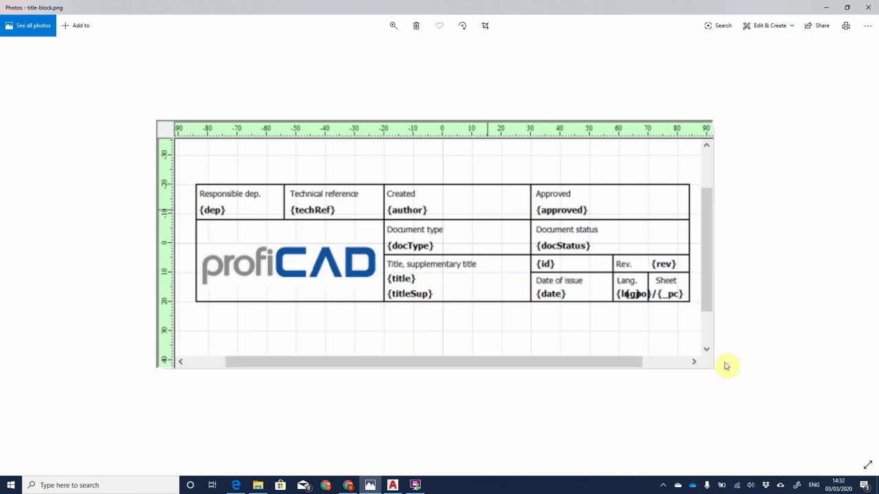
pyautogui.click(392, 485)
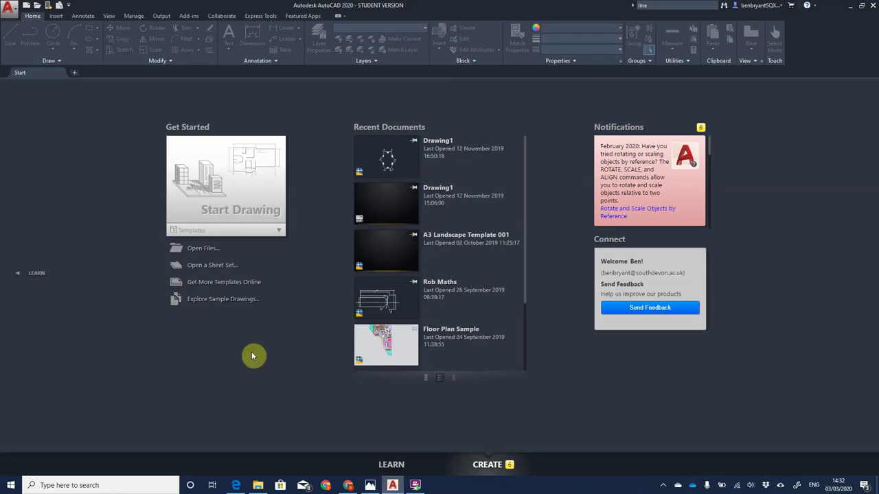
# Step: Start a new blank drawing, Drawing2, from the Start Drawing tile
pyautogui.click(231, 181)
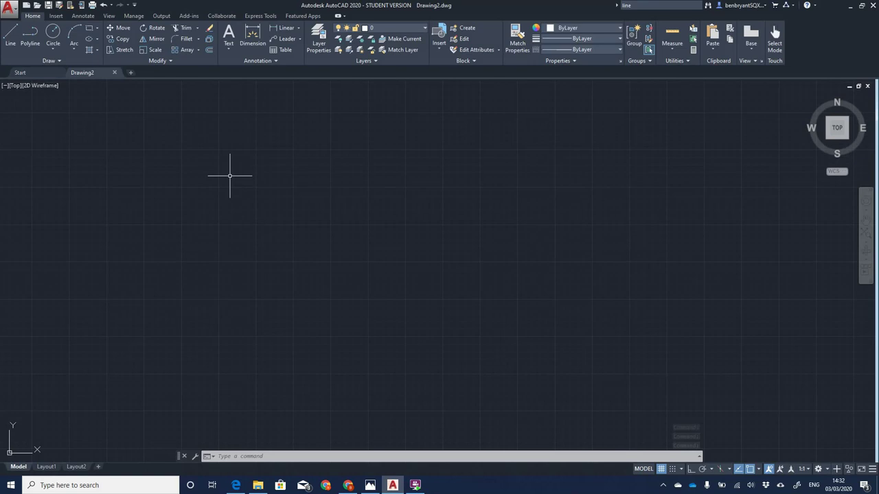
# Step: With UNITS, set Decimal length to 0.00 precision and Millimeters insertion scale
pyautogui.write('units')
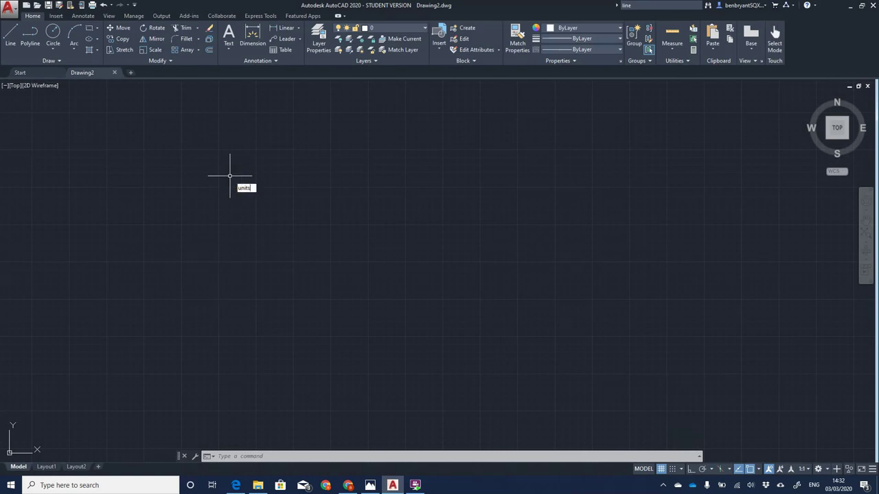
pyautogui.click(232, 180)
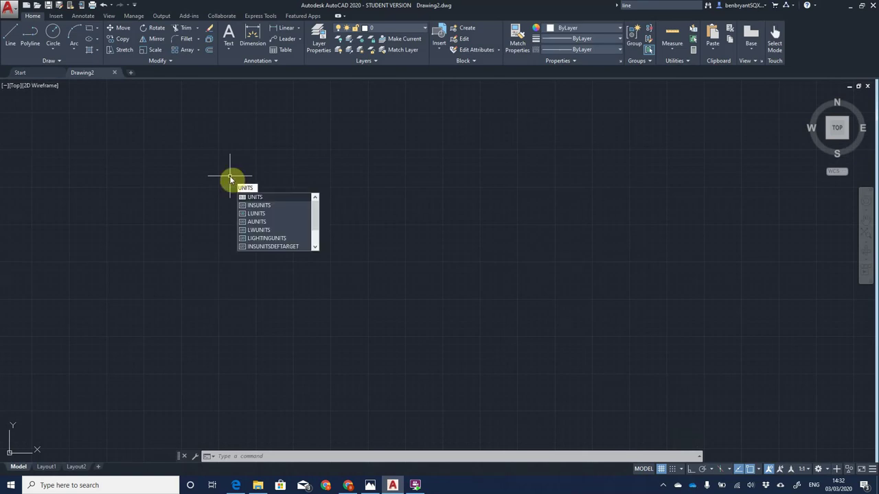
pyautogui.press('Return')
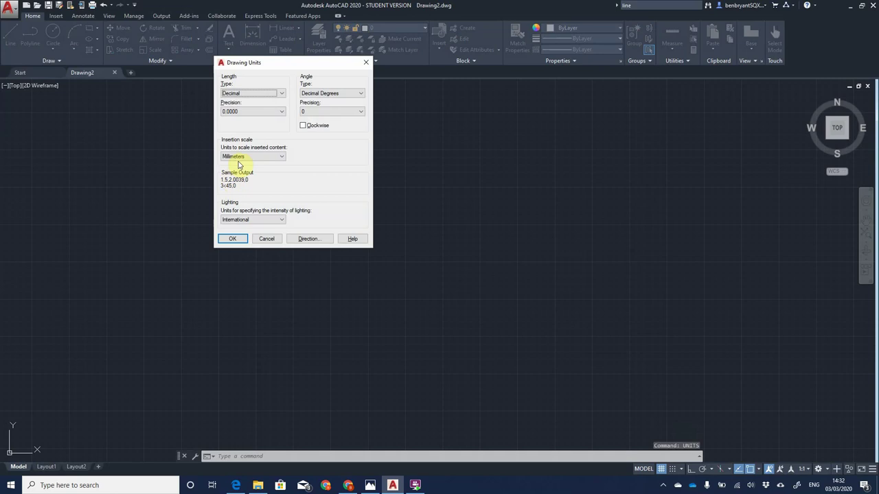
pyautogui.moveTo(255, 63); pyautogui.dragTo(279, 110)
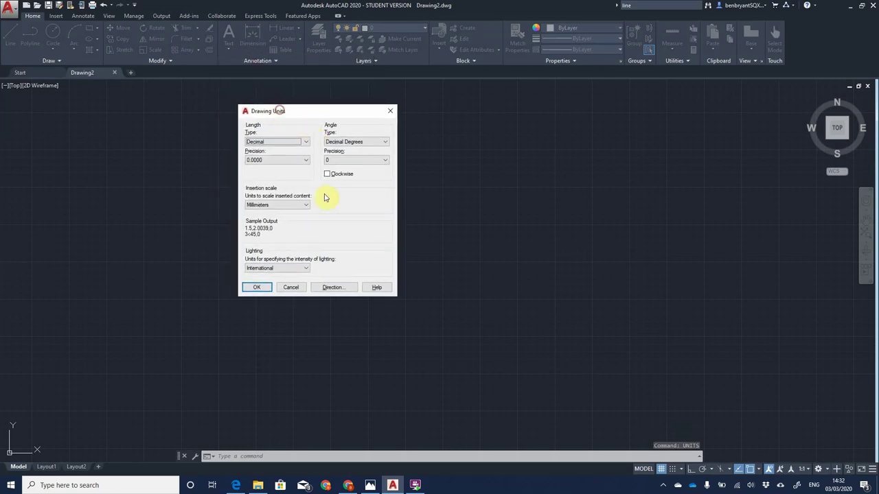
pyautogui.click(267, 163)
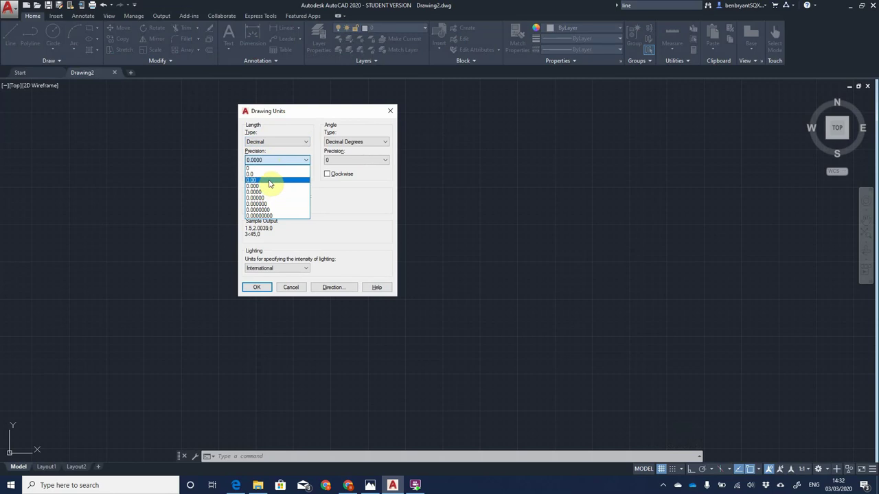
pyautogui.click(269, 181)
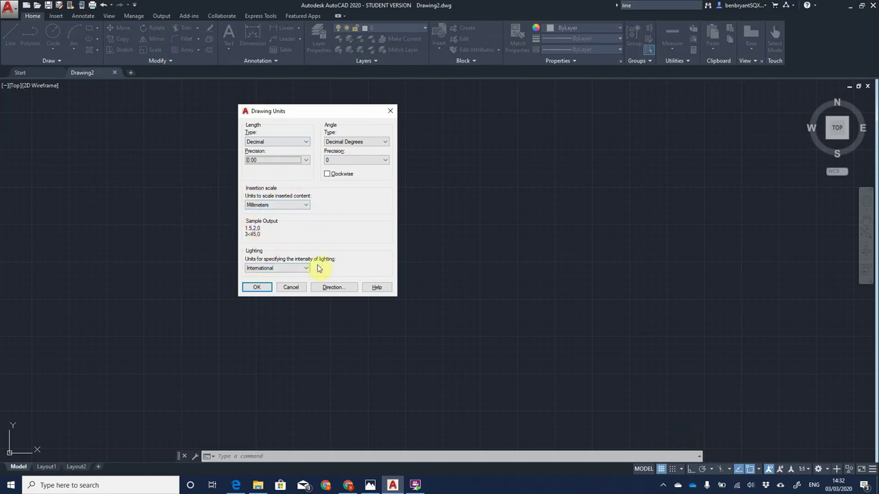
pyautogui.click(256, 288)
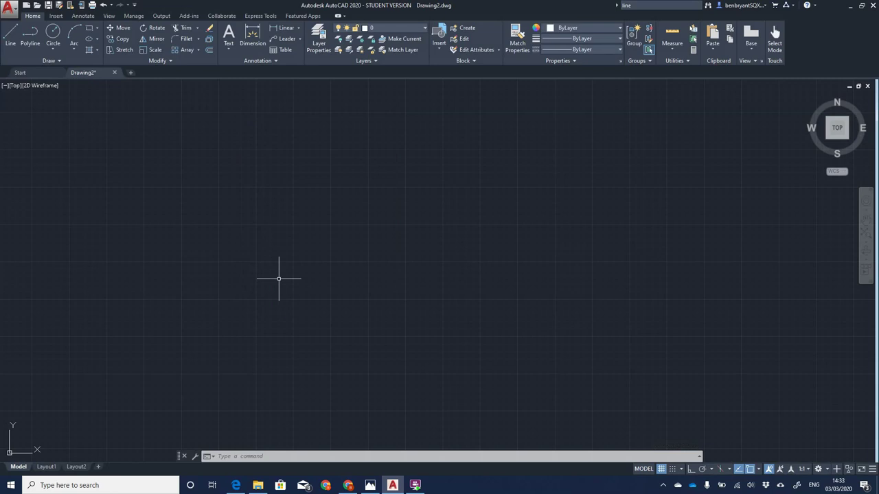
# Step: Use LIMITS to set the lower-left corner to 0,0 and upper-right to 420,297
pyautogui.write('LIMIT')
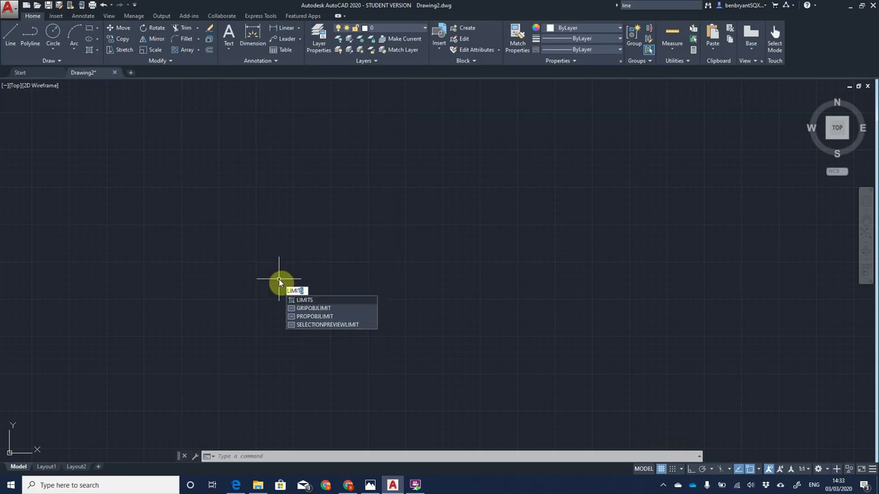
pyautogui.write('S')
pyautogui.press('Return')
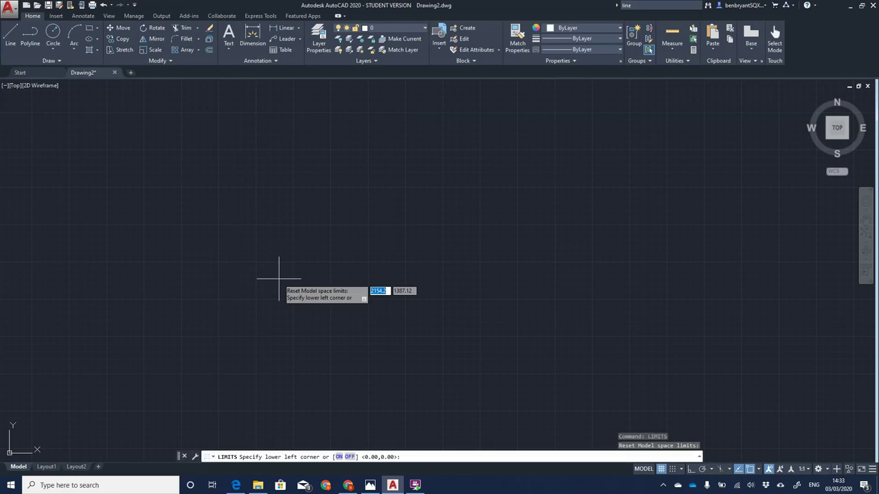
pyautogui.write('0')
pyautogui.press('Tab')
pyautogui.write('0')
pyautogui.click(278, 280)
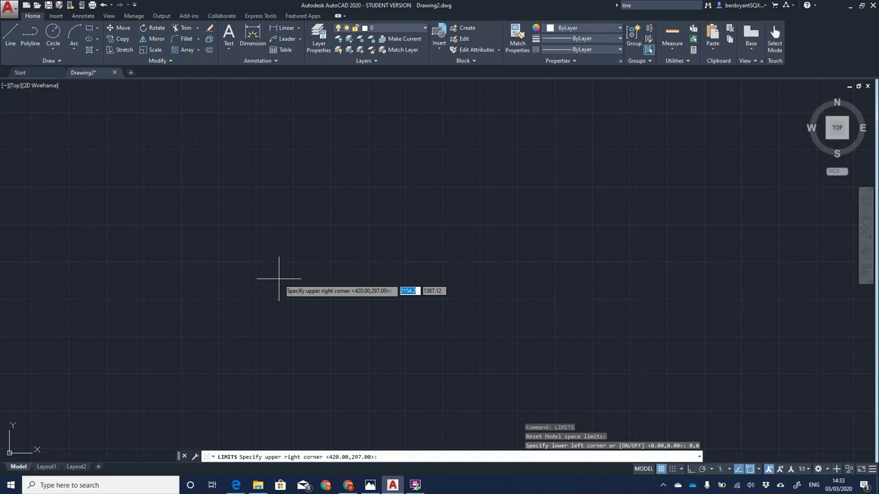
pyautogui.write('420')
pyautogui.write('2')
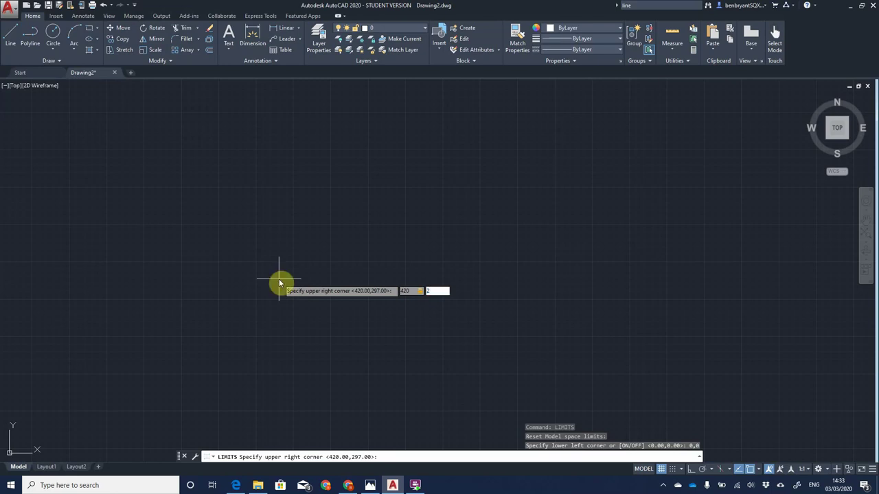
pyautogui.write('97')
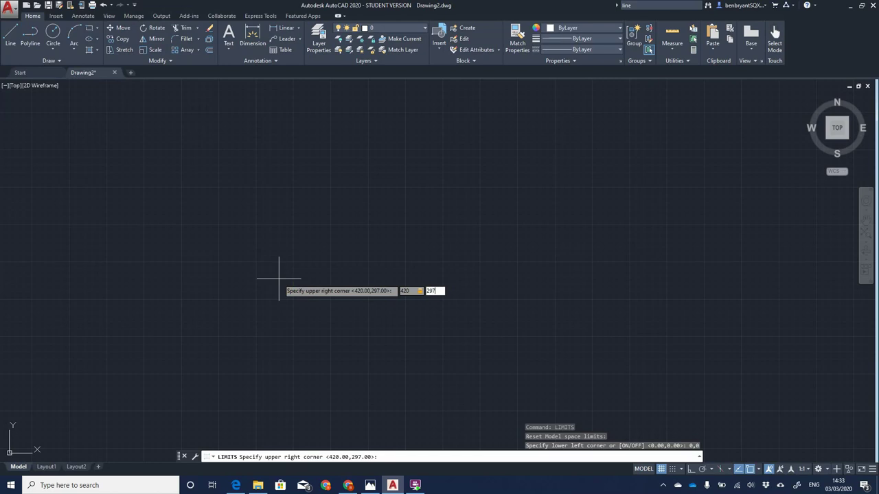
pyautogui.press('Return')
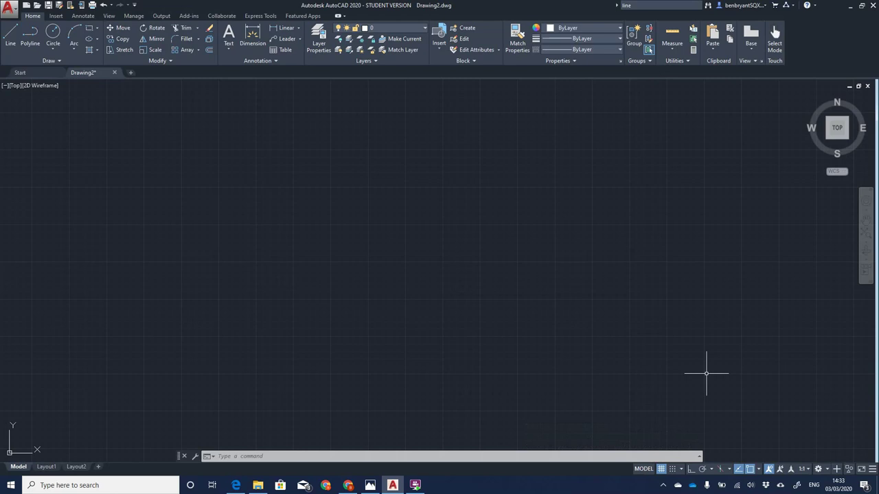
# Step: Zoom and pan until the UCS origin is visible, then enter REC for a rectangle
pyautogui.scroll(-2, 330, 255)
pyautogui.scroll(2, 330, 255)
pyautogui.scroll(-2, 330, 255)
pyautogui.scroll(-1, 251, 337)
pyautogui.moveTo(265, 261)
pyautogui.mouseDown(button='middle')
pyautogui.moveTo(432, 284)
pyautogui.moveTo(272, 277)
pyautogui.moveTo(313, 289)
pyautogui.moveTo(250, 304)
pyautogui.moveTo(394, 324)
pyautogui.moveTo(268, 289)
pyautogui.moveTo(288, 304)
pyautogui.mouseUp(button='middle')
pyautogui.scroll(2, 292, 316)
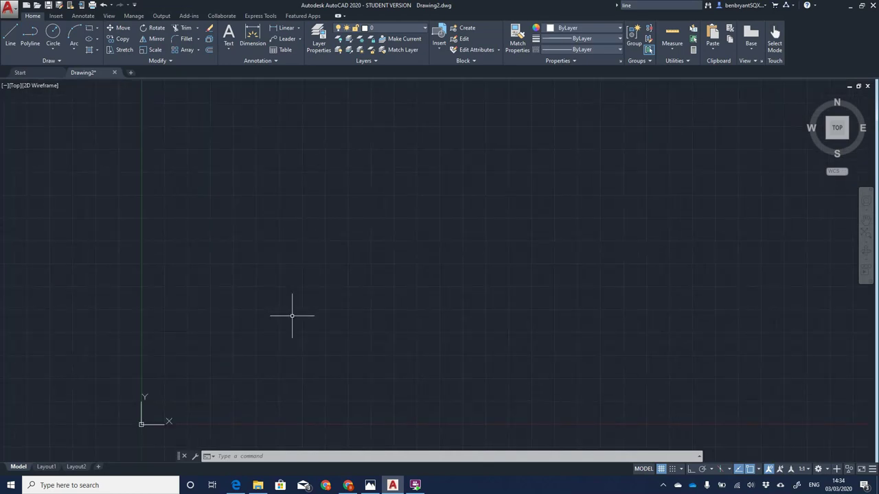
pyautogui.write('REC')
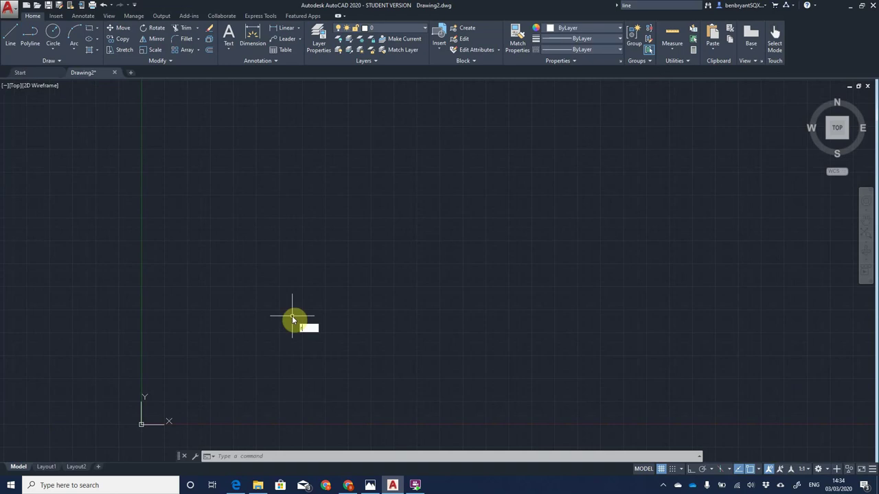
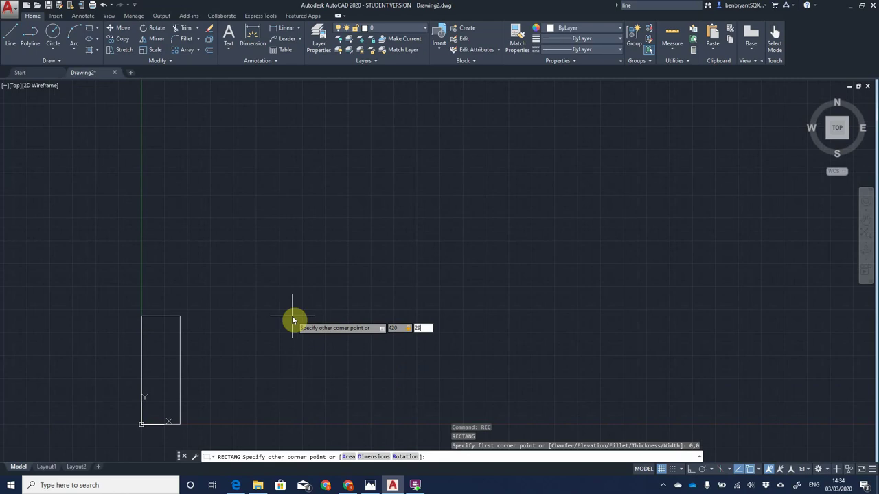
# Step: Complete the 420 by 297 rectangle from the origin, then pan and zoom to find it
pyautogui.write('7')
pyautogui.press('Return')
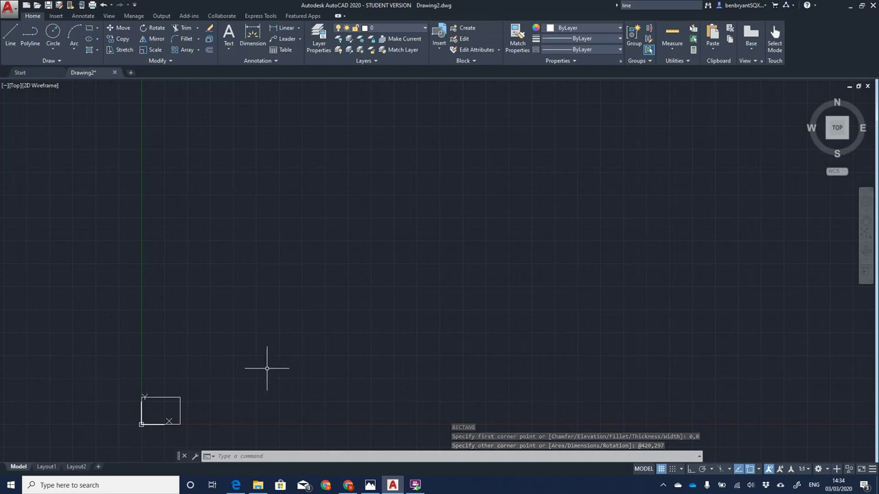
pyautogui.moveTo(196, 400); pyautogui.dragTo(604, 241, button='middle')
pyautogui.scroll(8, 465, 286)
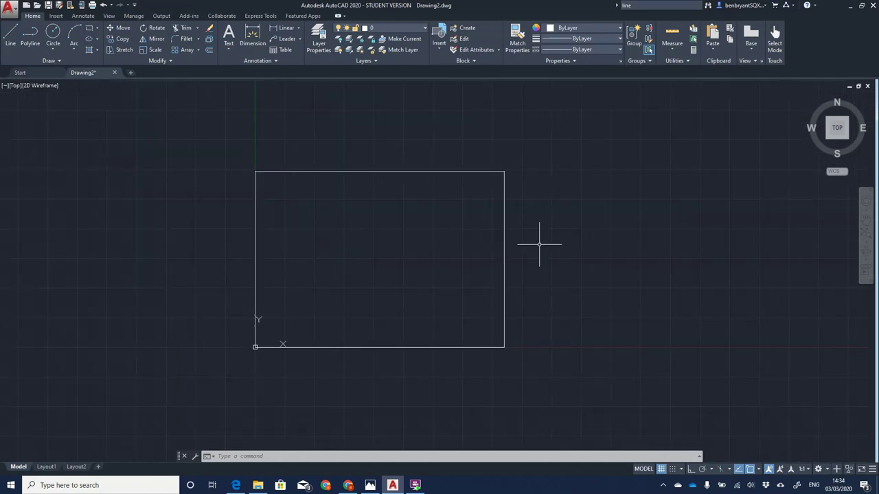
pyautogui.scroll(2, 538, 245)
pyautogui.moveTo(331, 248); pyautogui.dragTo(470, 237, button='middle')
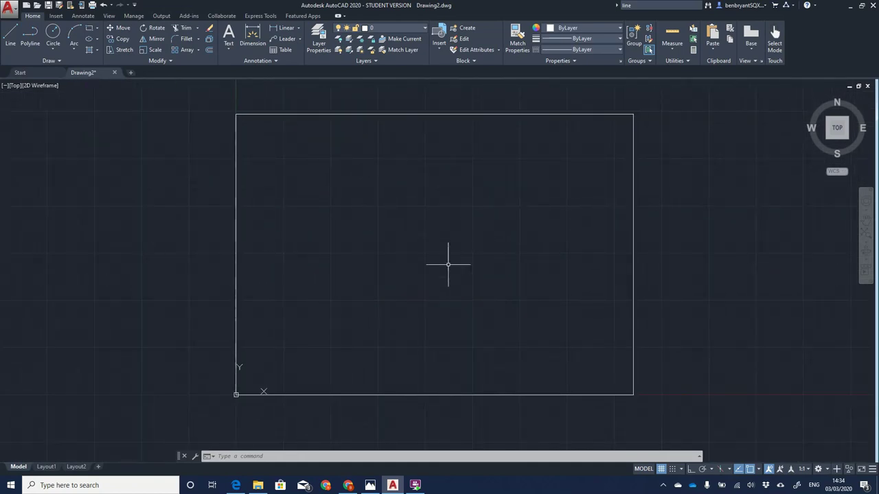
pyautogui.scroll(-10, 462, 260)
pyautogui.scroll(3, 535, 229)
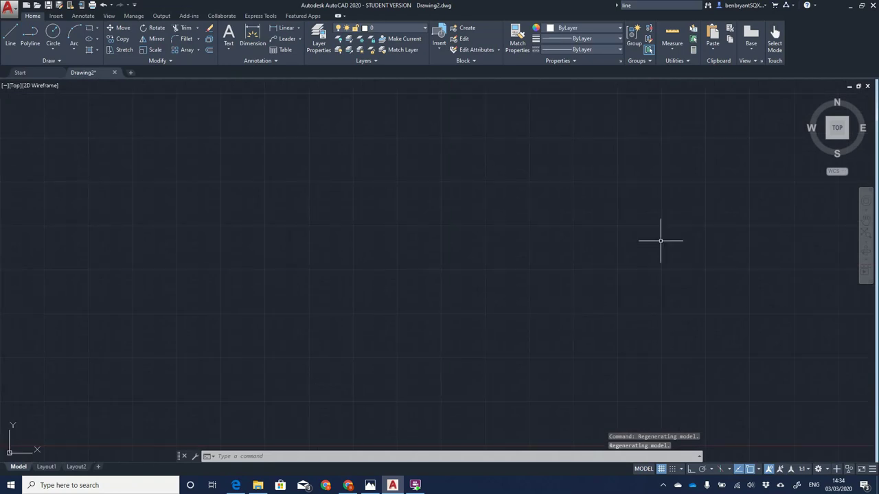
# Step: Zoom All to show the whole drawing area
pyautogui.moveTo(661, 240); pyautogui.dragTo(614, 92, button='middle')
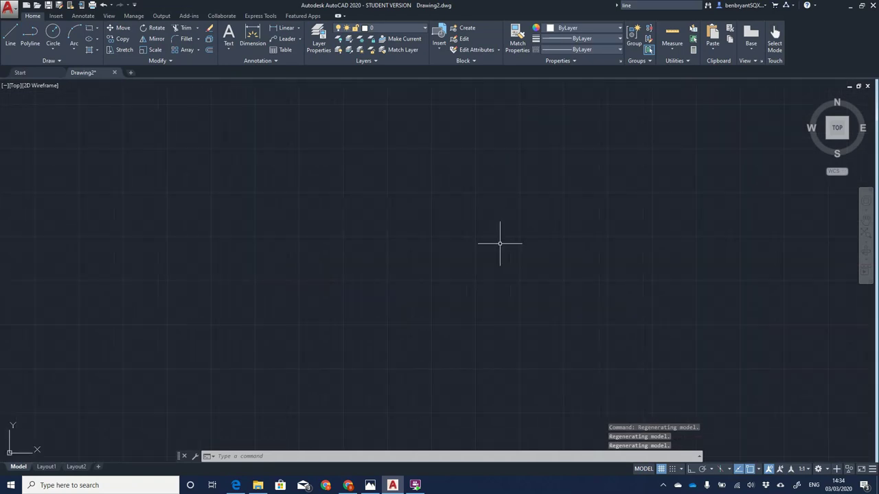
pyautogui.write('ZOOm')
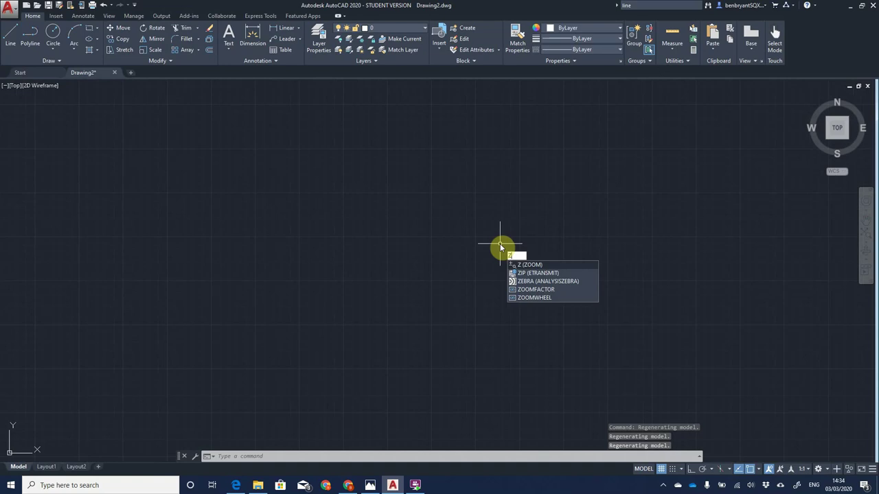
pyautogui.press('Return')
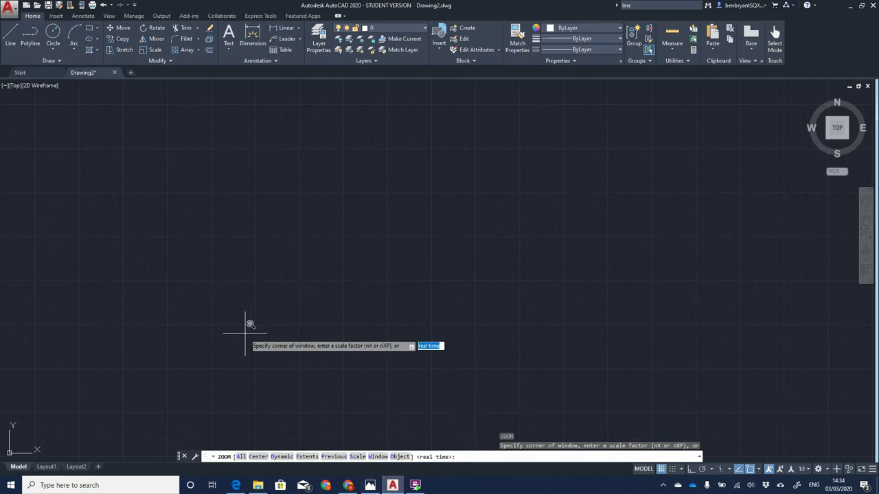
pyautogui.write('a')
pyautogui.press('Return')
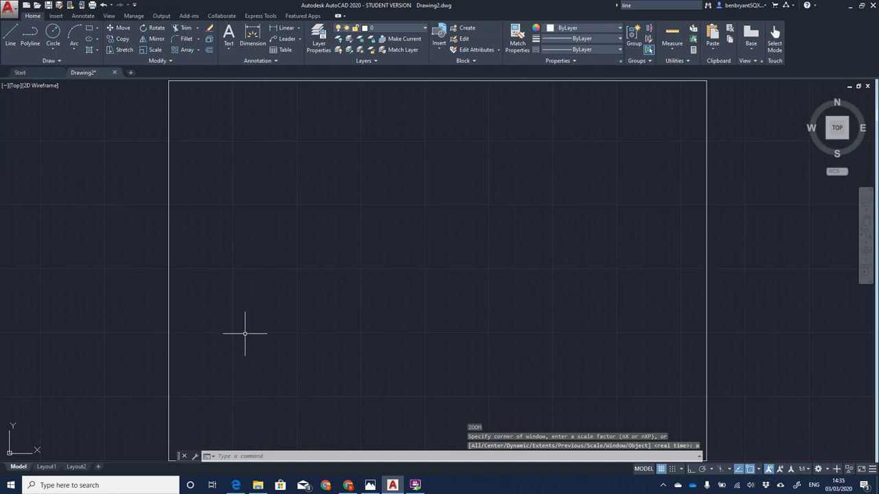
pyautogui.scroll(-5, 297, 293)
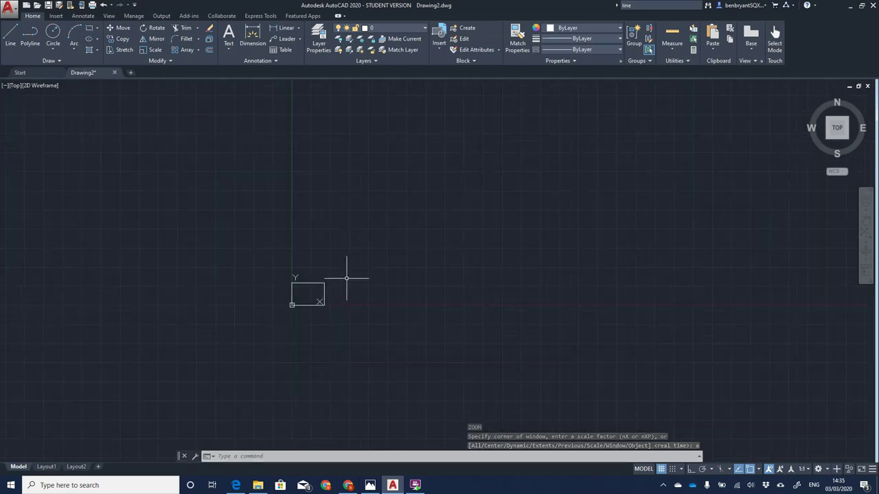
pyautogui.scroll(8, 222, 349)
# Step: Zoom Center on point 200,200 with magnification 1
pyautogui.write('ZOOM')
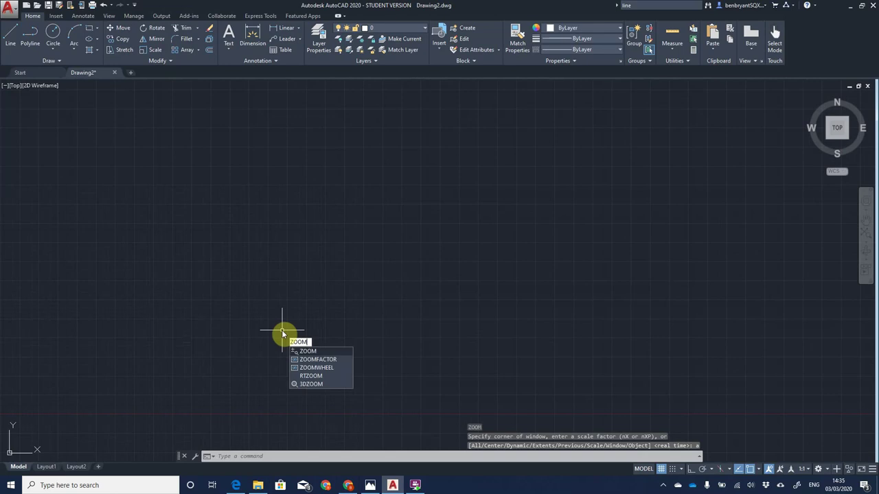
pyautogui.press('Return')
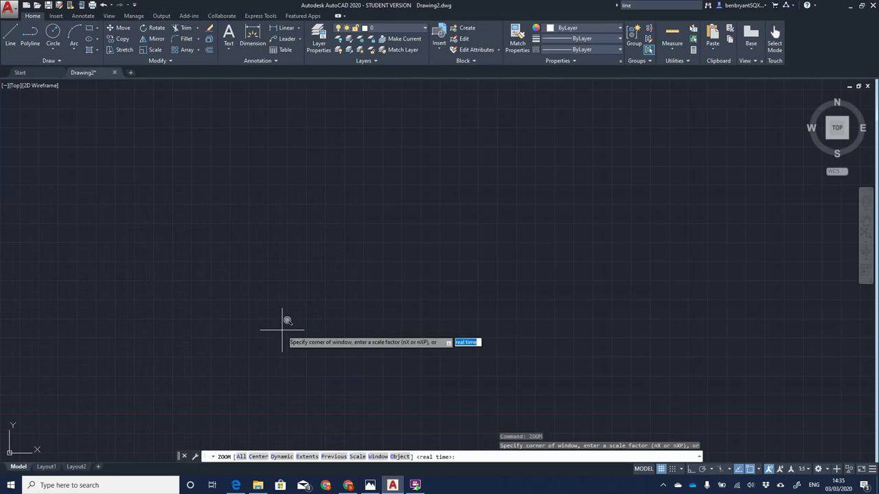
pyautogui.write('c')
pyautogui.press('Return')
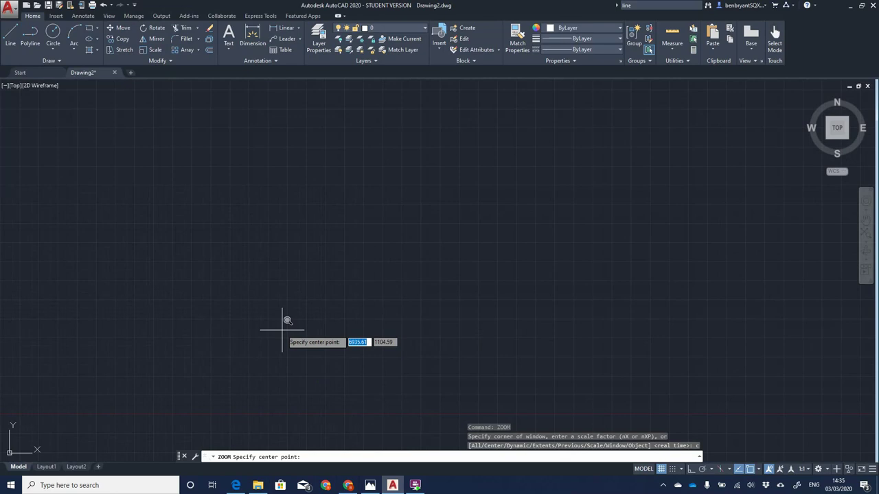
pyautogui.write('200')
pyautogui.press('Tab')
pyautogui.write('200')
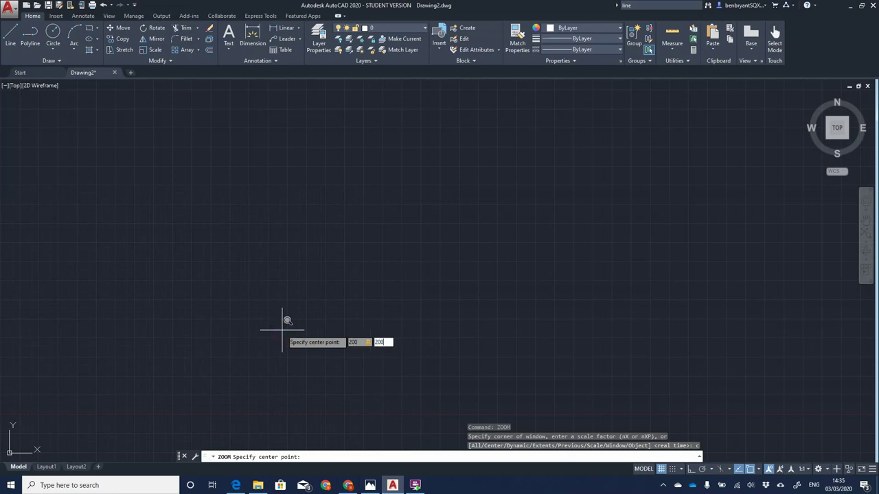
pyautogui.press('Return')
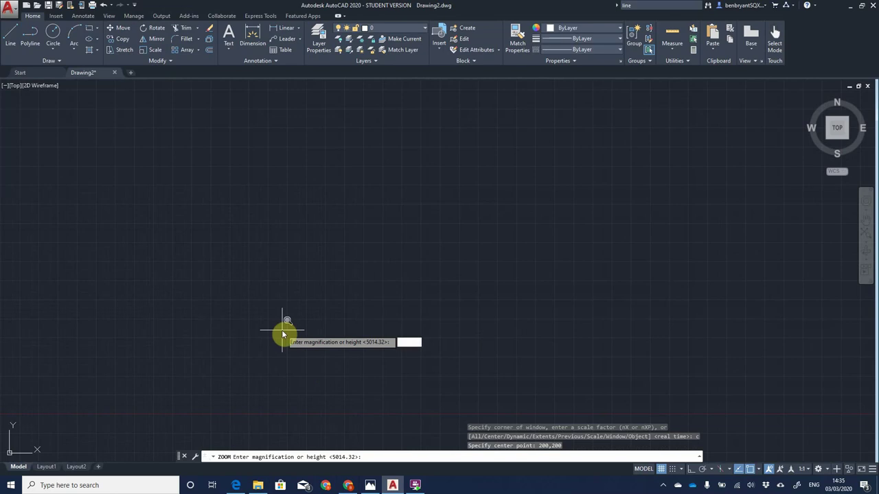
pyautogui.write('1')
pyautogui.press('Return')
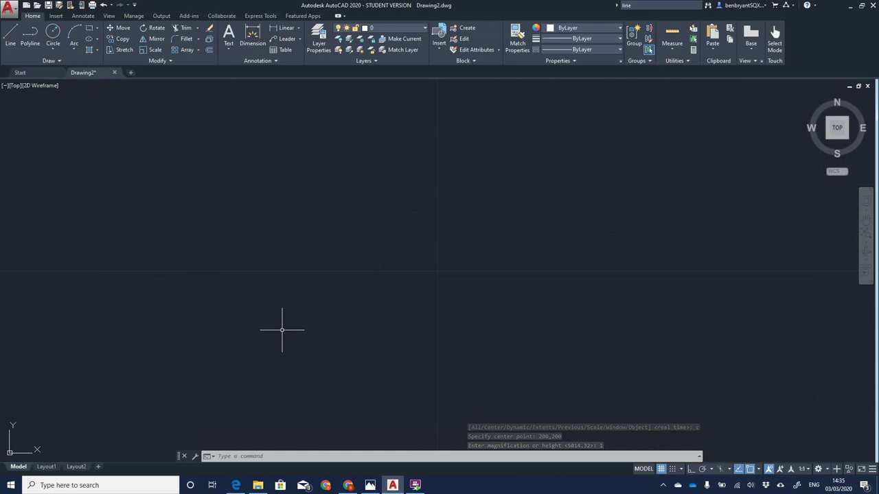
pyautogui.write('ZOOM')
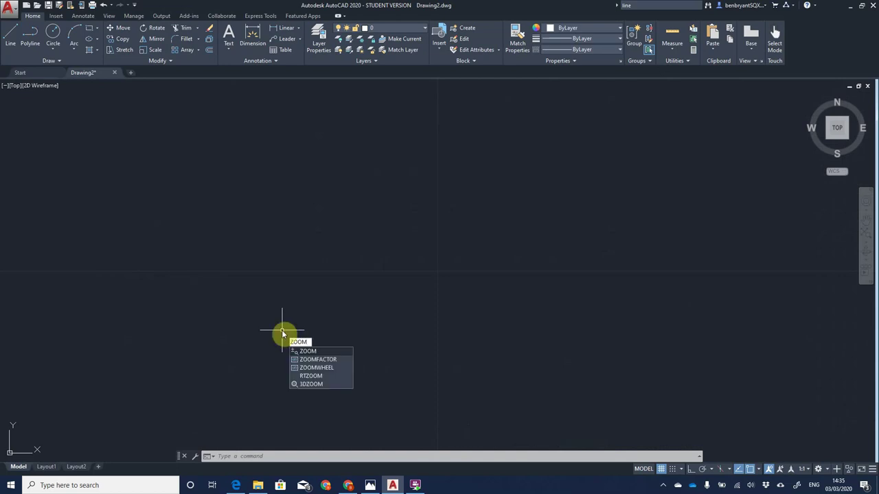
pyautogui.press('Return')
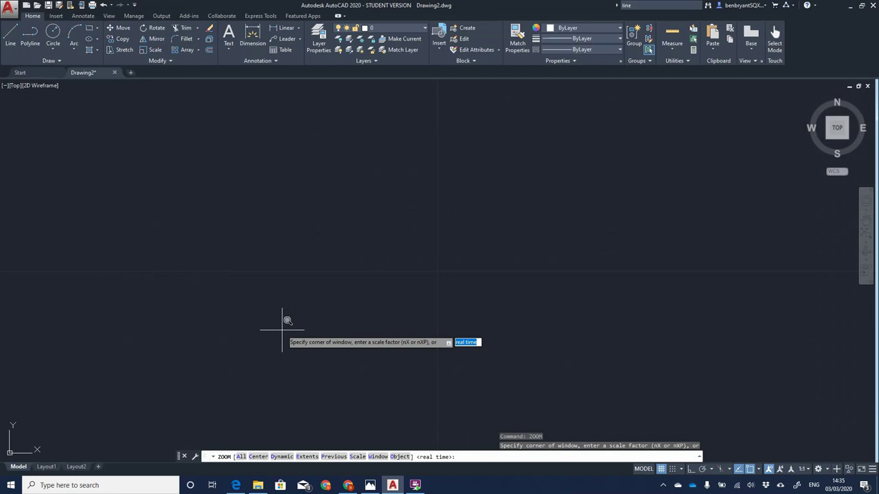
# Step: Zoom out with Dynamic zoom using an enlarged view box
pyautogui.write('d')
pyautogui.press('Return')
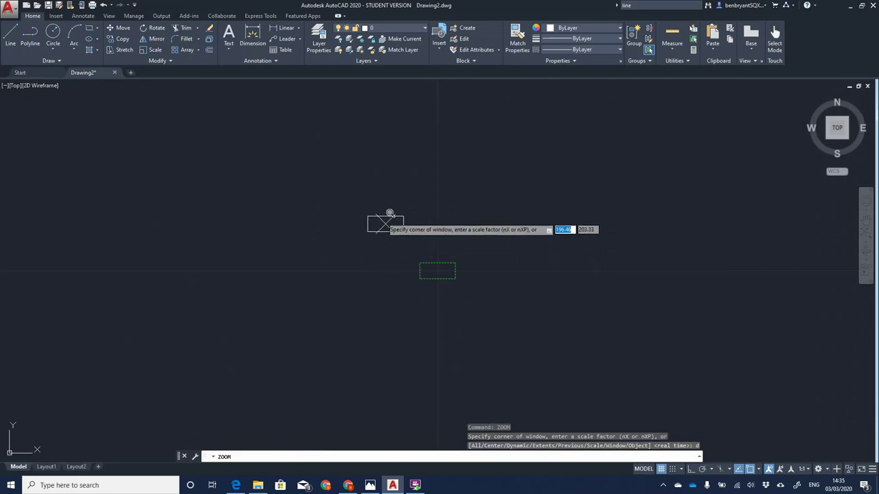
pyautogui.click(376, 204)
pyautogui.click(515, 270)
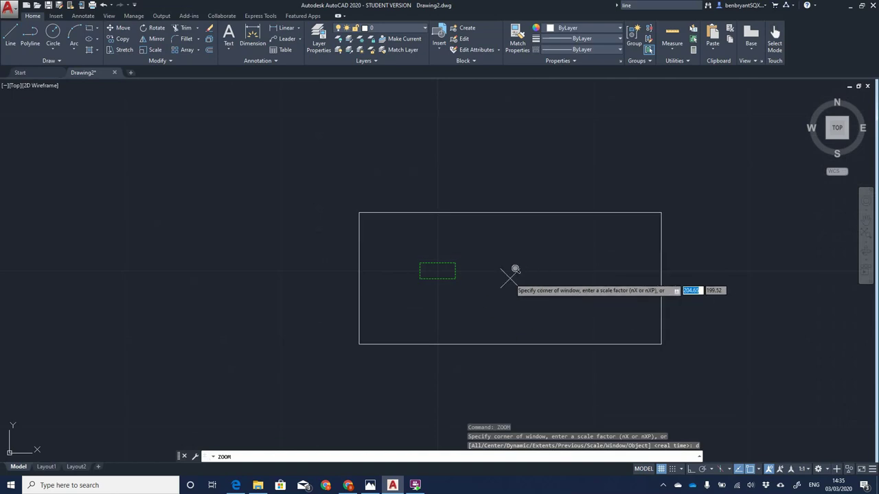
pyautogui.press('Return')
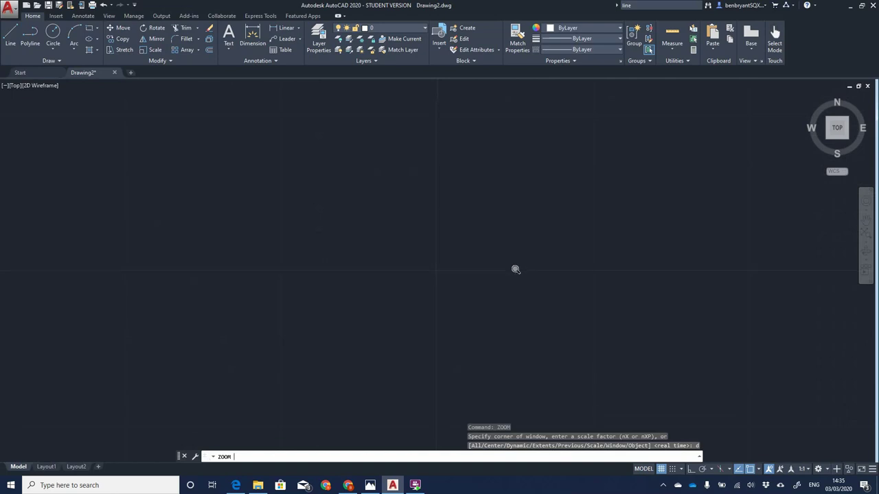
# Step: Run Dynamic zoom again to frame the 420 by 297 sheet border
pyautogui.write('ZOOM')
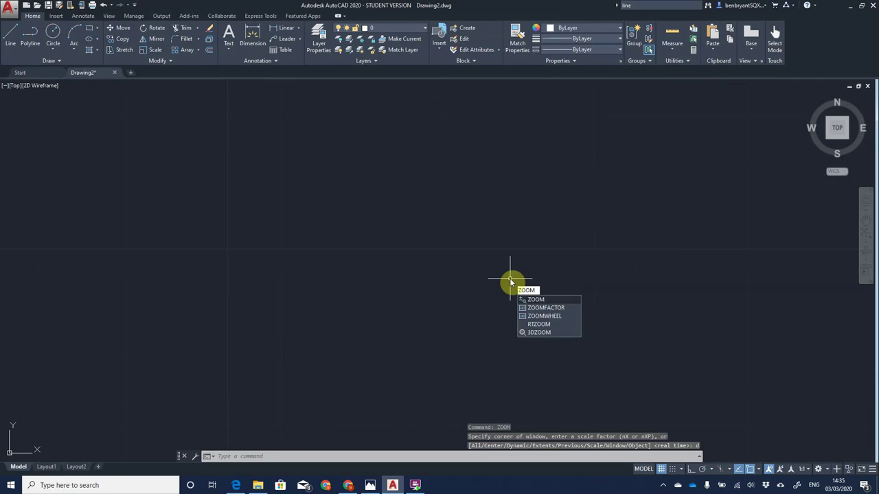
pyautogui.press('Return')
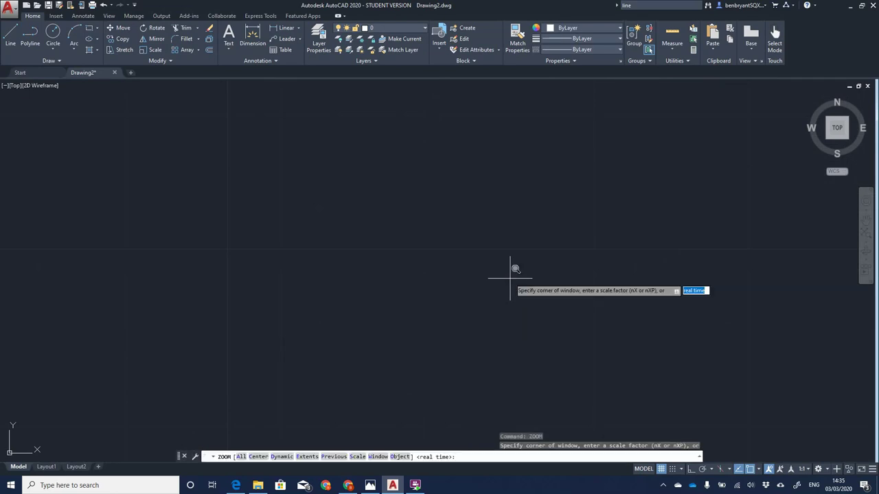
pyautogui.write('d')
pyautogui.press('Return')
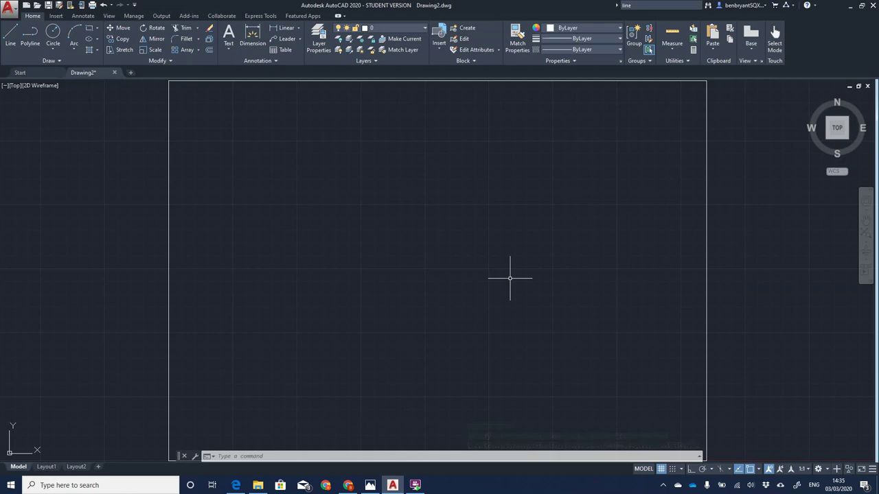
pyautogui.click(510, 280)
pyautogui.write('zoom')
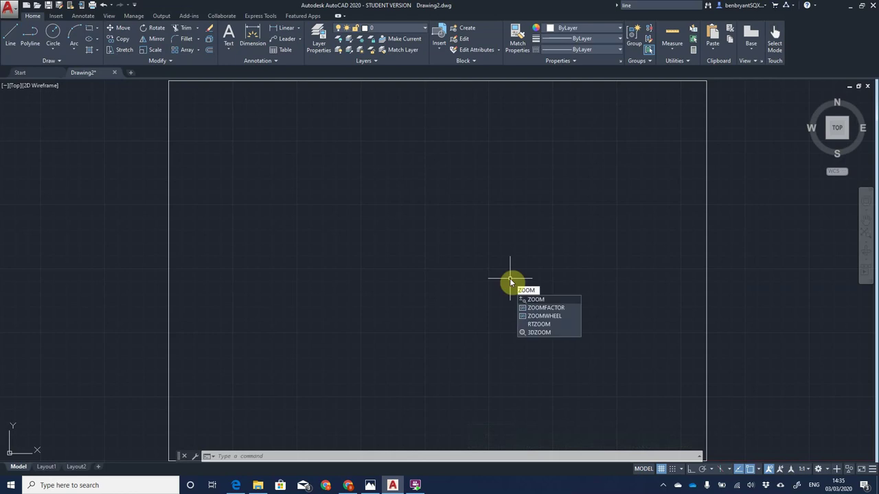
pyautogui.press('Return')
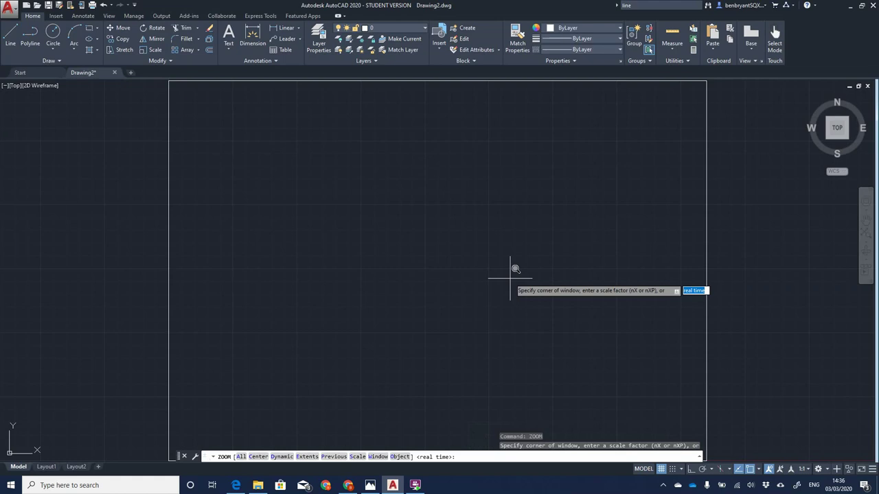
pyautogui.click(415, 485)
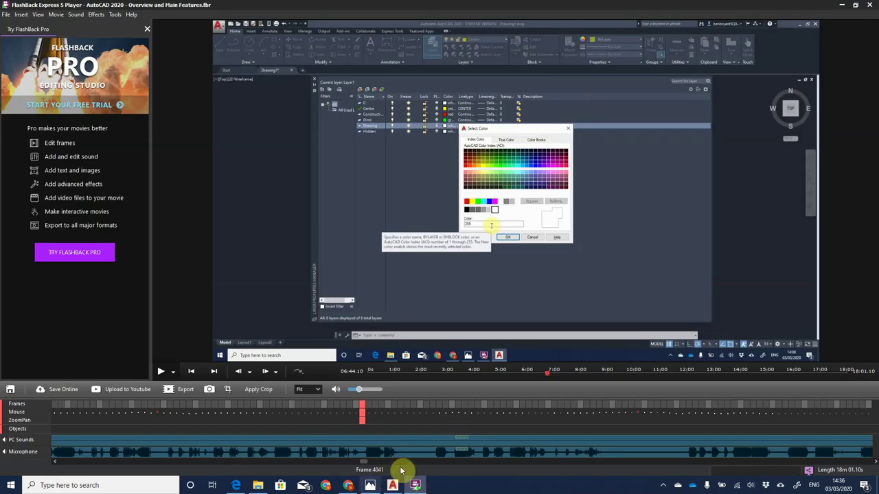
pyautogui.click(415, 485)
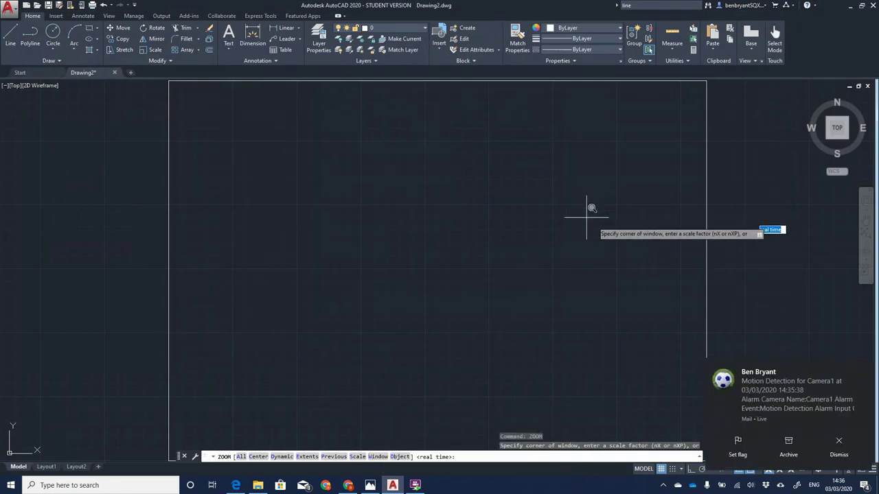
# Step: Zoom to Extents and centre the 420 by 297 sheet rectangle in the view
pyautogui.click(862, 366)
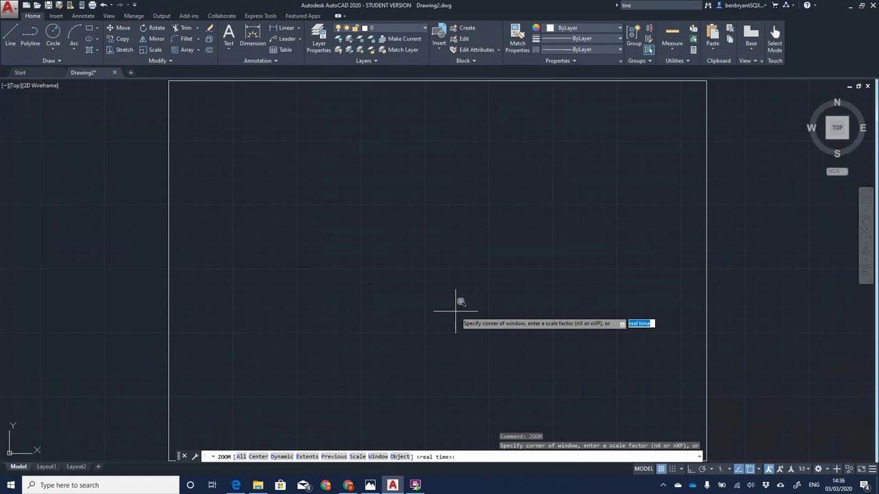
pyautogui.write('e')
pyautogui.press('Return')
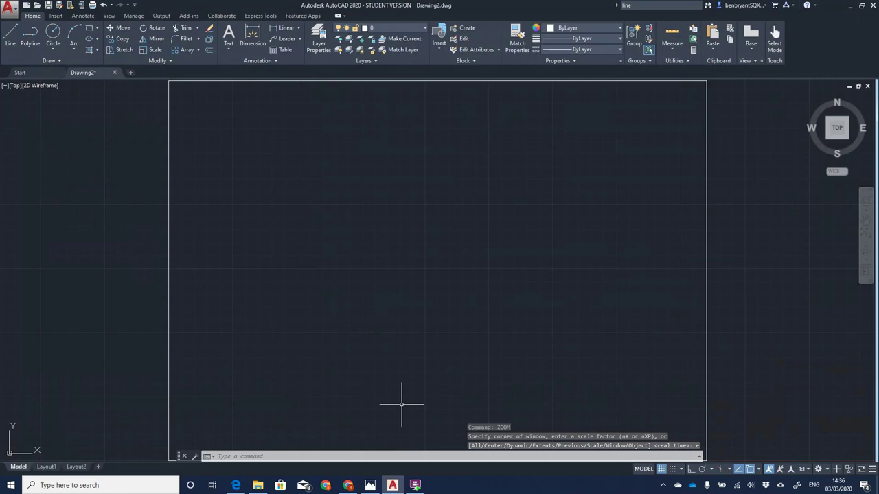
pyautogui.scroll(-2, 418, 294)
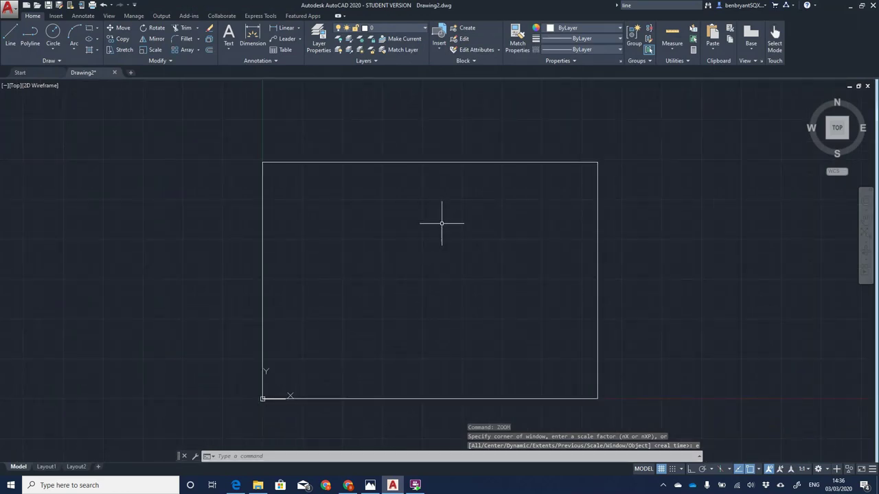
pyautogui.moveTo(446, 237); pyautogui.dragTo(438, 211, button='middle')
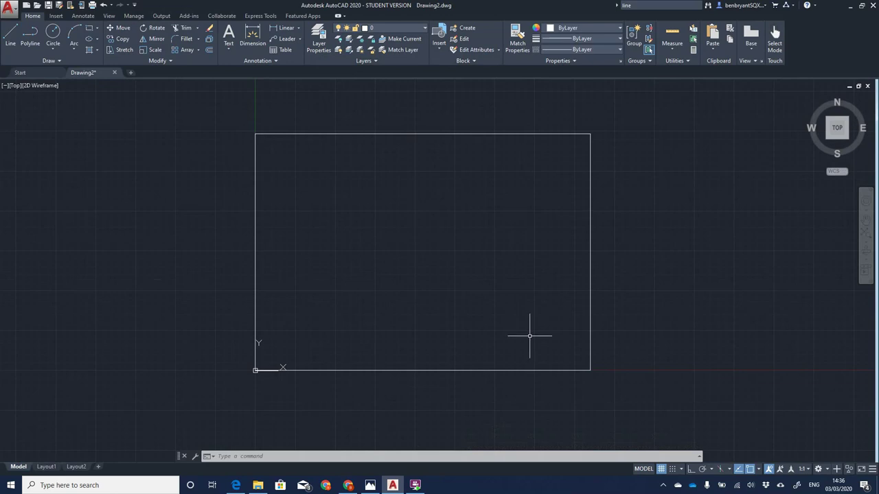
# Step: Draw a -200 by 100 rectangle from the border's bottom-right corner and check the reference image
pyautogui.scroll(2, 530, 337)
pyautogui.moveTo(529, 295); pyautogui.dragTo(501, 265, button='middle')
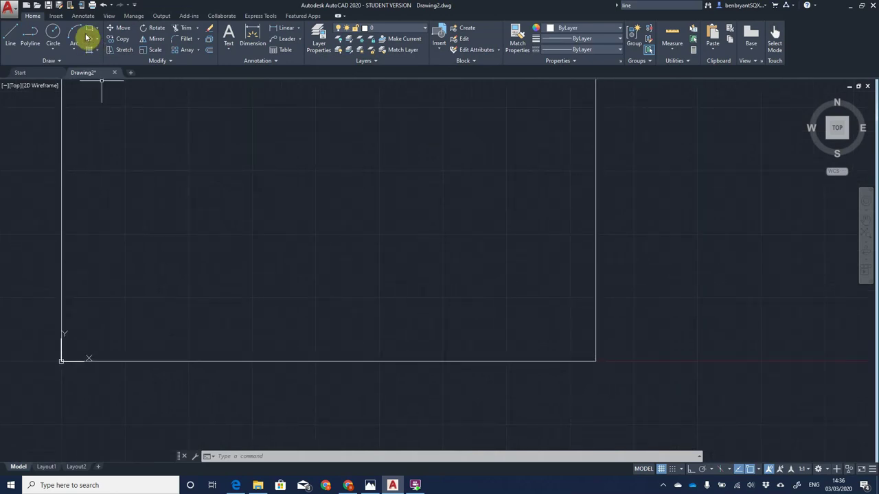
pyautogui.write('rw')
pyautogui.moveTo(112, 73)
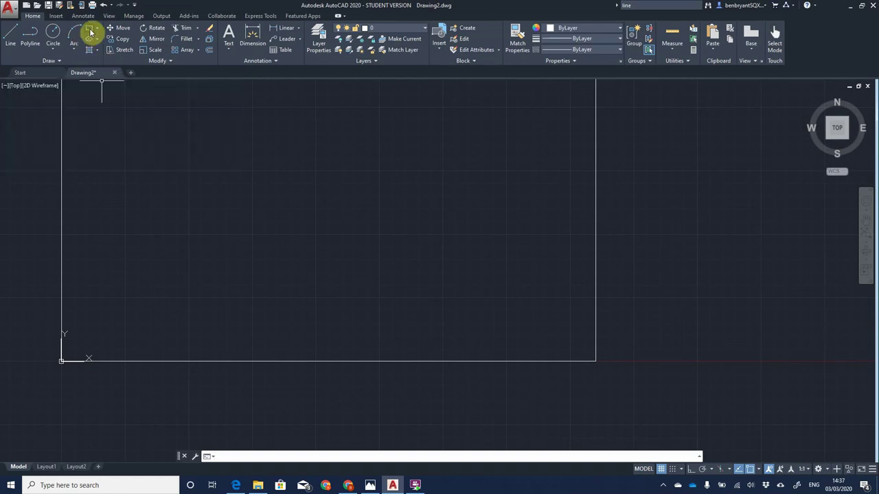
pyautogui.press('Escape')
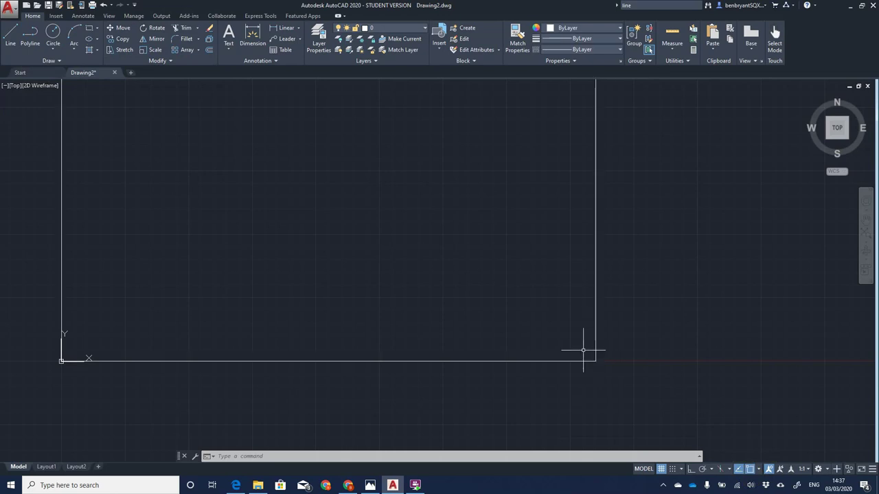
pyautogui.write('rec')
pyautogui.press('Return')
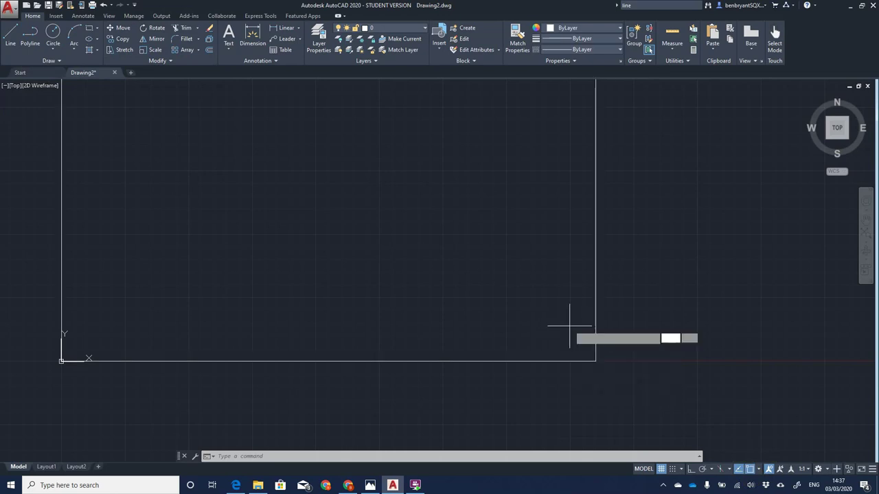
pyautogui.click(596, 361)
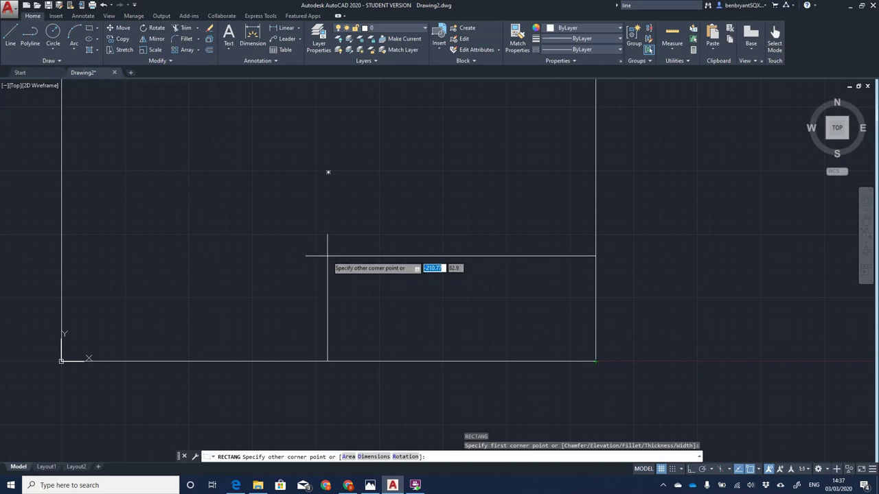
pyautogui.write('-200')
pyautogui.press('Tab')
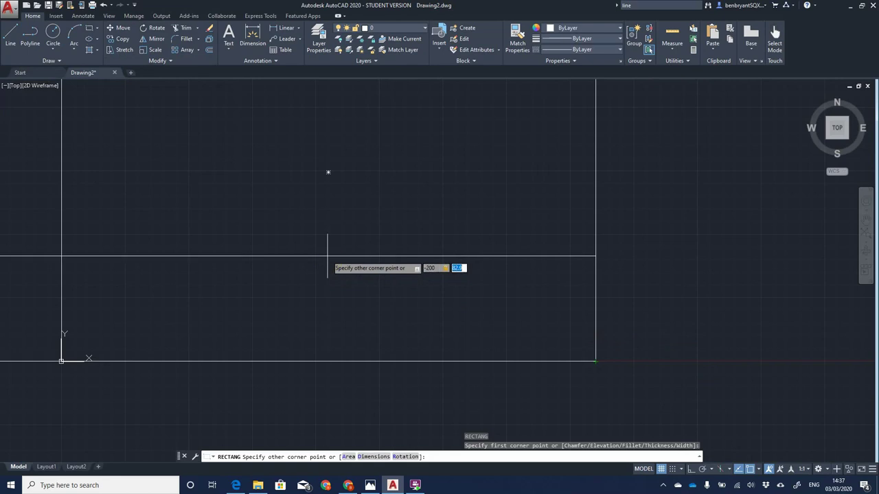
pyautogui.write('100')
pyautogui.press('Return')
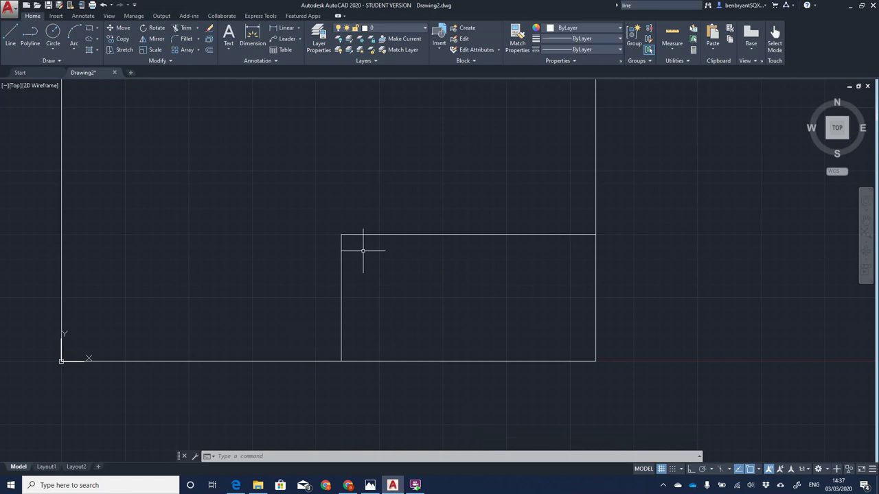
pyautogui.click(371, 486)
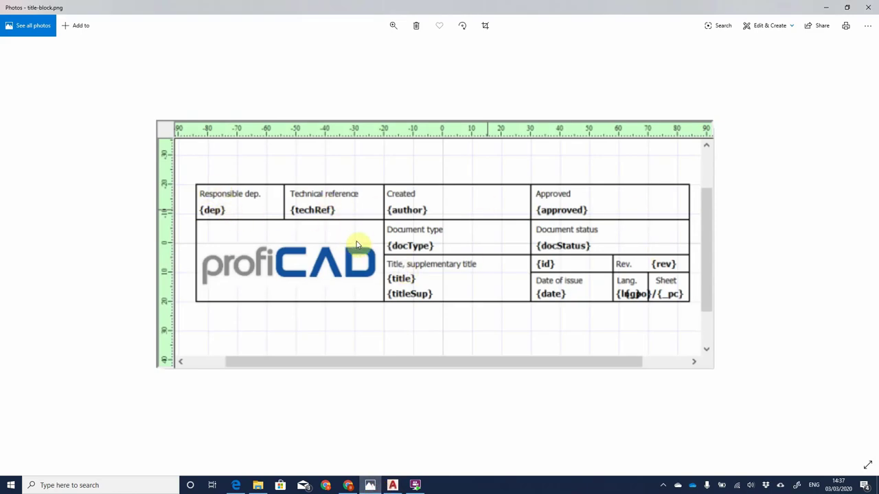
pyautogui.click(392, 485)
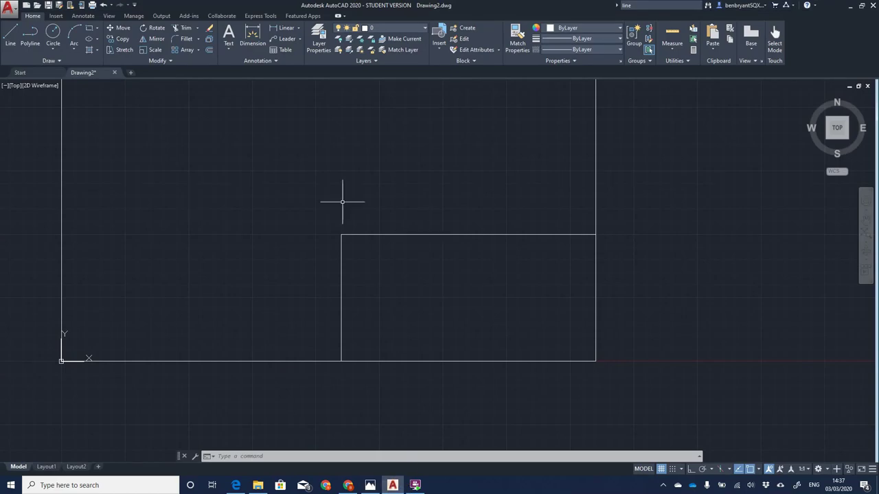
pyautogui.write('o')
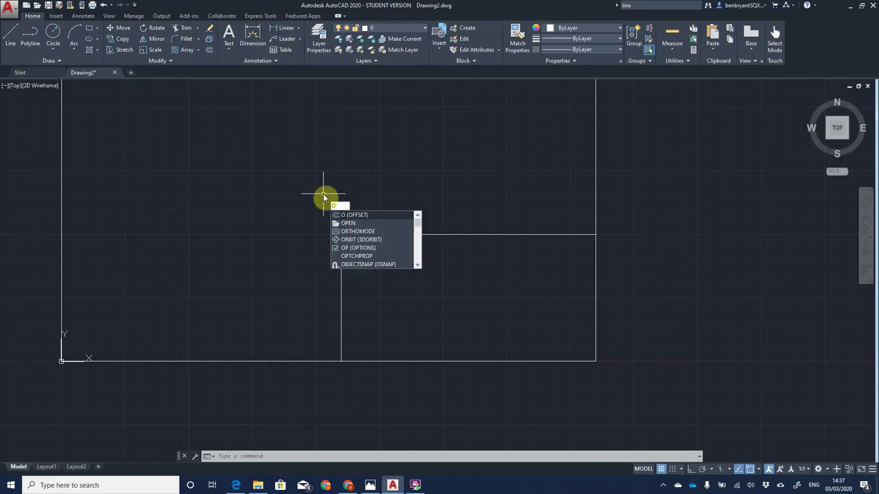
pyautogui.write('f')
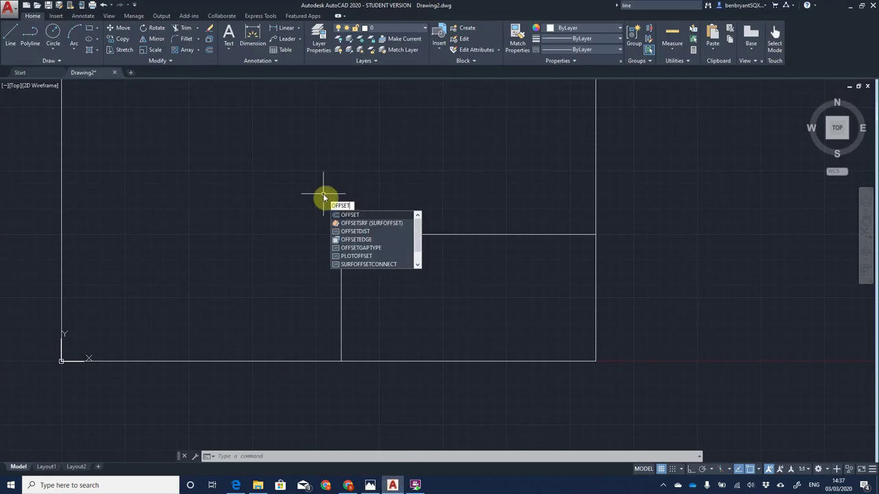
pyautogui.press('Return')
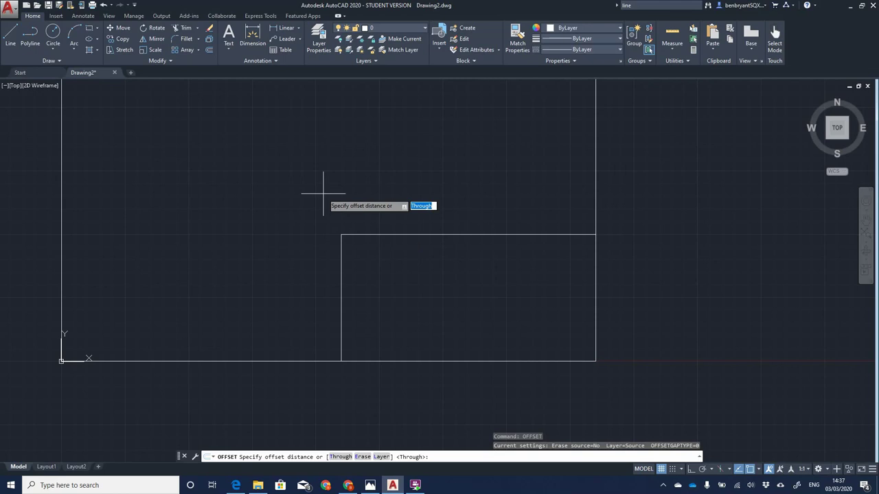
pyautogui.click(325, 196)
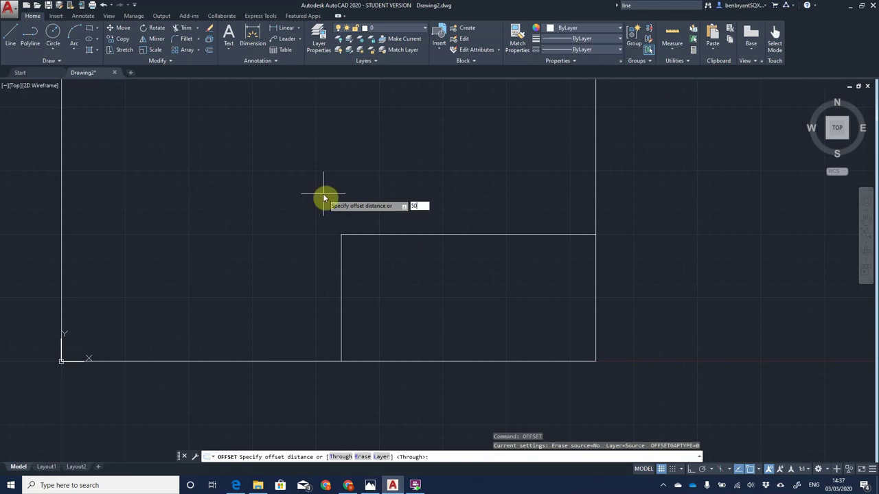
pyautogui.write('50')
pyautogui.press('Return')
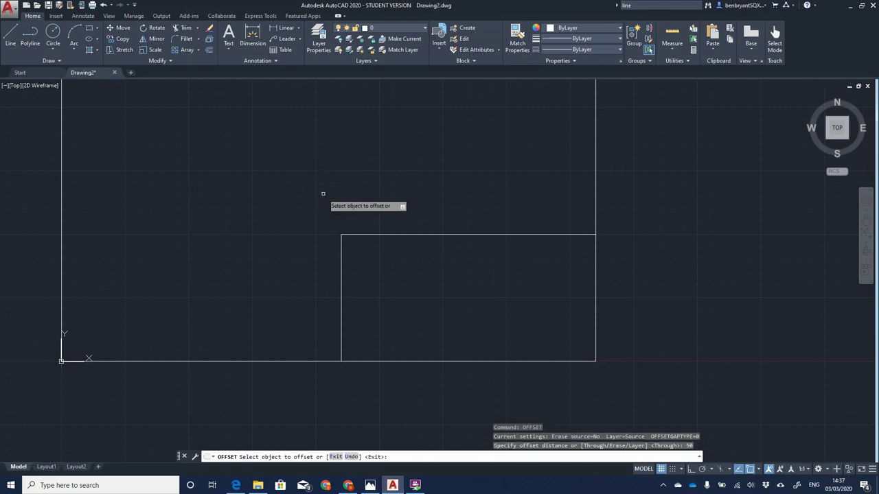
pyautogui.click(342, 281)
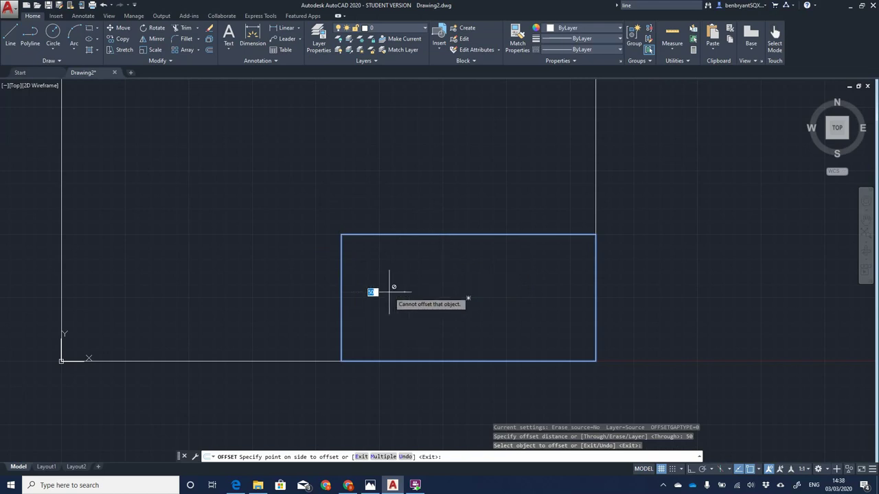
pyautogui.press('Escape')
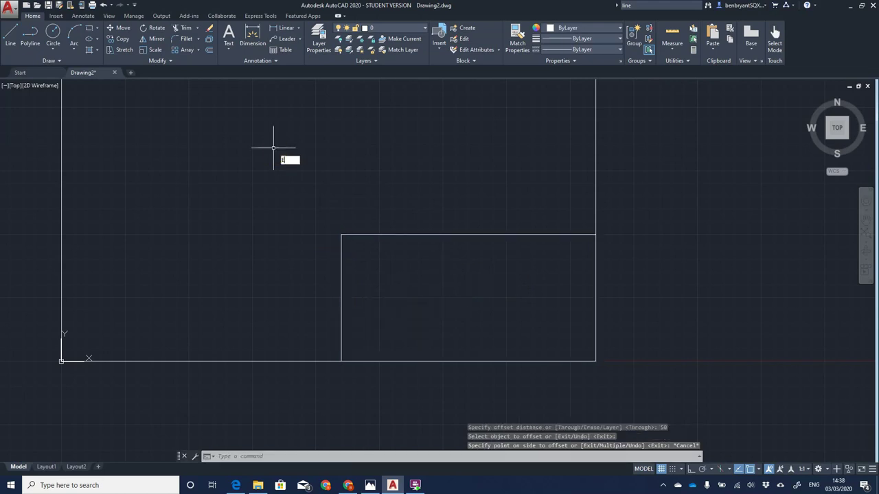
pyautogui.write('EXPLODE')
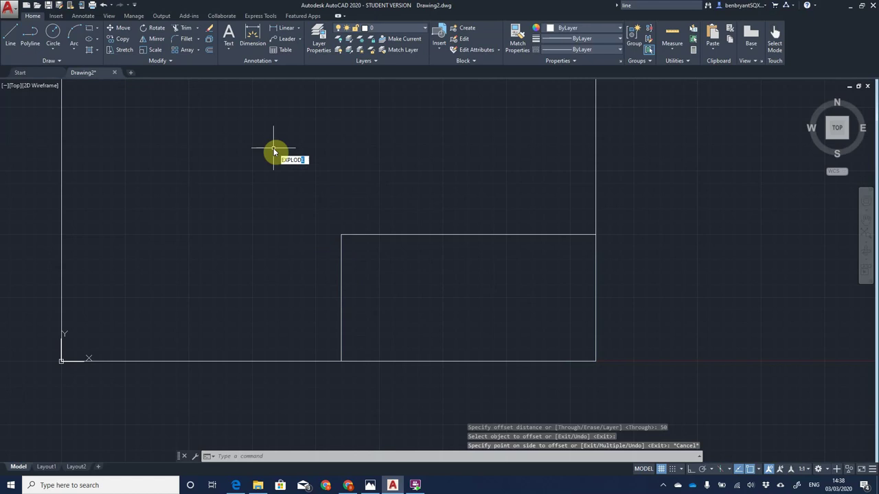
# Step: Explode the 200 by 100 title-block rectangle into four separate lines
pyautogui.press('Return')
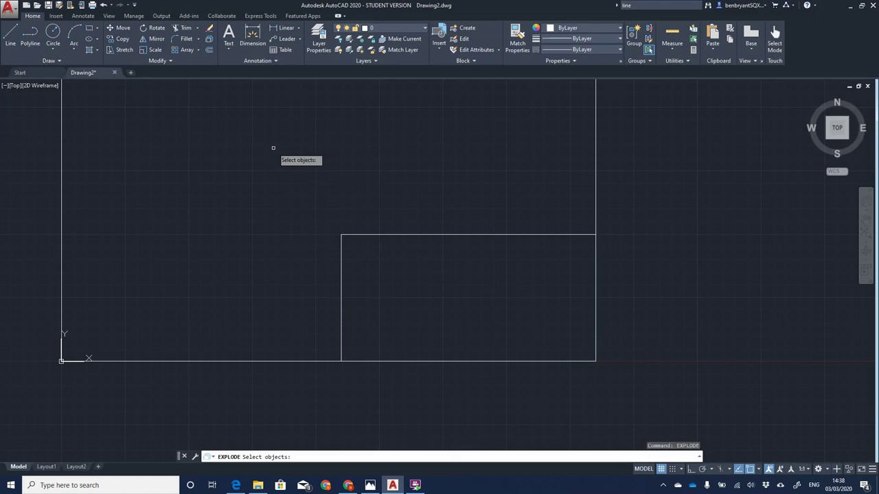
pyautogui.click(452, 235)
pyautogui.press('Return')
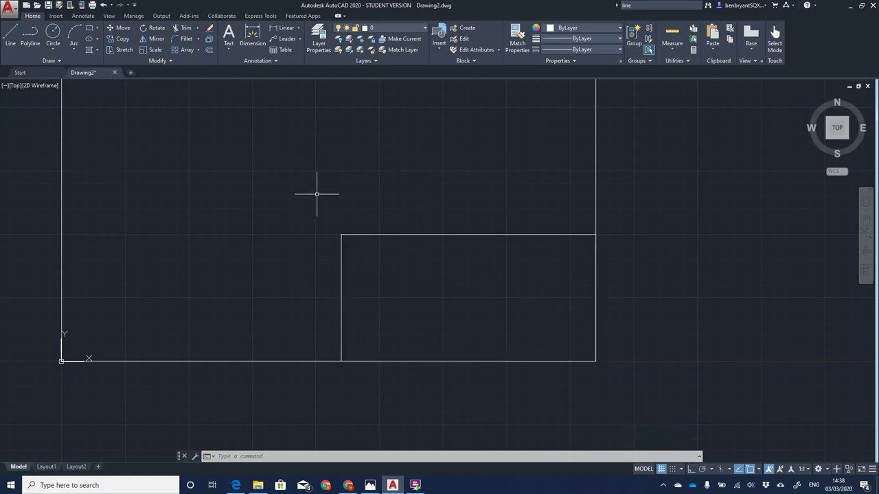
# Step: Offset by 50: three column lines from the left edge and one row line below the top
pyautogui.write('offset')
pyautogui.press('Return')
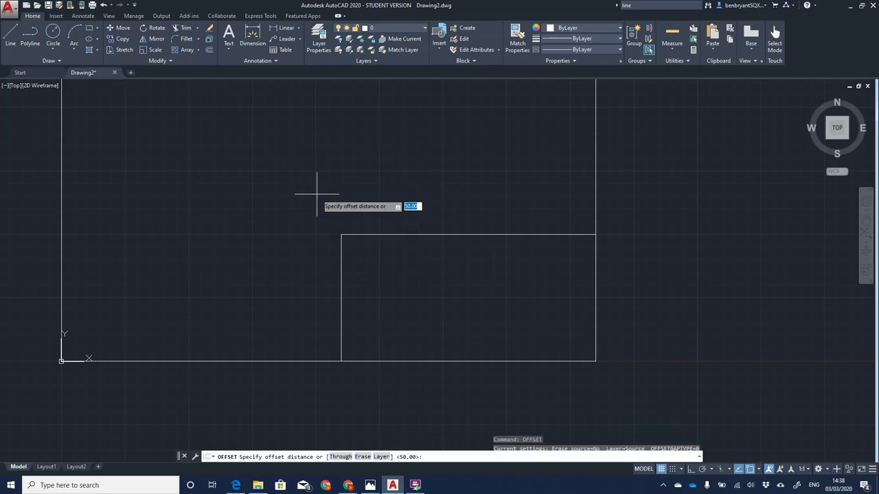
pyautogui.write('50')
pyautogui.press('Return')
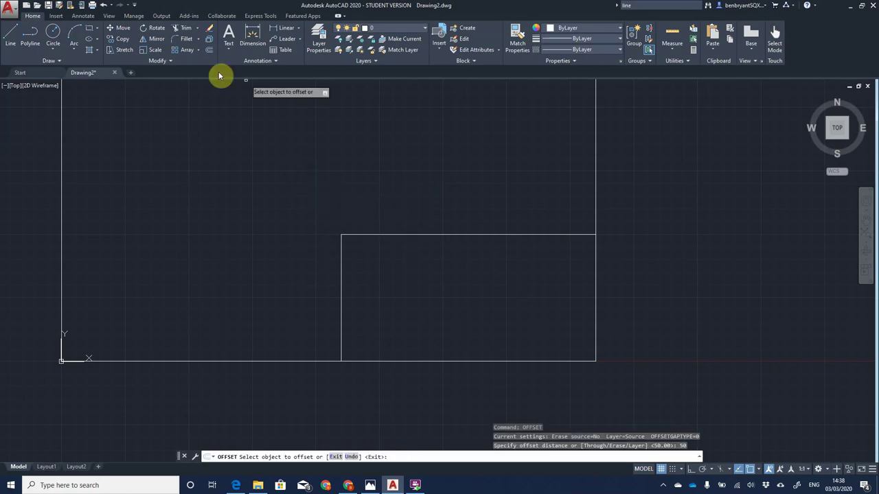
pyautogui.click(341, 280)
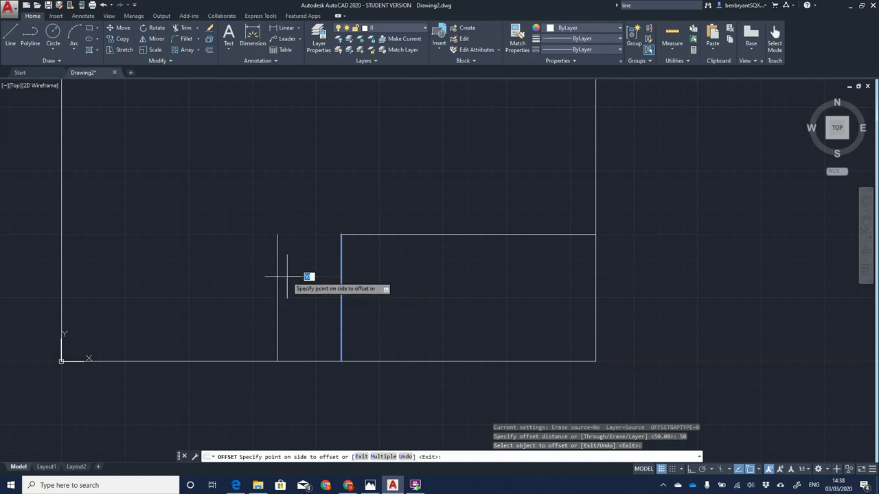
pyautogui.click(373, 280)
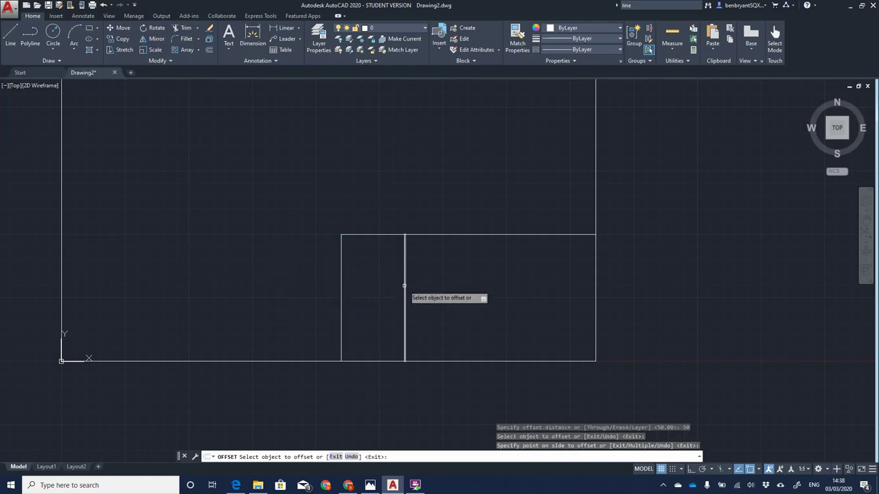
pyautogui.click(404, 286)
pyautogui.click(472, 292)
pyautogui.click(469, 291)
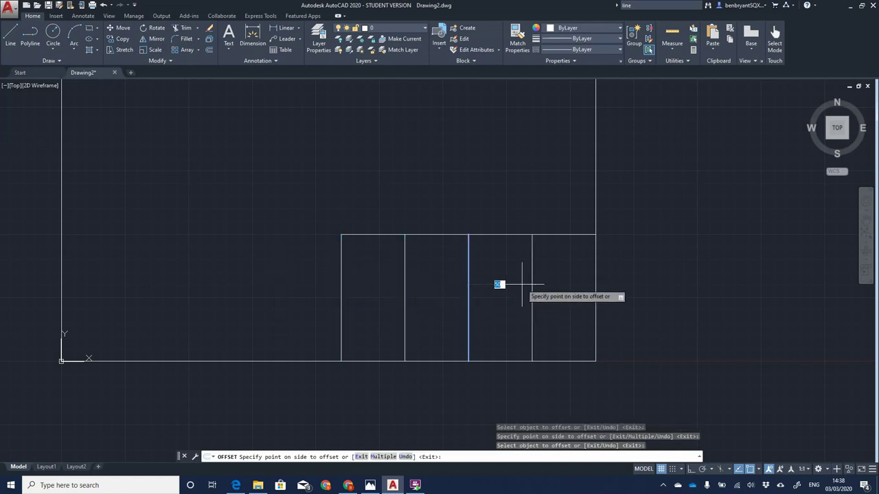
pyautogui.click(522, 284)
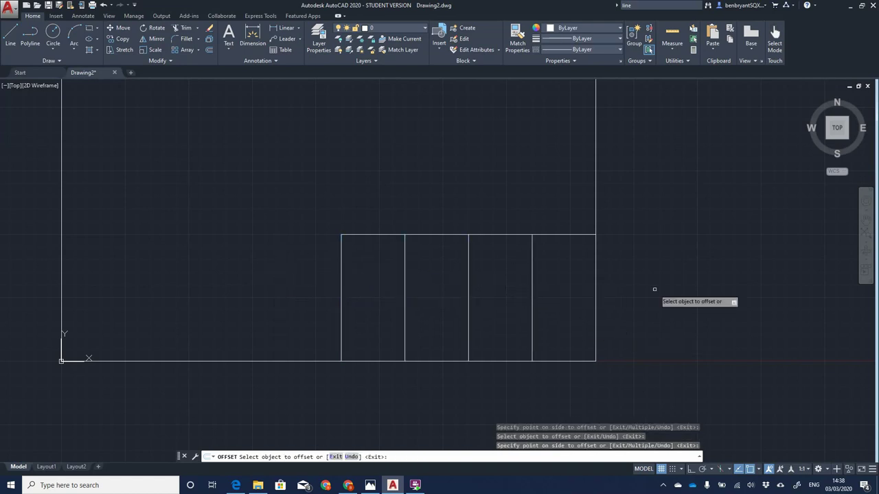
pyautogui.click(461, 234)
pyautogui.click(456, 274)
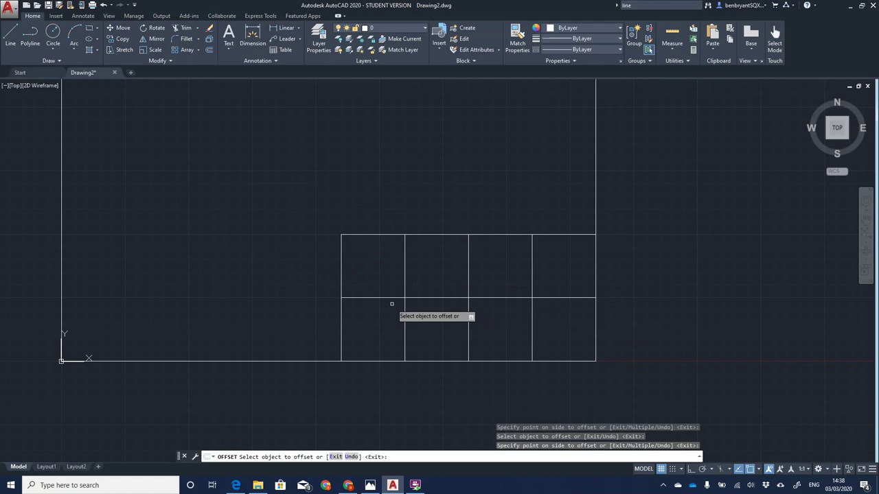
# Step: Offset that row line 25 upward to form the 25-high top row
pyautogui.press('Escape')
pyautogui.press('Return')
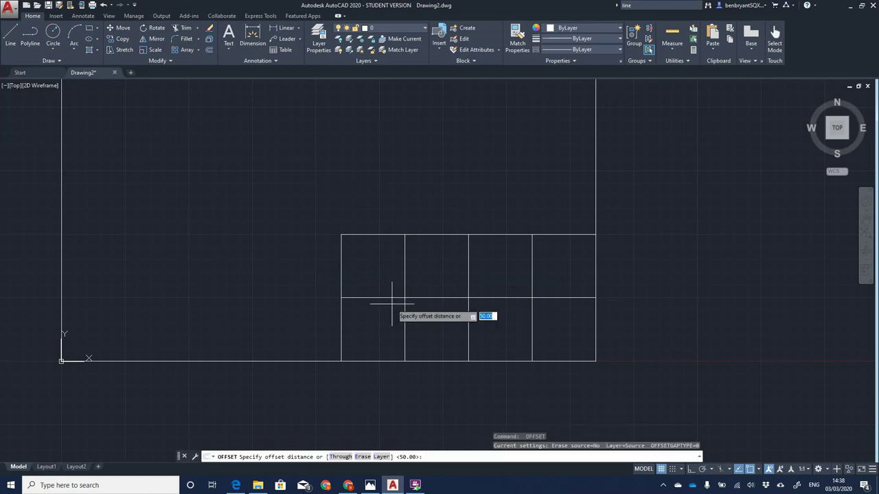
pyautogui.press('Return')
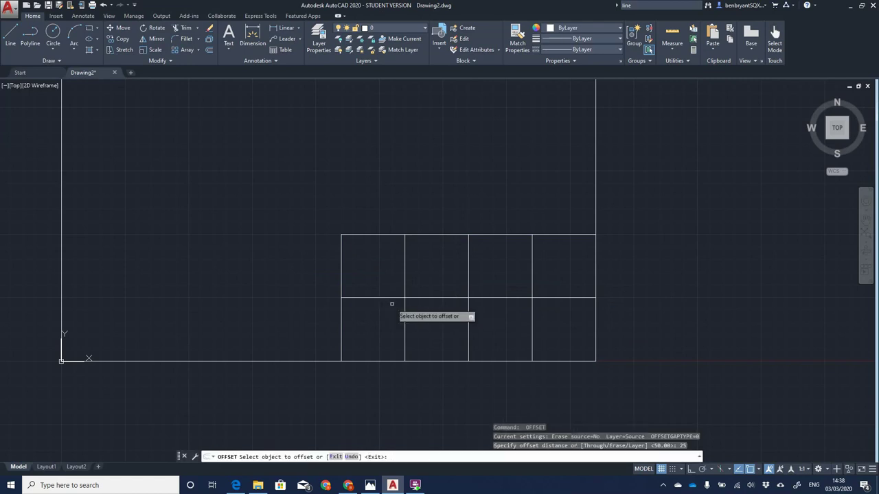
pyautogui.click(454, 297)
pyautogui.click(451, 270)
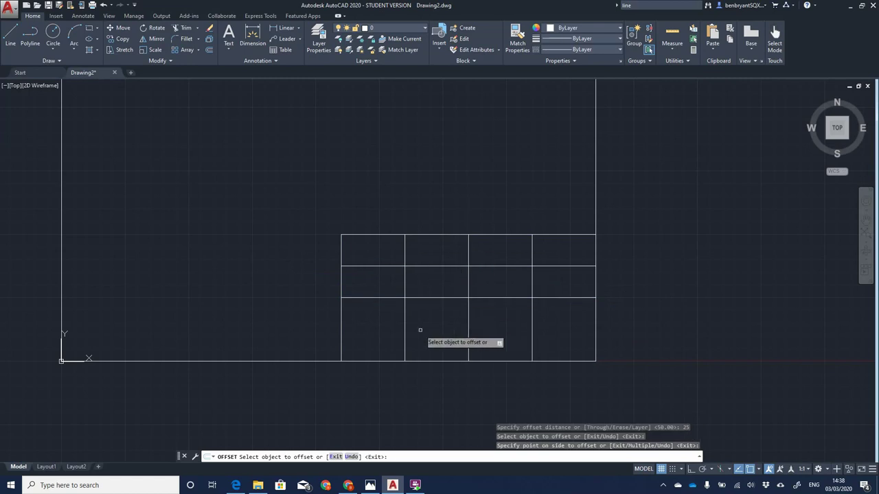
pyautogui.press('Escape')
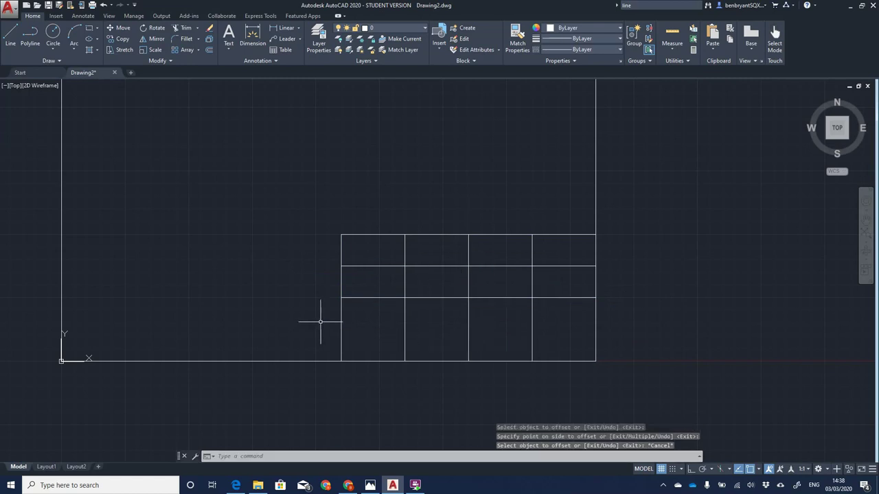
pyautogui.click(374, 487)
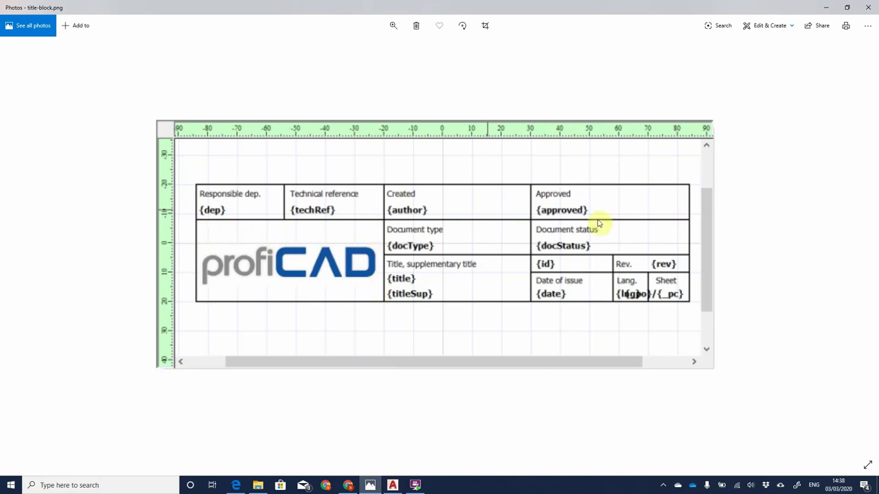
pyautogui.click(392, 486)
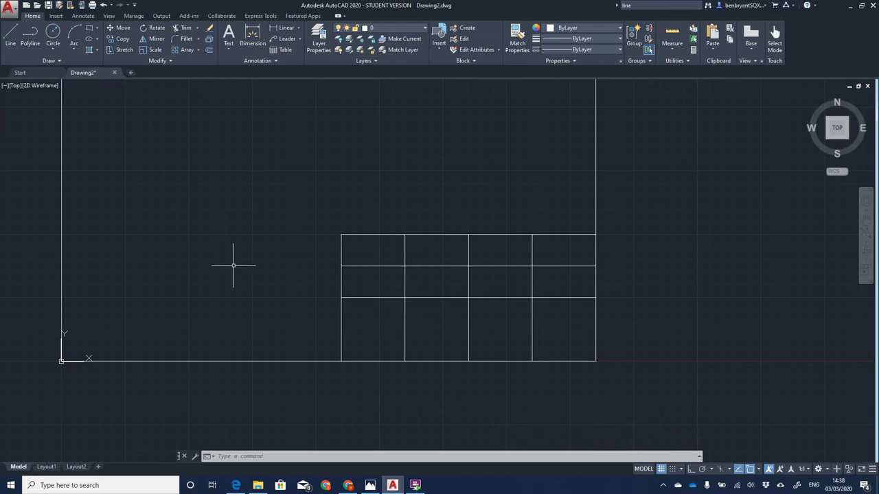
# Step: Trim the first column line out of the bottom row, creating one 100-wide cell
pyautogui.write('TR')
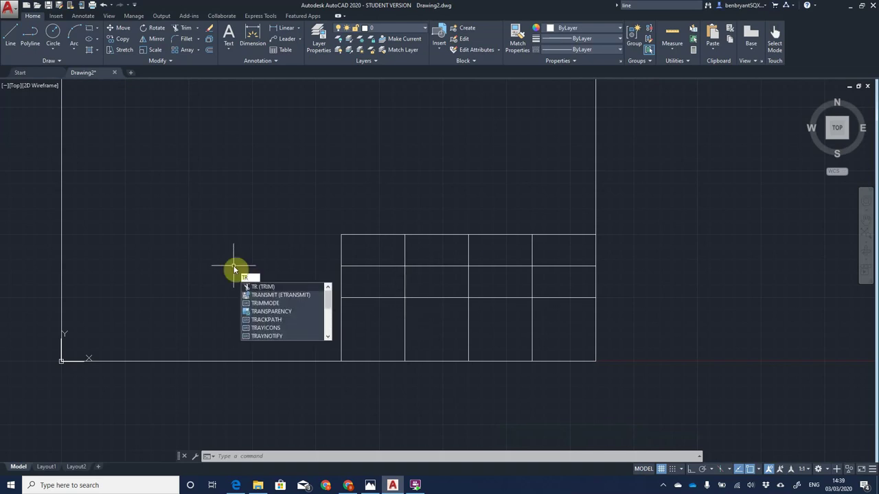
pyautogui.press('Return')
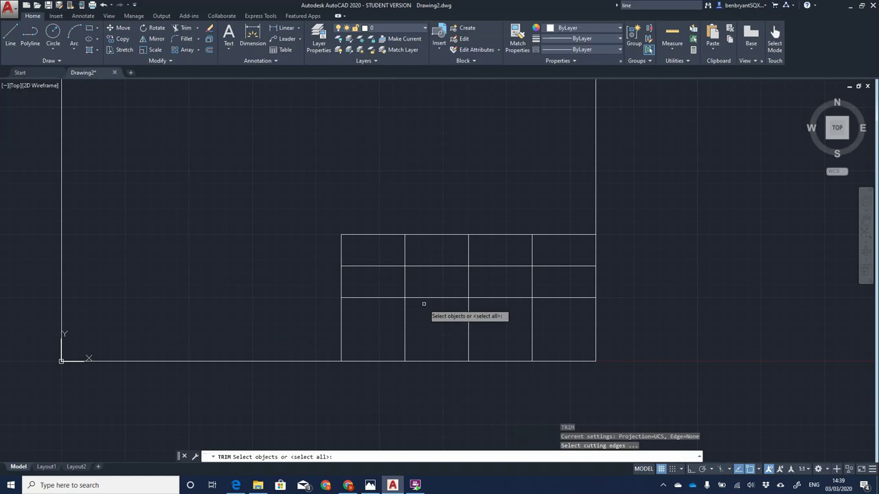
pyautogui.click(405, 323)
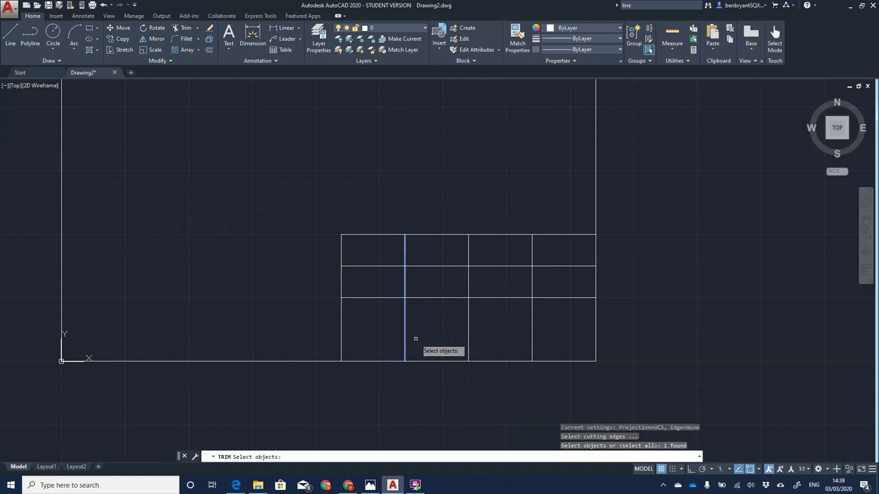
pyautogui.click(427, 298)
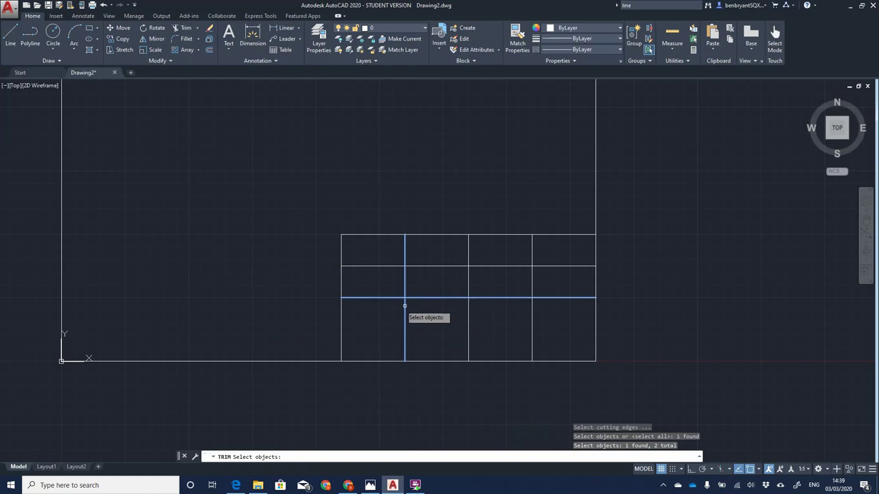
pyautogui.press('Return')
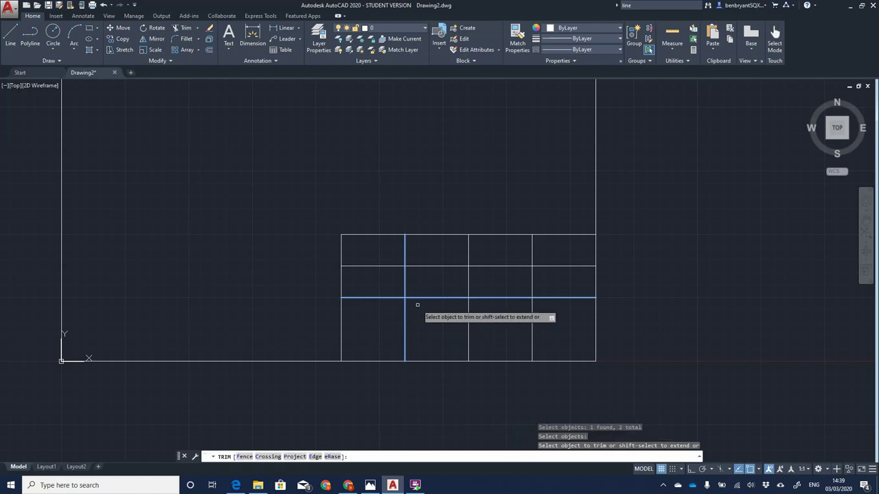
pyautogui.click(404, 324)
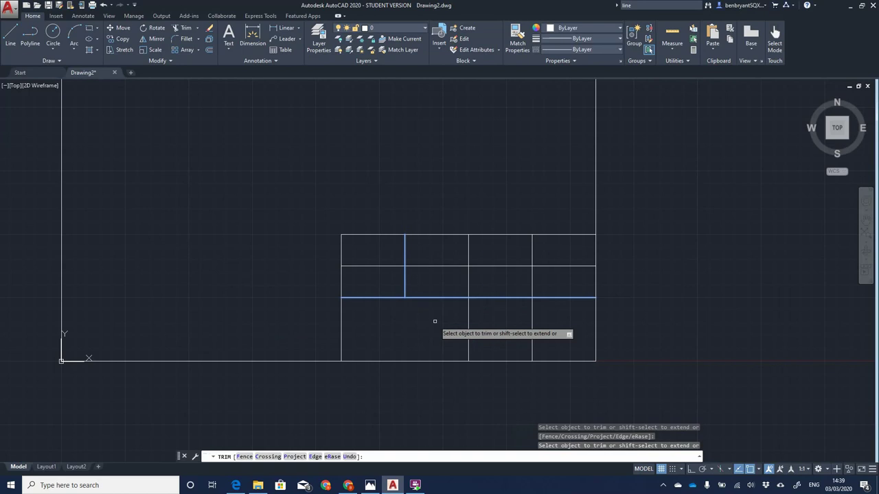
pyautogui.press('Escape')
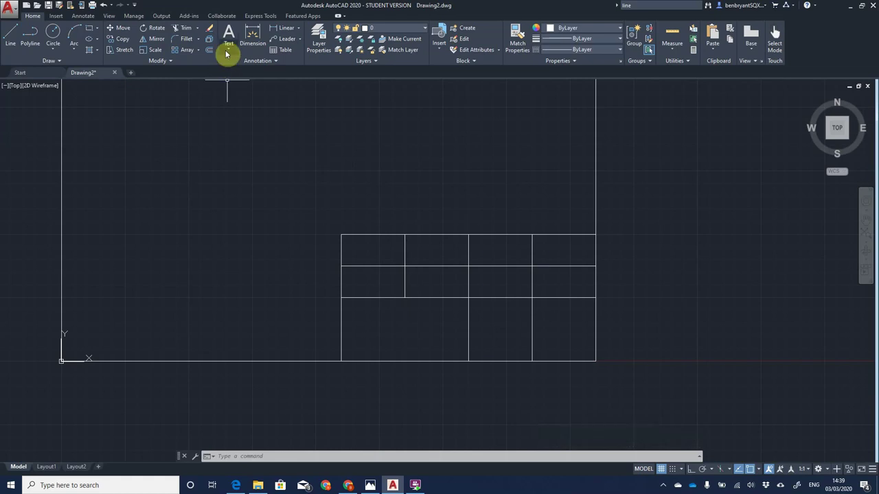
# Step: Start single-line text at the table's top-left corner with height 2.5 and rotation 0
pyautogui.click(226, 52)
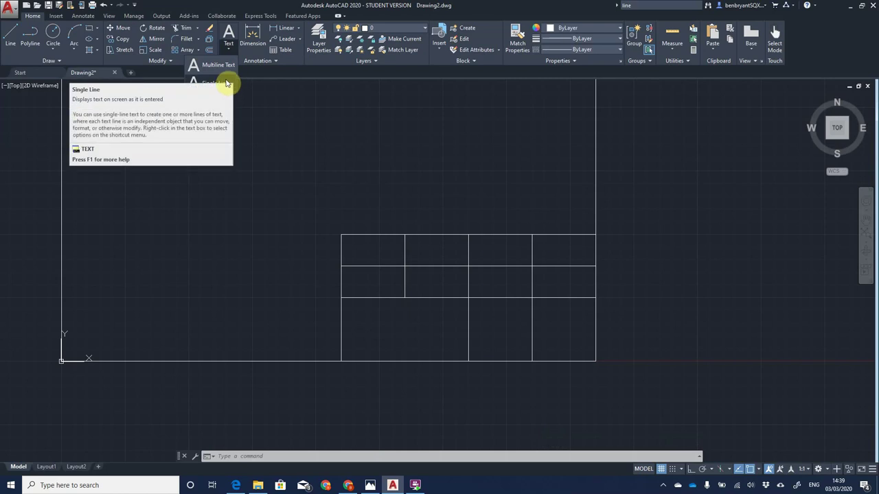
pyautogui.click(227, 83)
pyautogui.scroll(2, 403, 278)
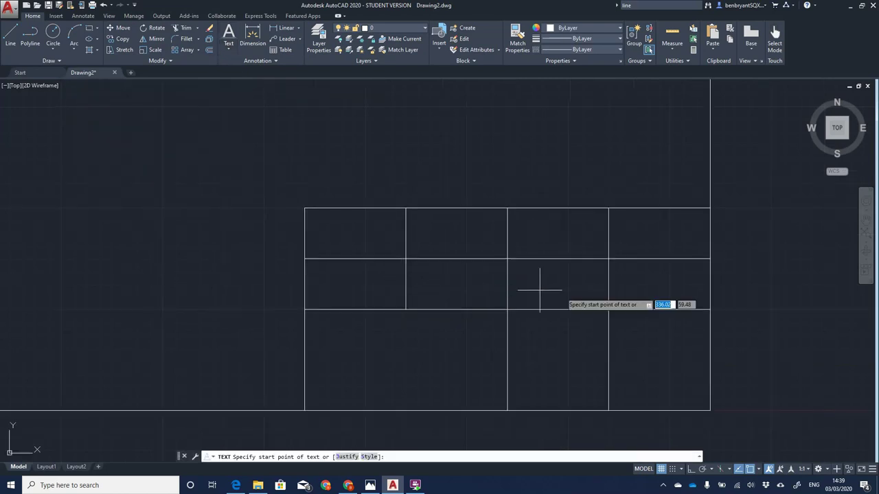
pyautogui.moveTo(571, 292)
pyautogui.mouseDown(button='middle')
pyautogui.moveTo(536, 291)
pyautogui.moveTo(528, 254)
pyautogui.moveTo(539, 237)
pyautogui.mouseUp(button='middle')
pyautogui.scroll(2, 535, 286)
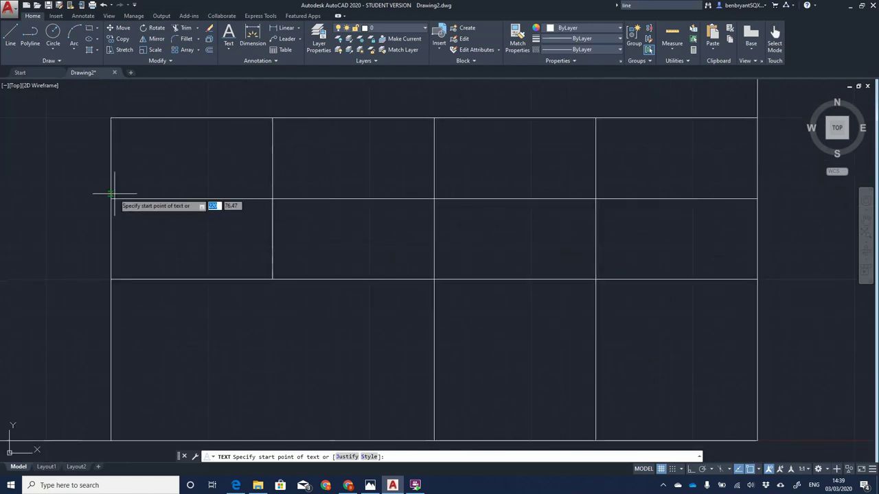
pyautogui.click(370, 486)
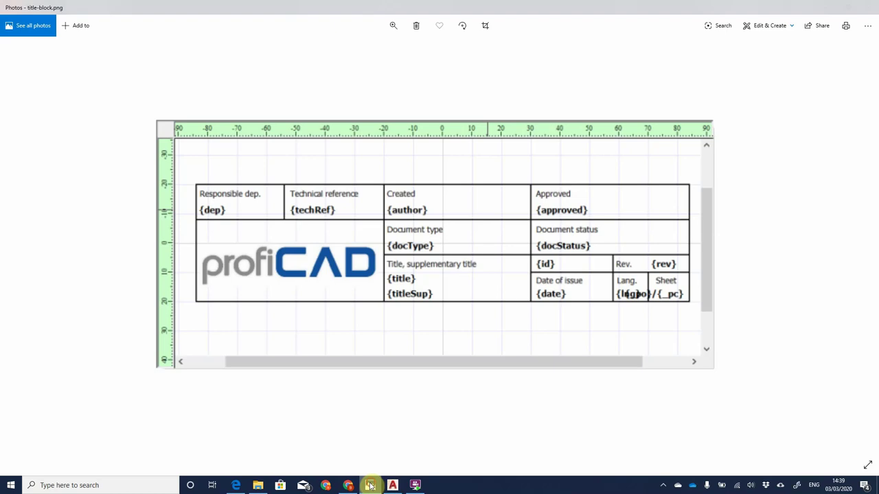
pyautogui.click(370, 485)
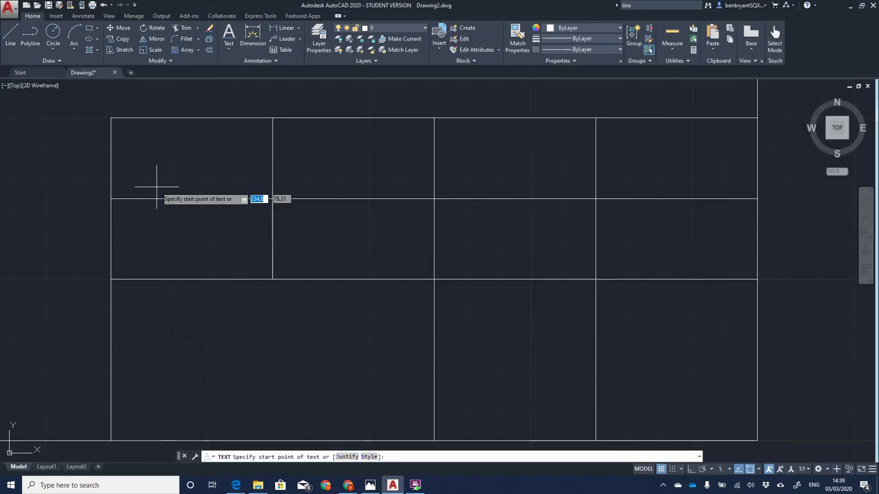
pyautogui.click(111, 117)
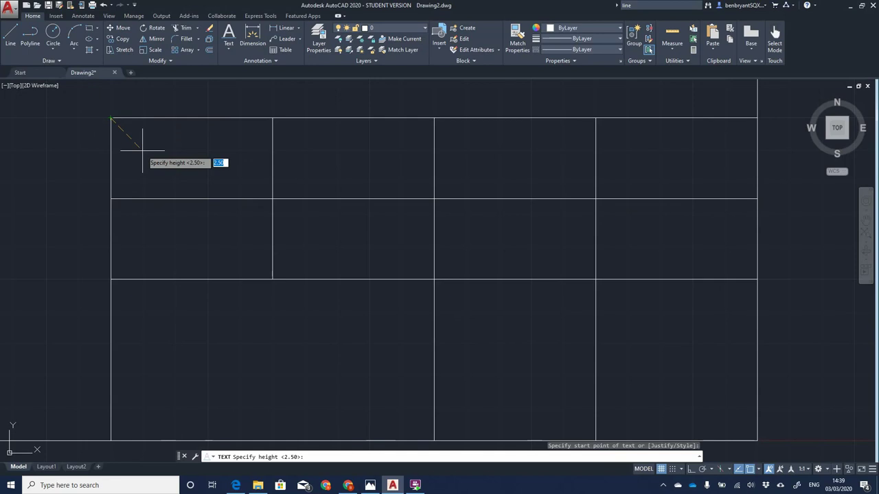
pyautogui.write('2.5')
pyautogui.press('Return')
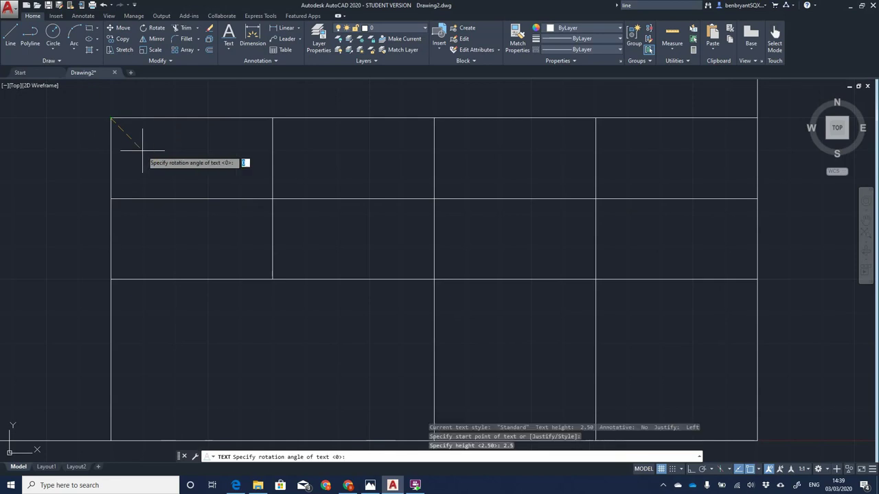
pyautogui.press('Return')
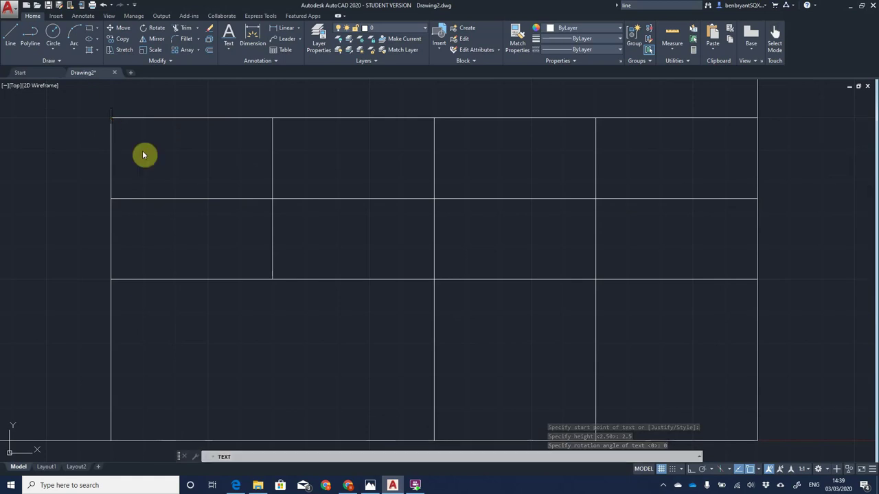
# Step: Fix RESPONCEABLE to RESPONSIBLE and finish the one-line RESPONSIBLE DEPT label
pyautogui.click(369, 485)
pyautogui.click(369, 485)
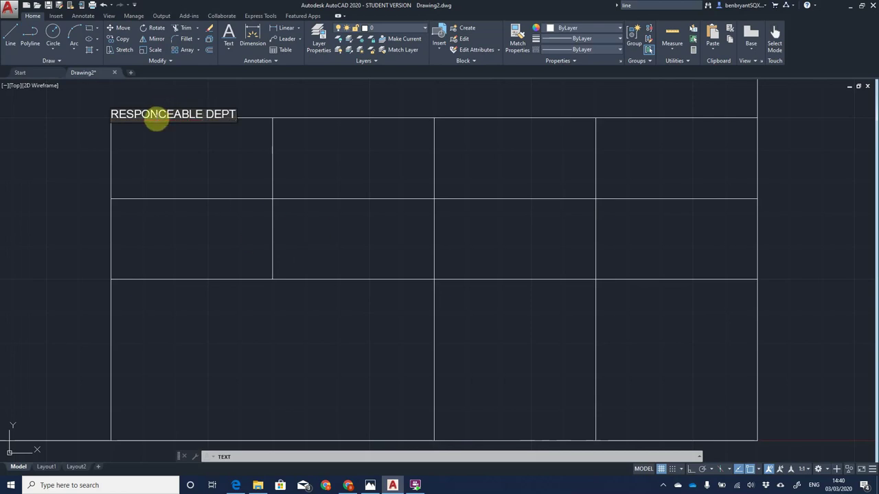
pyautogui.rightClick(157, 121)
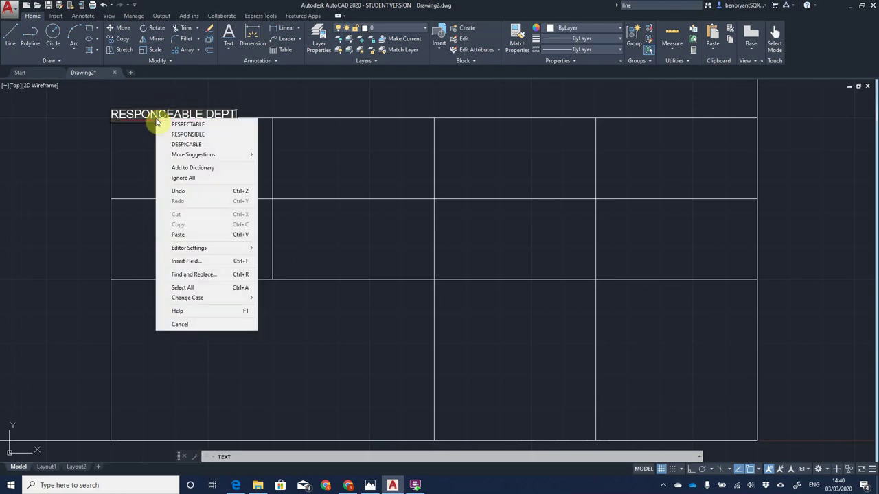
pyautogui.click(188, 134)
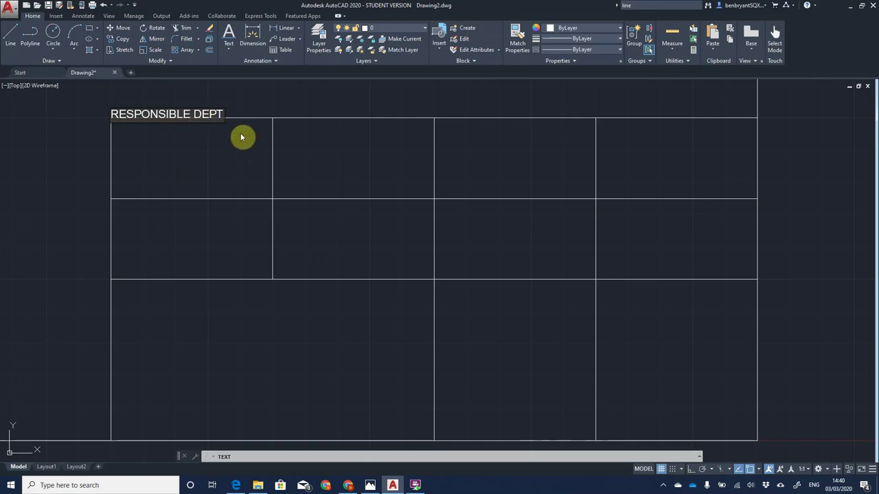
pyautogui.press('Return')
pyautogui.press('BackSpace')
pyautogui.press('Return')
pyautogui.press('Return')
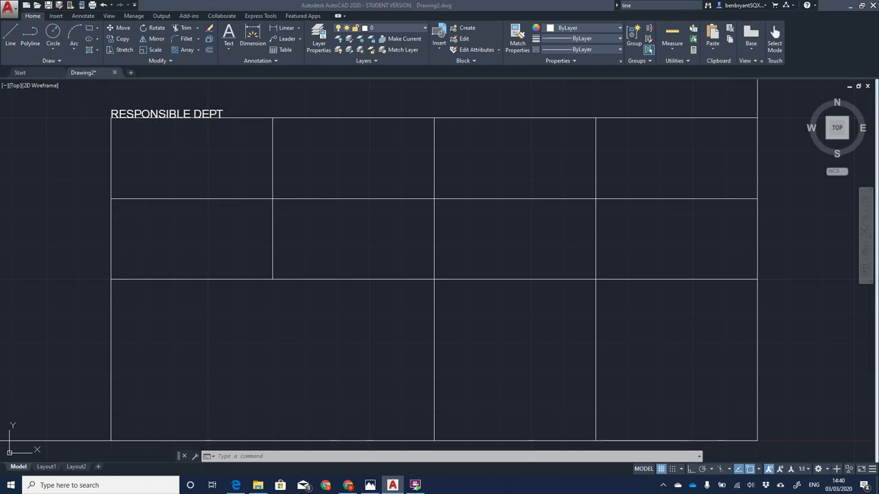
# Step: Add the TECHNICAL REF heading at the second column's top corner at default height
pyautogui.hotkey('alt', 'Tab')
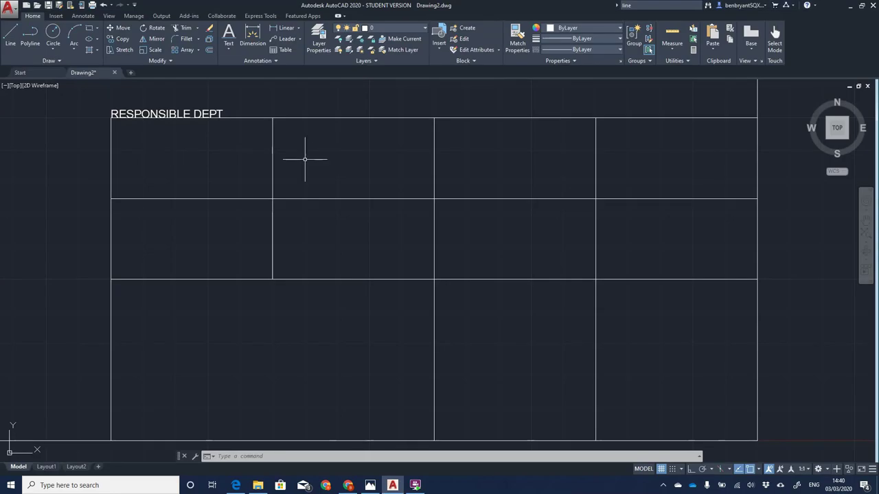
pyautogui.write('text')
pyautogui.press('Return')
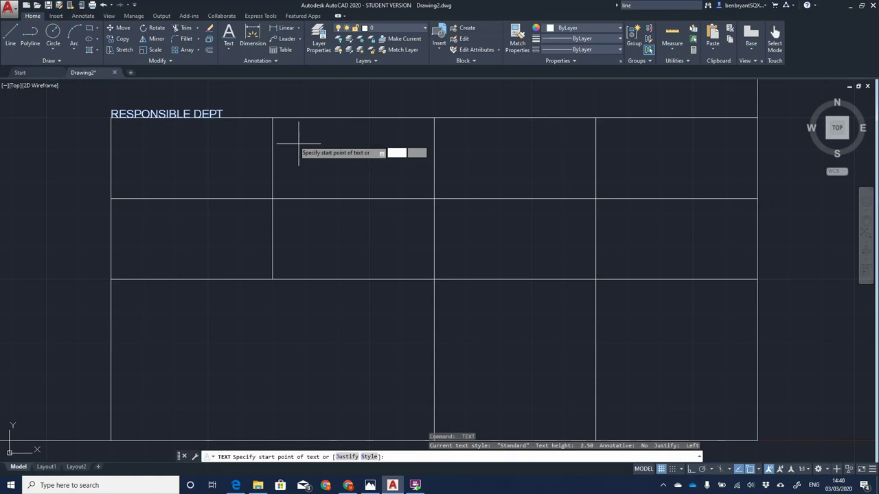
pyautogui.click(273, 118)
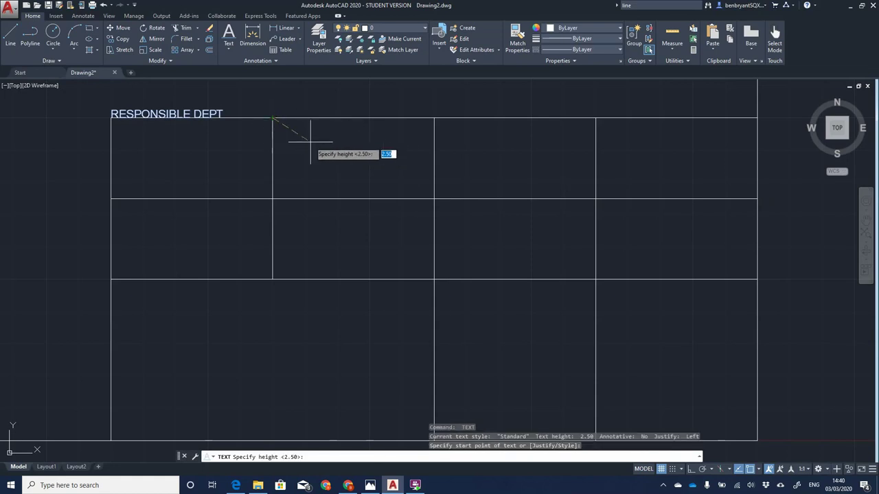
pyautogui.press('Return')
pyautogui.press('Return')
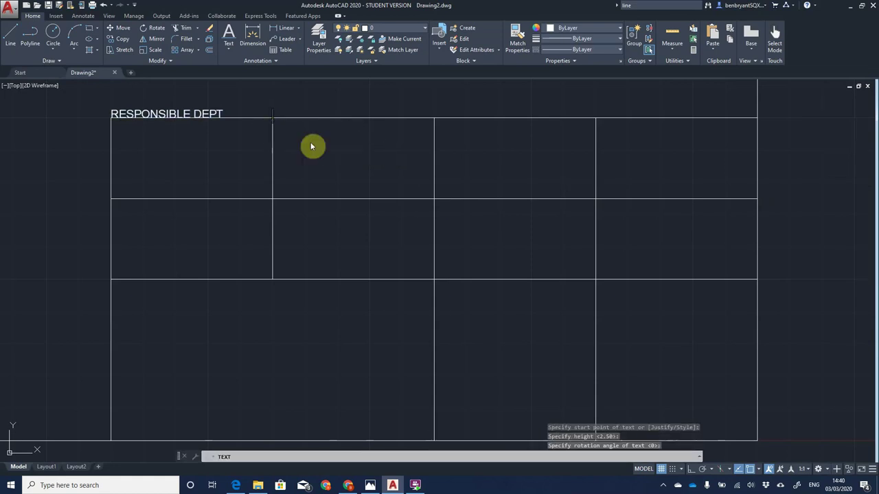
pyautogui.write('TECHNICAL ')
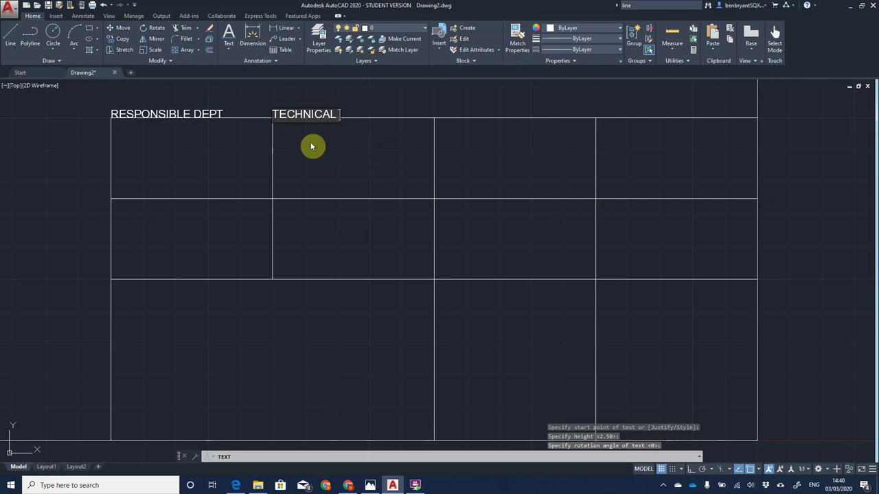
pyautogui.write('REF')
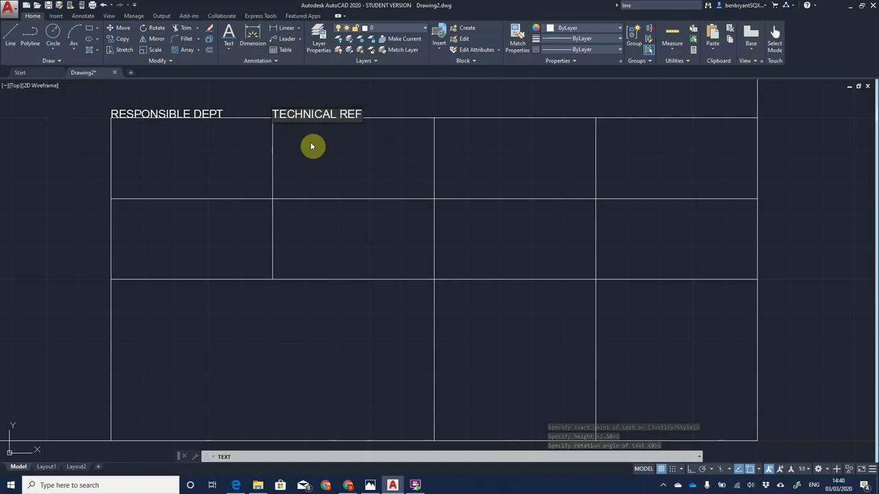
pyautogui.press('Return')
pyautogui.press('Return')
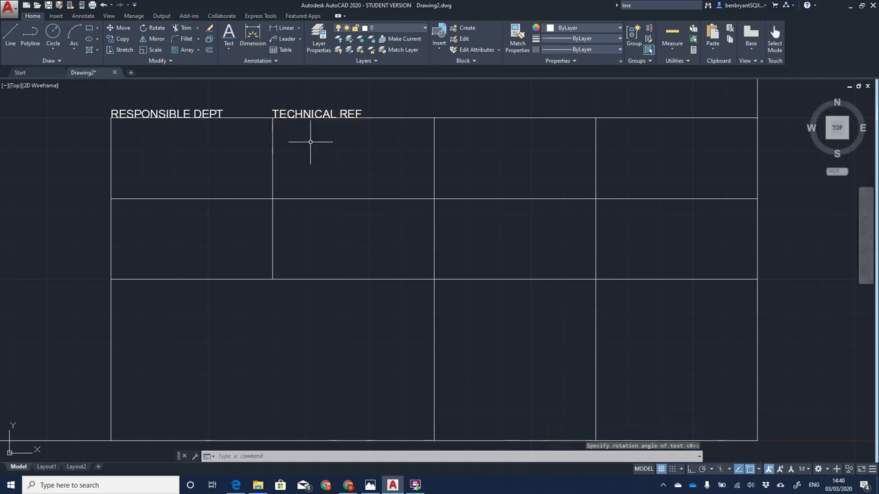
# Step: Place the CREATED heading at the third column's top corner
pyautogui.hotkey('alt', 'Tab')
pyautogui.hotkey('alt', 'Tab')
pyautogui.press('Return')
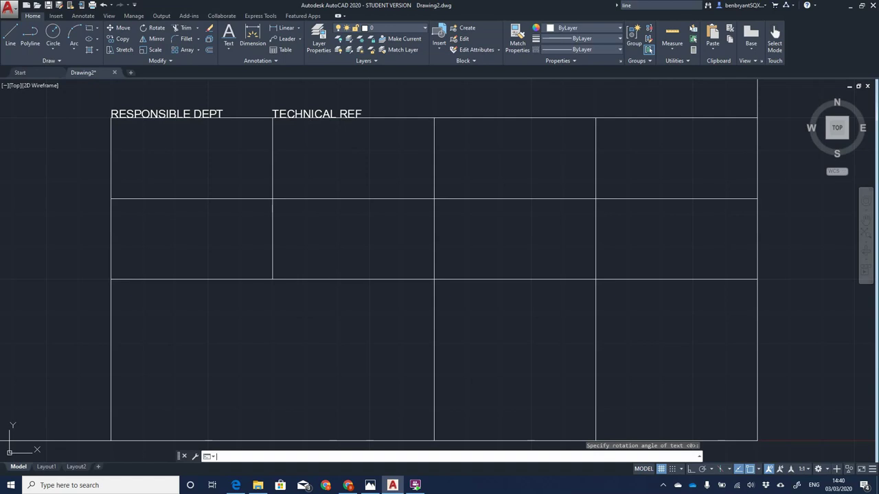
pyautogui.click(435, 118)
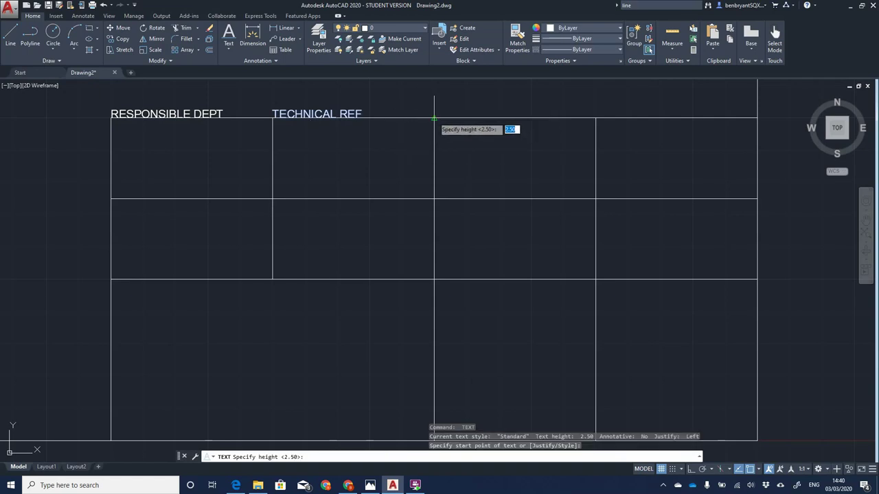
pyautogui.press('Return')
pyautogui.press('Return')
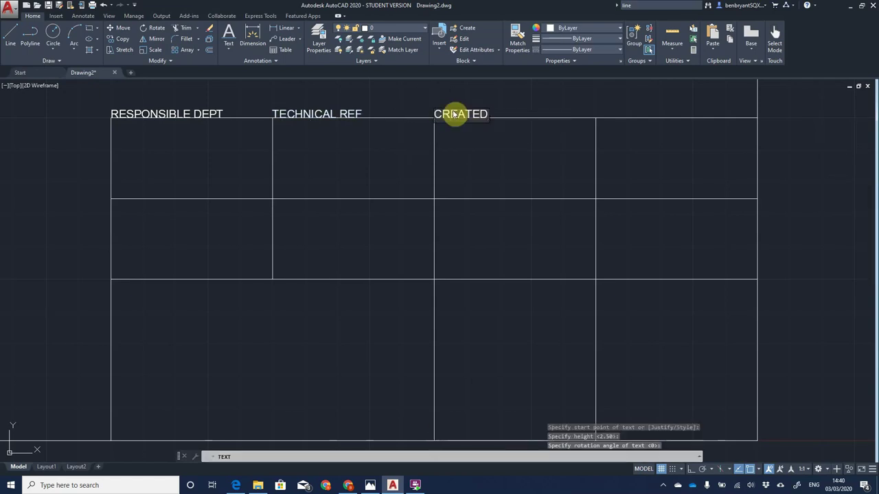
pyautogui.press('Escape')
# Step: Add the APPROVED heading above the fourth column and check it against the reference
pyautogui.press('Return')
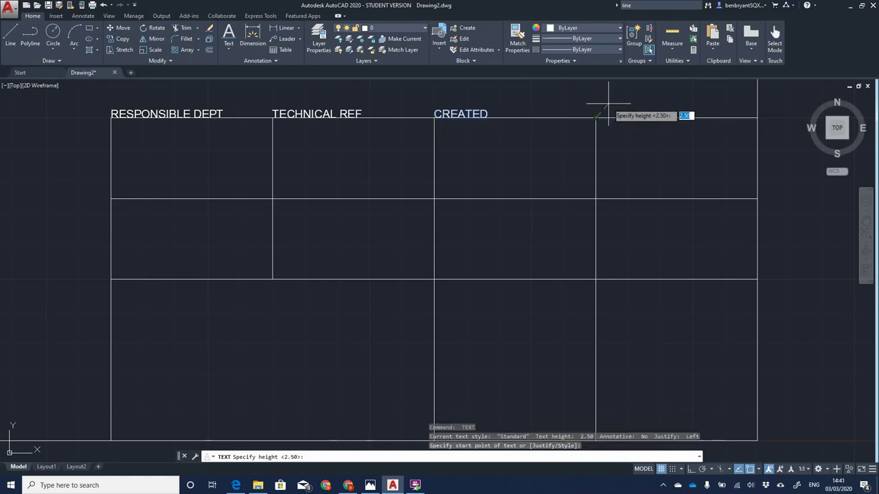
pyautogui.press('Return')
pyautogui.press('Return')
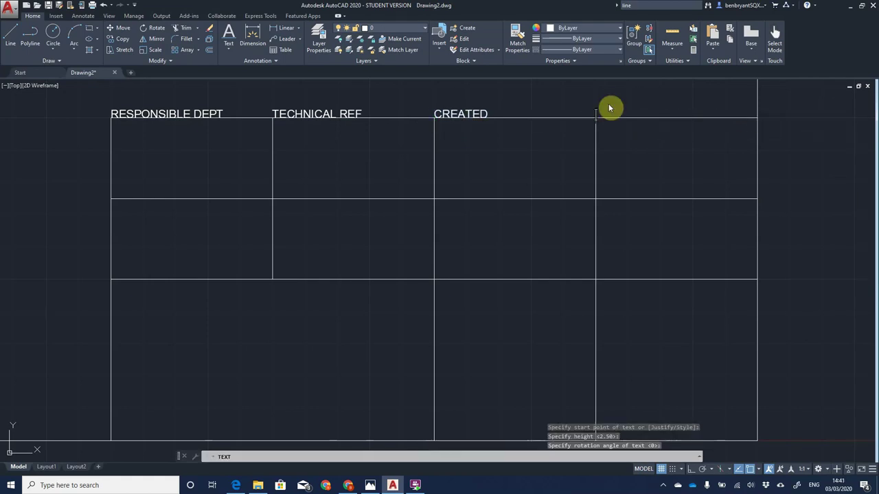
pyautogui.hotkey('alt', 'Tab')
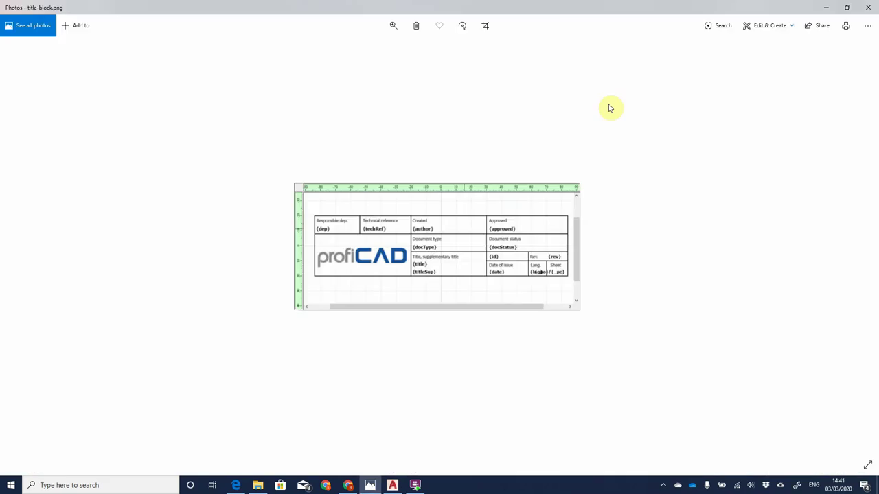
pyautogui.hotkey('alt', 'Tab')
pyautogui.write('APPROVED')
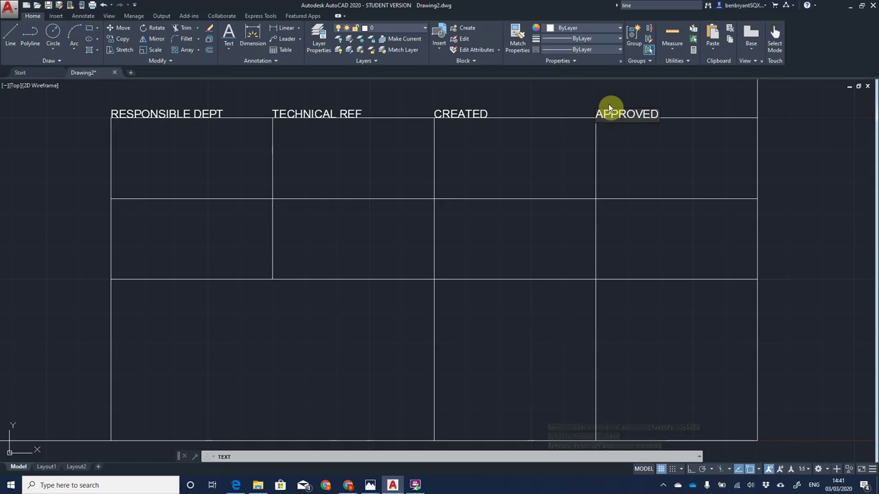
pyautogui.press('Return')
pyautogui.press('Return')
pyautogui.hotkey('alt', 'Tab')
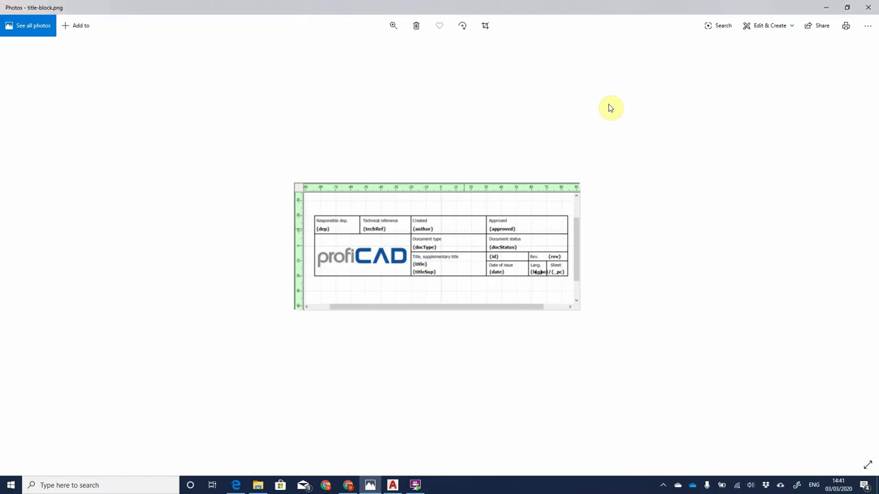
pyautogui.hotkey('alt', 'Tab')
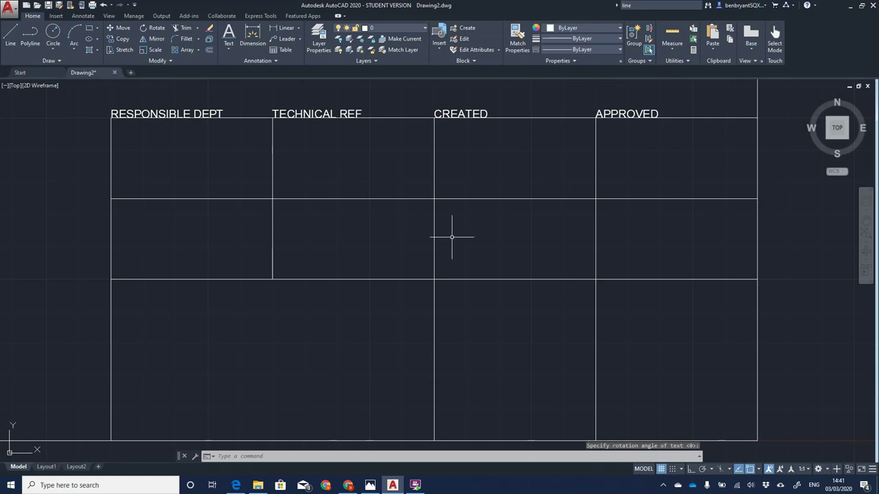
pyautogui.hotkey('alt', 'Tab')
pyautogui.hotkey('alt', 'Tab')
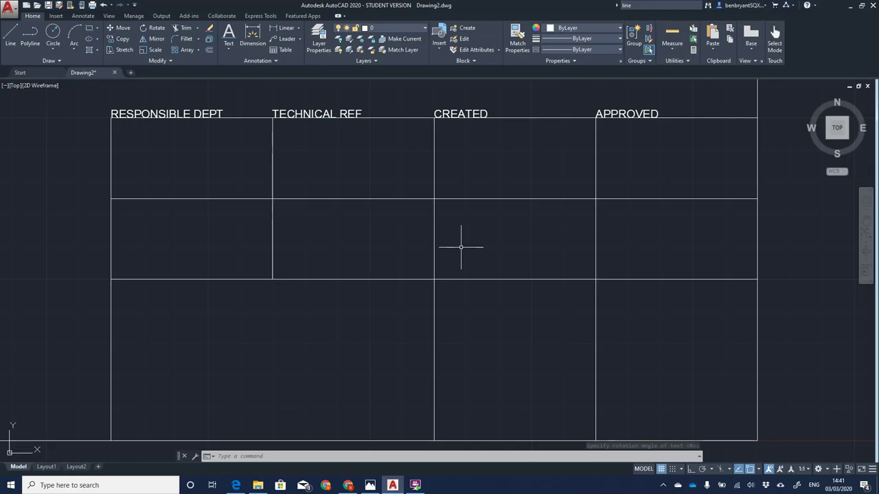
# Step: Label the third column's second row DOCUMENT TYPE at height 2.50, rotation 0
pyautogui.write('text')
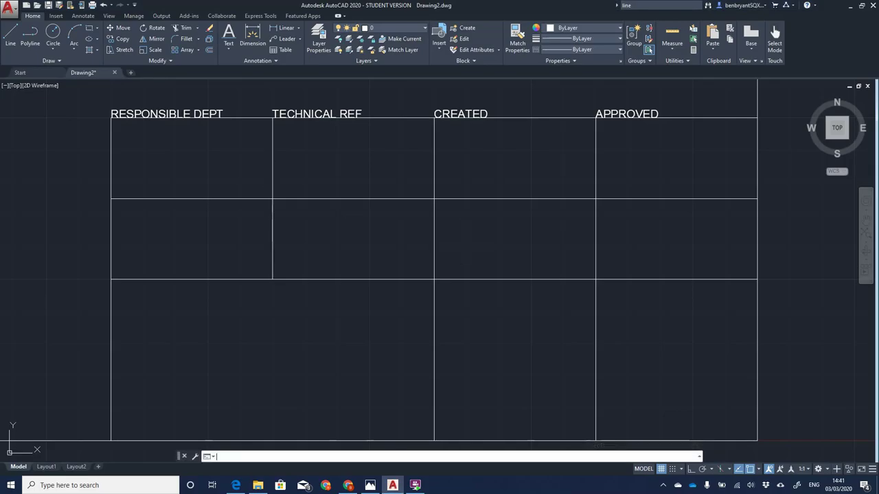
pyautogui.press('Return')
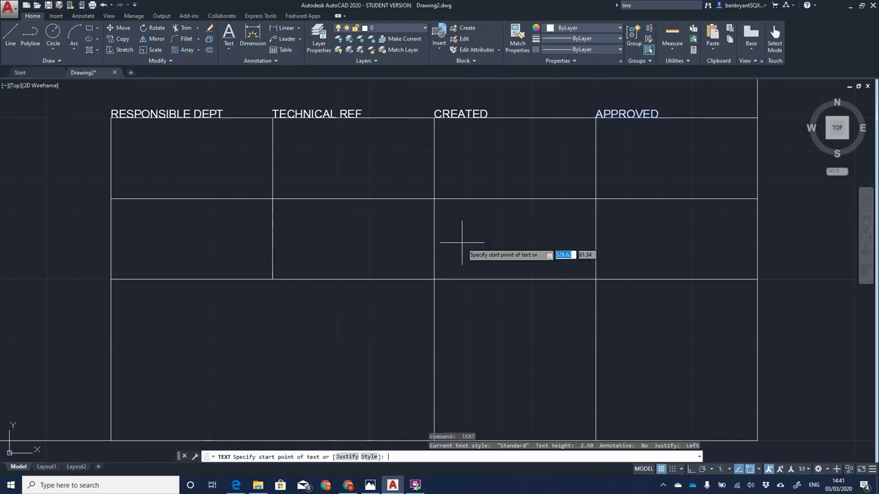
pyautogui.click(434, 199)
pyautogui.press('Return')
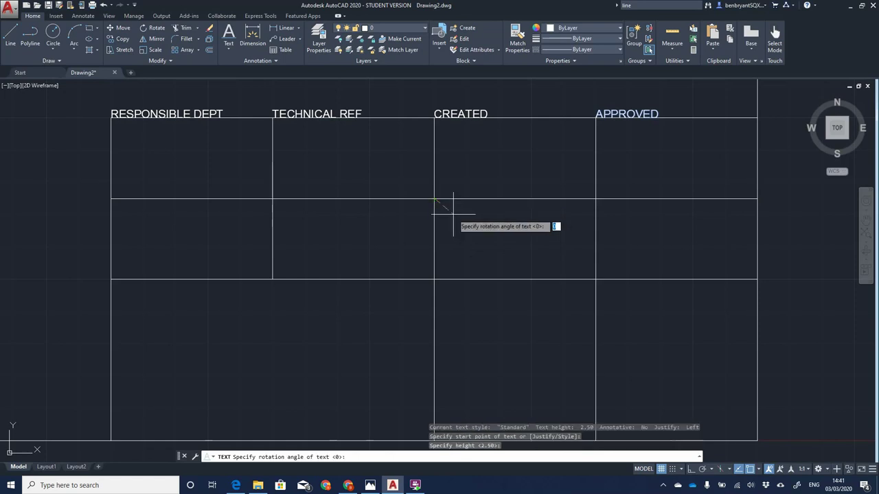
pyautogui.press('Return')
pyautogui.write('DOCUMENT TYPE')
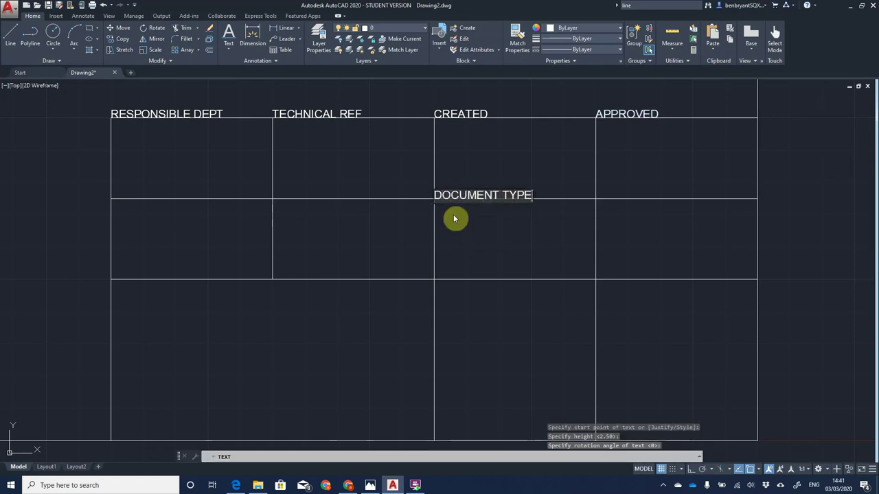
pyautogui.press('Return')
pyautogui.press('Return')
pyautogui.hotkey('alt', 'Tab')
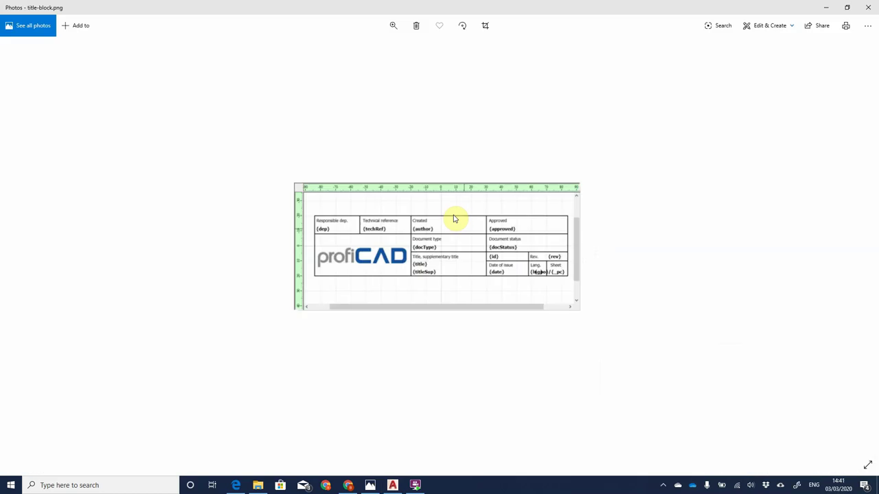
pyautogui.hotkey('alt', 'Tab')
pyautogui.press('Return')
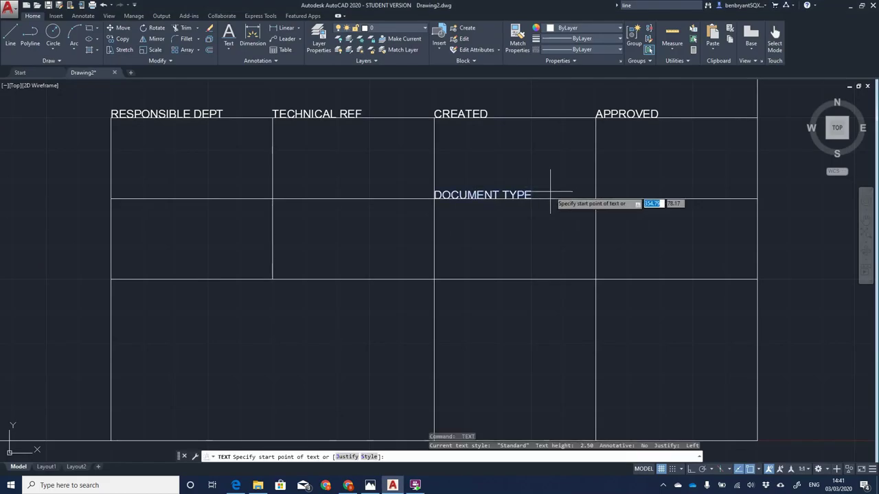
# Step: Label the fourth column's second row DOCUMENT STATUS at height 2.50, rotation 0
pyautogui.click(596, 199)
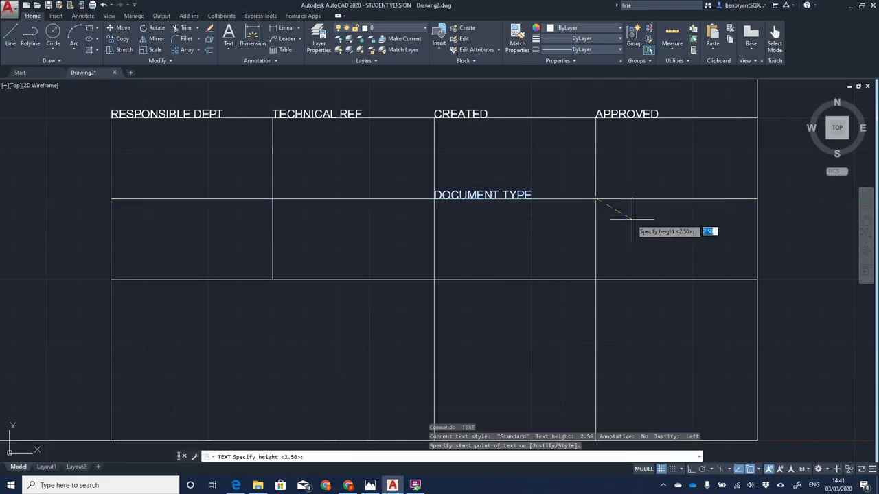
pyautogui.press('Return')
pyautogui.press('Return')
pyautogui.write('DOCUMENT STATUS')
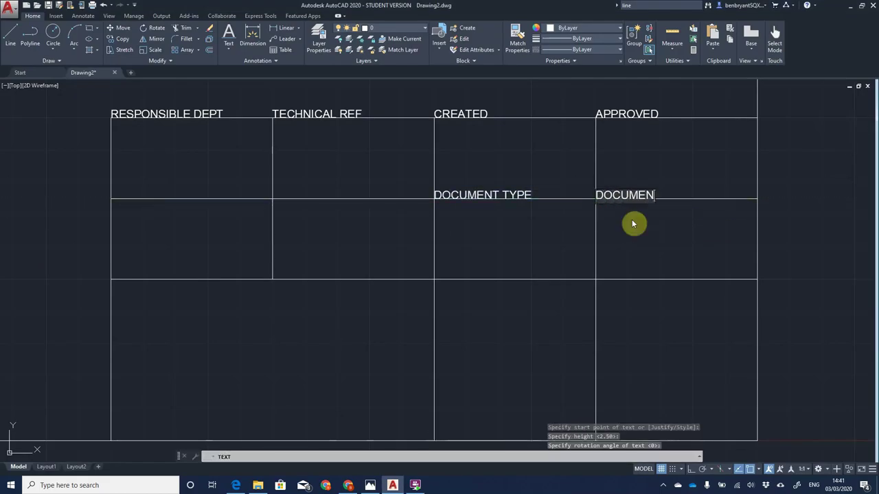
pyautogui.press('Return')
pyautogui.press('Return')
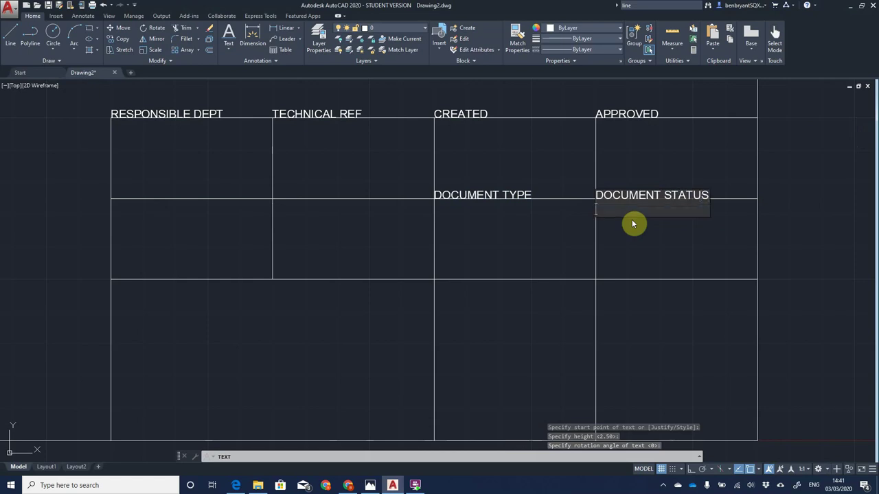
pyautogui.hotkey('alt', 'Tab')
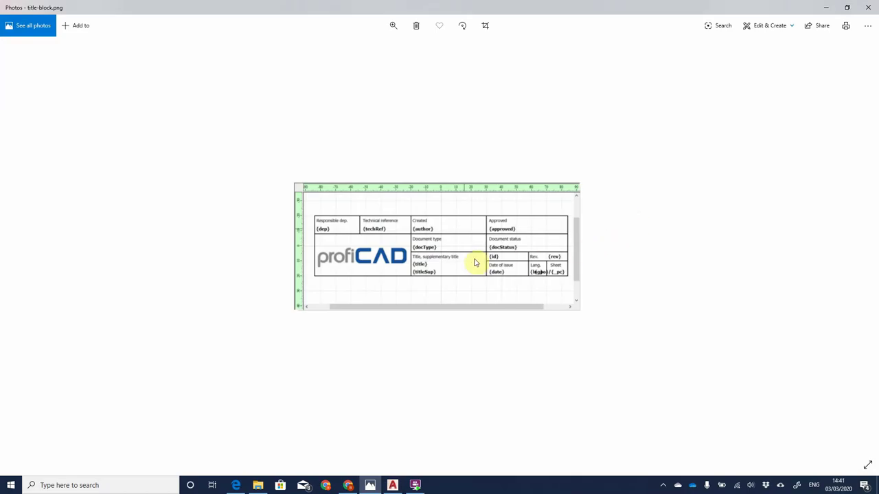
pyautogui.hotkey('alt', 'Tab')
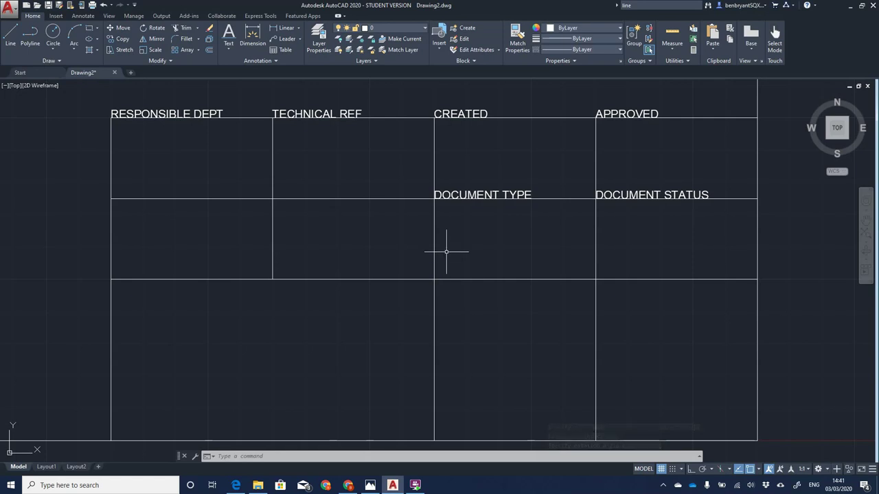
# Step: Place the TITLE label at the third column's third-row corner, height 2.50, rotation 0
pyautogui.press('Return')
pyautogui.click(434, 279)
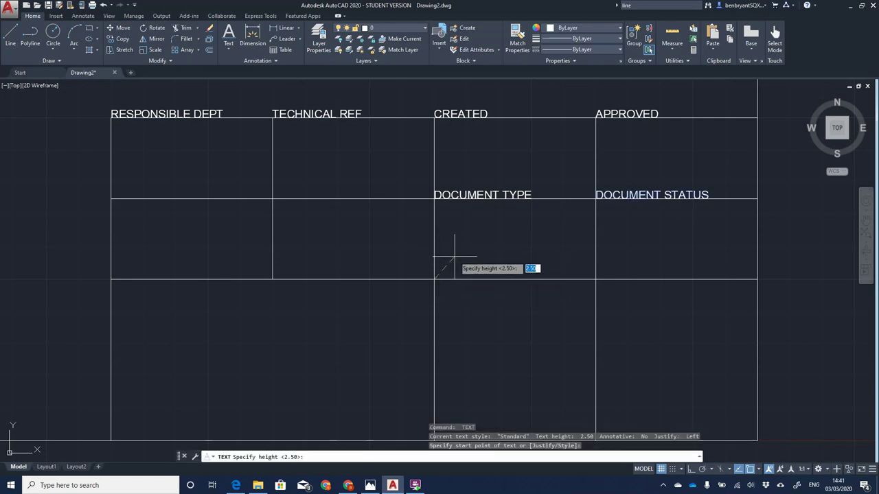
pyautogui.press('Return')
pyautogui.press('Return')
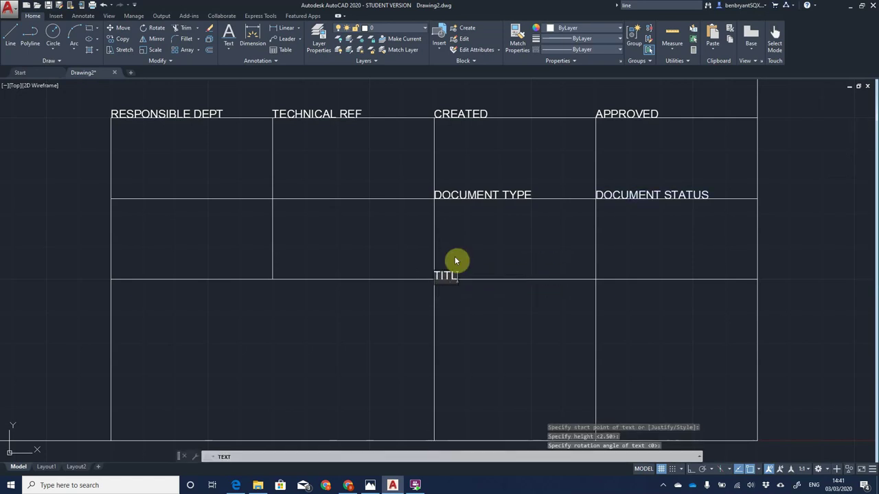
pyautogui.press('Return')
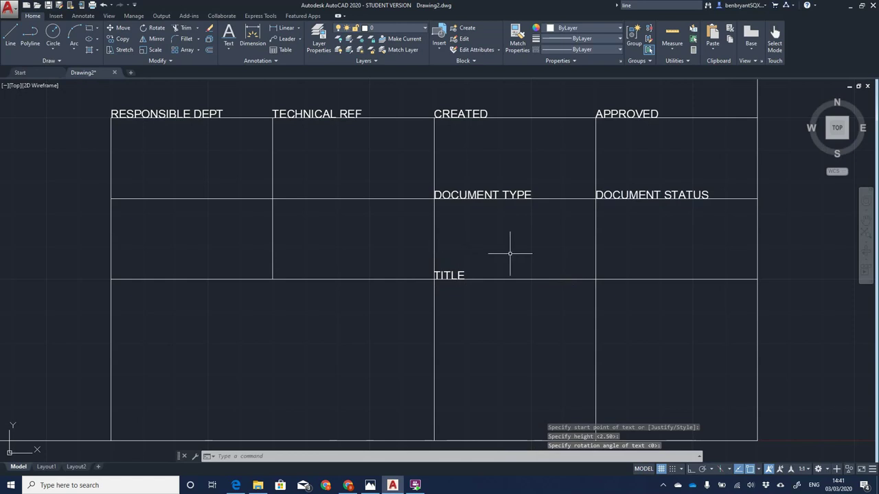
pyautogui.hotkey('alt', 'Tab')
pyautogui.hotkey('alt', 'Tab')
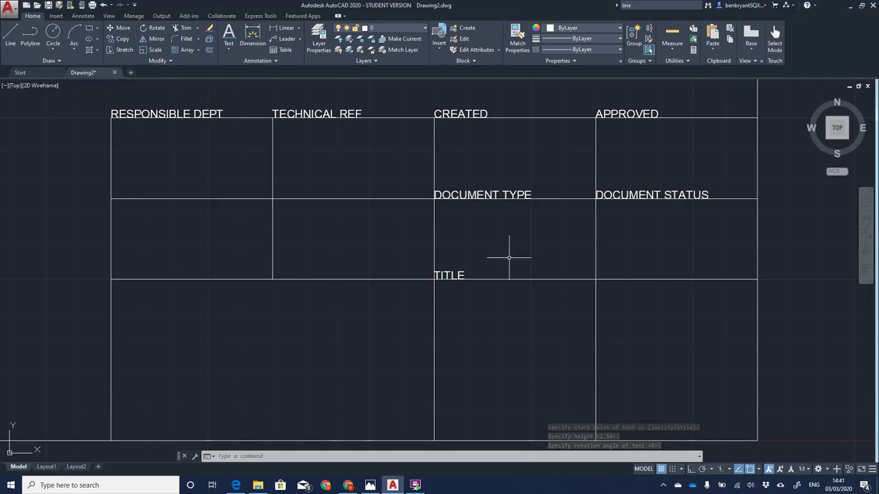
pyautogui.hotkey('alt', 'Tab')
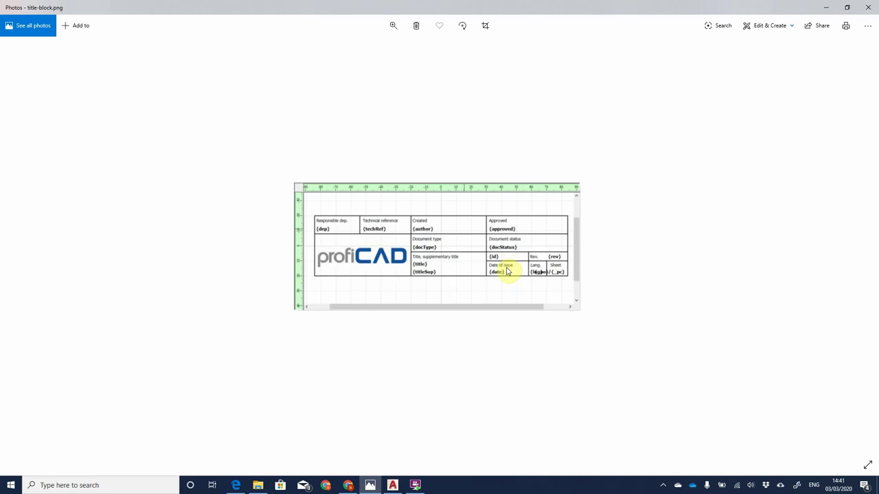
pyautogui.hotkey('alt', 'Tab')
# Step: Place the DATE label at the fourth column's third-row corner, height 2.50, rotation 0
pyautogui.press('Return')
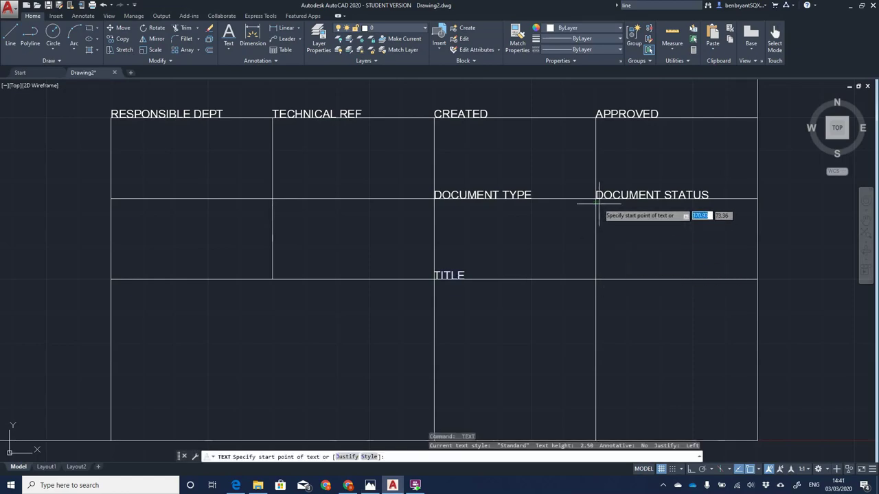
pyautogui.click(596, 279)
pyautogui.press('Return')
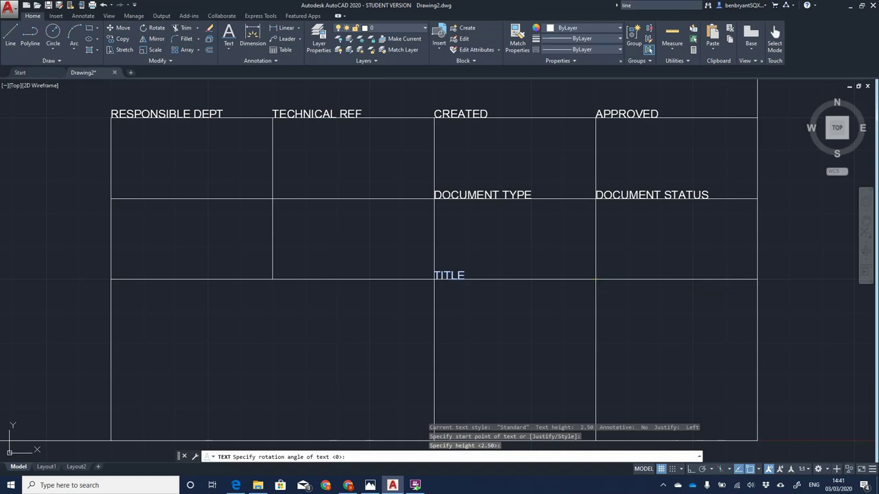
pyautogui.press('Return')
pyautogui.press('Return')
pyautogui.press('Return')
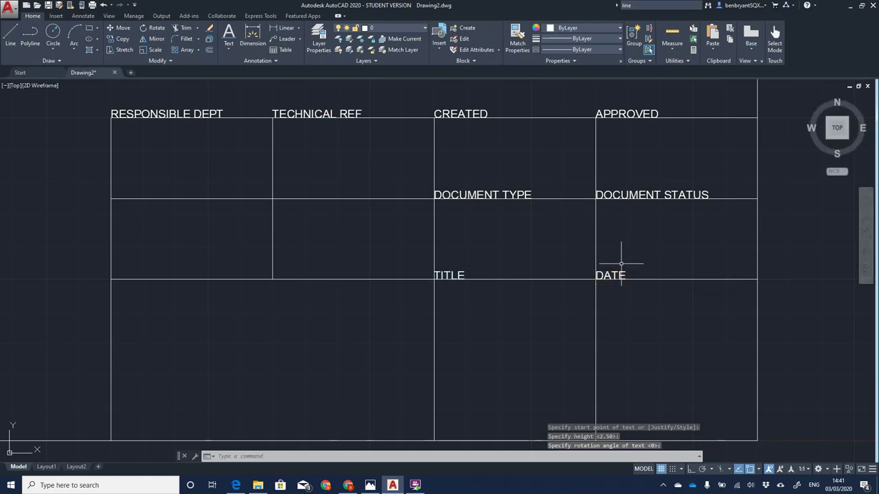
pyautogui.hotkey('alt', 'Tab')
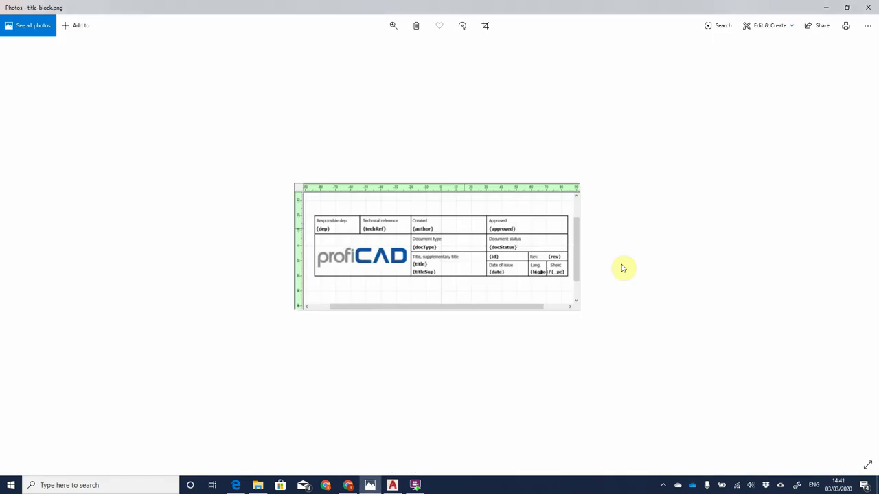
pyautogui.hotkey('alt', 'Tab')
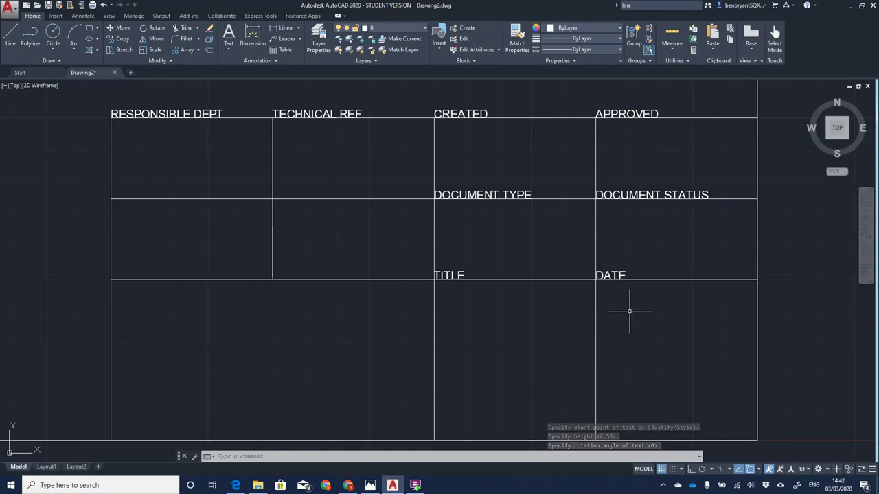
# Step: Bring the title block into view and pick RESPONSIBLE DEPT, TECHNICAL REF and CREATED to move
pyautogui.scroll(2, 476, 327)
pyautogui.moveTo(487, 298)
pyautogui.mouseDown(button='middle')
pyautogui.moveTo(443, 261)
pyautogui.moveTo(432, 281)
pyautogui.moveTo(398, 300)
pyautogui.mouseUp(button='middle')
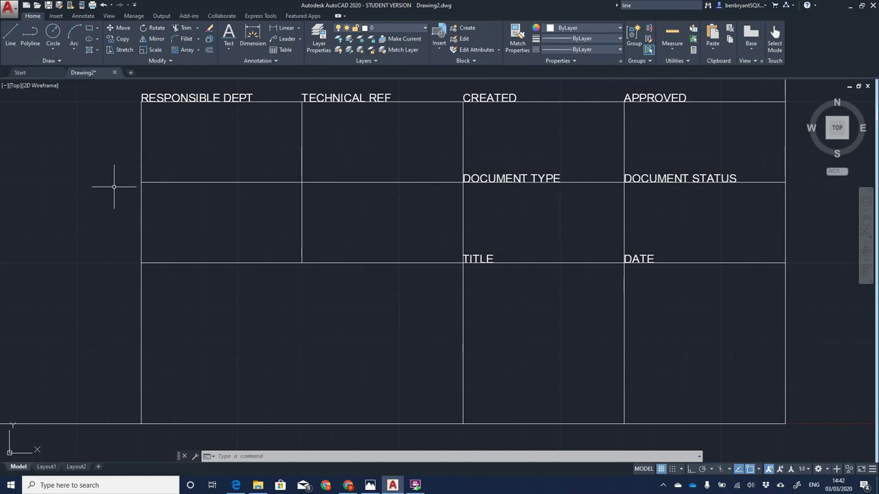
pyautogui.write('v')
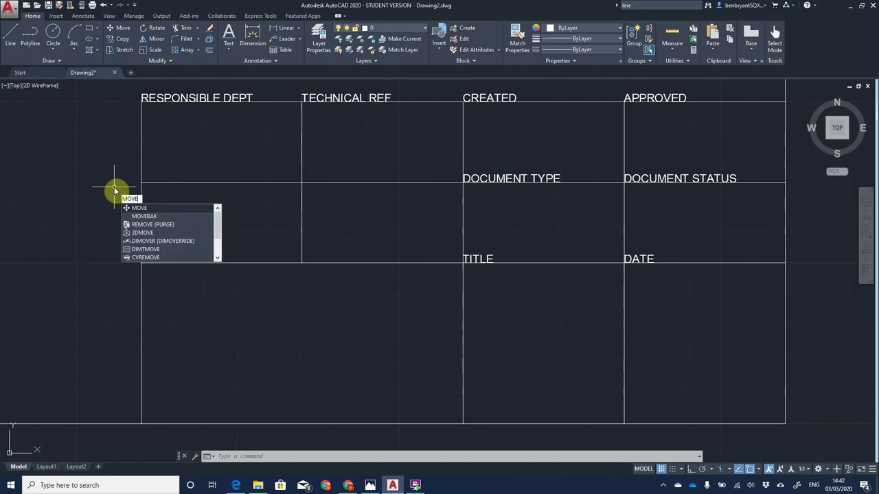
pyautogui.press('Return')
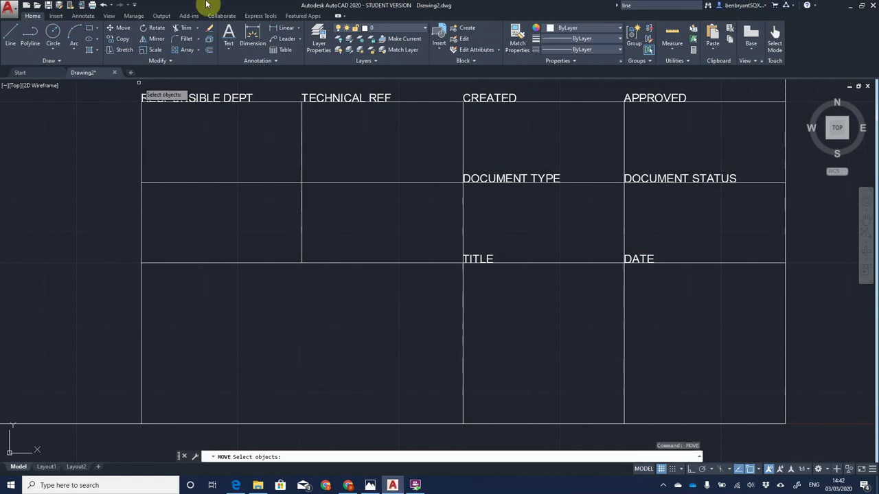
pyautogui.click(210, 97)
pyautogui.click(343, 101)
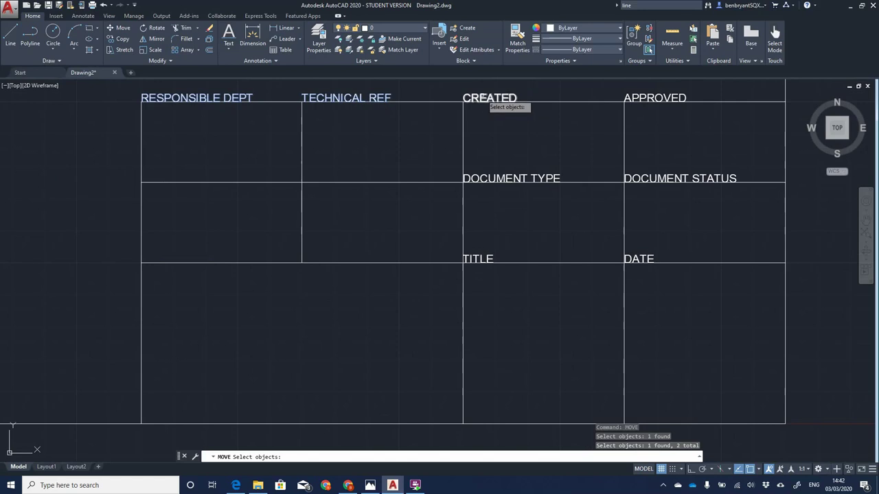
pyautogui.click(488, 100)
# Step: Add APPROVED, DOCUMENT STATUS, DATE, TITLE and DOCUMENT TYPE to the move selection
pyautogui.click(657, 102)
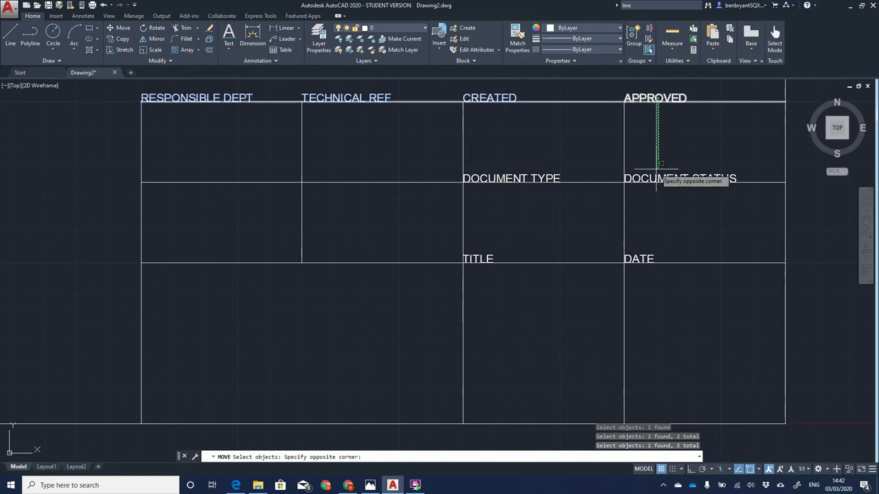
pyautogui.click(653, 101)
pyautogui.click(659, 182)
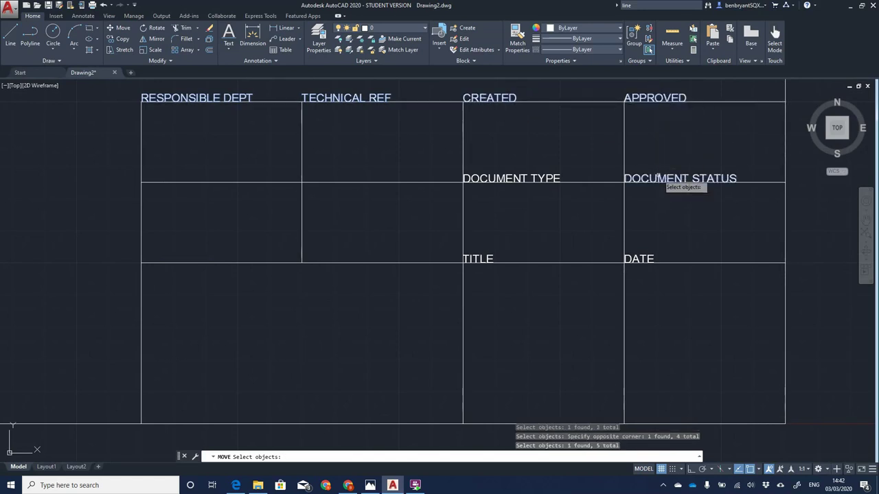
pyautogui.click(639, 258)
pyautogui.click(478, 258)
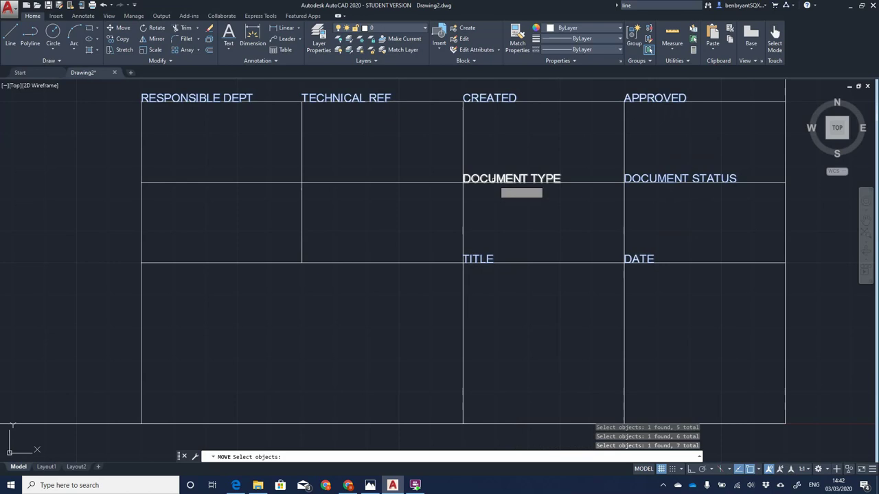
pyautogui.click(494, 177)
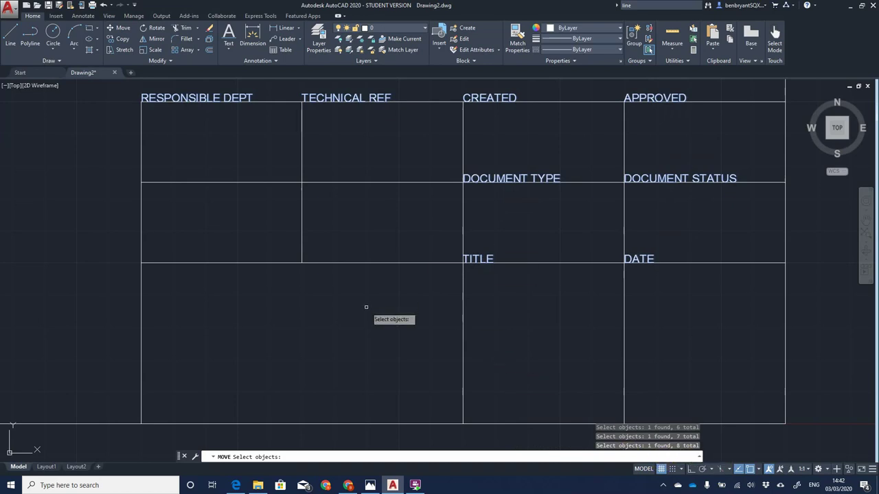
pyautogui.press('Return')
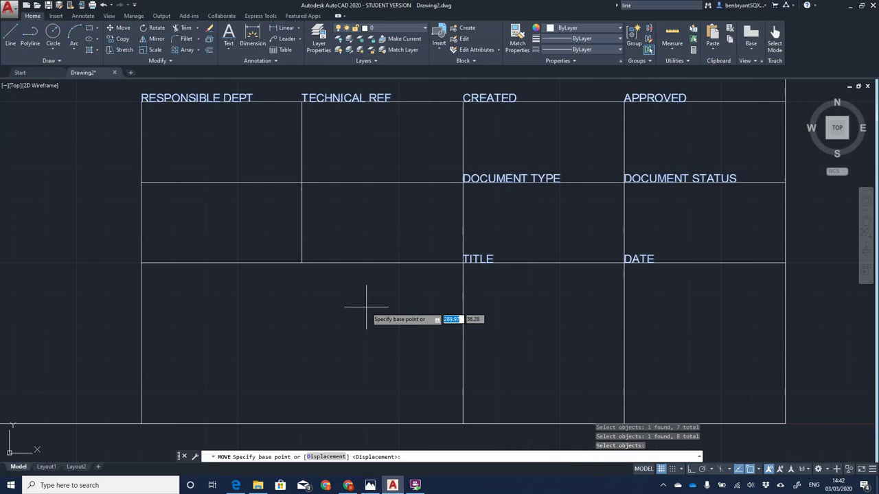
# Step: Move the labels from base point 0,0 by distance 2 at angle 9
pyautogui.write('0')
pyautogui.press('Tab')
pyautogui.write('0')
pyautogui.press('Return')
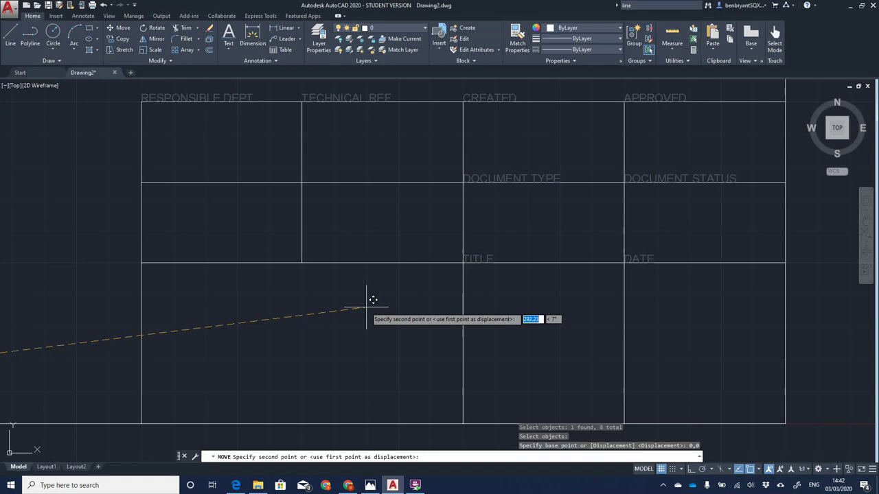
pyautogui.write('2')
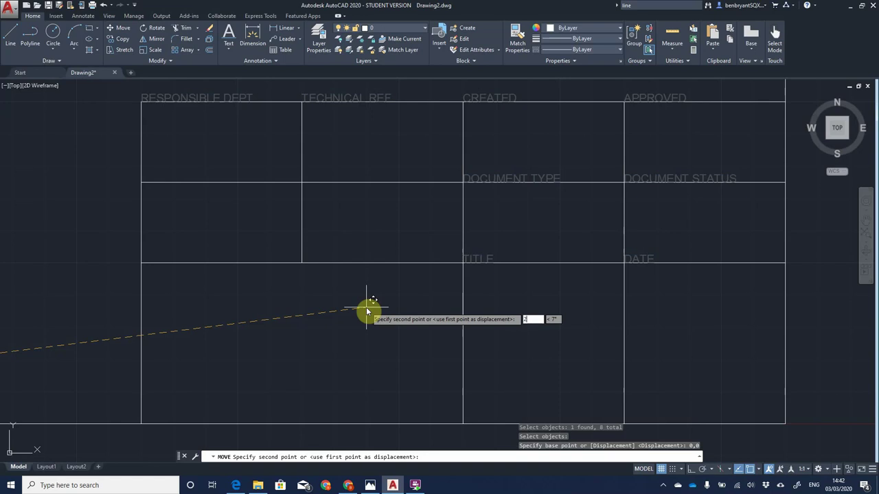
pyautogui.press('Tab')
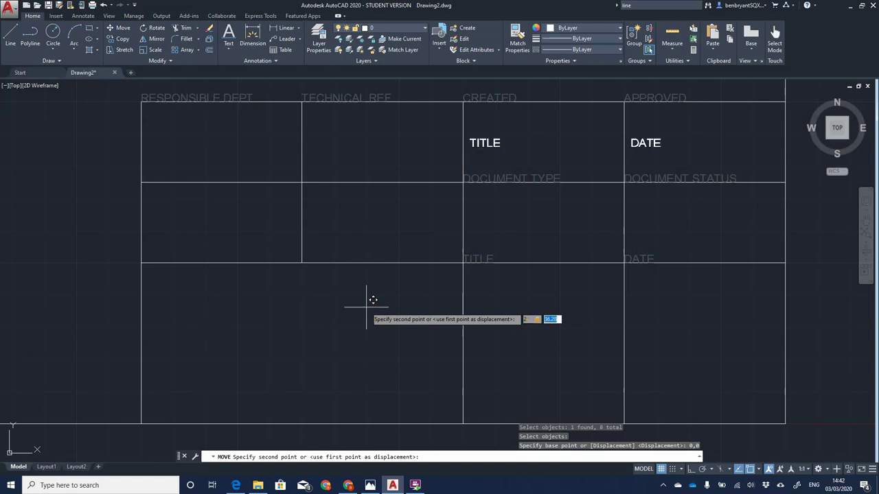
pyautogui.write('9')
pyautogui.press('Return')
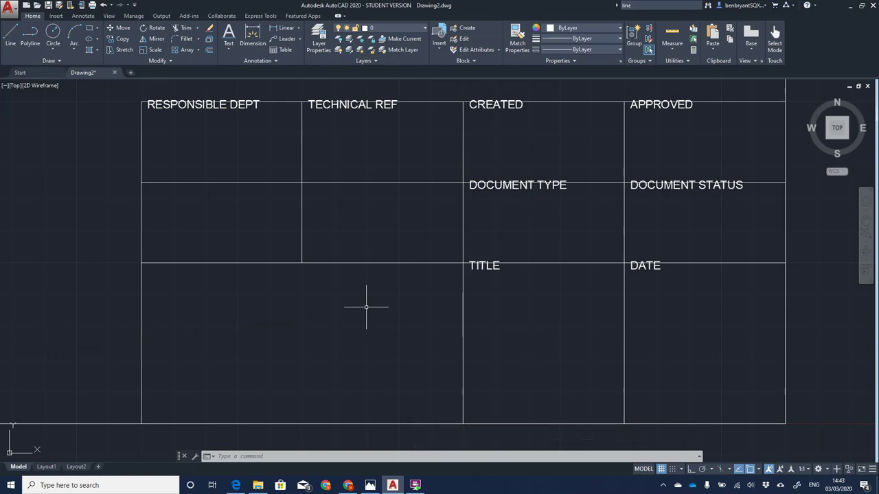
# Step: Undo that misplaced move and reselect all eight labels with MOVE
pyautogui.hotkey('ctrl', 'z')
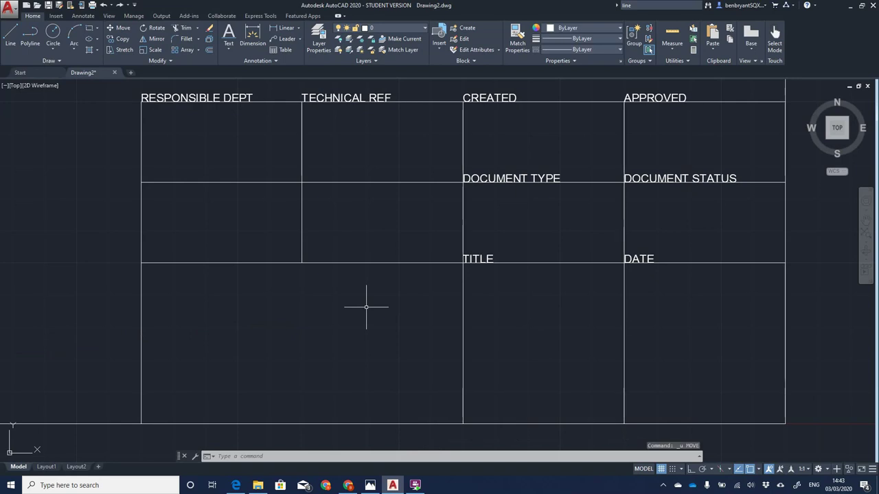
pyautogui.write('m')
pyautogui.press('Return')
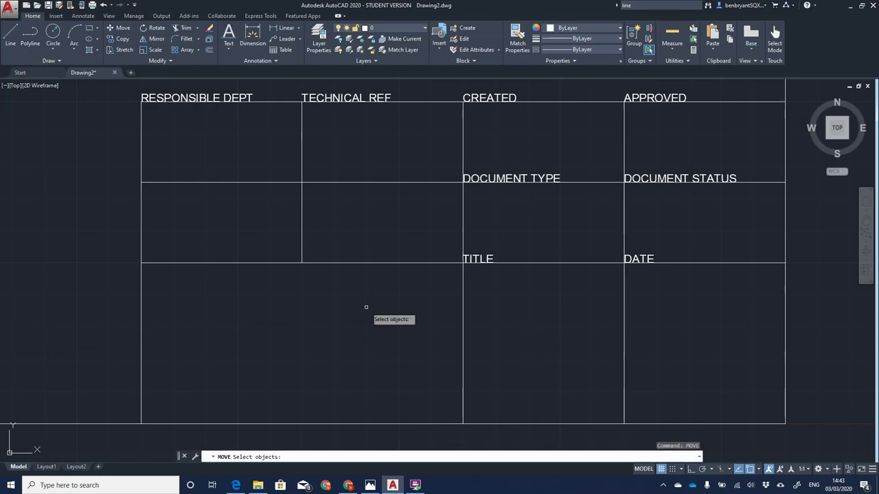
pyautogui.click(227, 97)
pyautogui.click(352, 98)
pyautogui.click(488, 97)
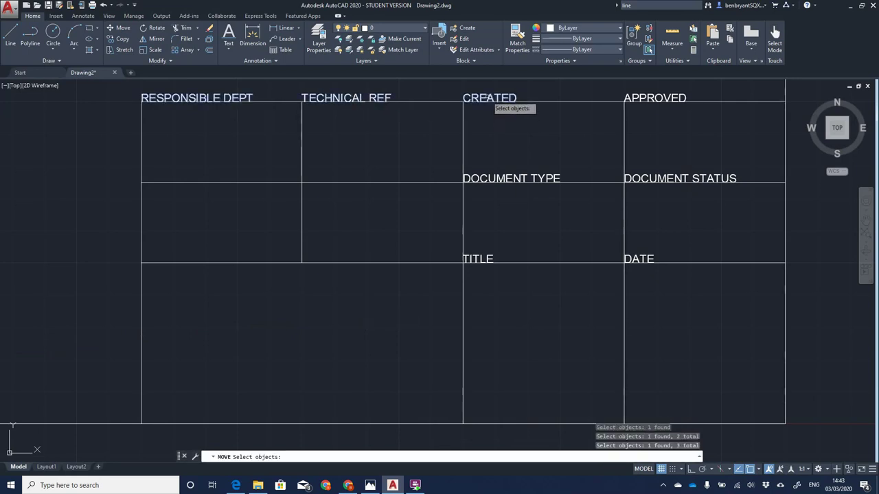
pyautogui.click(490, 177)
pyautogui.click(485, 259)
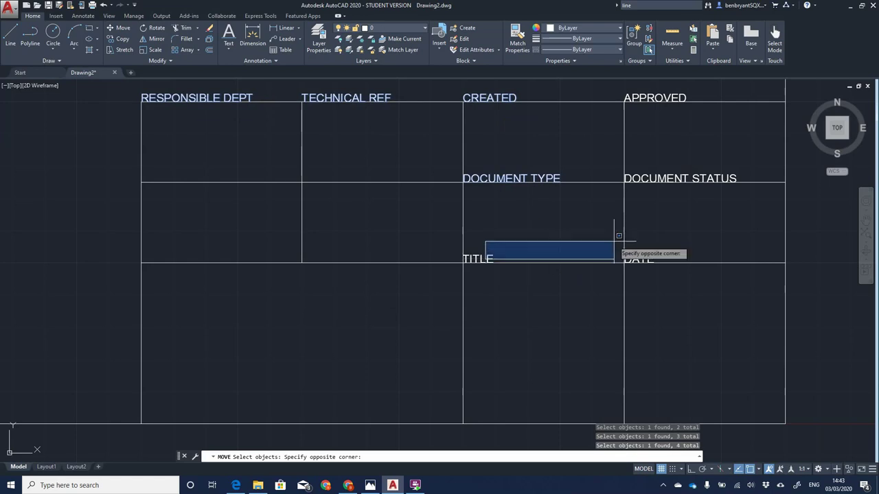
pyautogui.click(618, 242)
pyautogui.click(488, 259)
pyautogui.click(632, 252)
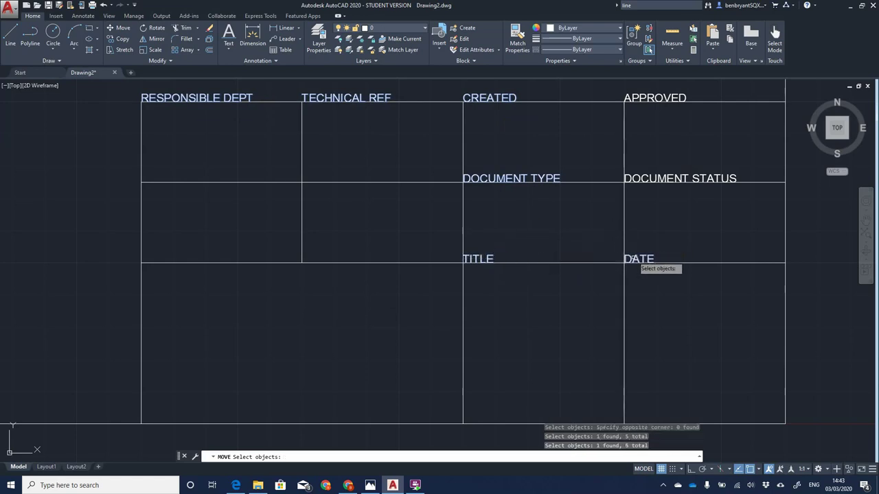
pyautogui.click(645, 177)
pyautogui.click(650, 98)
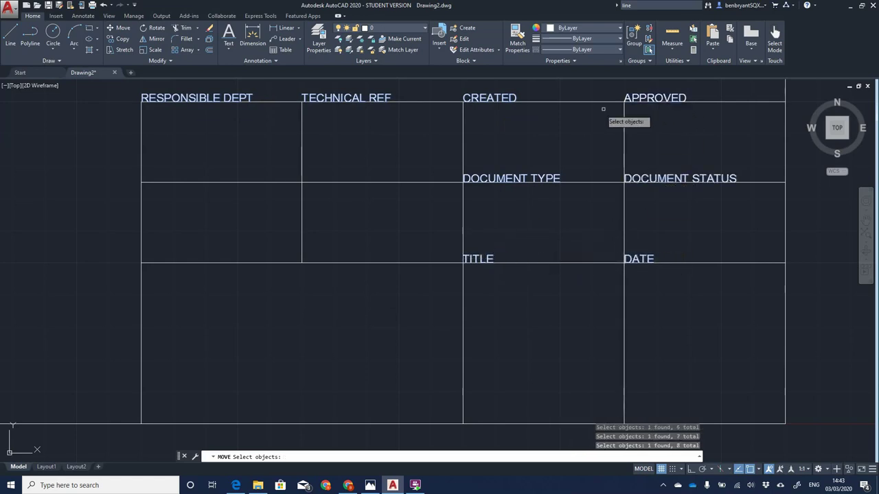
pyautogui.press('Return')
# Step: Shift the labels from base point 0,0 by distance 2 at angle -9 into their cells
pyautogui.click(549, 130)
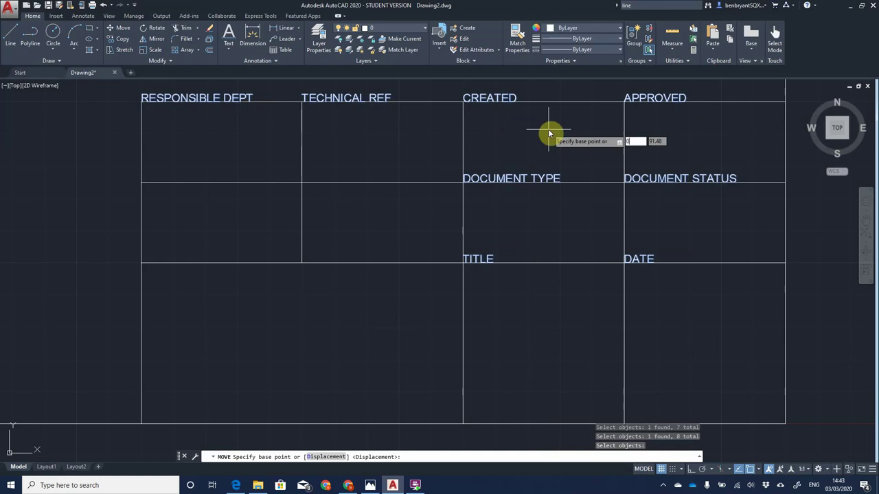
pyautogui.press('Return')
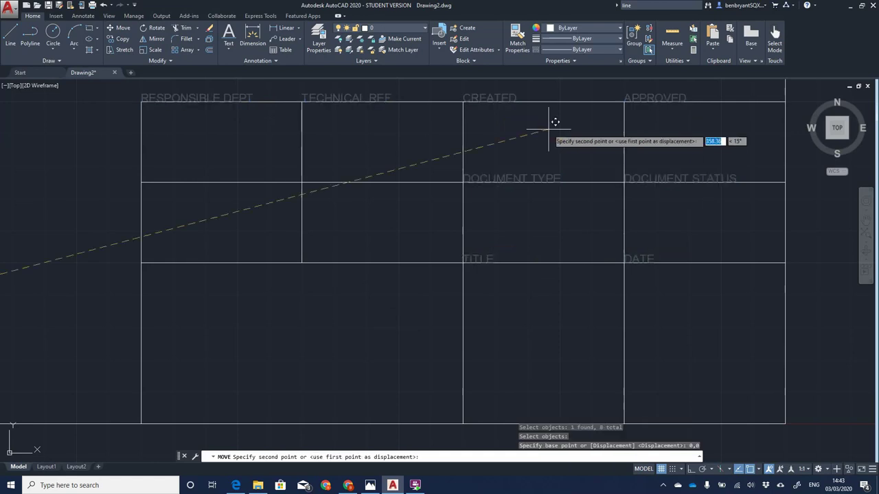
pyautogui.write('2')
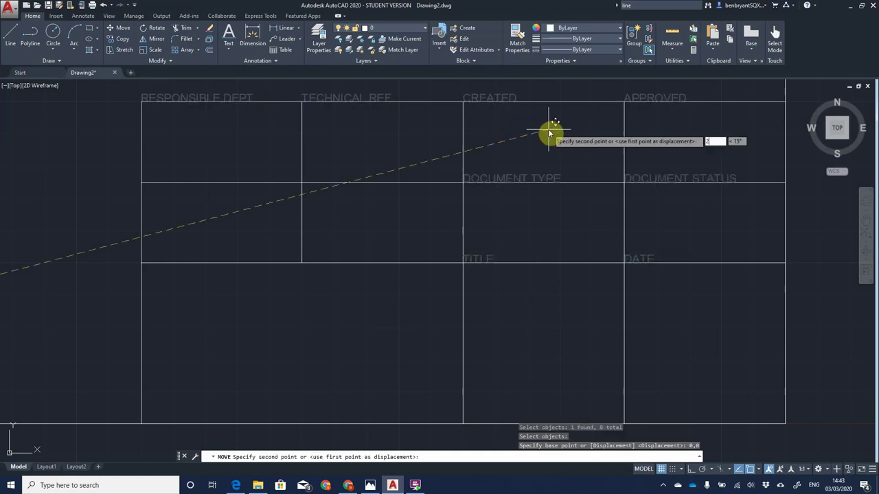
pyautogui.press('Tab')
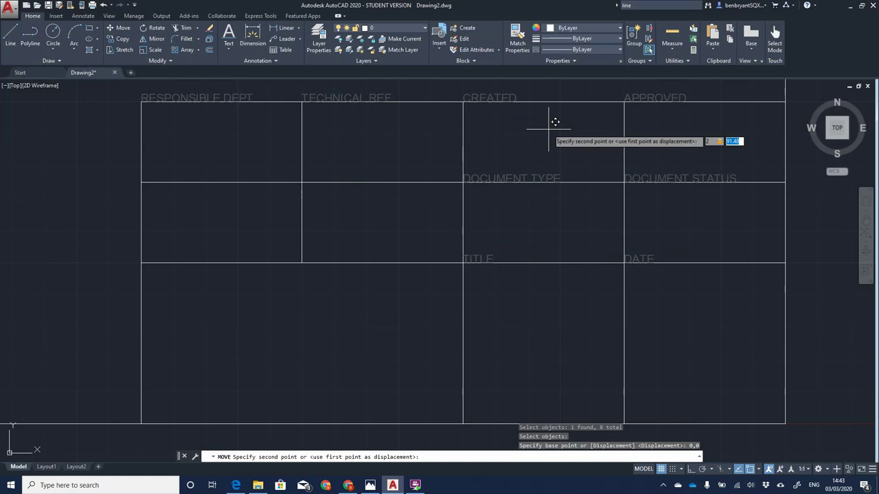
pyautogui.click(549, 132)
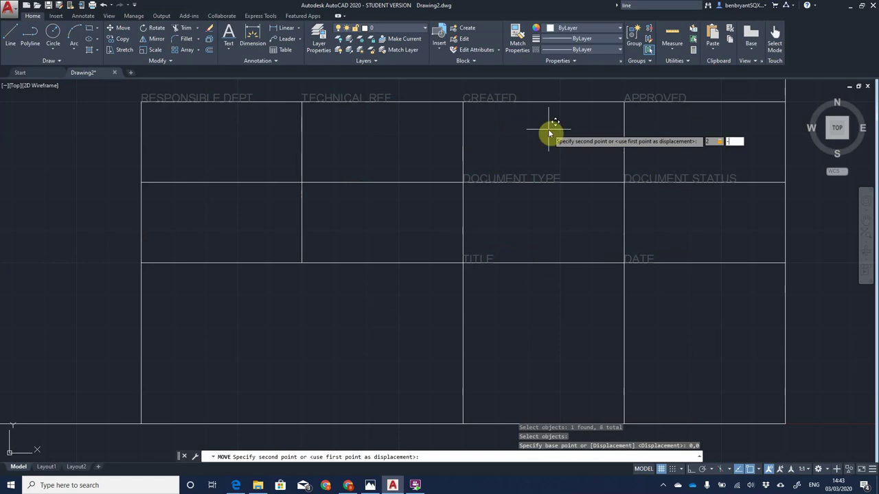
pyautogui.write('-9')
pyautogui.press('Return')
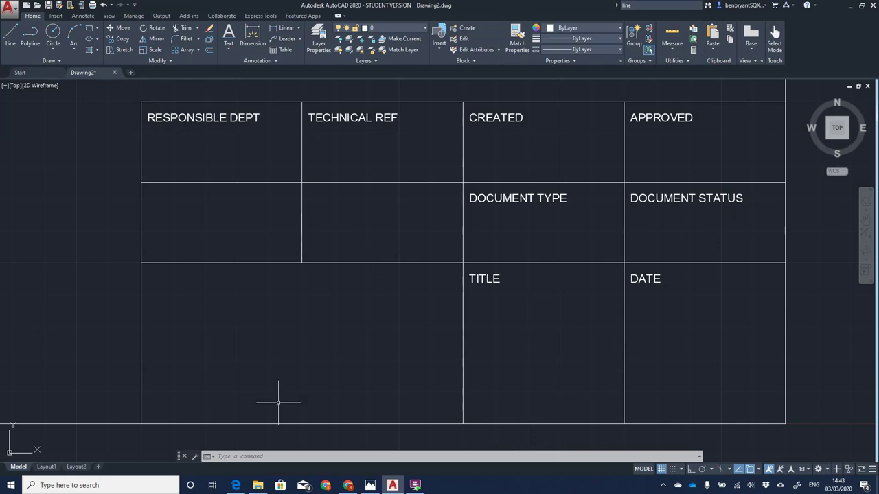
# Step: After checking the reference image, start attaching an image from the Insert tools
pyautogui.click(370, 485)
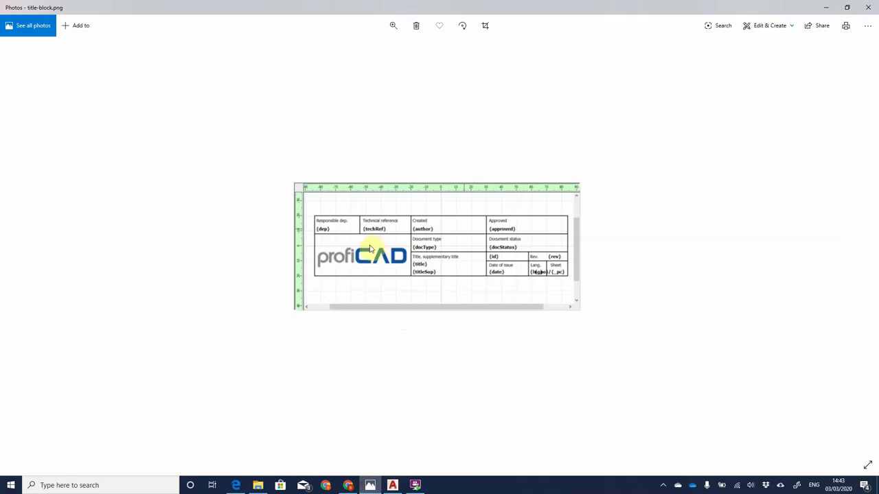
pyautogui.click(392, 485)
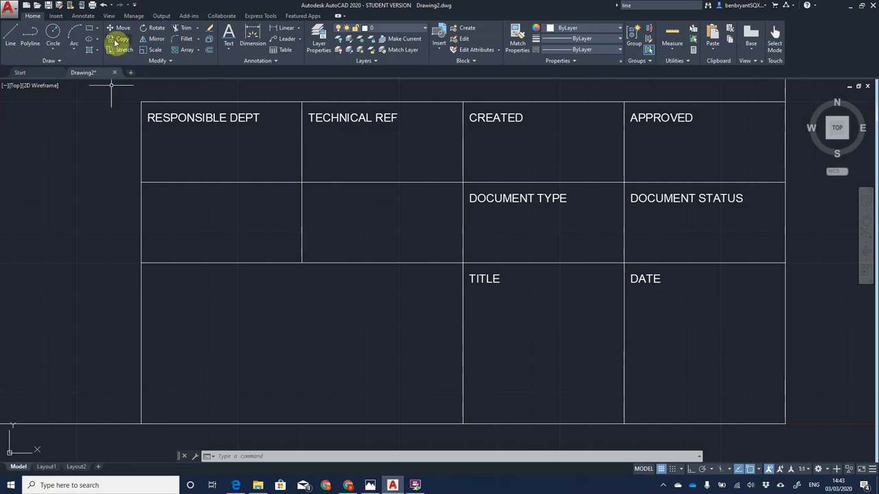
pyautogui.click(55, 17)
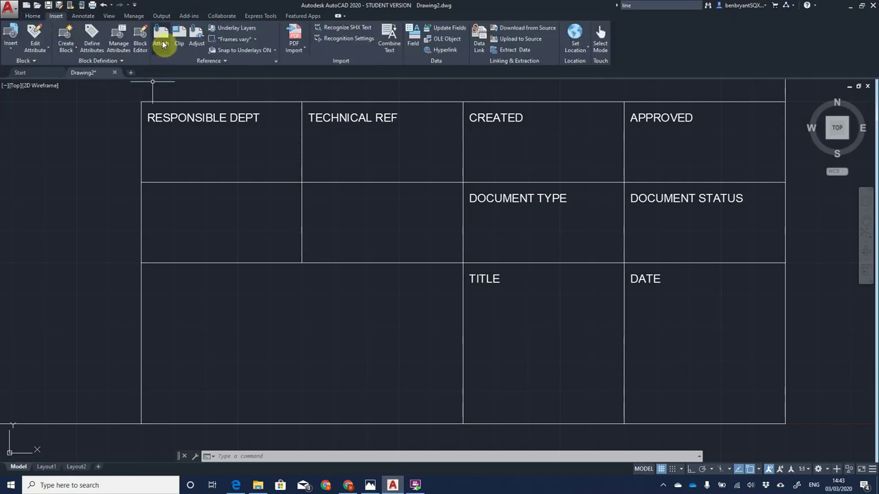
pyautogui.click(162, 44)
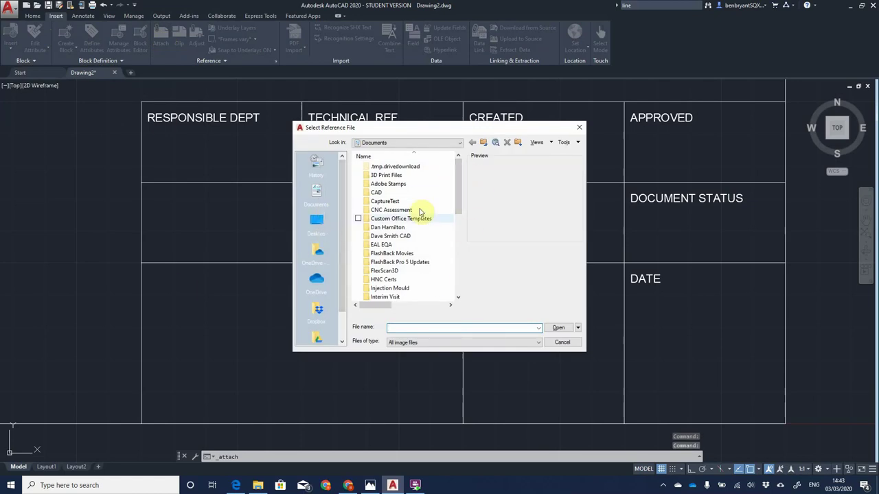
# Step: Browse the Documents and home folders in the Select Reference File dialog
pyautogui.moveTo(458, 195); pyautogui.dragTo(458, 177)
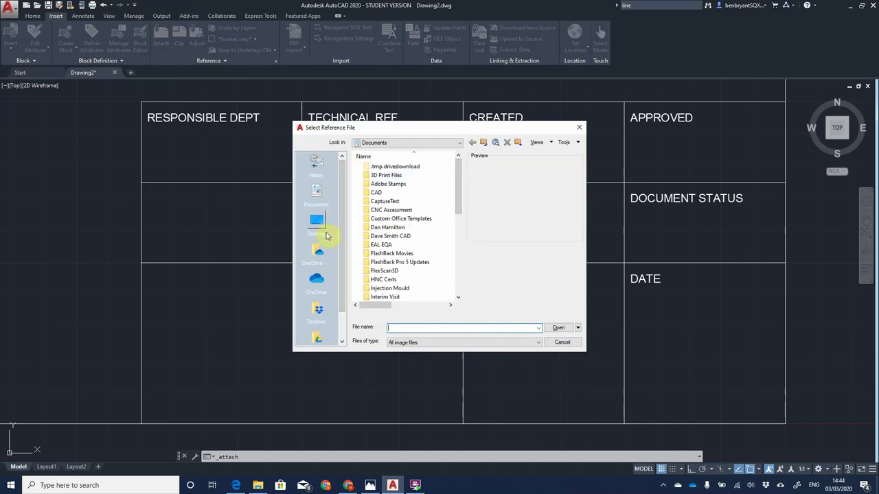
pyautogui.click(315, 191)
pyautogui.scroll(-4, 420, 199)
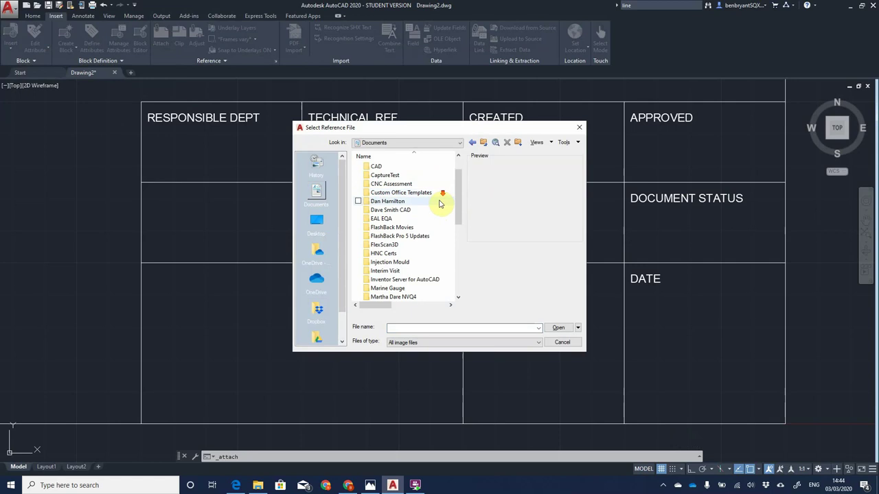
pyautogui.scroll(-1, 435, 247)
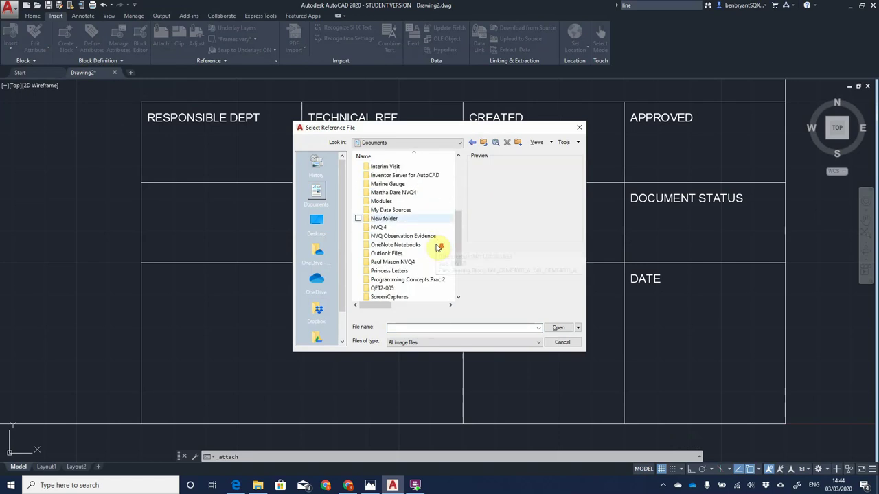
pyautogui.scroll(-3, 424, 223)
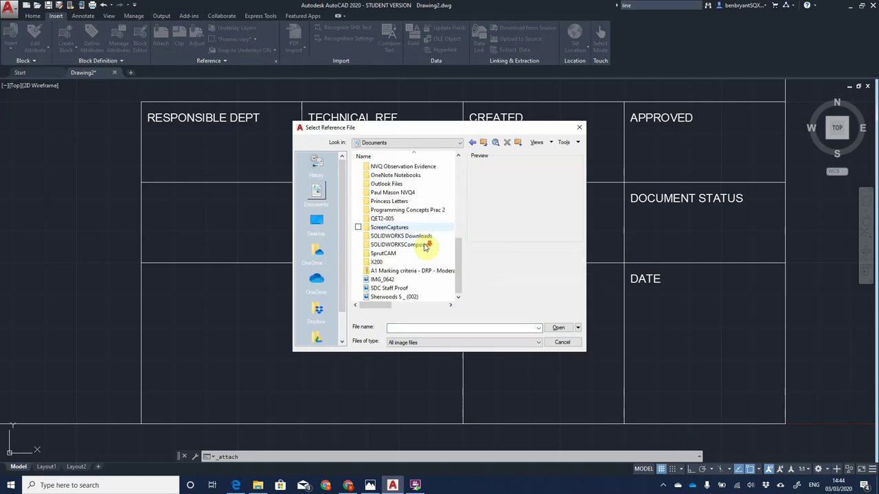
pyautogui.click(459, 143)
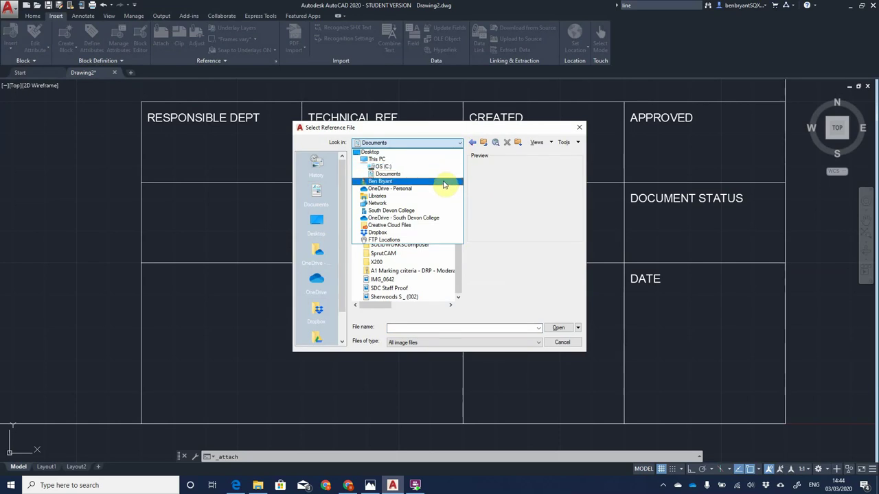
pyautogui.click(444, 182)
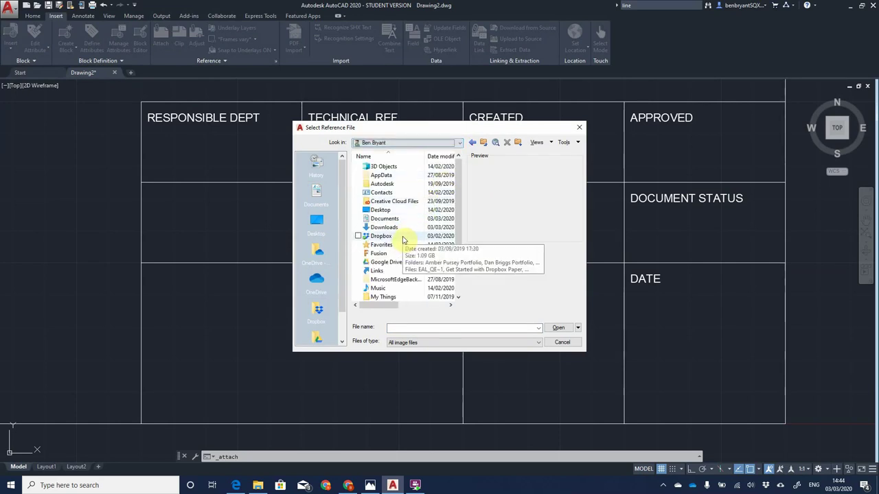
pyautogui.scroll(-1, 404, 251)
pyautogui.scroll(-1, 405, 258)
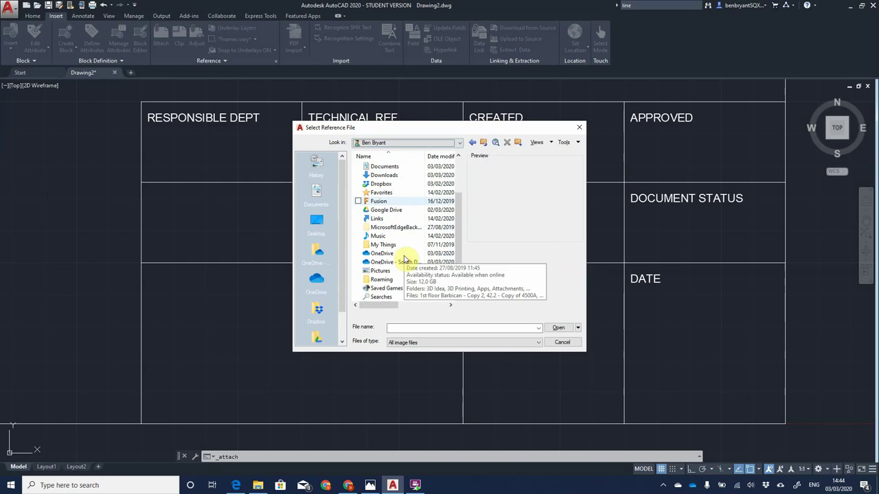
pyautogui.scroll(-2, 405, 260)
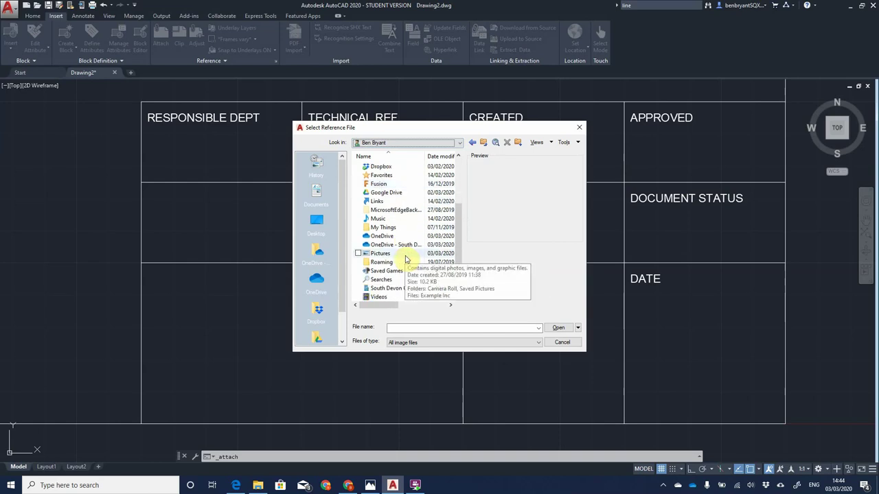
pyautogui.scroll(2, 405, 259)
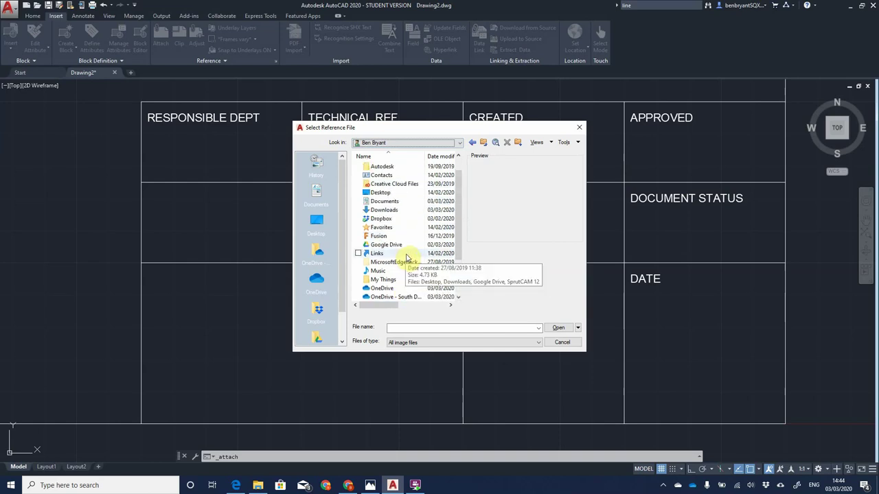
pyautogui.scroll(-2, 415, 225)
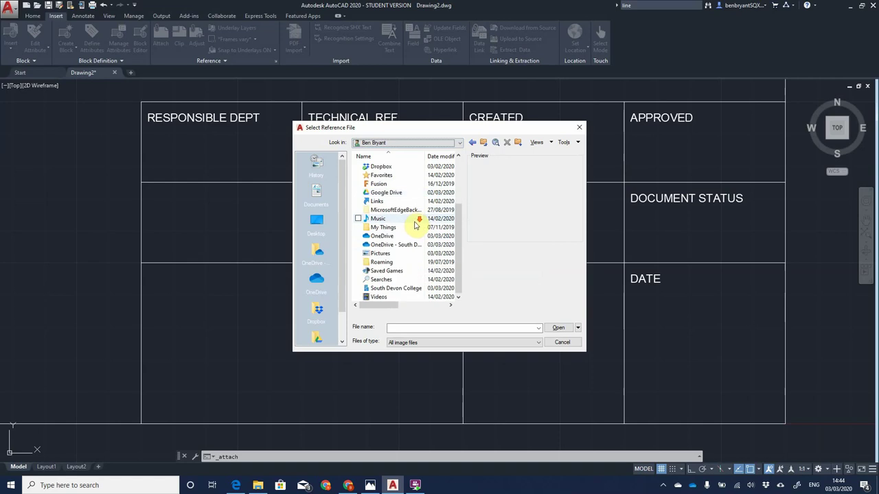
pyautogui.scroll(2, 415, 226)
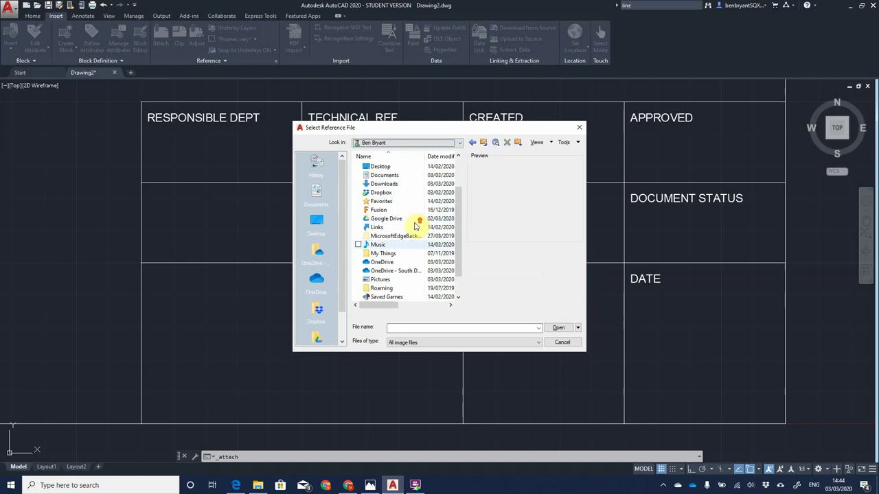
pyautogui.doubleClick(404, 201)
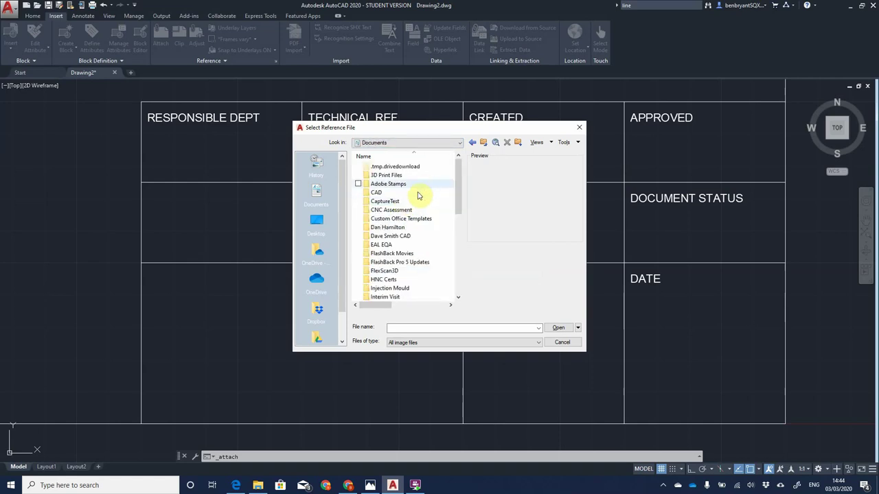
pyautogui.scroll(-4, 418, 229)
pyautogui.scroll(-3, 422, 236)
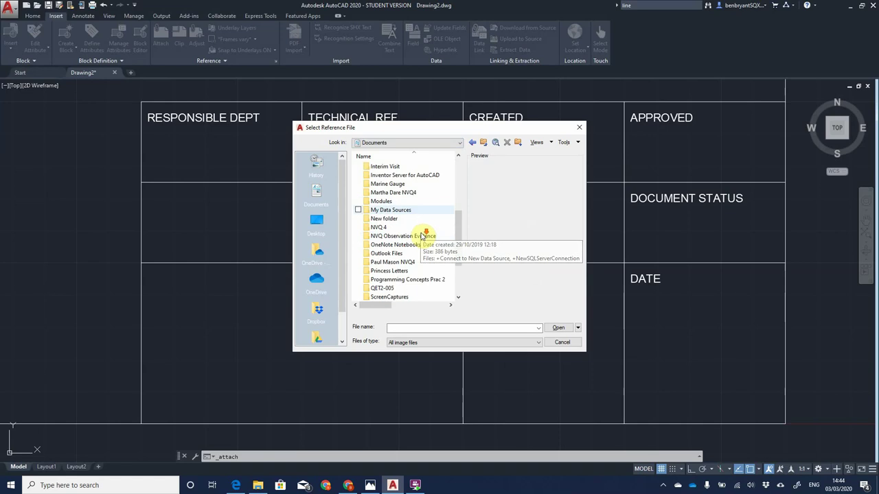
pyautogui.scroll(-1, 345, 317)
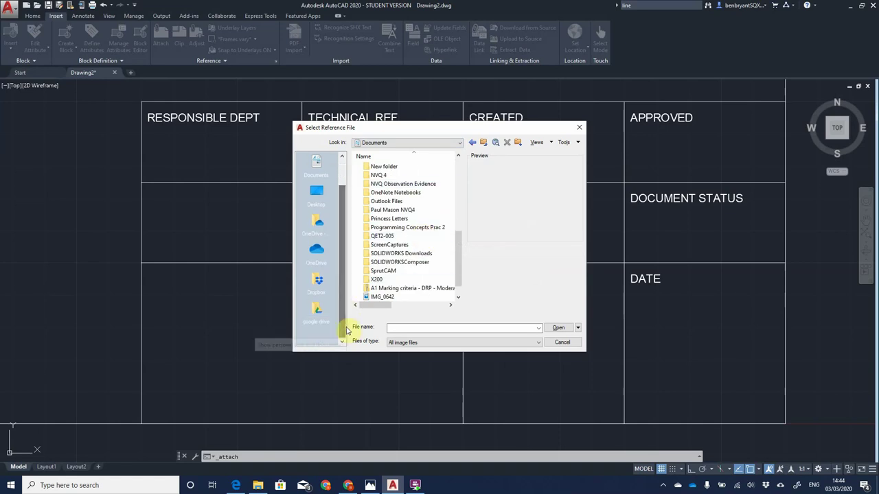
pyautogui.scroll(1, 344, 322)
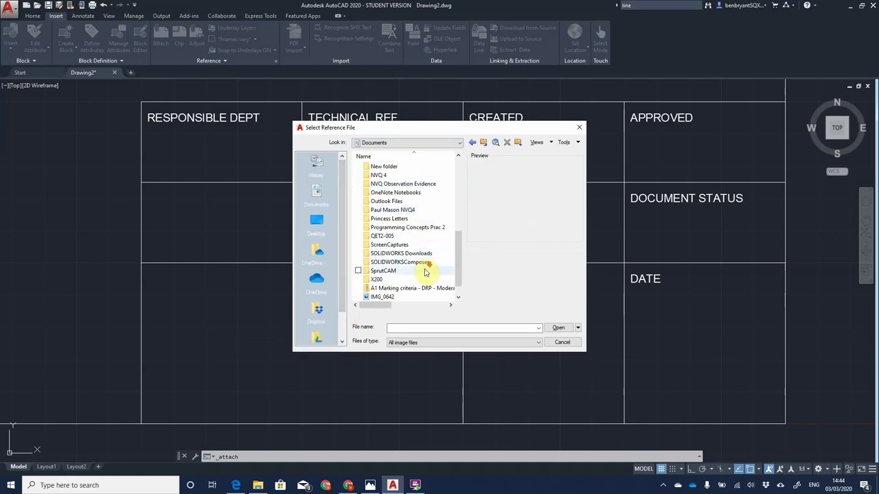
pyautogui.scroll(-1, 426, 268)
pyautogui.scroll(8, 426, 269)
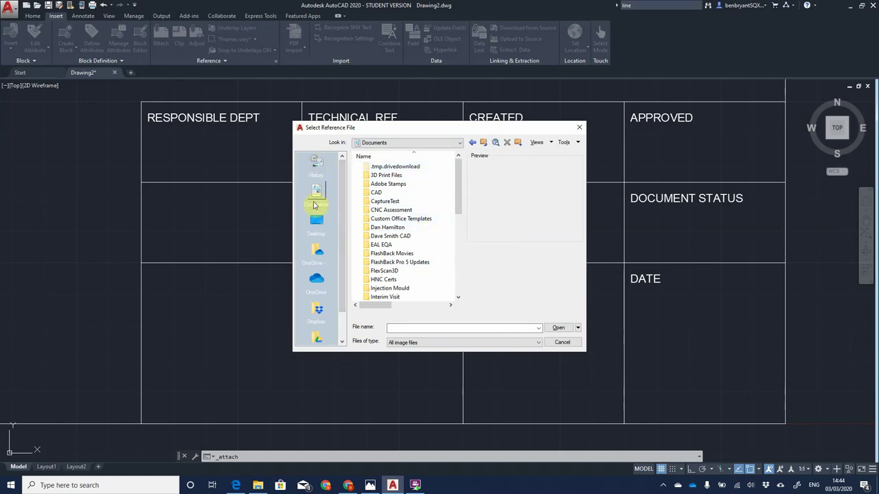
pyautogui.scroll(-9, 442, 222)
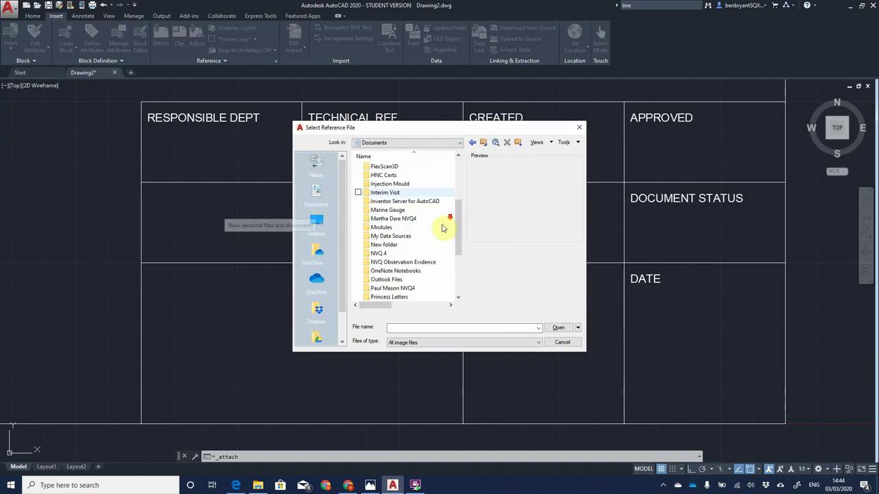
# Step: Go to the home folder, open Pictures and select the Example Inc image
pyautogui.click(449, 143)
pyautogui.click(445, 175)
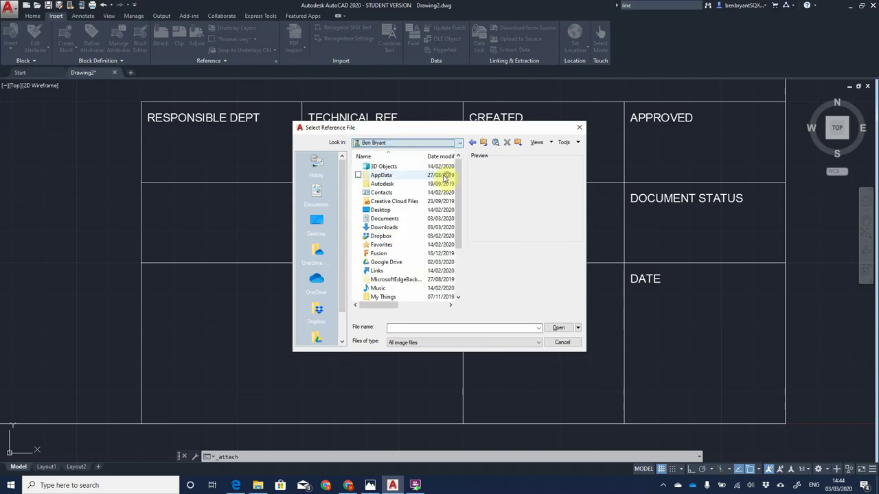
pyautogui.scroll(-1, 407, 252)
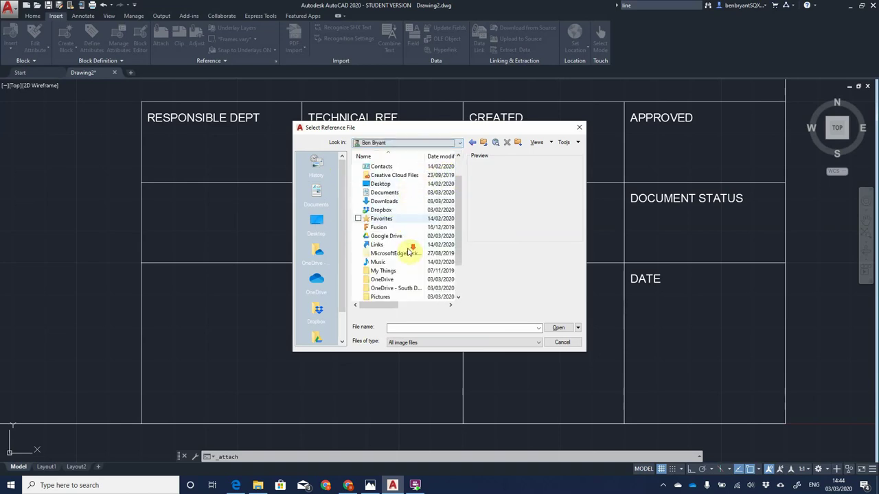
pyautogui.scroll(-2, 408, 251)
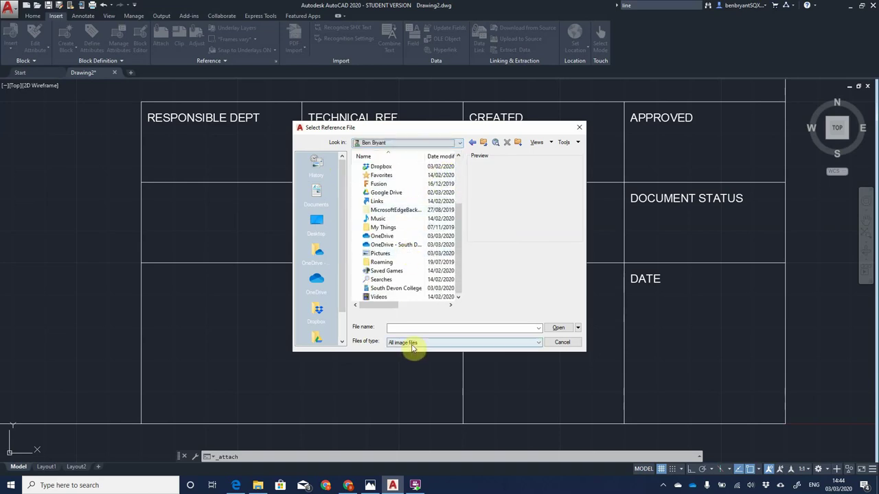
pyautogui.doubleClick(400, 253)
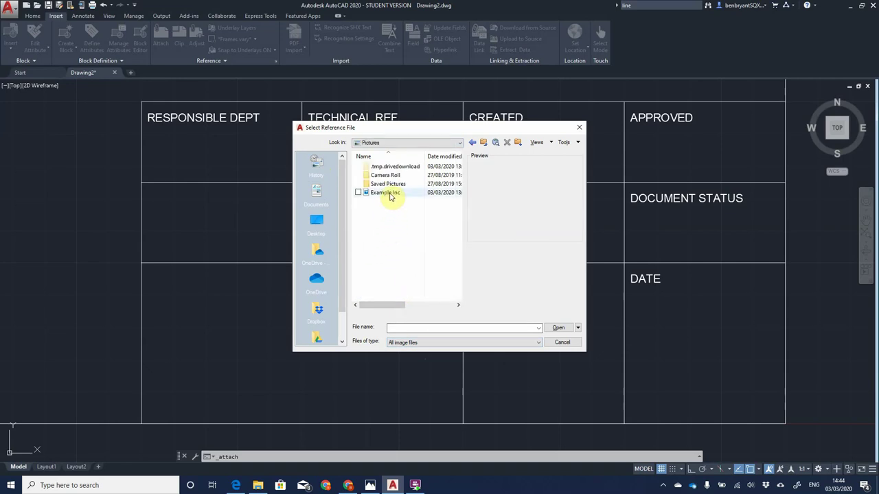
pyautogui.click(389, 192)
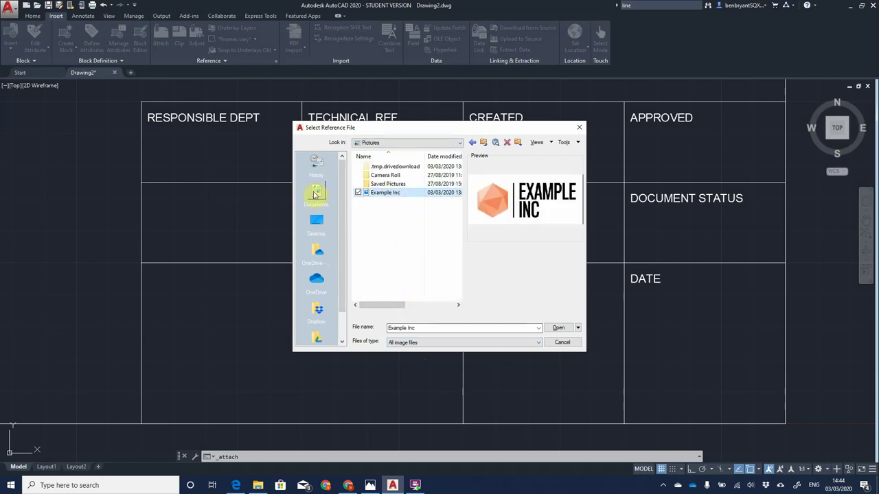
# Step: Attach Example Inc at scale 1 with its corner inside the lower-left cell
pyautogui.click(557, 329)
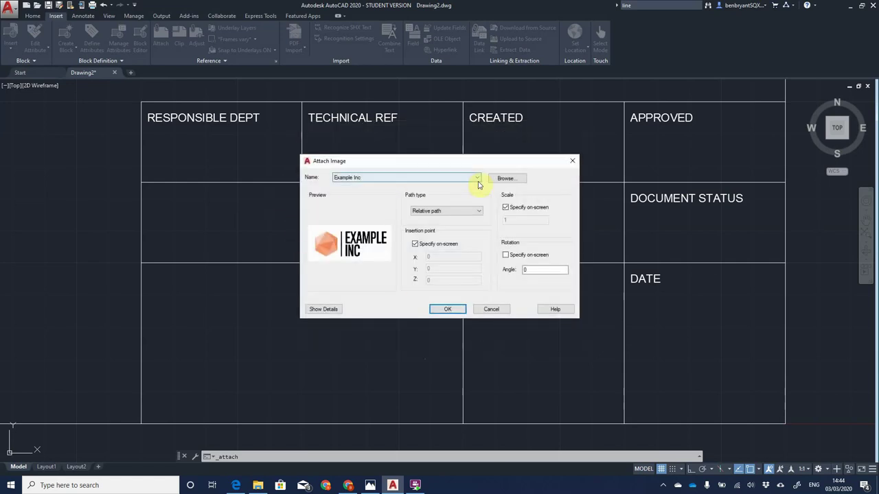
pyautogui.click(446, 310)
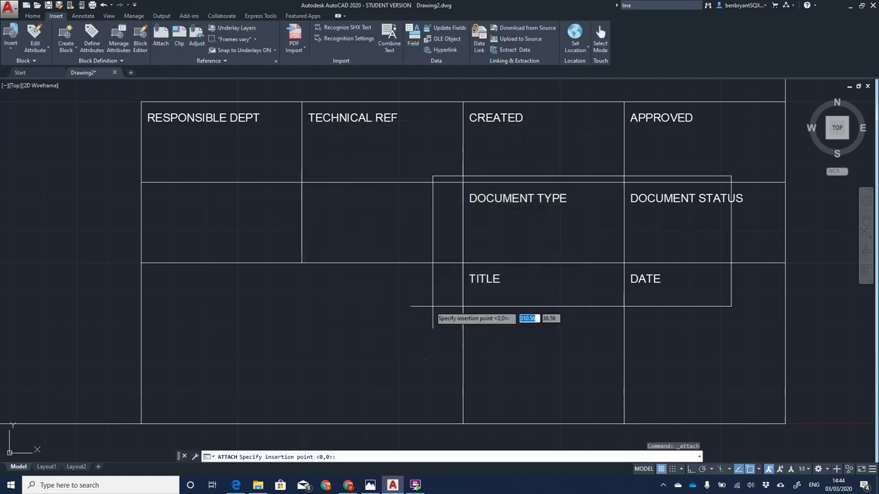
pyautogui.click(154, 408)
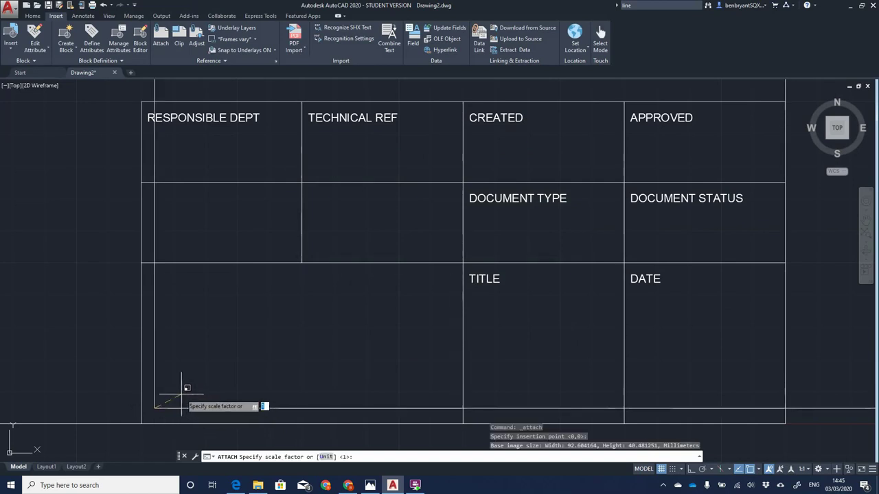
pyautogui.press('Return')
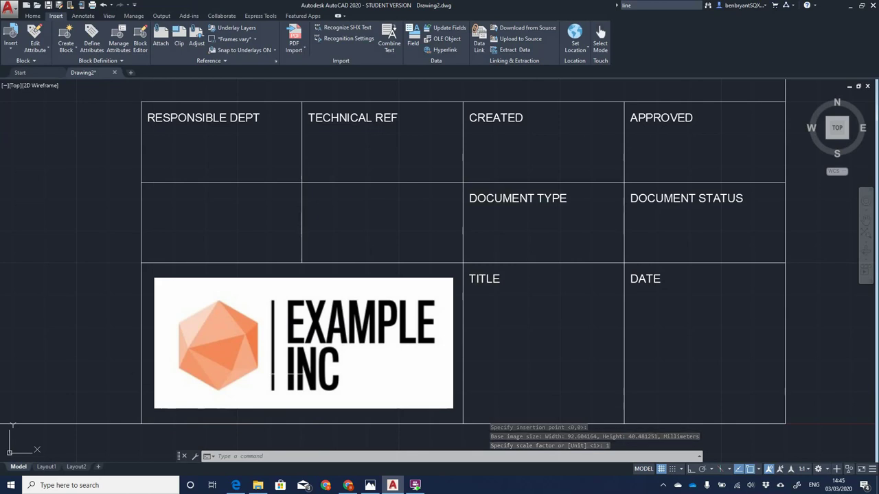
# Step: Select the placed logo to check it, then deselect it and review the title block
pyautogui.click(164, 269)
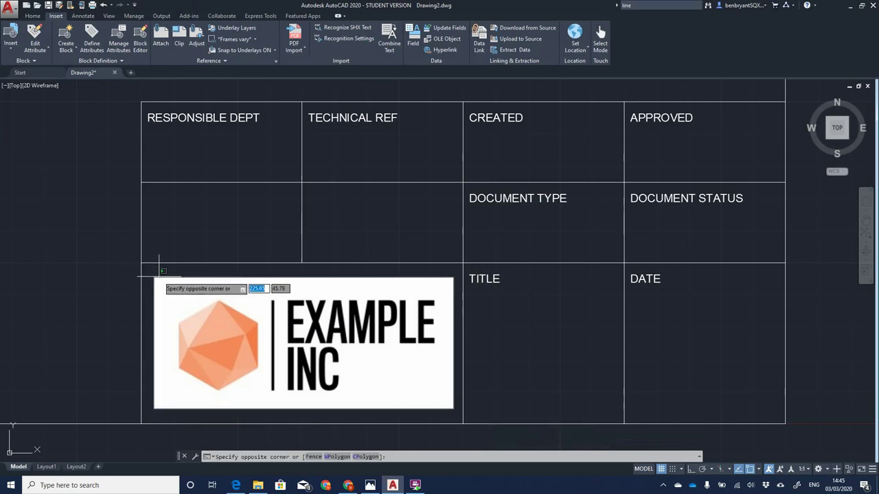
pyautogui.click(163, 288)
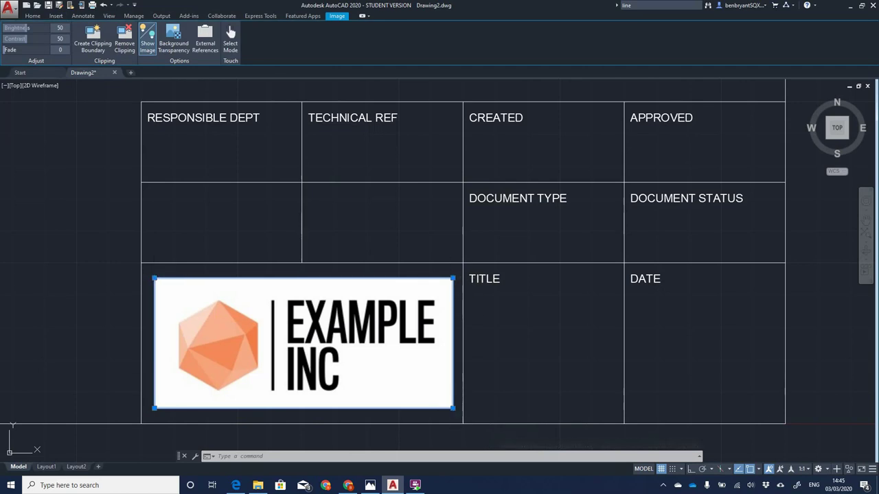
pyautogui.press('Escape')
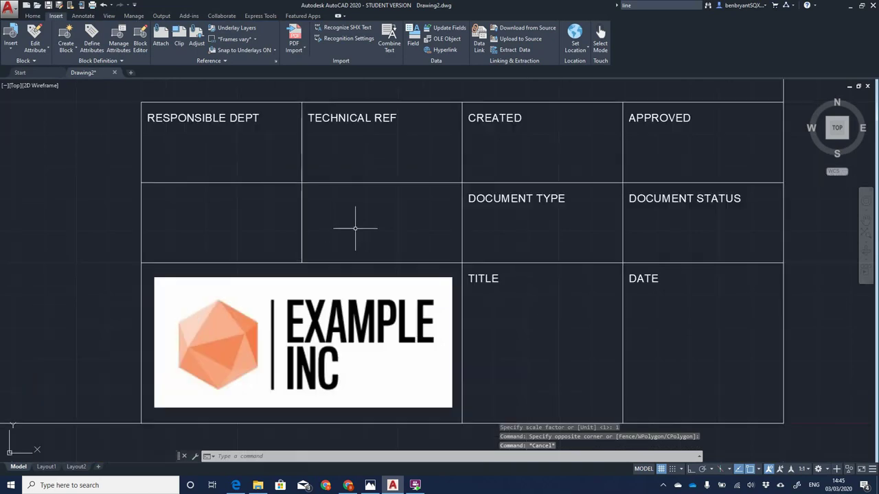
pyautogui.scroll(-3, 345, 236)
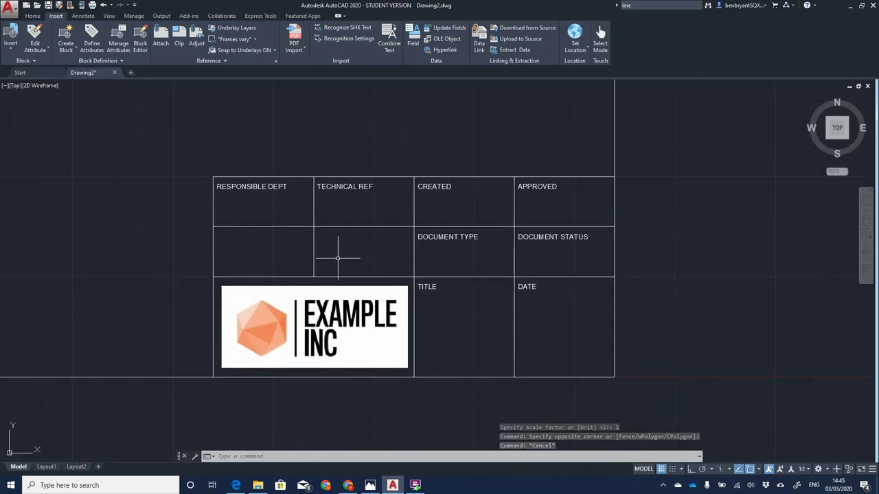
pyautogui.scroll(2, 294, 200)
pyautogui.scroll(-2, 333, 211)
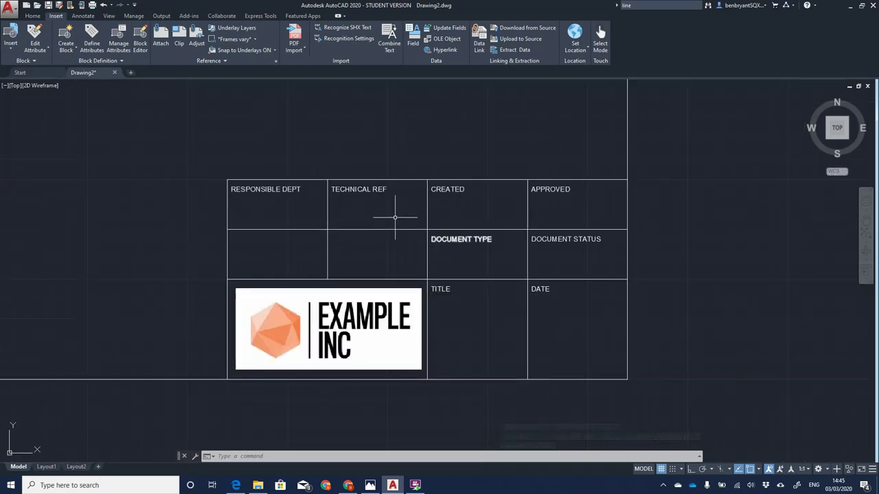
pyautogui.scroll(2, 385, 200)
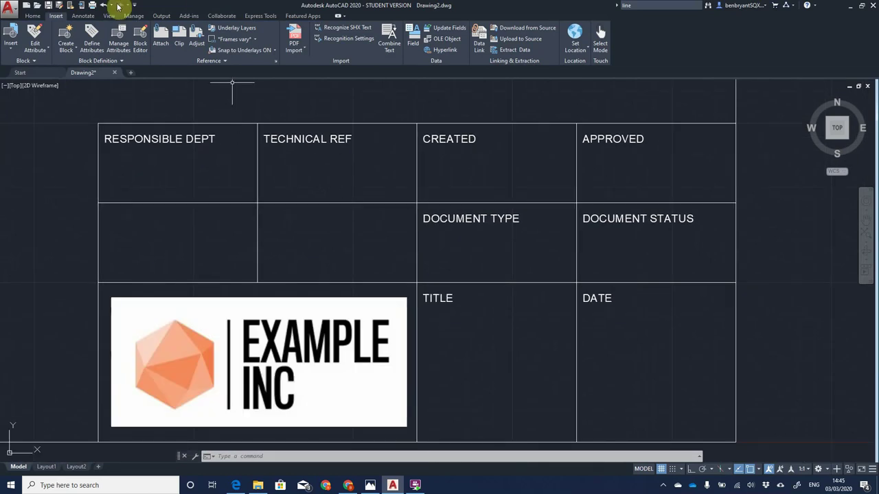
pyautogui.click(32, 15)
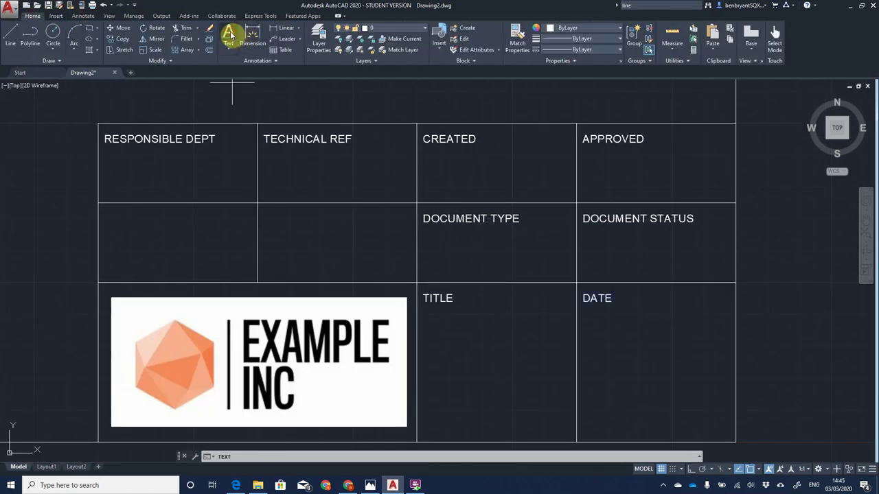
# Step: Add XXXXXXXXXXXXXXXX text at RESPONSIBLE DEPT's left border with default height and angle, then copy it
pyautogui.click(236, 40)
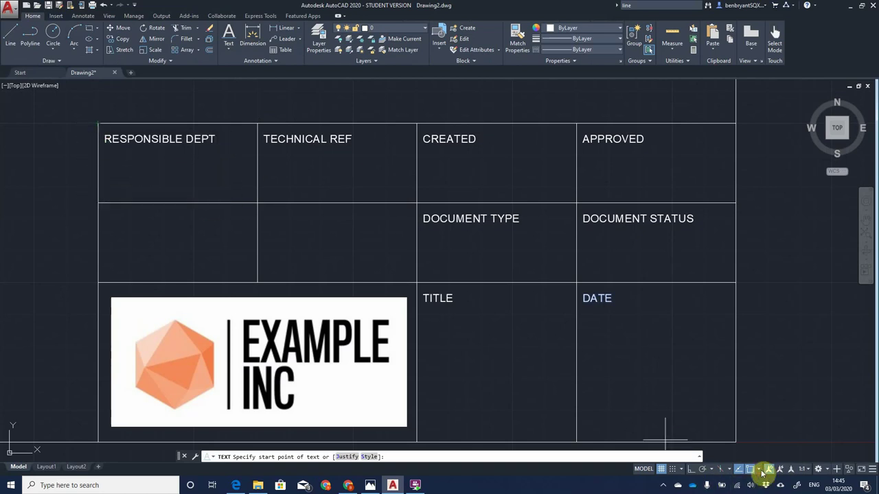
pyautogui.click(762, 473)
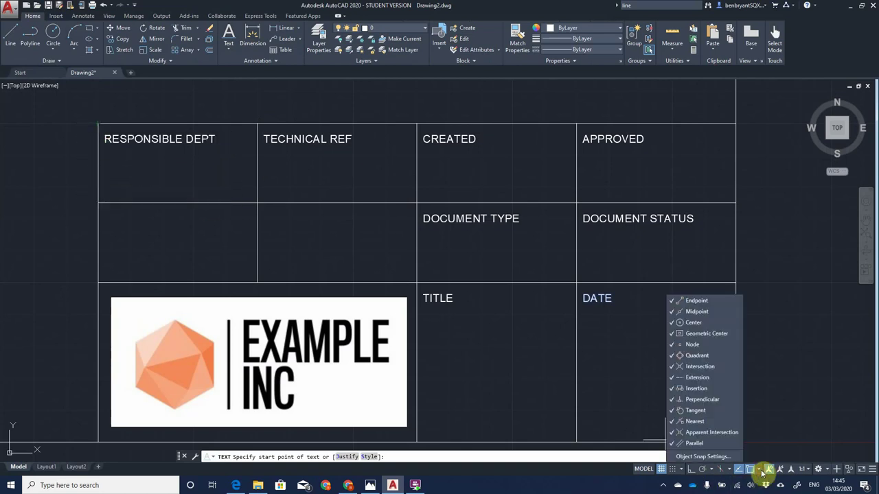
pyautogui.click(762, 473)
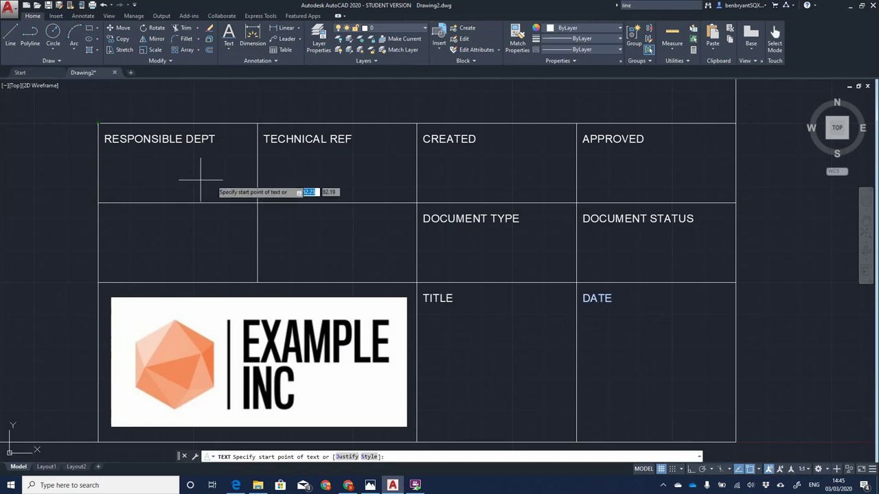
pyautogui.click(99, 164)
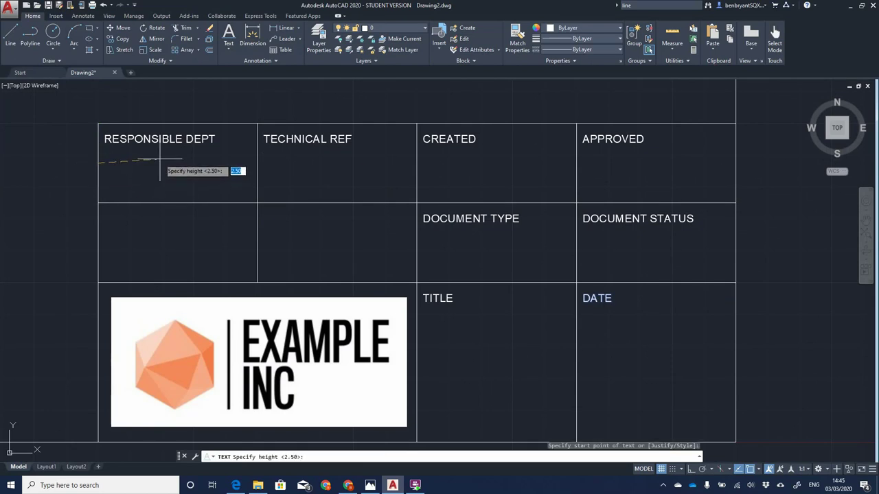
pyautogui.press('Return')
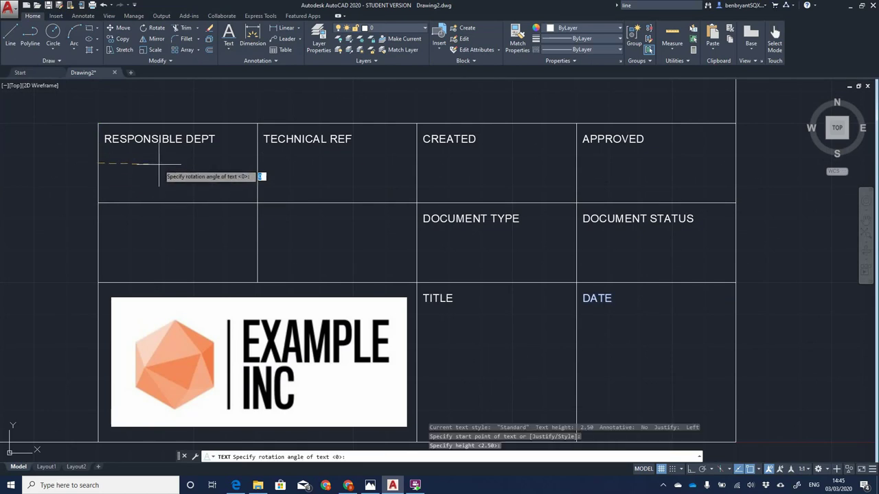
pyautogui.press('Return')
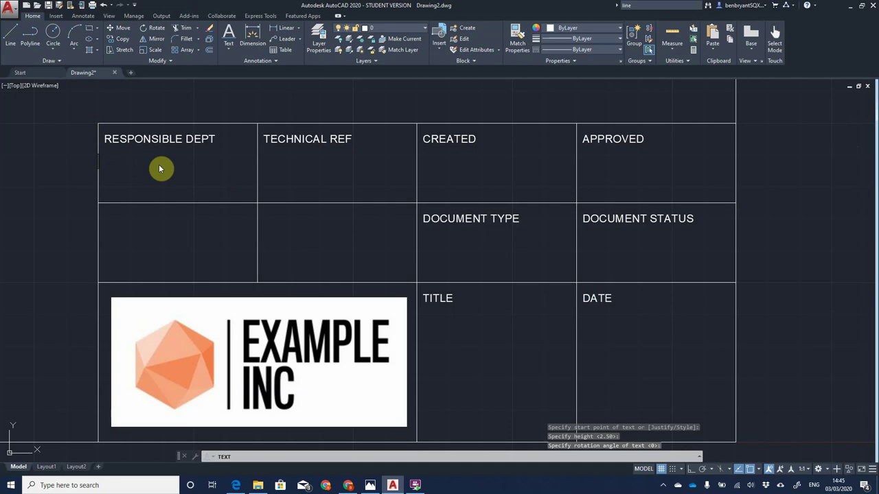
pyautogui.write('XXXXXXXXXXXXXXXX')
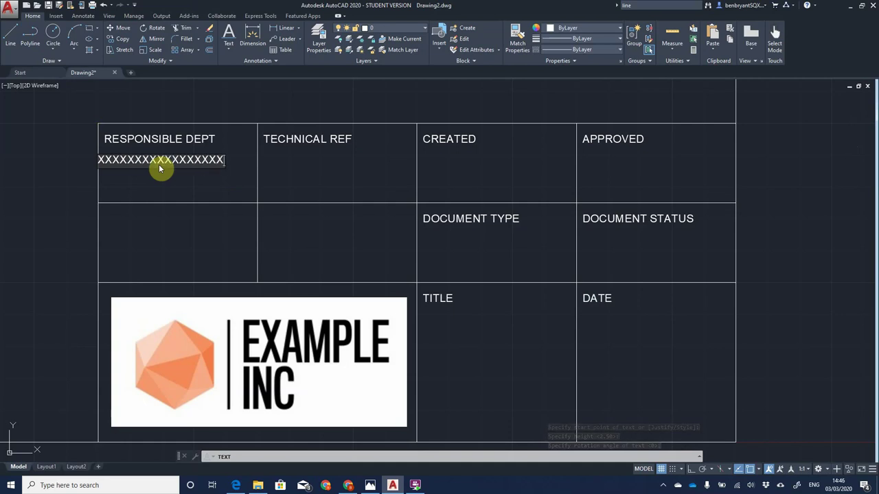
pyautogui.press('Return')
pyautogui.press('Return')
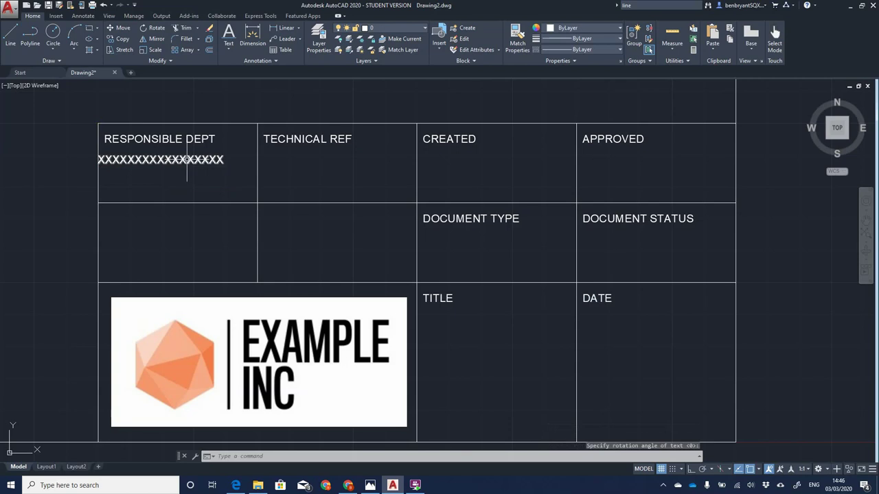
pyautogui.click(183, 159)
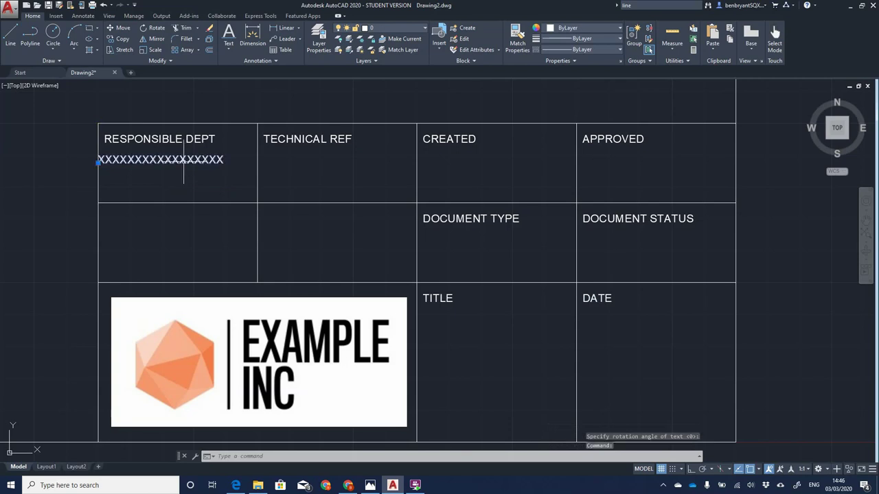
pyautogui.hotkey('ctrl', 'c')
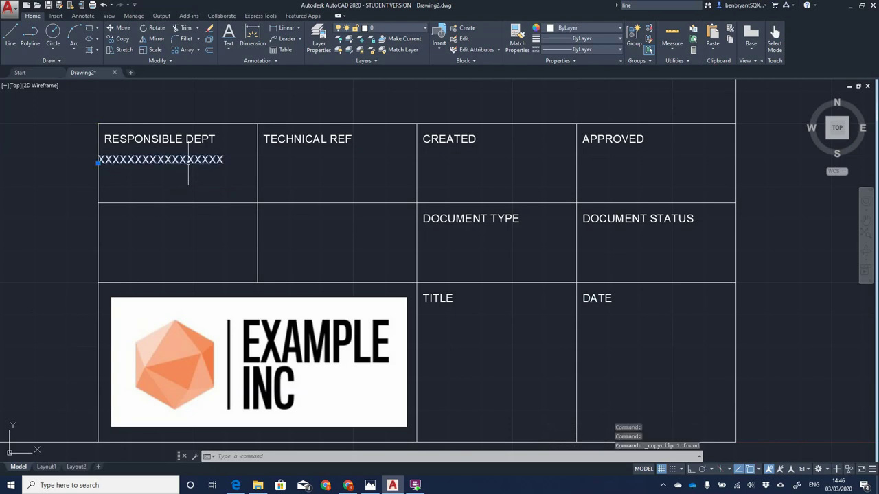
# Step: Draw a temporary guide line from the placeholder's baseline to the table's right edge
pyautogui.hotkey('ctrl', 'v')
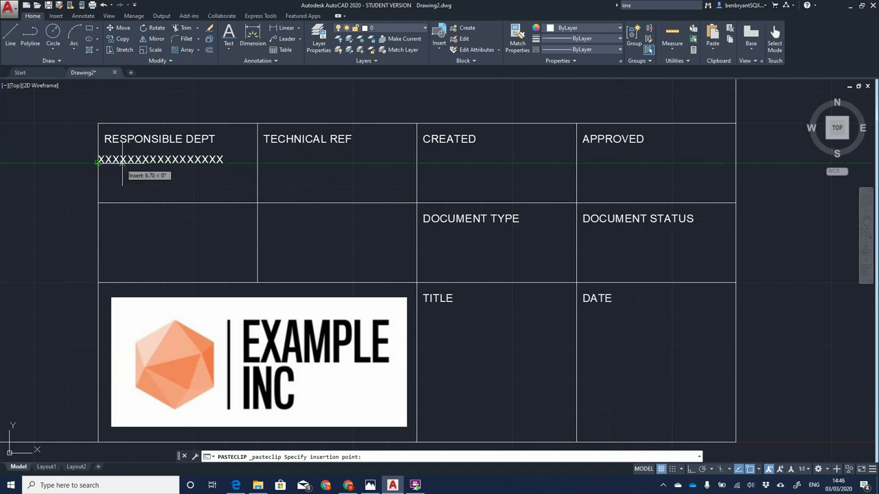
pyautogui.click(257, 163)
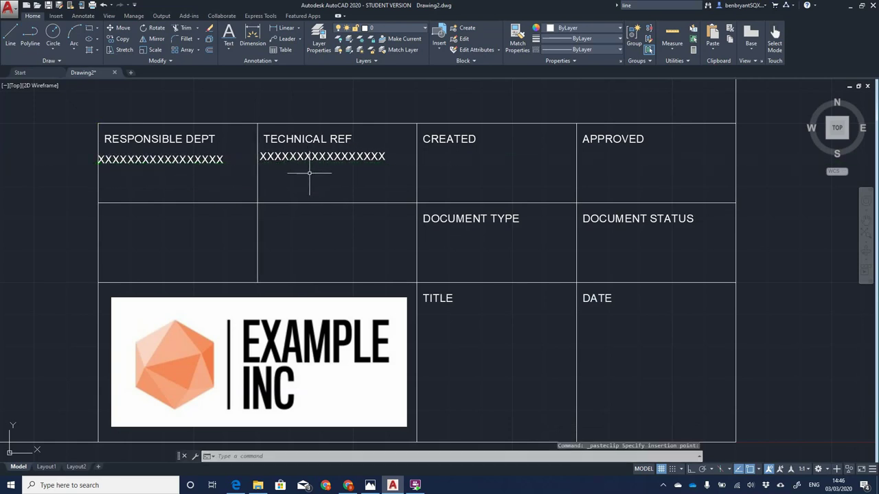
pyautogui.hotkey('ctrl', 'z')
pyautogui.click(11, 35)
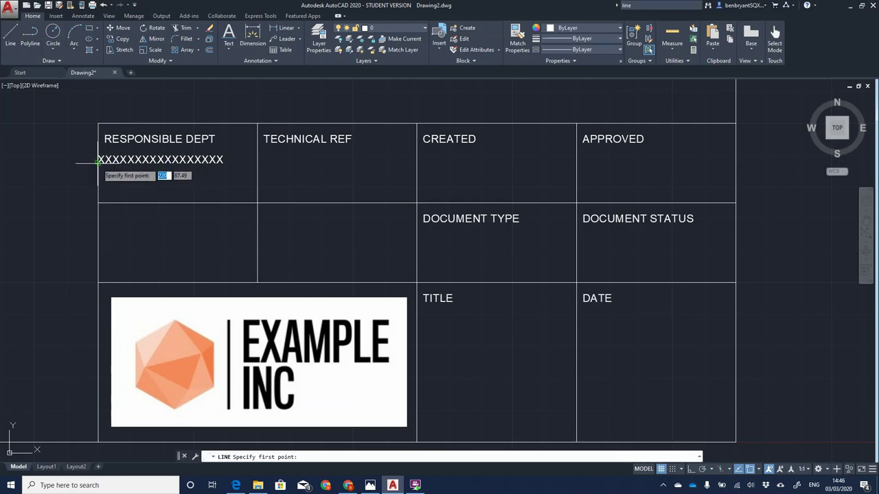
pyautogui.click(98, 162)
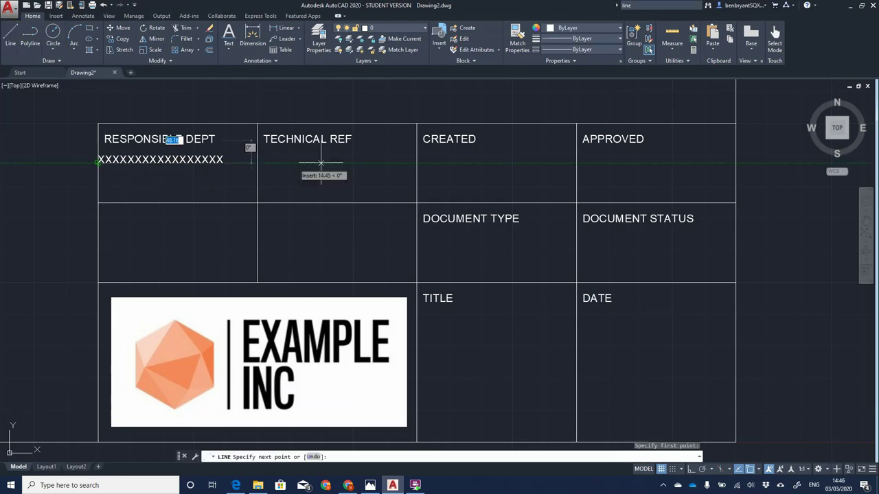
pyautogui.click(736, 162)
pyautogui.press('Escape')
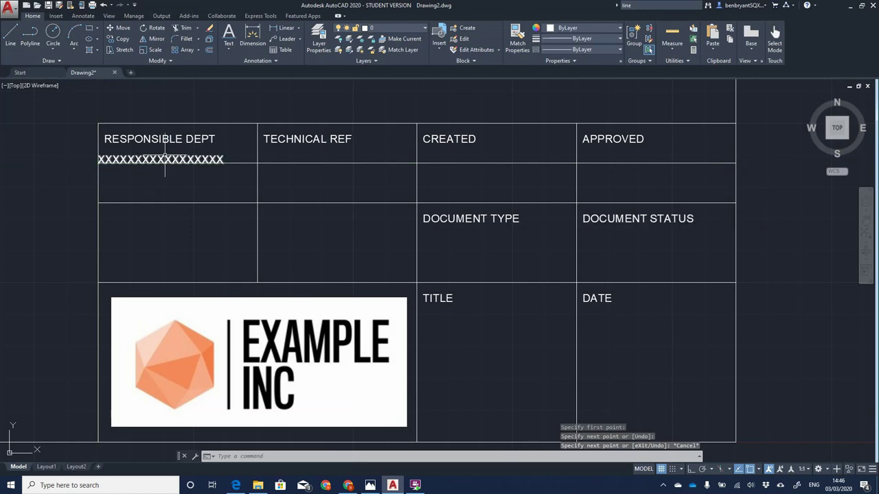
# Step: Paste XXXX copies into the TECHNICAL REF, CREATED and APPROVED cells, then delete the guide line
pyautogui.hotkey('ctrl', 'c')
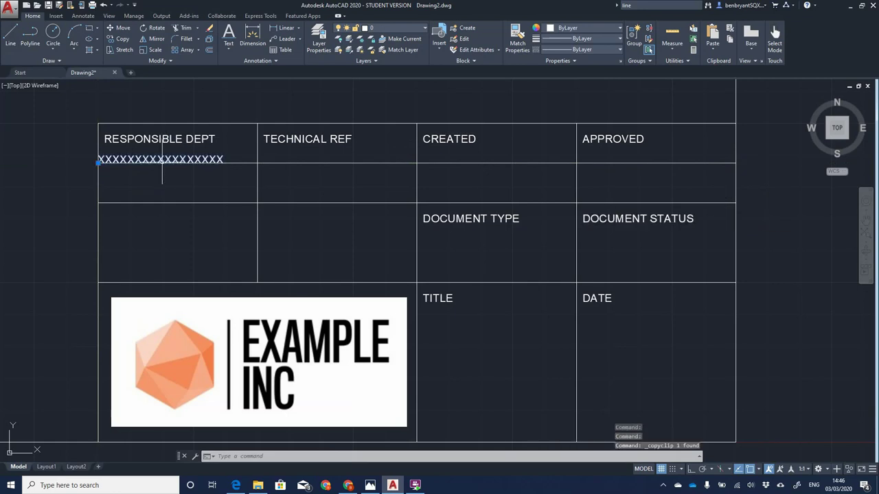
pyautogui.hotkey('ctrl', 'v')
pyautogui.click(259, 160)
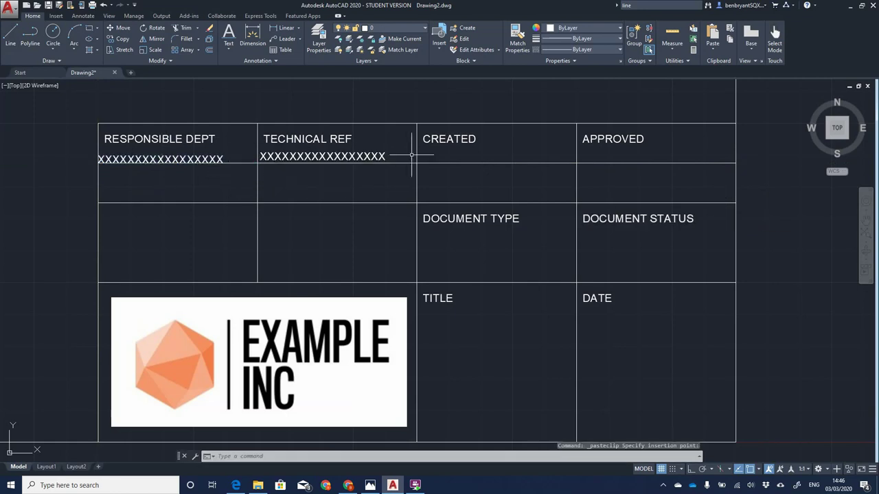
pyautogui.hotkey('ctrl', 'v')
pyautogui.click(419, 161)
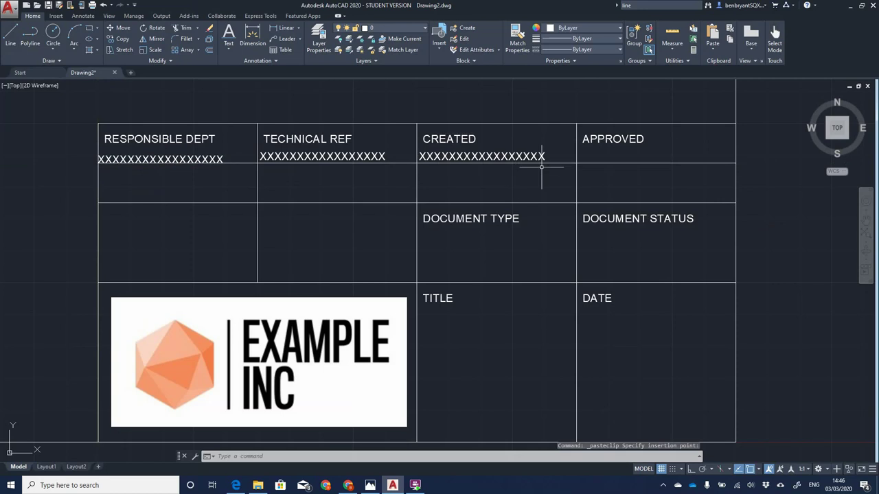
pyautogui.hotkey('ctrl', 'v')
pyautogui.click(579, 161)
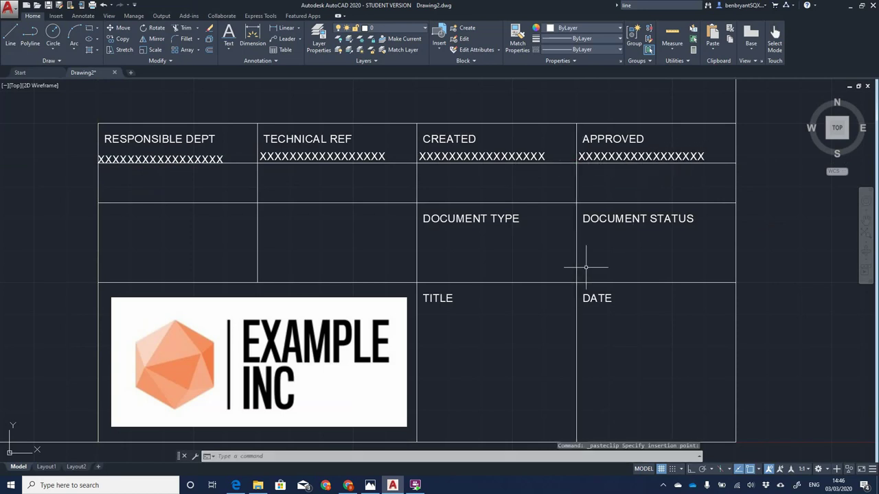
pyautogui.click(249, 163)
pyautogui.click(249, 164)
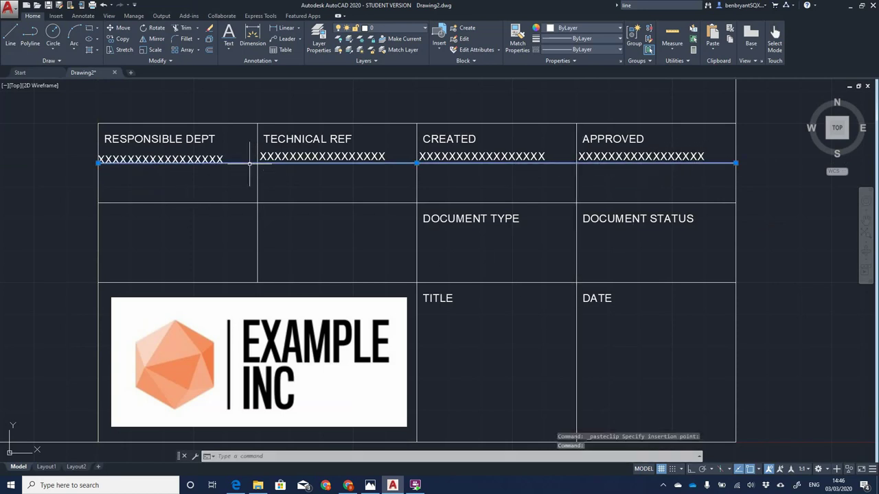
pyautogui.press('Delete')
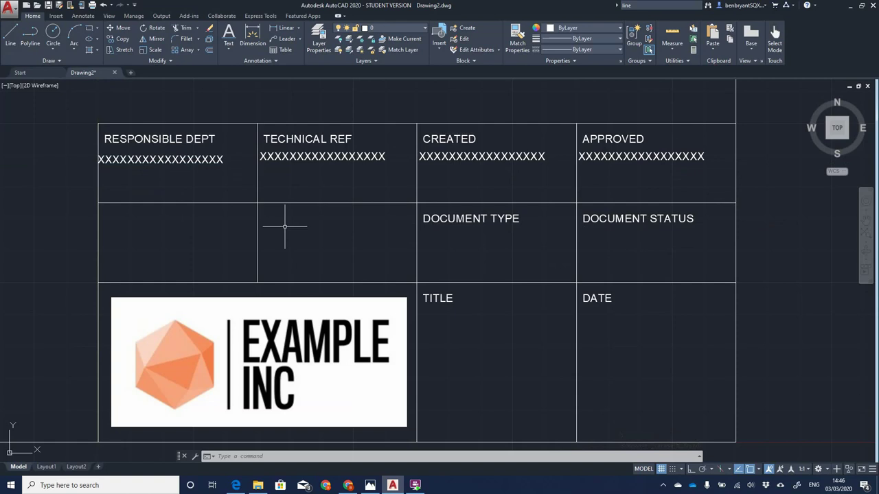
# Step: Start MOVE and select the four top-row XXXX placeholders
pyautogui.write('MOVE')
pyautogui.press('Return')
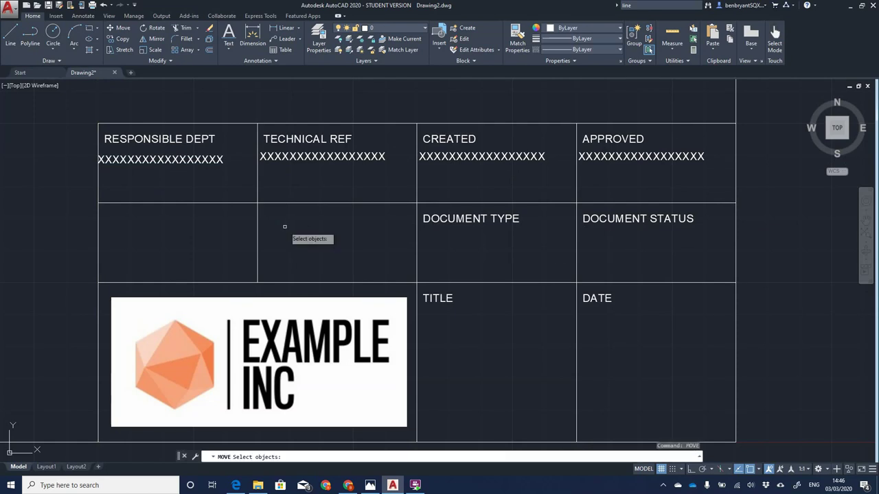
pyautogui.click(168, 158)
pyautogui.click(352, 158)
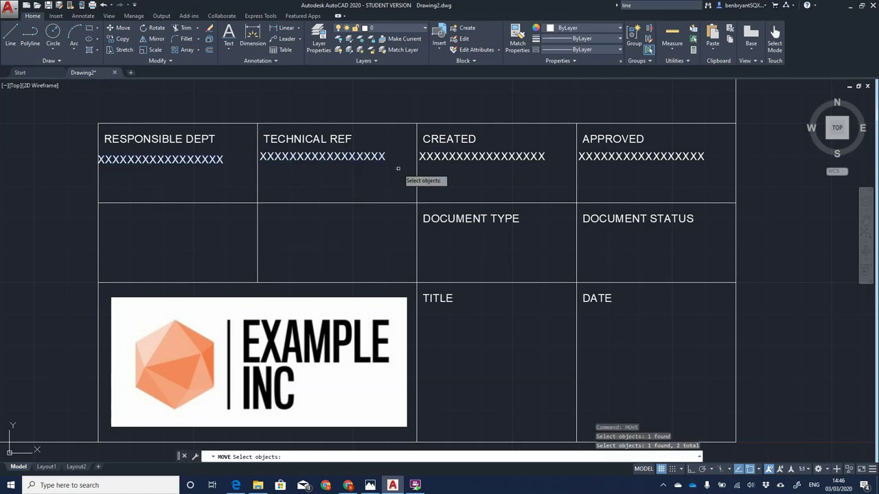
pyautogui.click(467, 157)
pyautogui.click(621, 156)
pyautogui.press('Return')
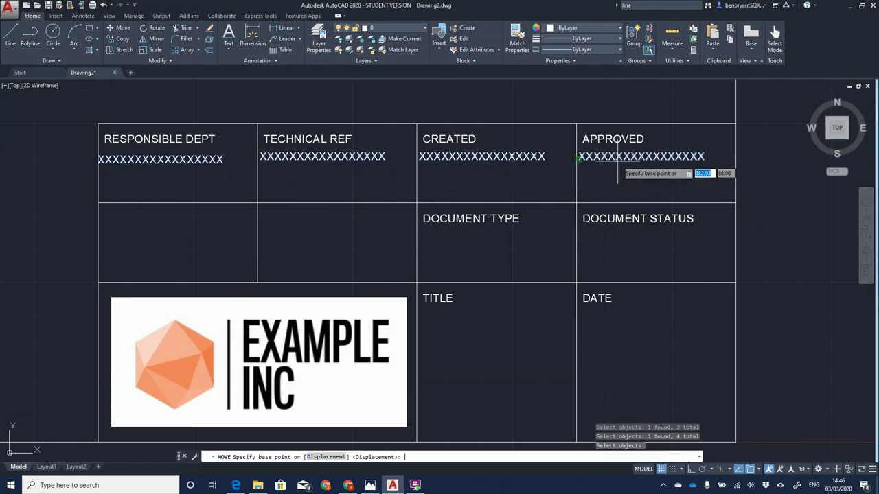
# Step: Shift the selected placeholders from base point 0,0 by 2 units to the right
pyautogui.write('0,0')
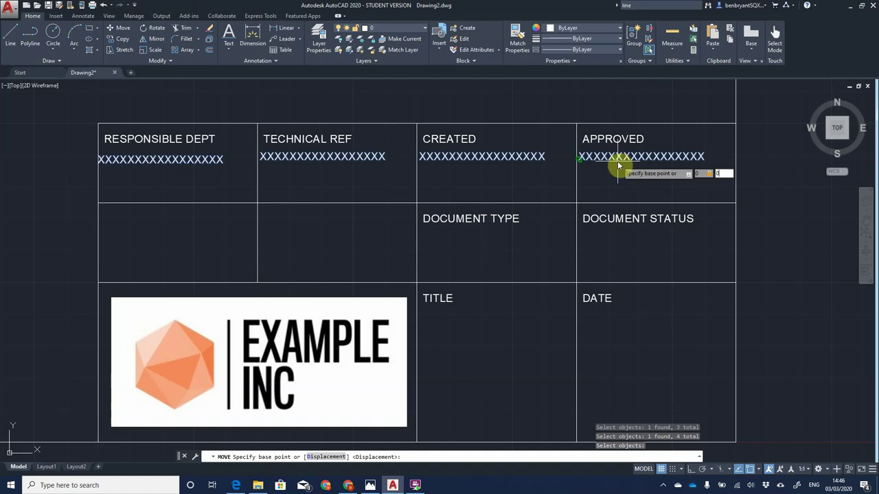
pyautogui.press('Return')
pyautogui.write('2')
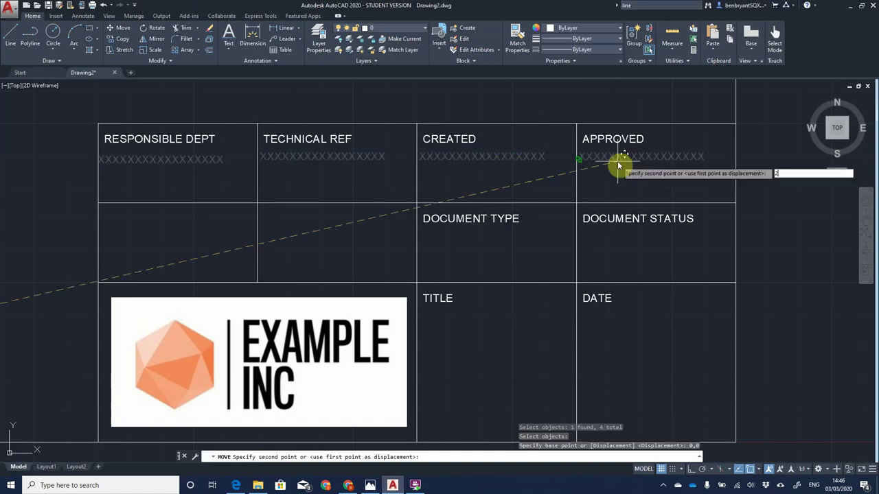
pyautogui.press('Tab')
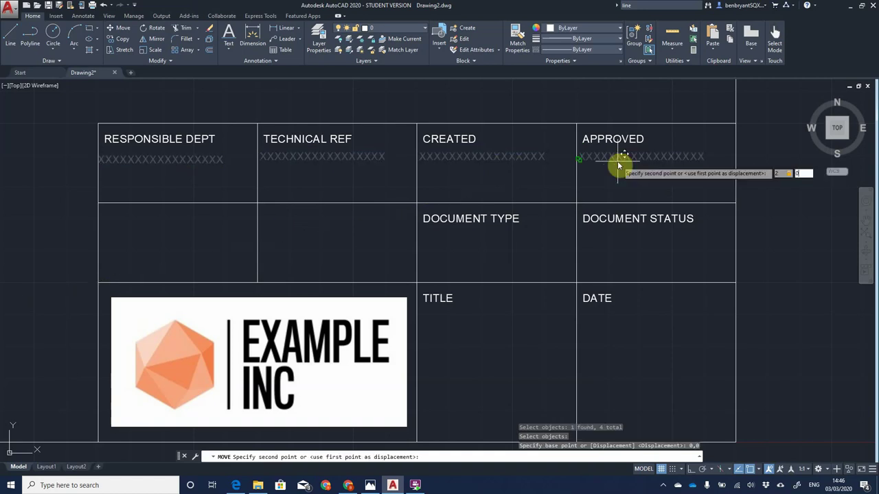
pyautogui.write('0')
pyautogui.press('Return')
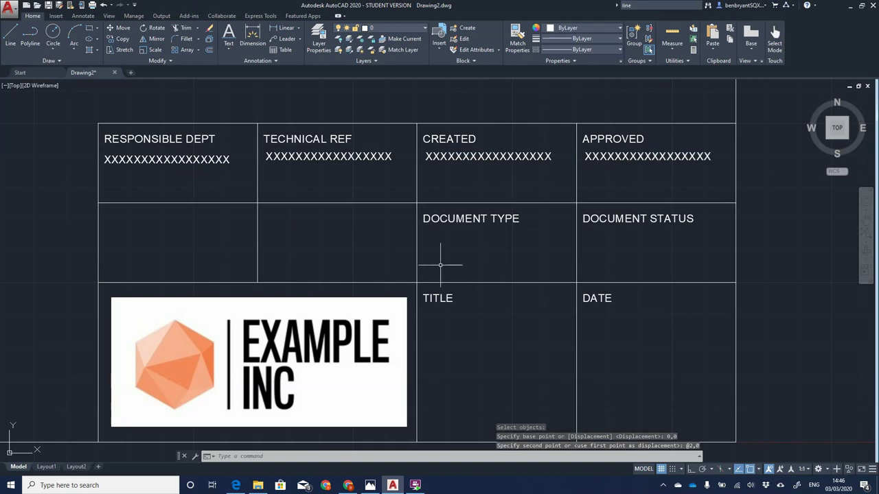
pyautogui.click(167, 160)
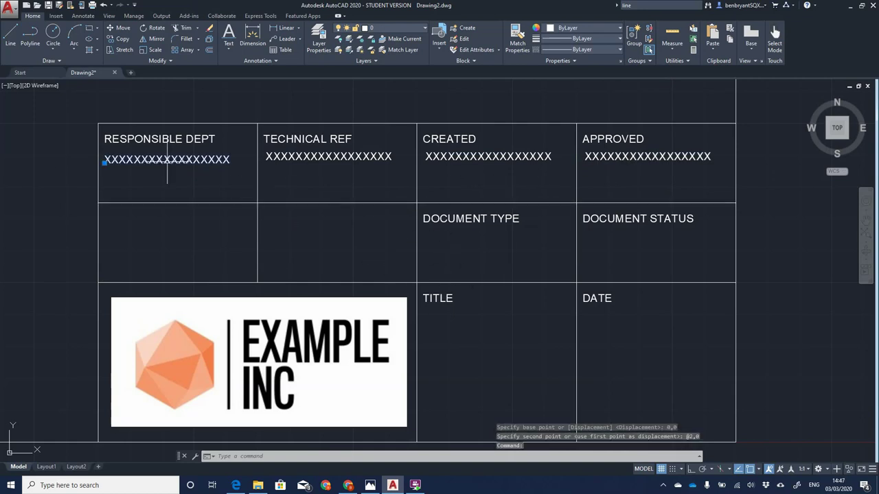
# Step: Copy the placeholder pair into the DOCUMENT TYPE/STATUS cells and the TITLE/DATE cells
pyautogui.click(283, 157)
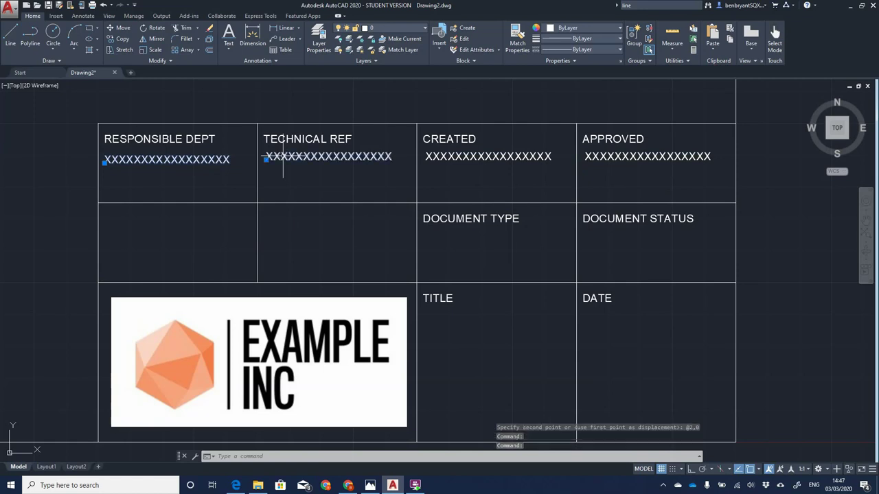
pyautogui.hotkey('ctrl', 'c')
pyautogui.hotkey('ctrl', 'v')
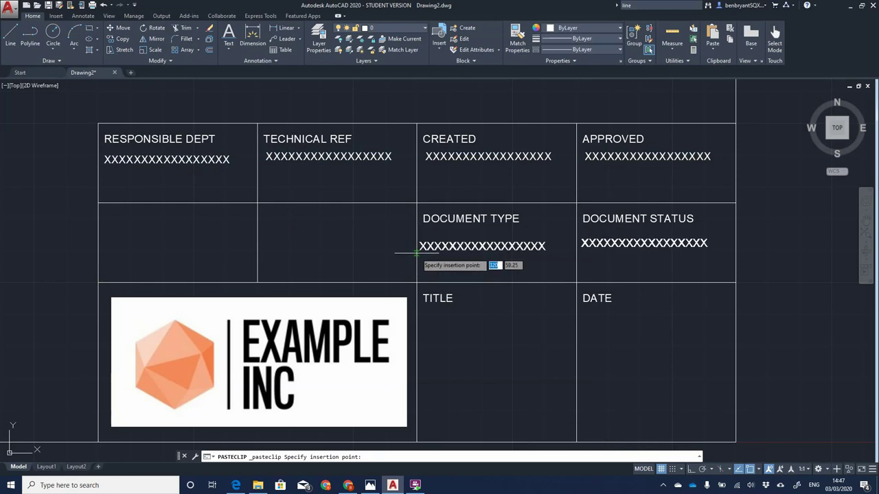
pyautogui.click(417, 251)
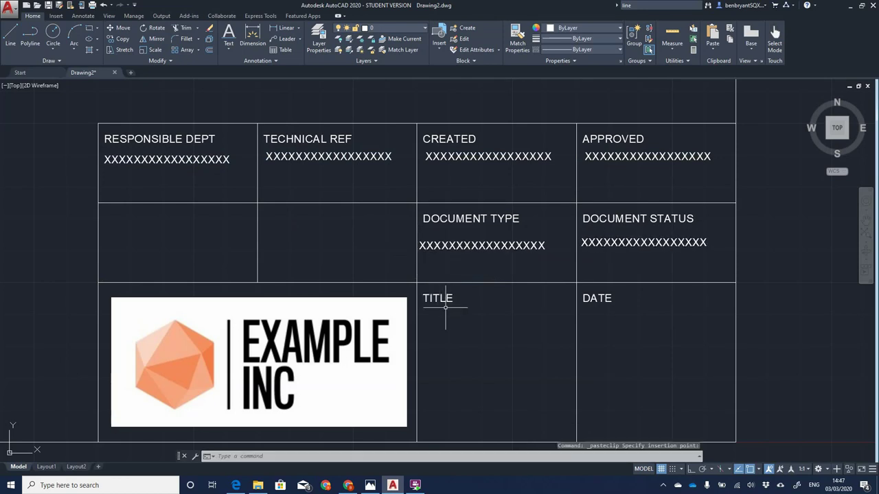
pyautogui.hotkey('ctrl', 'c')
pyautogui.hotkey('ctrl', 'v')
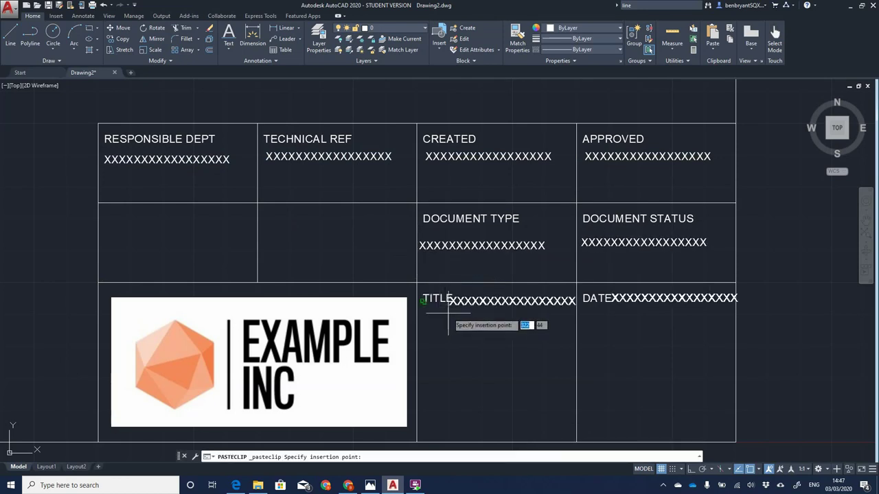
pyautogui.click(416, 333)
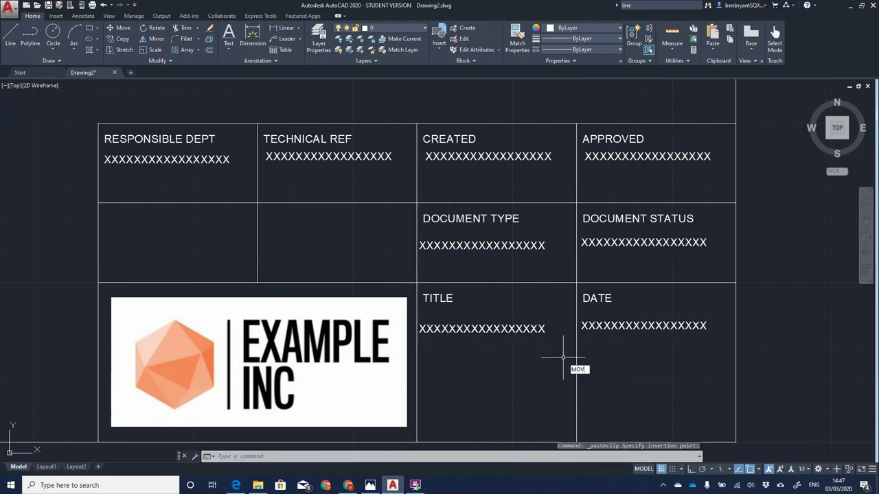
# Step: With MOV, select the four new placeholders under DOCUMENT TYPE, DOCUMENT STATUS, TITLE and DATE
pyautogui.write('MOV')
pyautogui.press('Return')
pyautogui.click(495, 328)
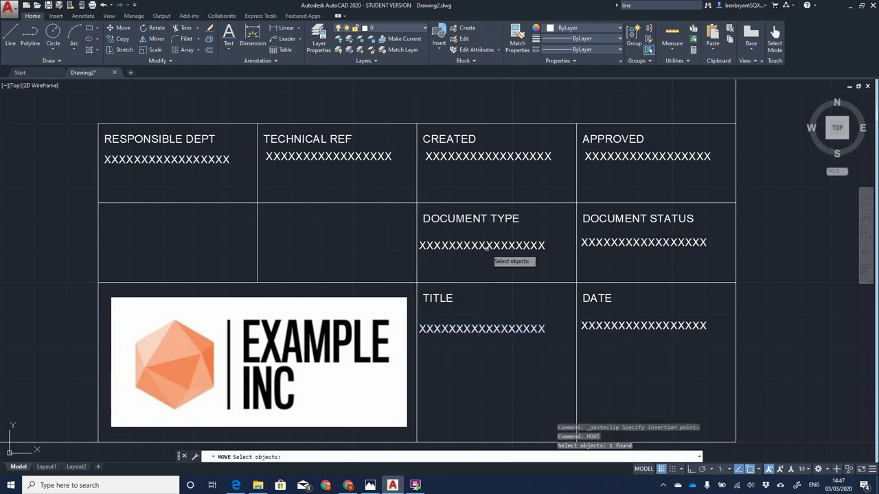
pyautogui.click(485, 245)
pyautogui.click(591, 255)
pyautogui.click(542, 247)
pyautogui.click(594, 241)
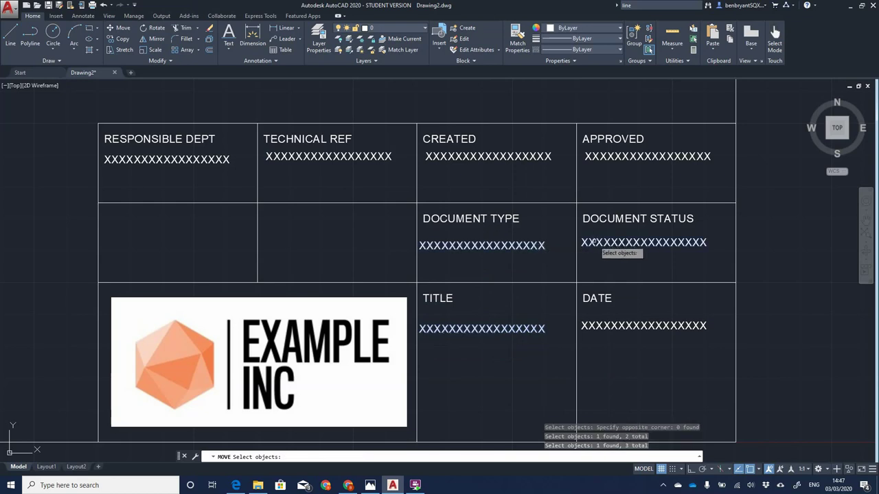
pyautogui.click(607, 325)
pyautogui.press('Return')
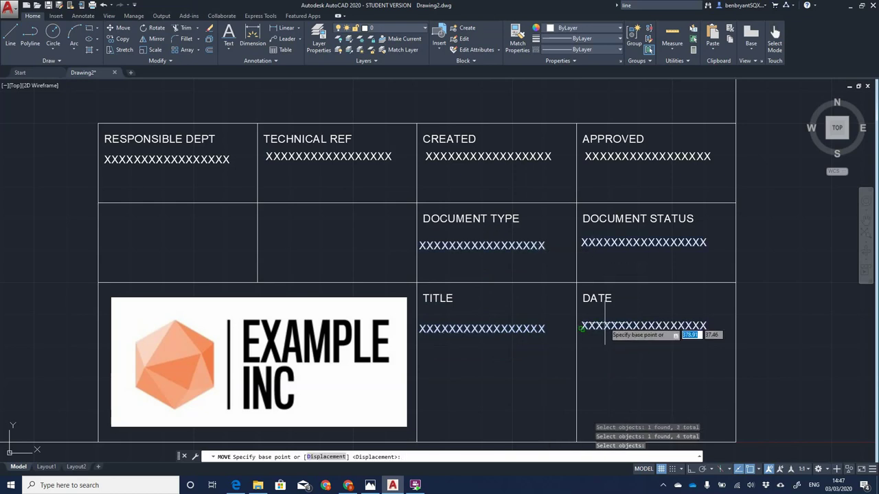
# Step: Shift the four new placeholders @2,0 to align with the top row
pyautogui.click(582, 328)
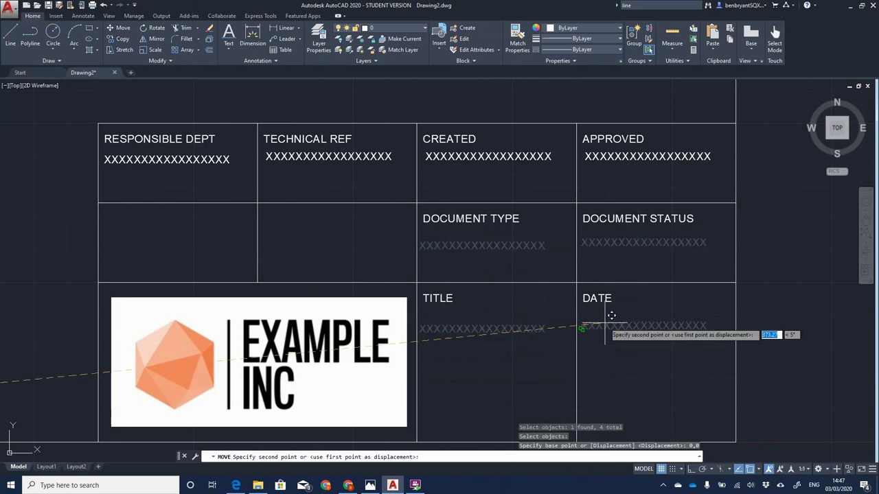
pyautogui.write('@2,0')
pyautogui.press('Return')
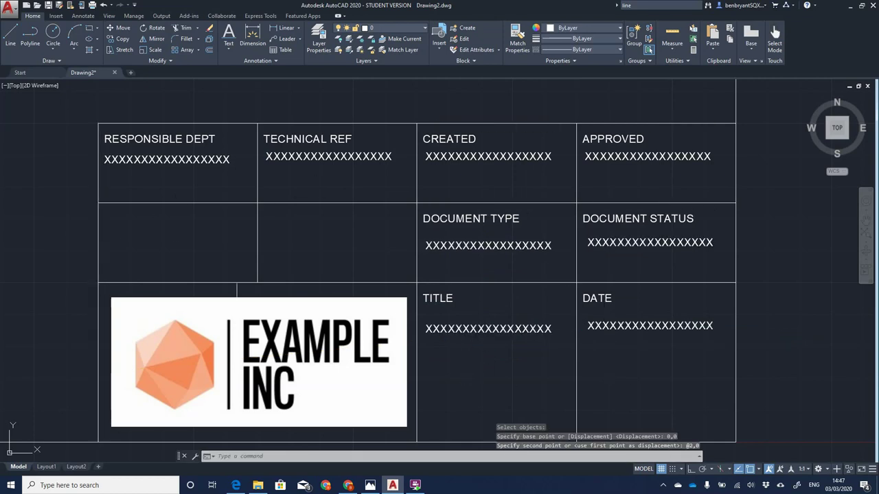
pyautogui.click(120, 159)
pyautogui.press('Escape')
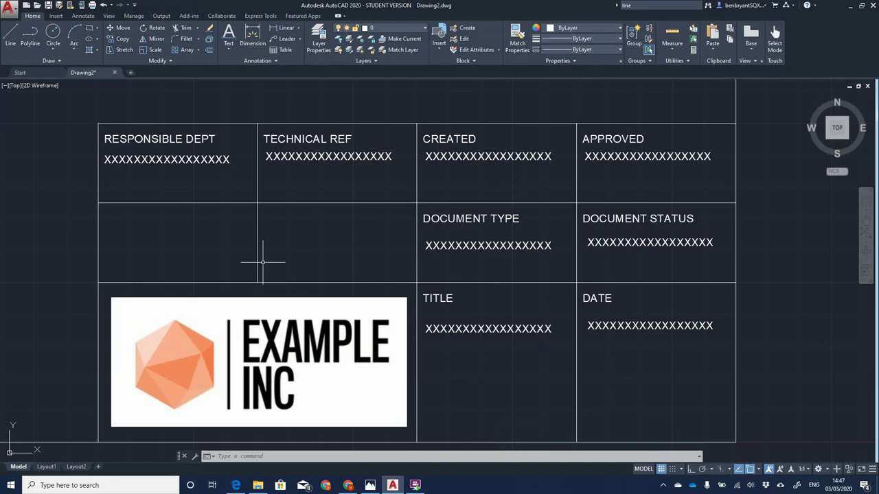
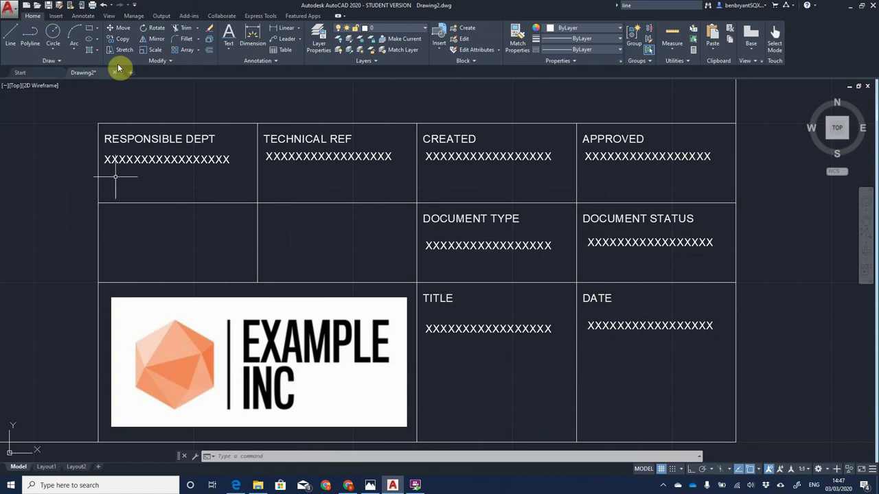
# Step: Write the PROJECTION and SCALE labels at height 2.5 in the two empty middle-row cells
pyautogui.click(231, 36)
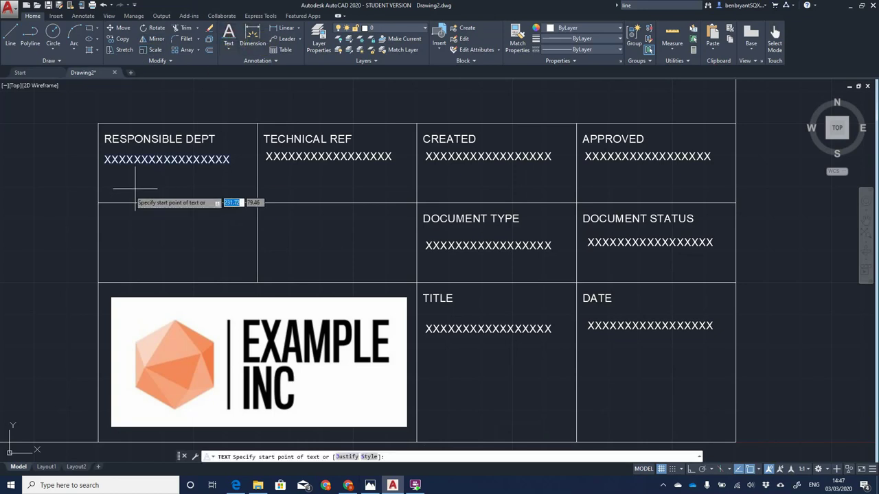
pyautogui.click(110, 206)
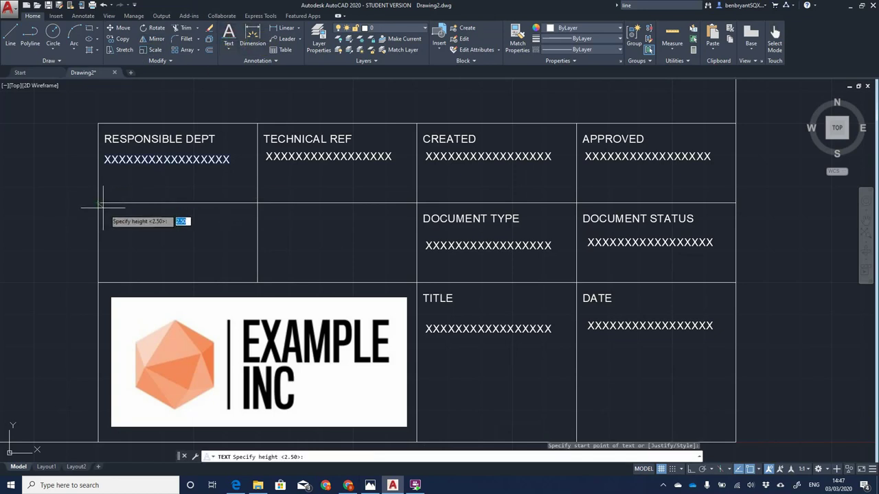
pyautogui.press('Return')
pyautogui.press('Return')
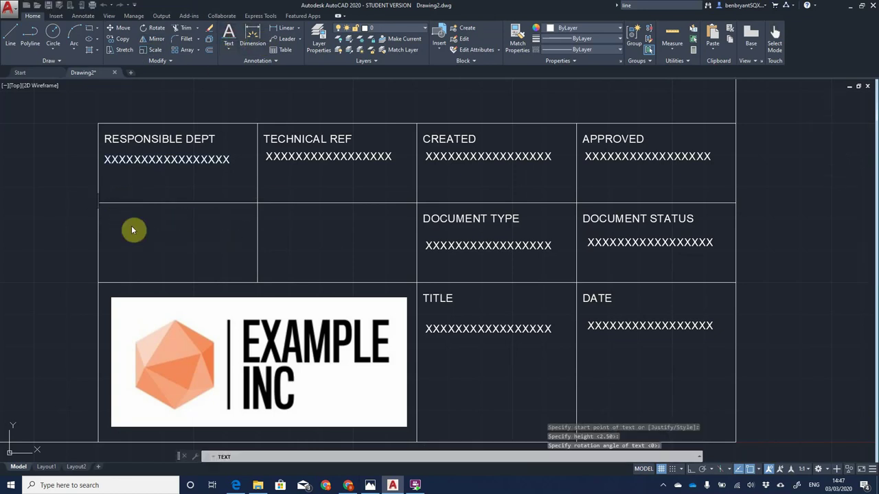
pyautogui.write('PROJECTION')
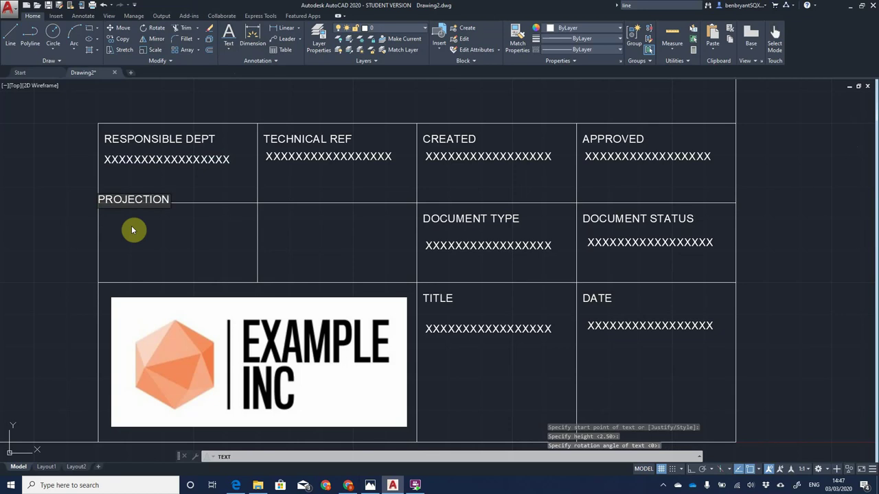
pyautogui.press('Return')
pyautogui.press('Return')
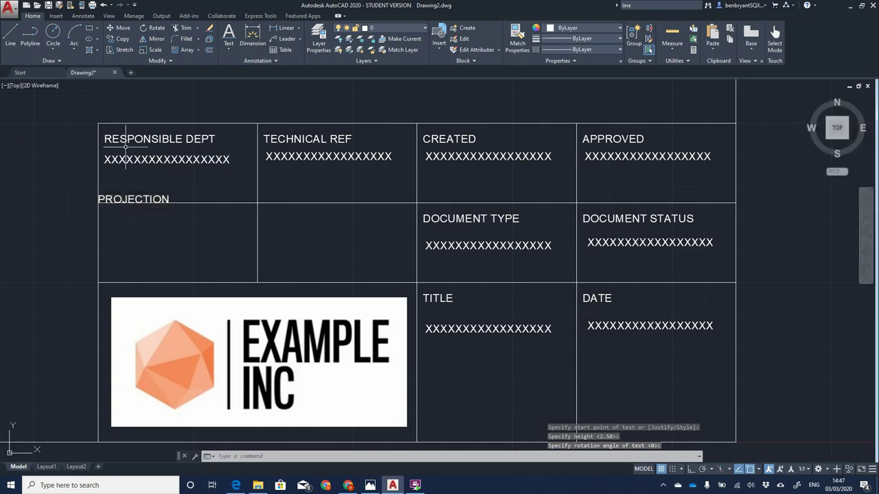
pyautogui.press('Return')
pyautogui.click(259, 200)
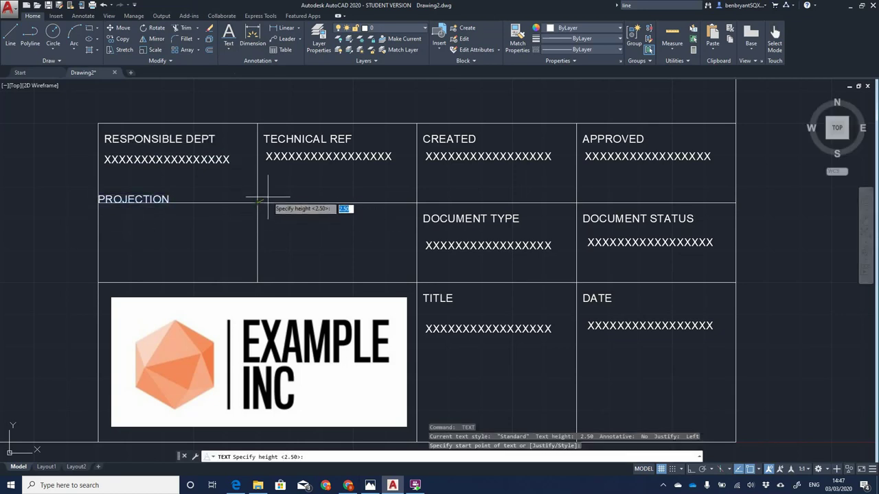
pyautogui.press('Return')
pyautogui.press('Return')
pyautogui.write('SCALE')
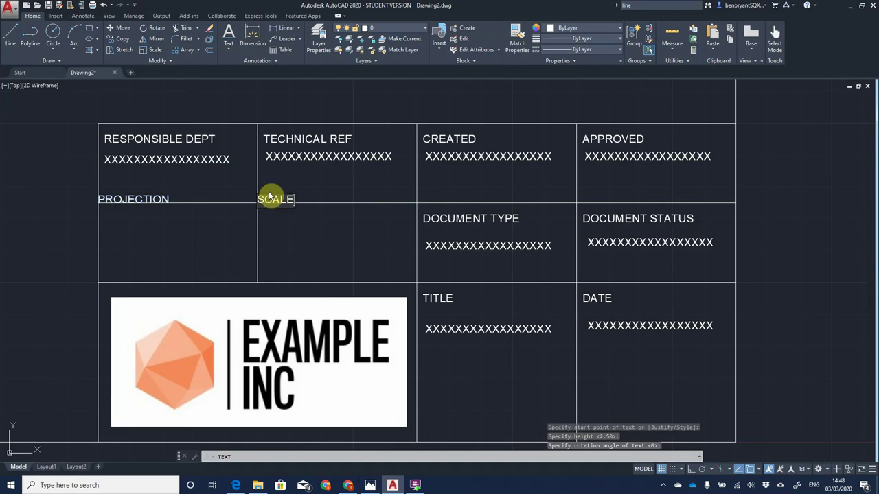
pyautogui.press('Return')
pyautogui.press('Return')
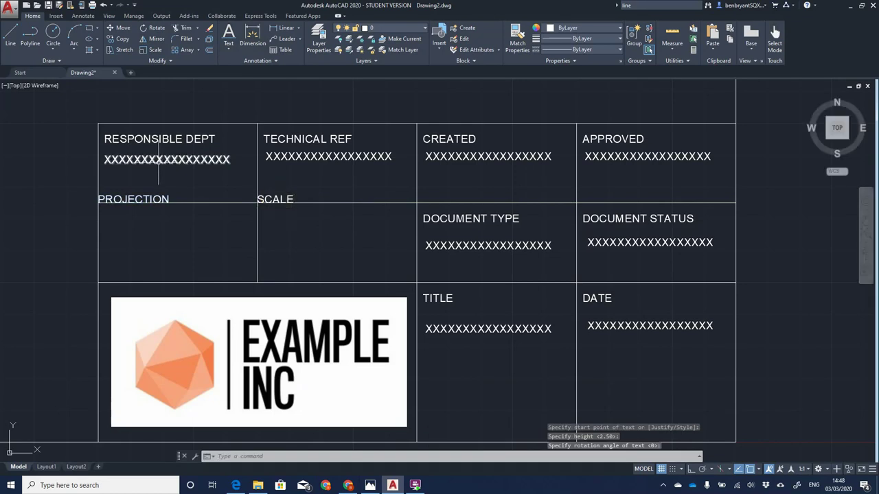
pyautogui.write('MOVE')
pyautogui.press('Return')
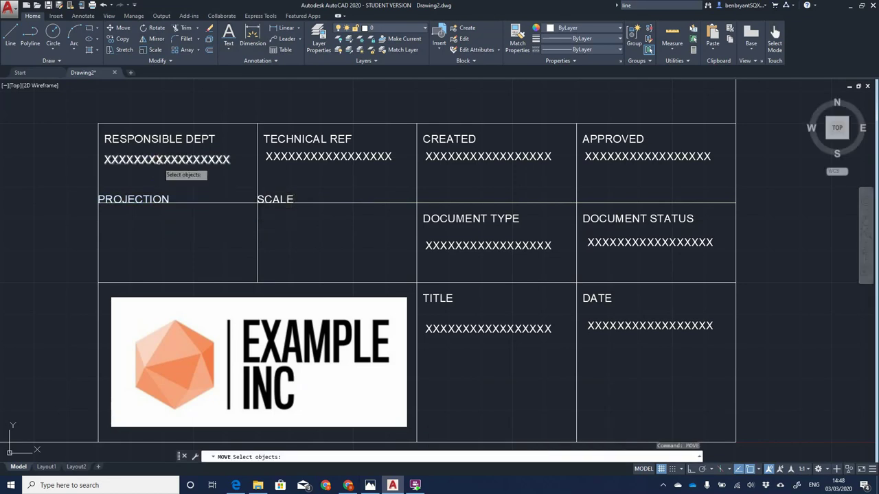
# Step: Move both labels from base point 0,0 by @2,-6 into their cells
pyautogui.click(153, 199)
pyautogui.click(265, 197)
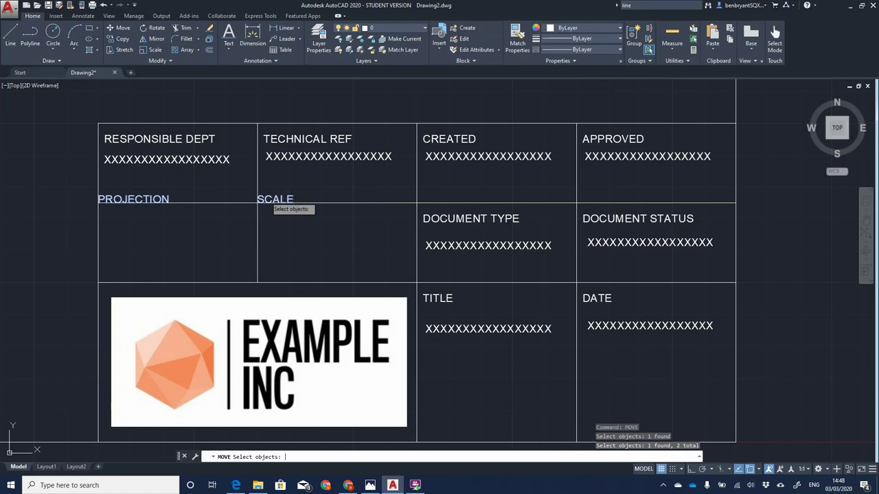
pyautogui.press('Return')
pyautogui.write('0,0')
pyautogui.press('Return')
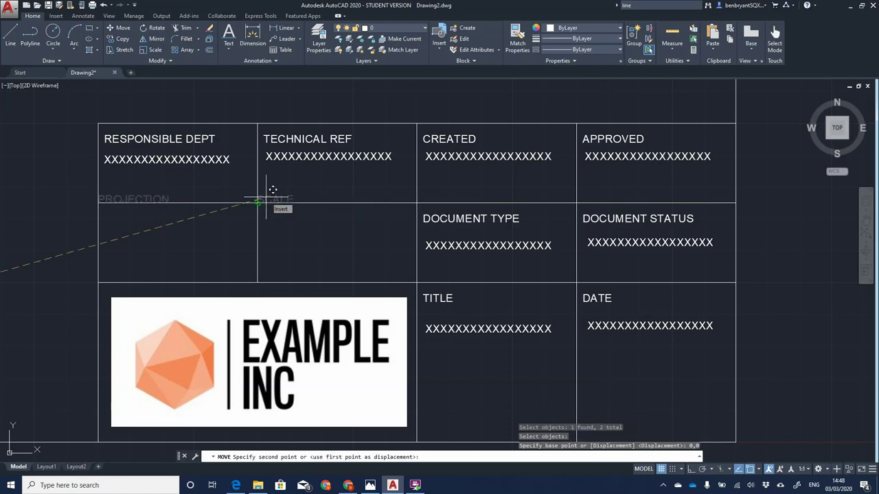
pyautogui.write('2')
pyautogui.press('Tab')
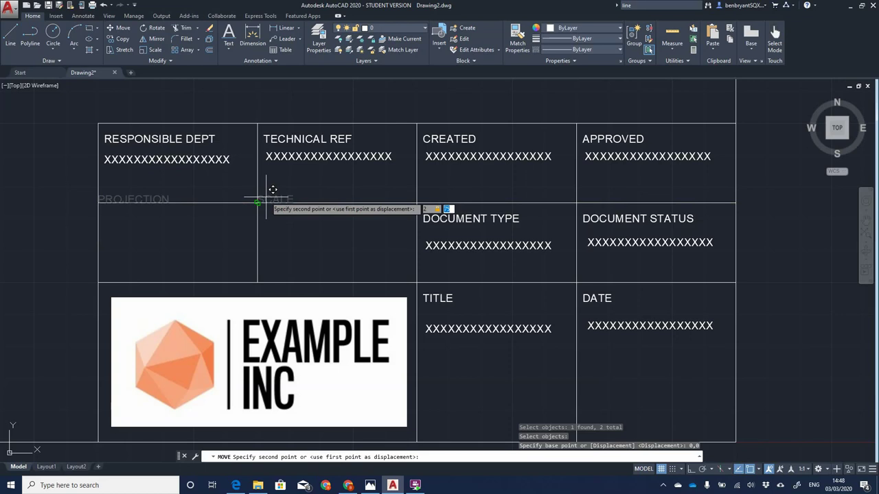
pyautogui.write('-9')
pyautogui.press('Return')
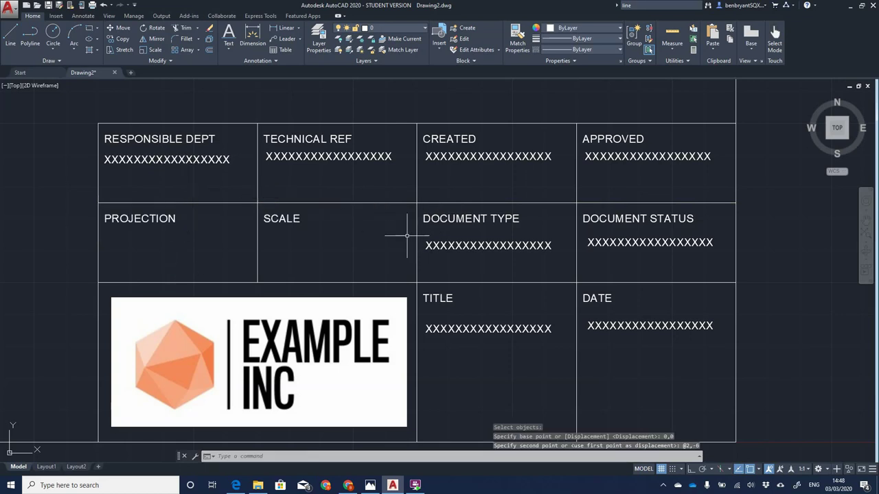
# Step: Draw a temporary horizontal guide line along the placeholder baseline
pyautogui.click(13, 36)
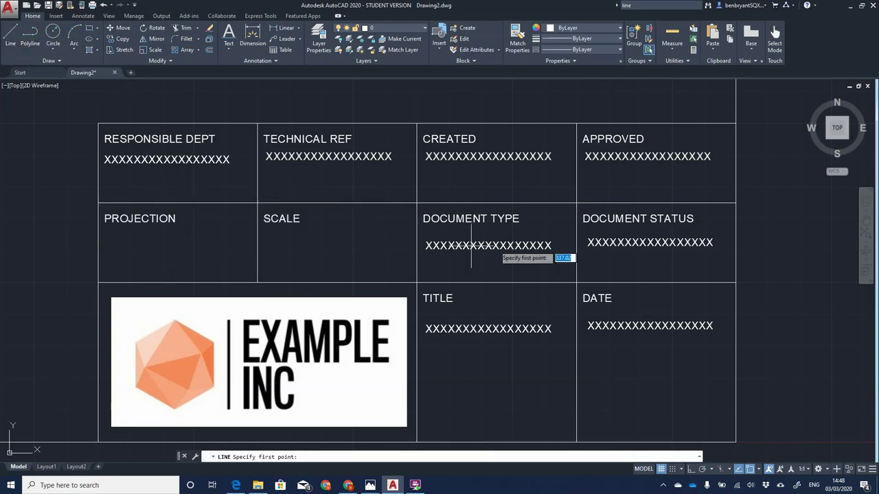
pyautogui.doubleClick(577, 245)
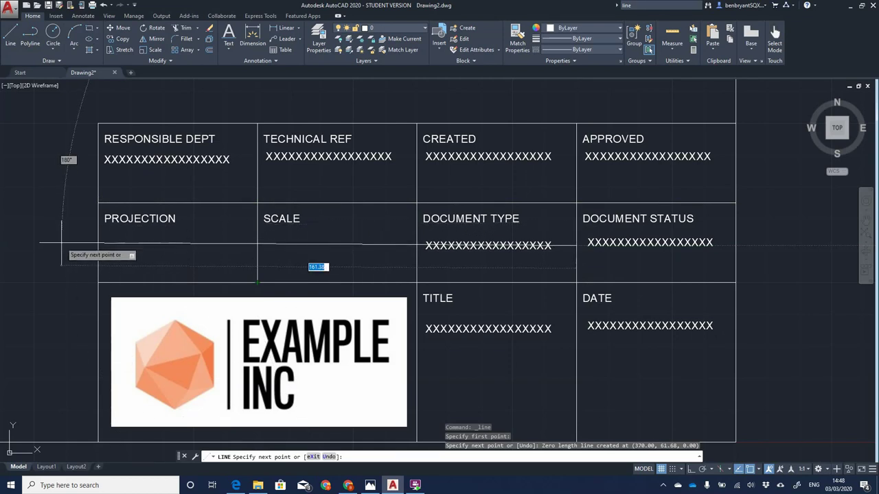
pyautogui.press('F8')
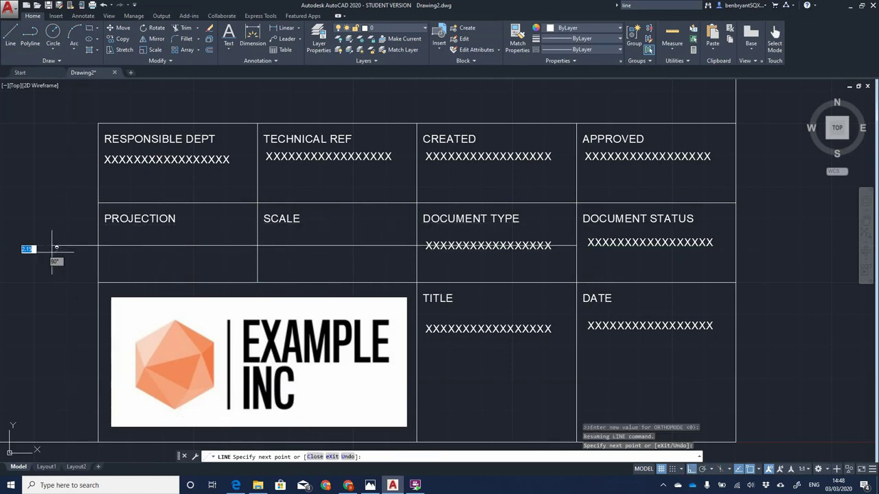
pyautogui.click(51, 245)
pyautogui.press('Escape')
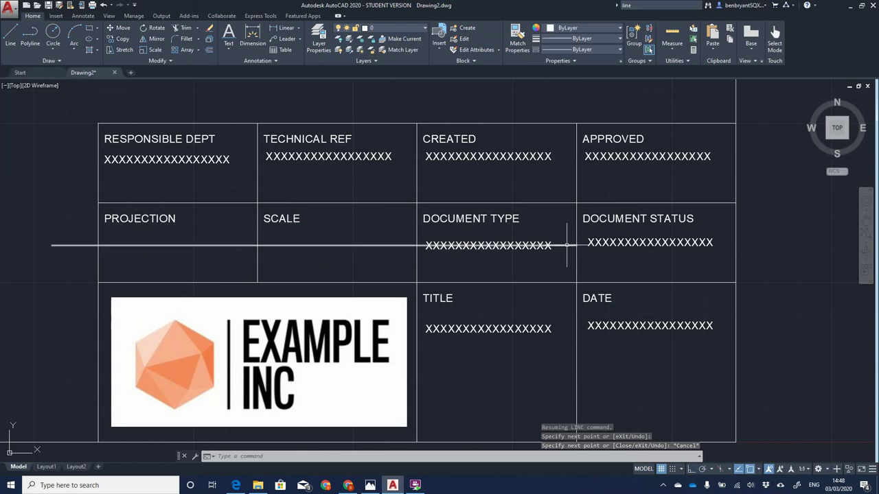
# Step: Copy the Document Type XXXX placeholder into the Scale and Projection cells
pyautogui.click(529, 245)
pyautogui.click(515, 245)
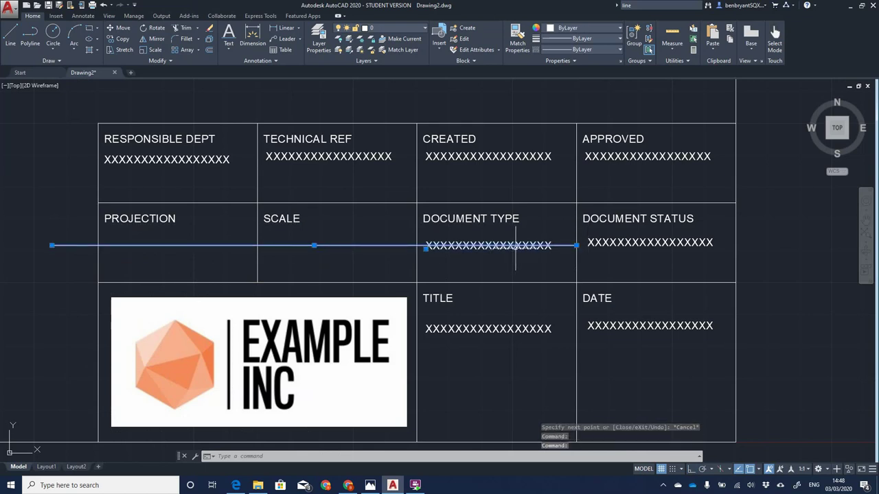
pyautogui.press('Escape')
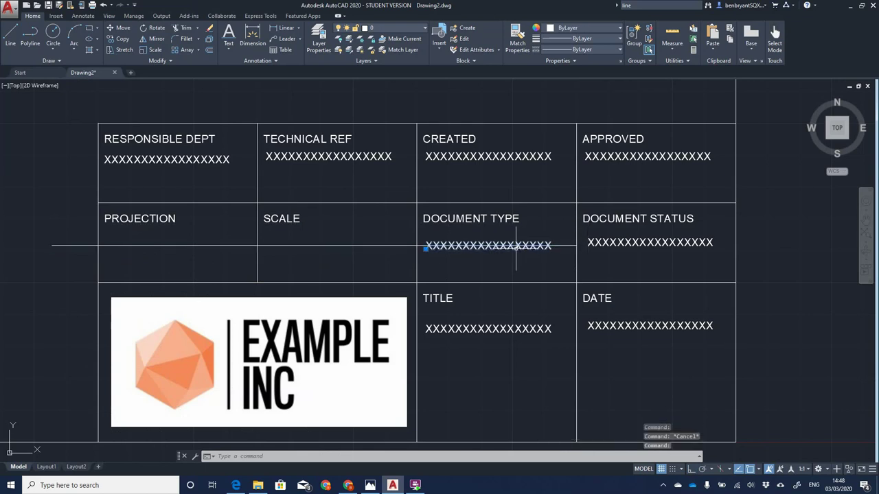
pyautogui.hotkey('ctrl', 'c')
pyautogui.hotkey('ctrl', 'v')
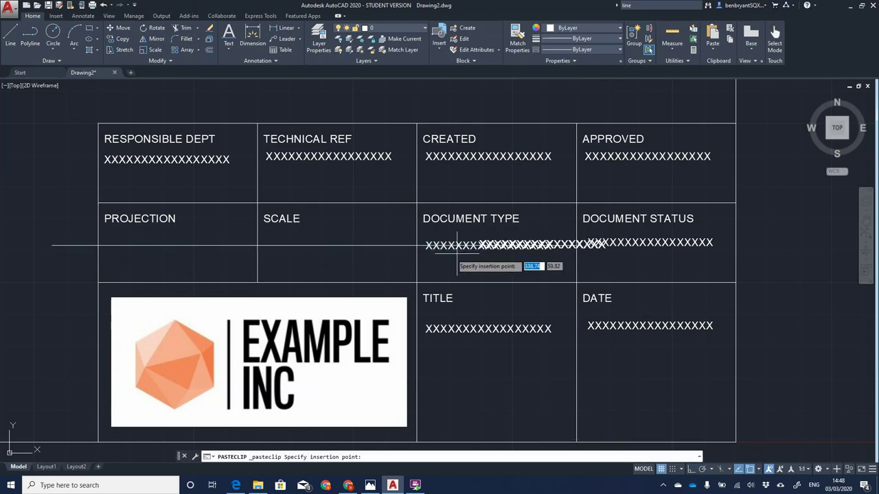
pyautogui.click(256, 250)
pyautogui.hotkey('ctrl', 'v')
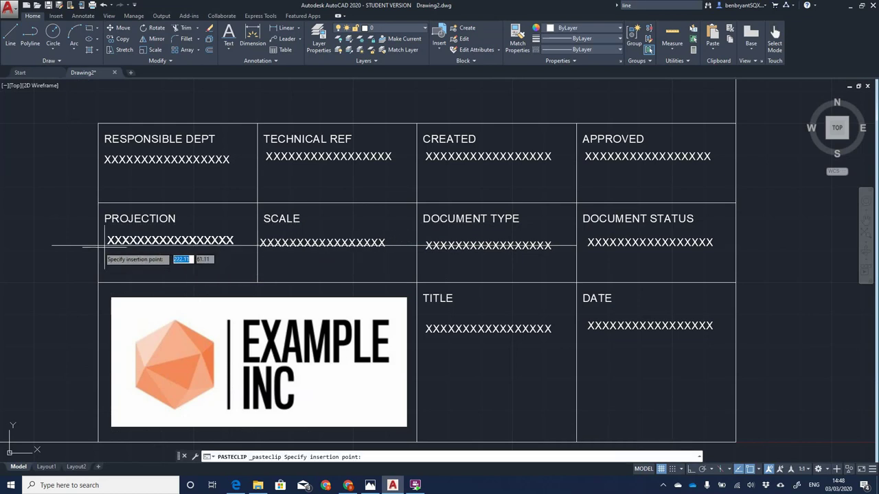
pyautogui.click(96, 250)
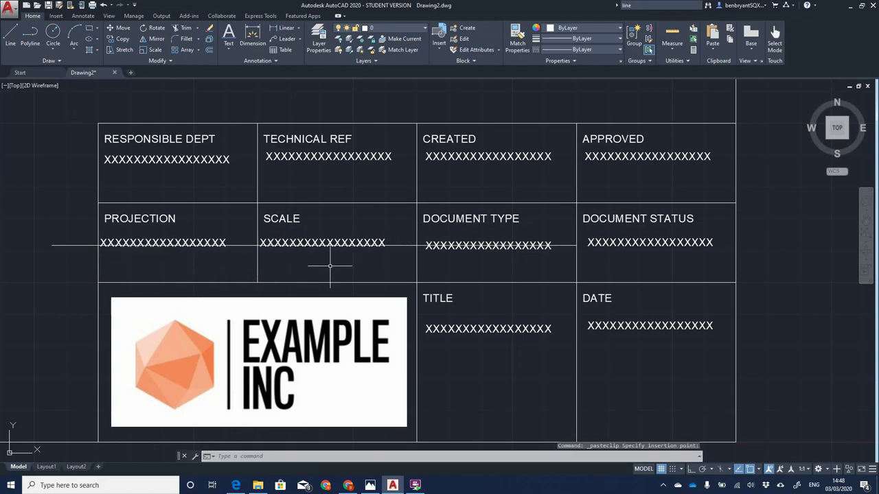
# Step: Delete the temporary guide line
pyautogui.click(400, 245)
pyautogui.press('Delete')
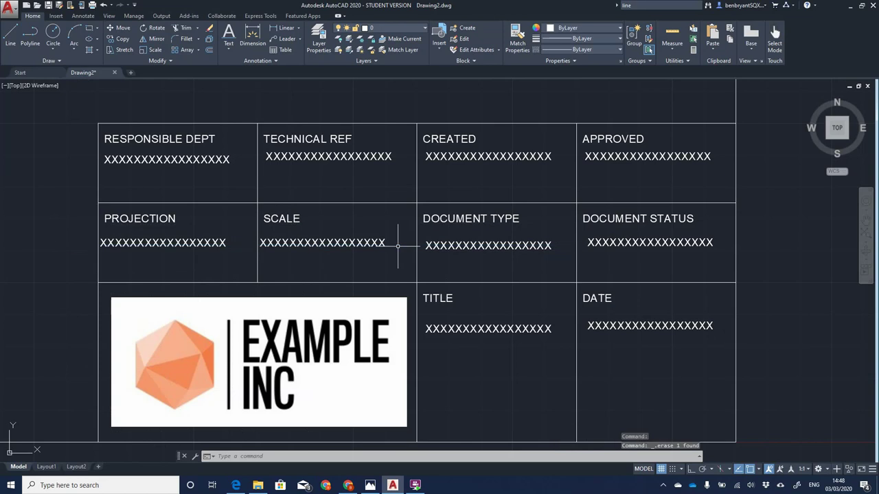
pyautogui.click(265, 245)
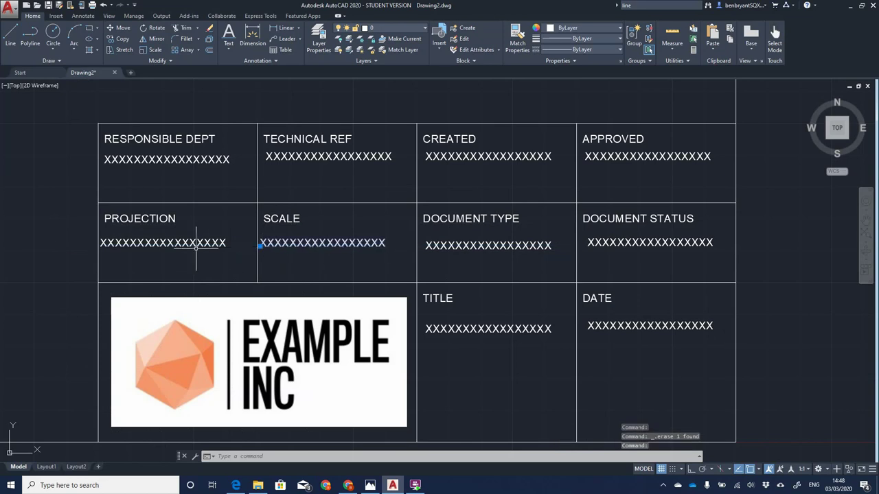
pyautogui.press('Escape')
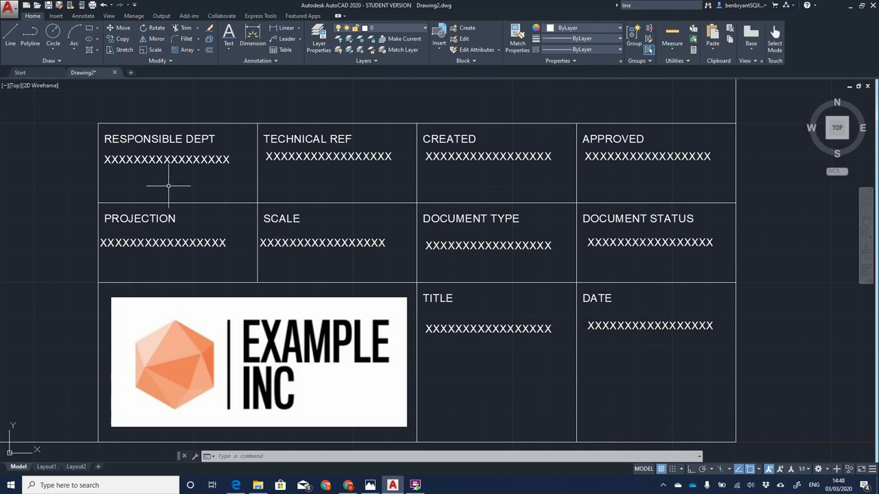
# Step: Delete the drawing's outer border rectangle around the title block
pyautogui.scroll(-4, 285, 232)
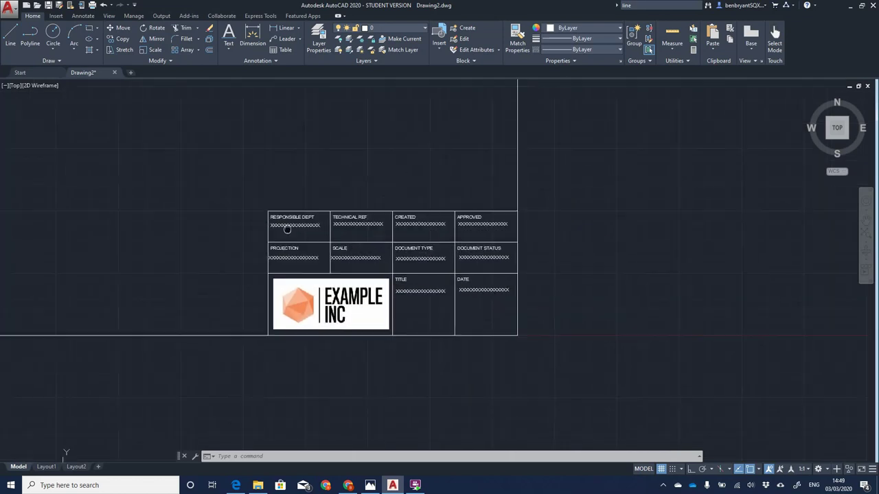
pyautogui.moveTo(287, 229)
pyautogui.mouseDown(button='middle')
pyautogui.moveTo(412, 283)
pyautogui.moveTo(354, 242)
pyautogui.mouseUp(button='middle')
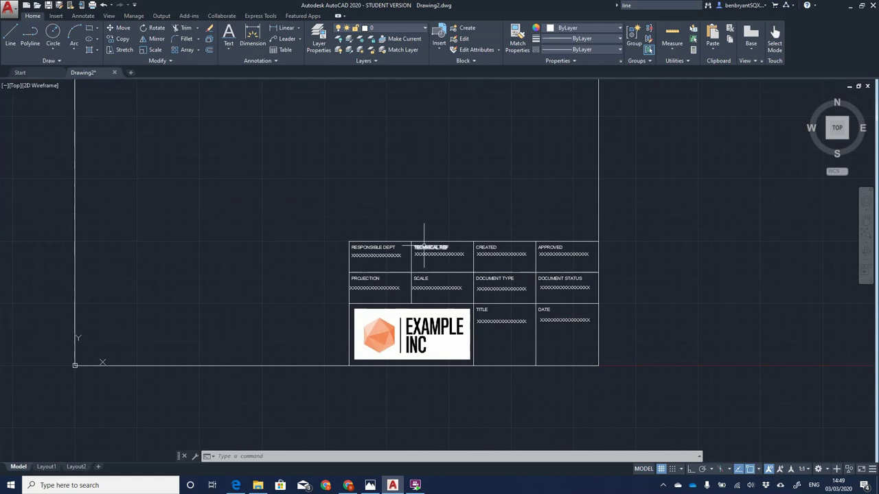
pyautogui.click(261, 365)
pyautogui.press('Delete')
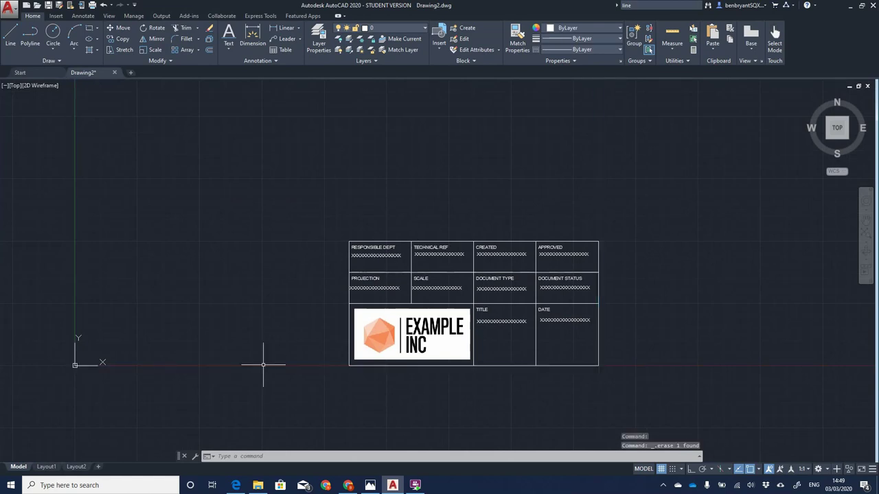
# Step: WBLOCK the selected title block to Title Block.dwg in the ScreenCaptures folder
pyautogui.click(312, 201)
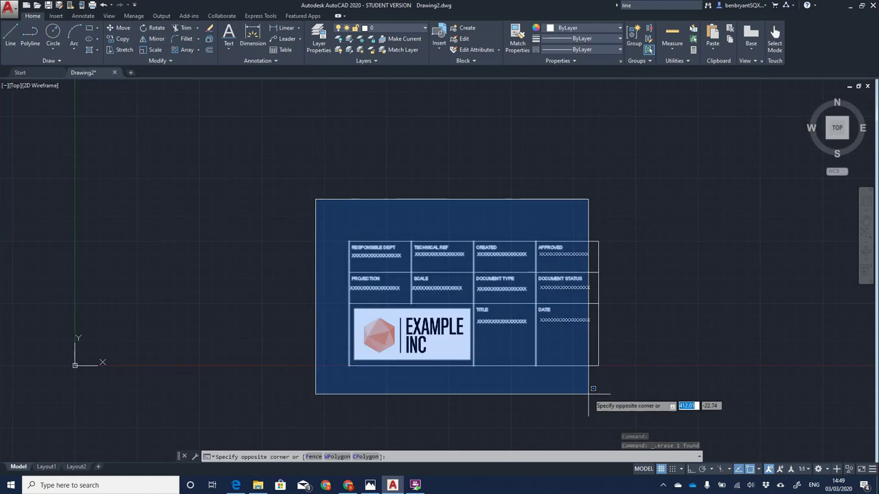
pyautogui.click(633, 393)
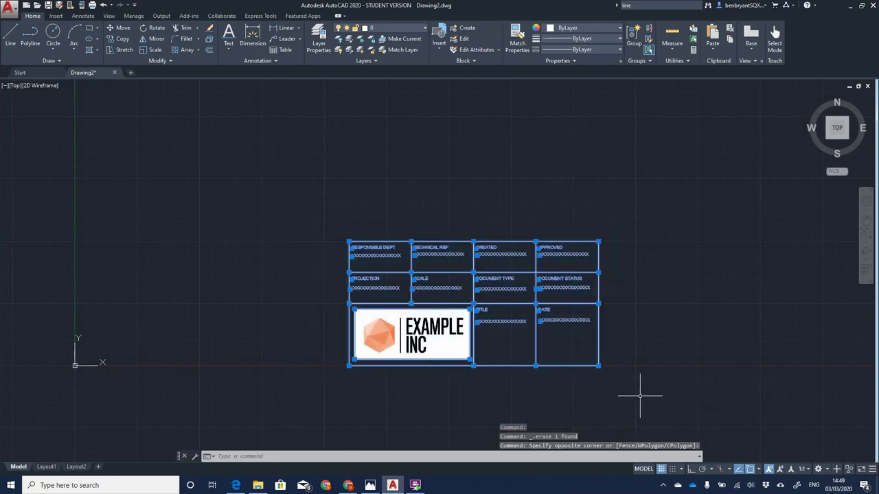
pyautogui.write('w')
pyautogui.write('BLOCK')
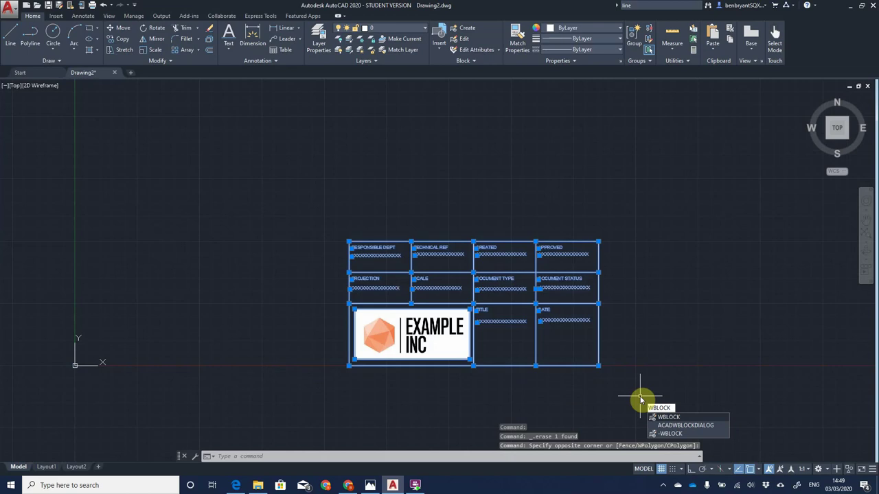
pyautogui.press('Return')
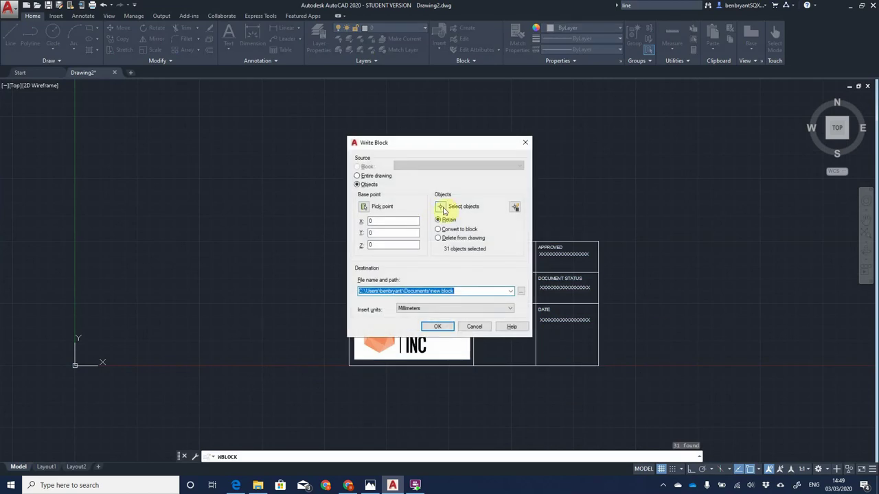
pyautogui.click(521, 291)
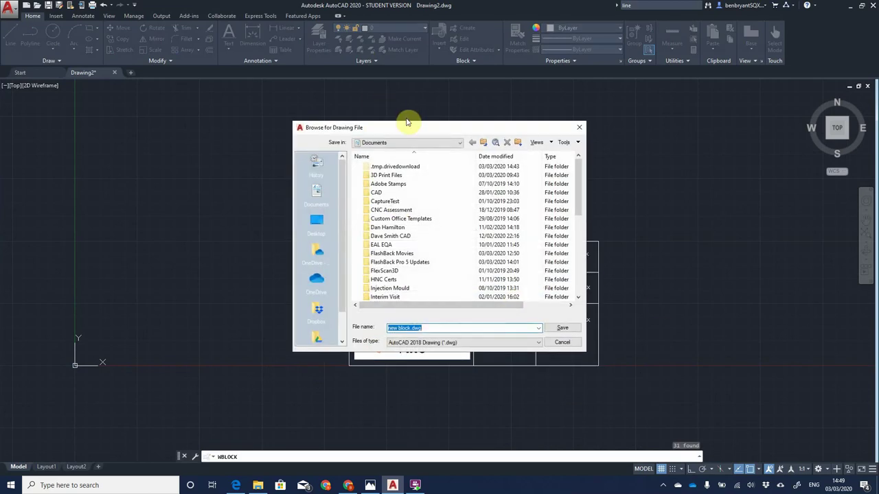
pyautogui.scroll(-4, 427, 263)
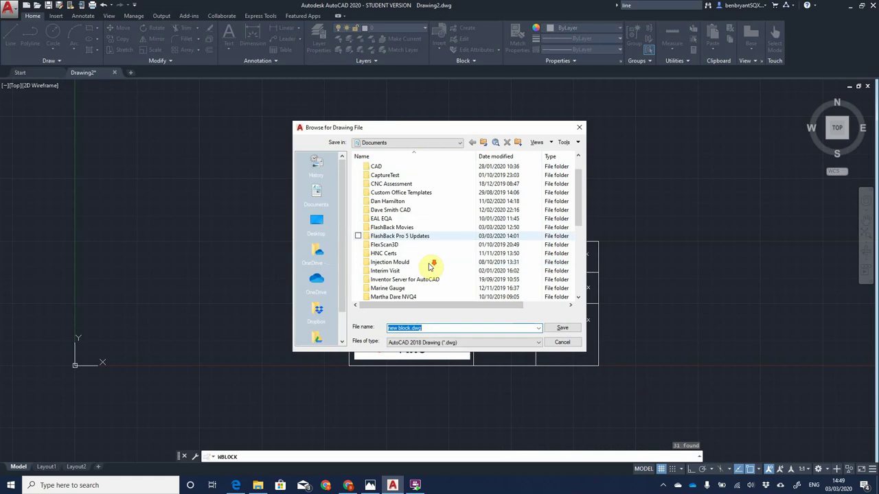
pyautogui.scroll(-4, 431, 267)
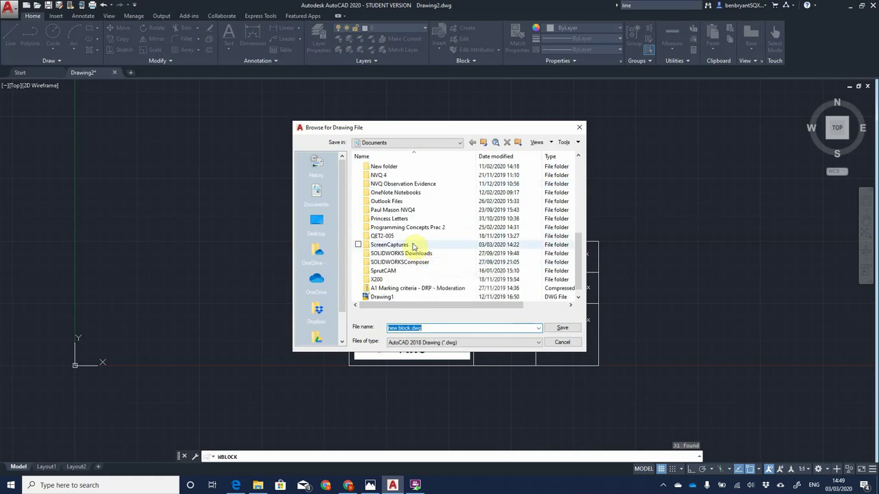
pyautogui.doubleClick(412, 246)
pyautogui.click(431, 329)
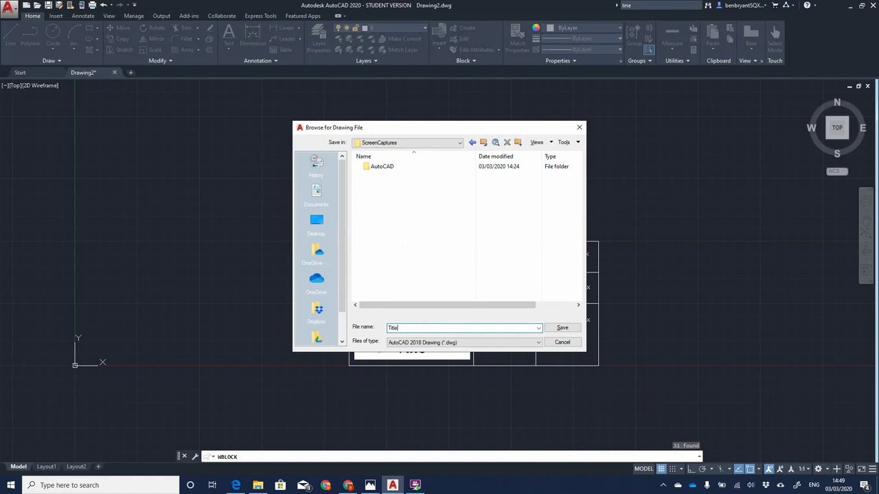
pyautogui.press('Return')
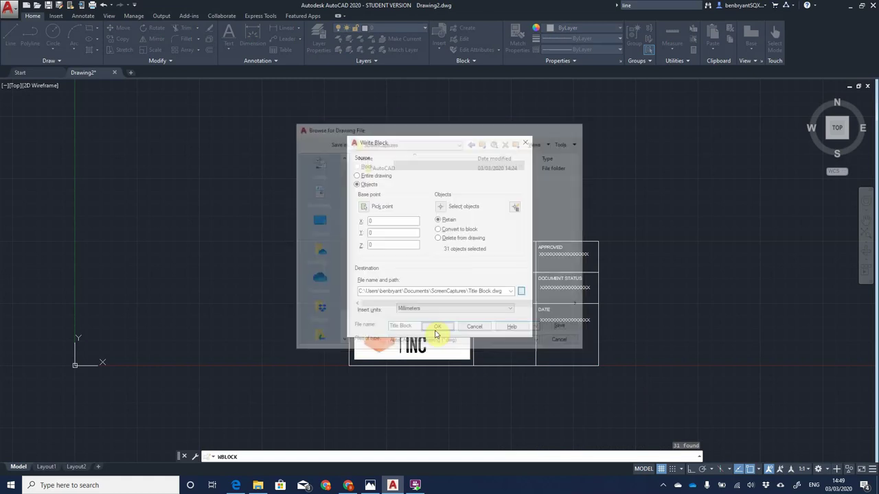
pyautogui.click(435, 327)
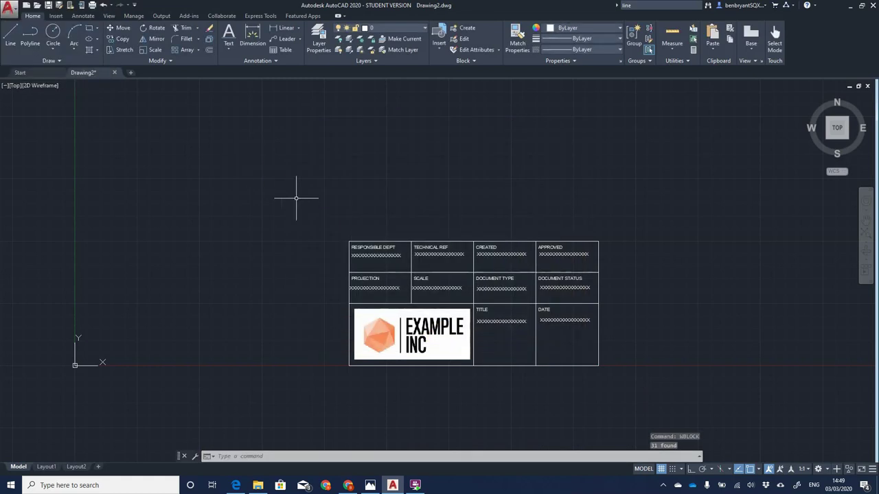
# Step: Erase the whole title block from the drawing
pyautogui.click(273, 171)
pyautogui.click(616, 392)
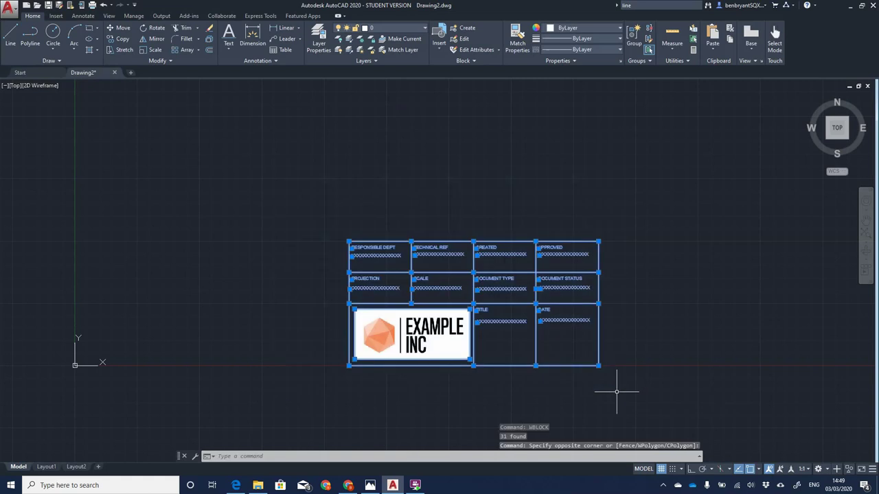
pyautogui.press('Delete')
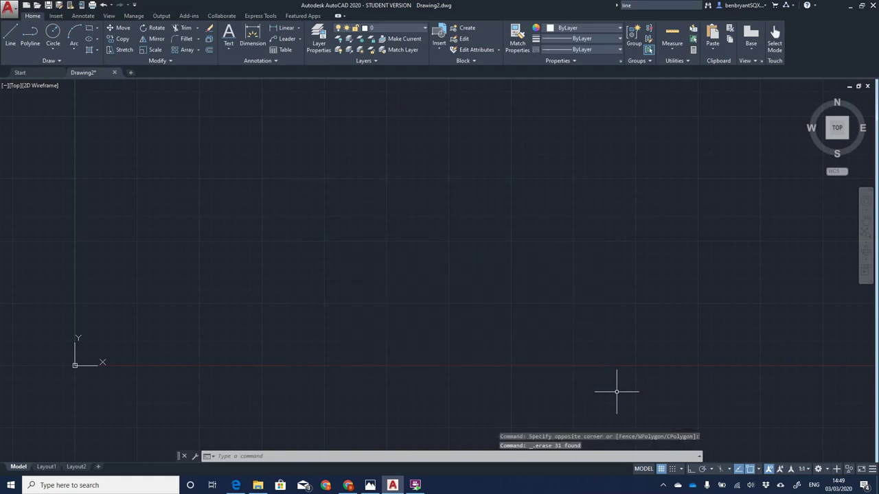
# Step: Draw a 420 by 297 rectangle with its first corner at 0,0 and bring it fully into view
pyautogui.rightClick(288, 386)
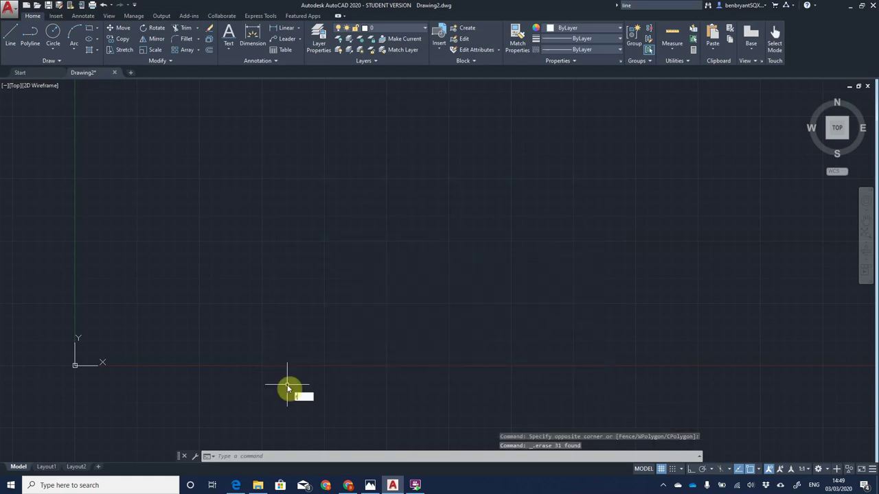
pyautogui.write('rec')
pyautogui.press('Return')
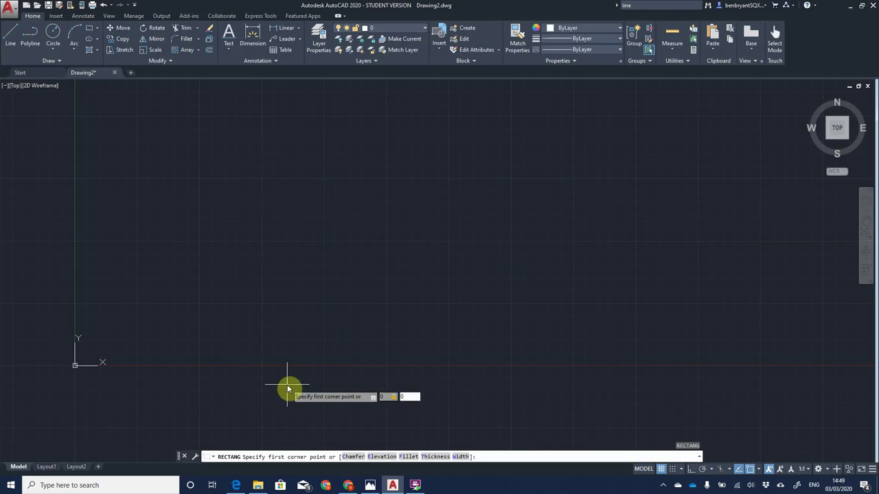
pyautogui.write('0,0')
pyautogui.press('Return')
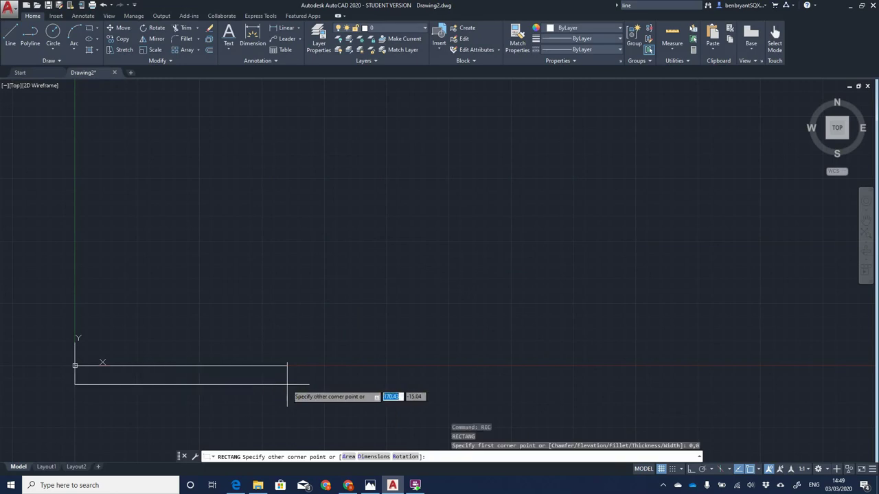
pyautogui.write('420')
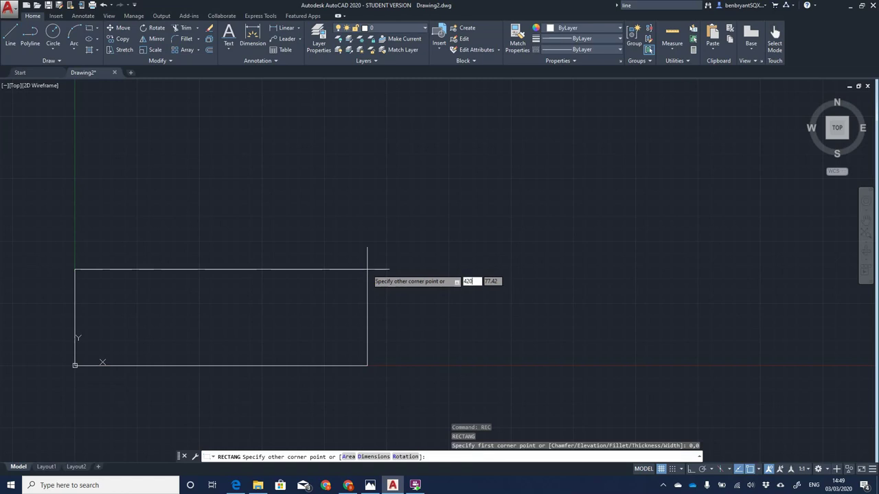
pyautogui.press('Tab')
pyautogui.write('29')
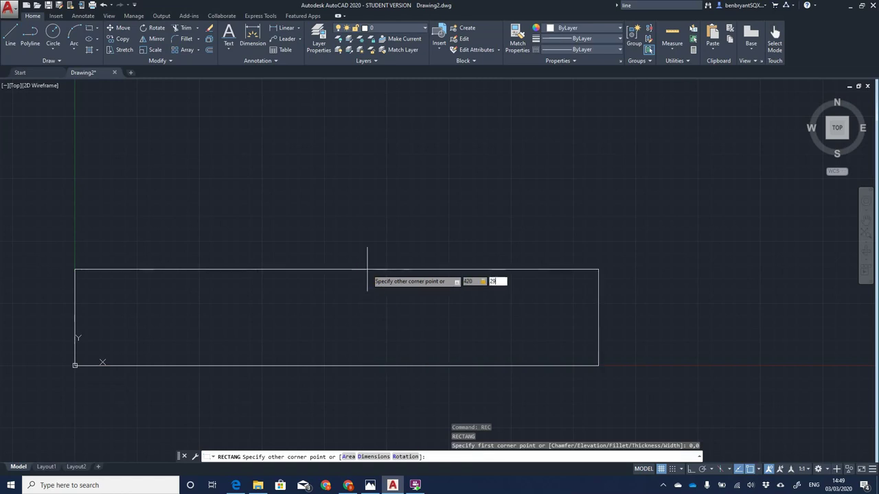
pyautogui.press('Return')
pyautogui.scroll(2, 369, 271)
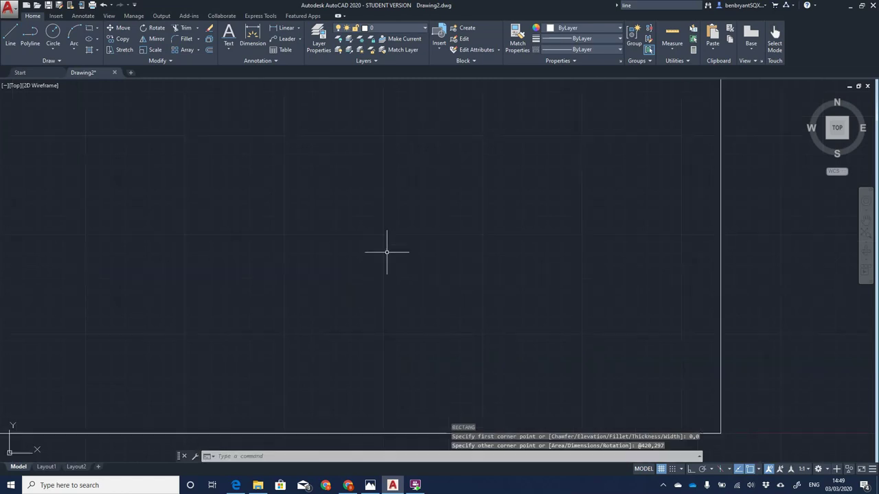
pyautogui.scroll(-5, 327, 186)
pyautogui.moveTo(320, 184); pyautogui.dragTo(386, 296, button='middle')
pyautogui.scroll(4, 392, 280)
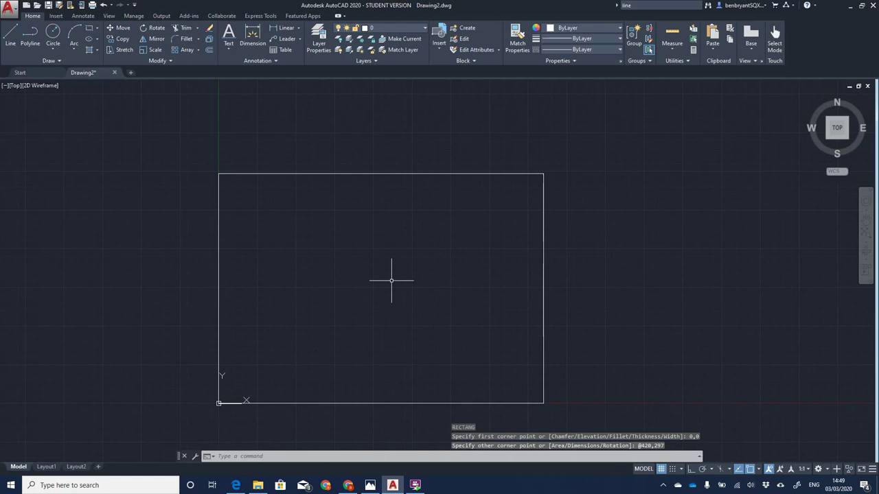
pyautogui.scroll(-2, 390, 283)
pyautogui.scroll(-2, 388, 286)
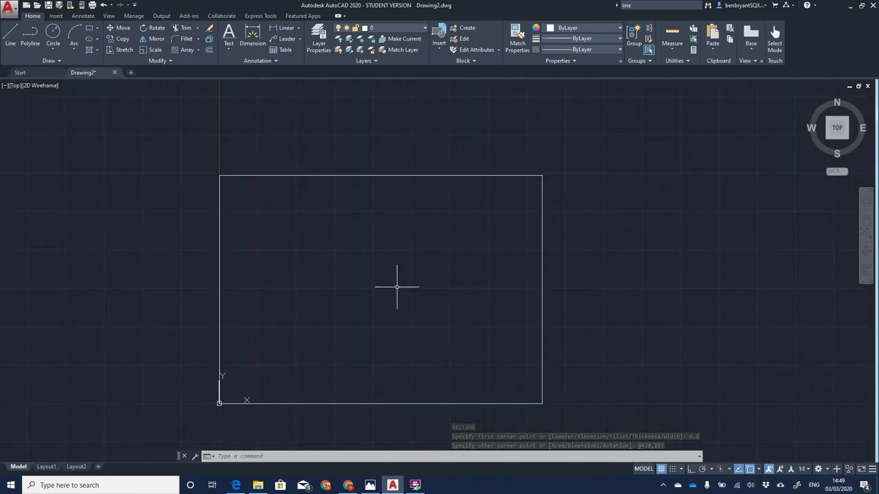
# Step: Load Title Block.dwg from the ScreenCaptures folder via Blocks from Other Drawings
pyautogui.click(57, 17)
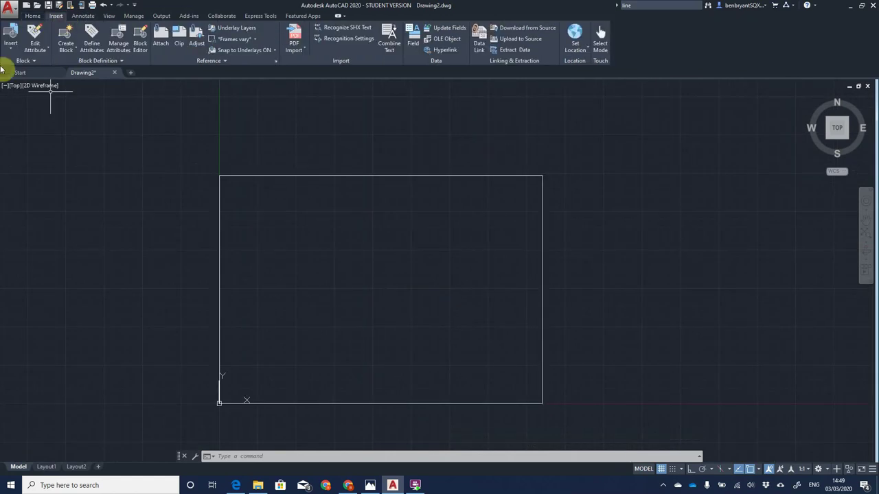
pyautogui.click(11, 38)
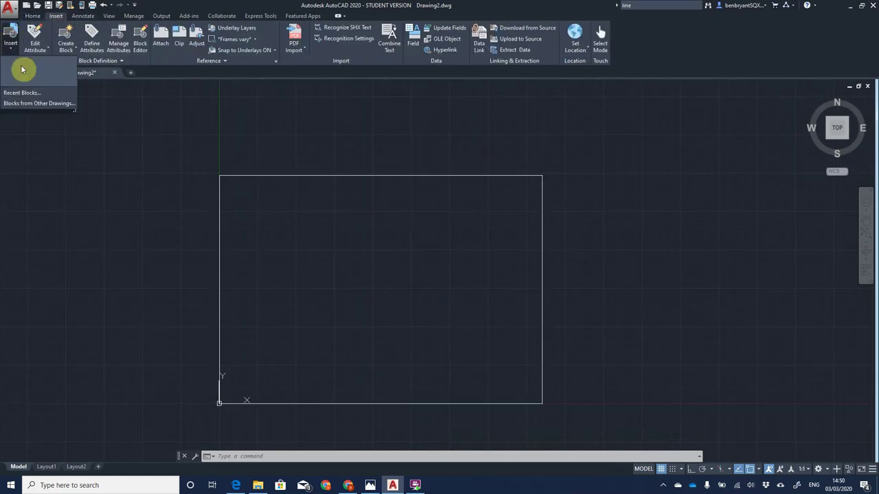
pyautogui.click(24, 104)
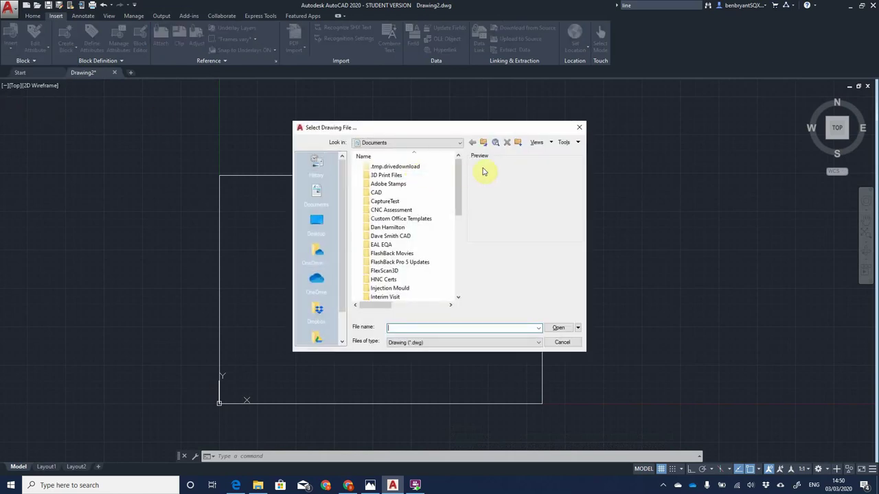
pyautogui.scroll(-6, 422, 202)
pyautogui.scroll(-2, 420, 226)
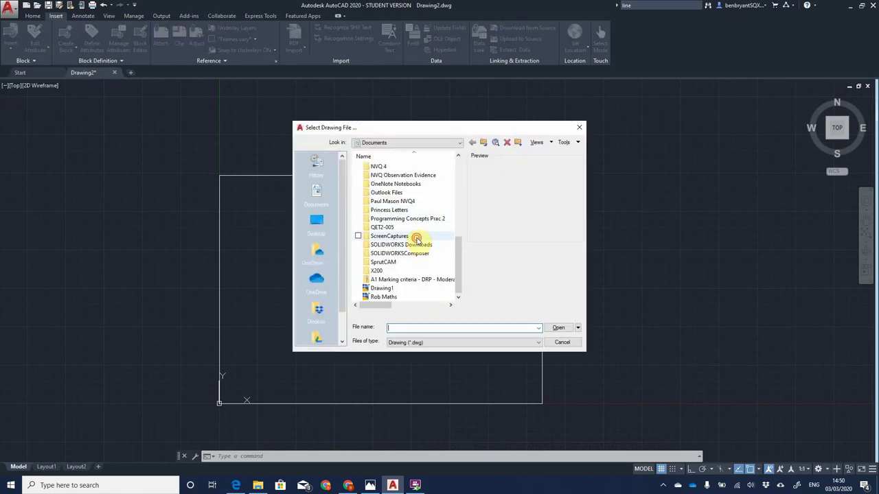
pyautogui.doubleClick(412, 237)
pyautogui.click(384, 175)
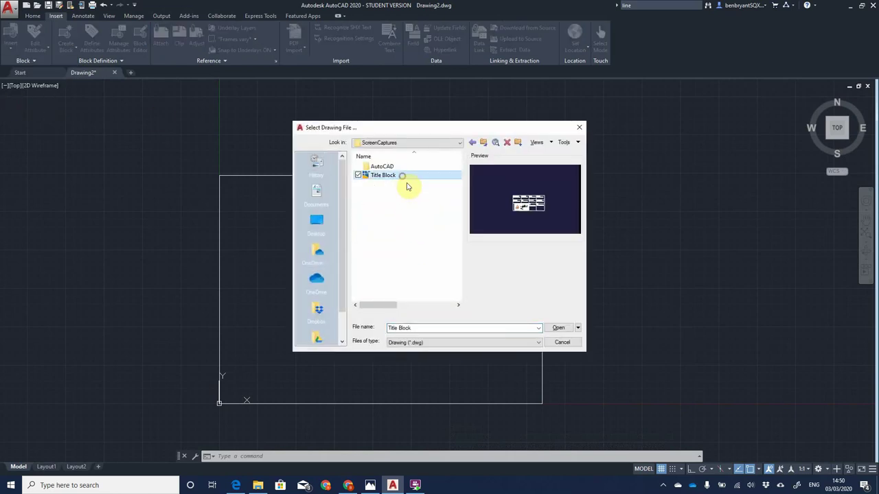
pyautogui.click(558, 327)
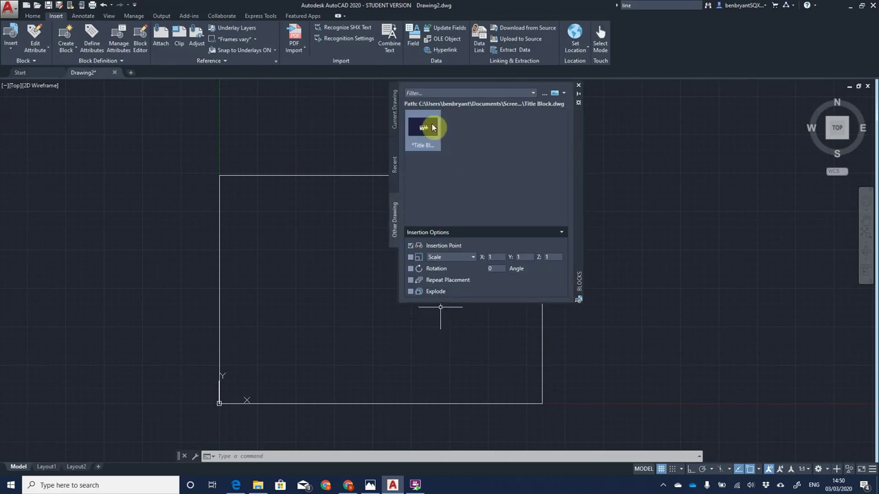
# Step: Place the Title Block at the rectangle's bottom-right corner and close the blocks palette
pyautogui.click(431, 126)
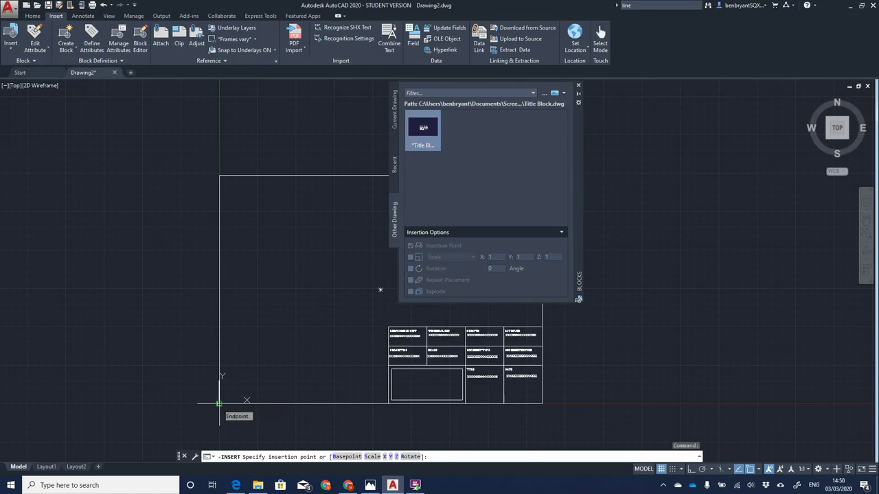
pyautogui.click(219, 403)
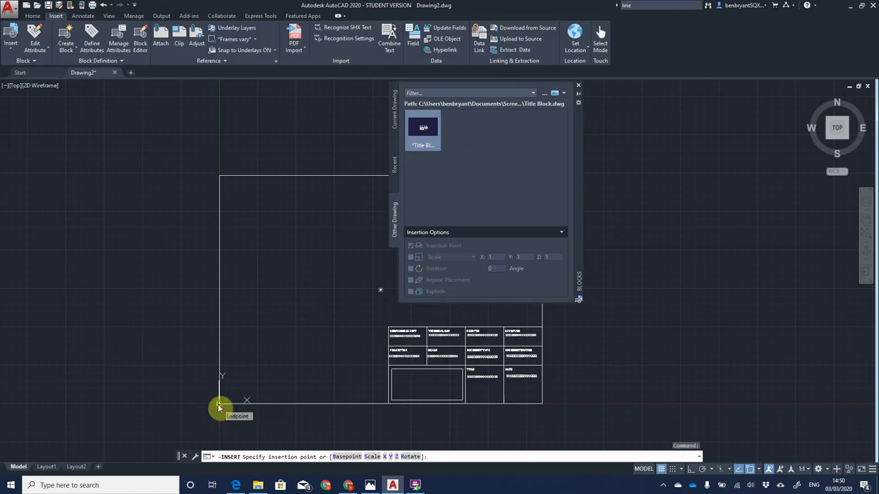
pyautogui.click(578, 86)
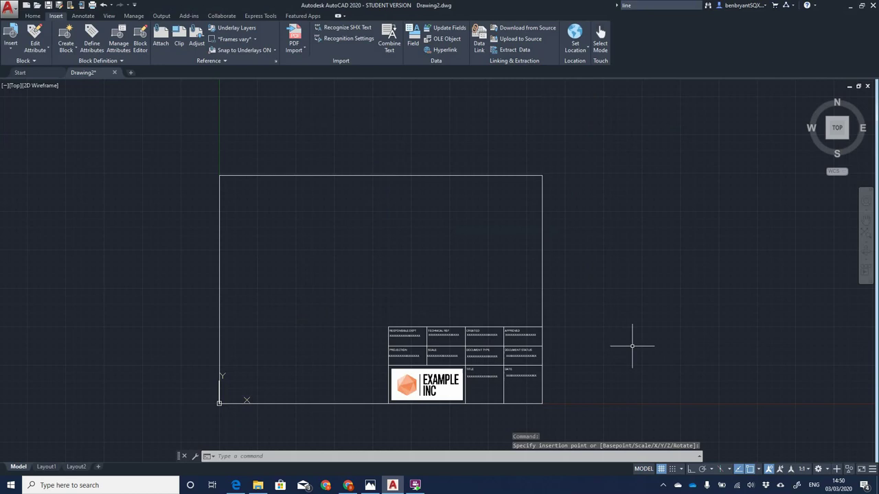
pyautogui.moveTo(632, 346); pyautogui.dragTo(635, 294, button='middle')
# Step: Grip-move the title block up and to the right of the sheet
pyautogui.click(461, 278)
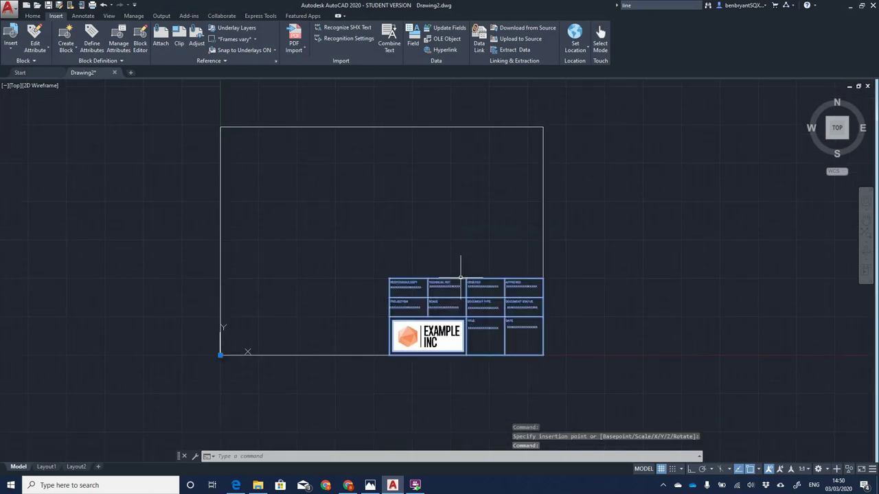
pyautogui.click(220, 354)
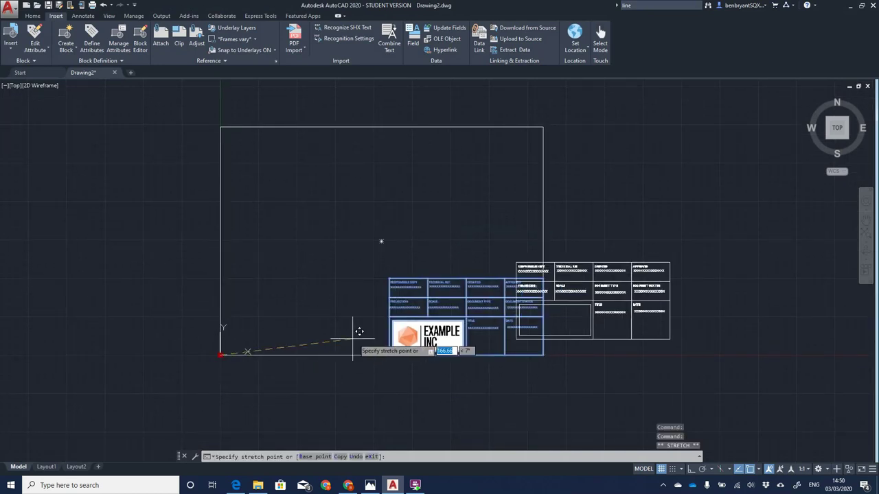
pyautogui.scroll(-4, 483, 241)
pyautogui.click(485, 150)
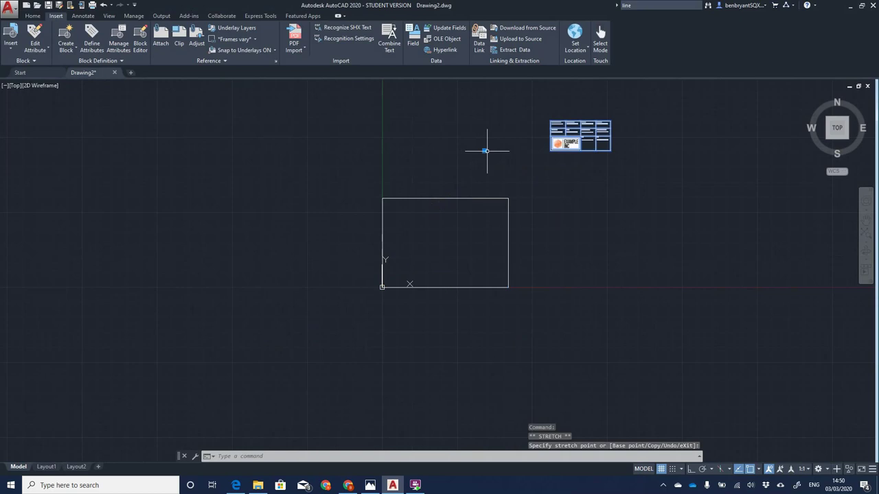
pyautogui.click(635, 157)
pyautogui.press('Escape')
pyautogui.press('Escape')
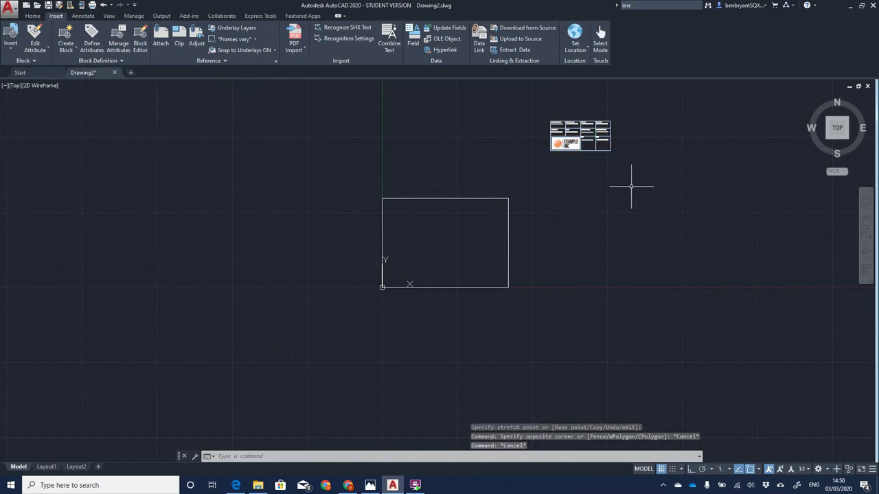
# Step: MOVE the title block by its corner onto the border's bottom-right corner
pyautogui.write('move')
pyautogui.press('Return')
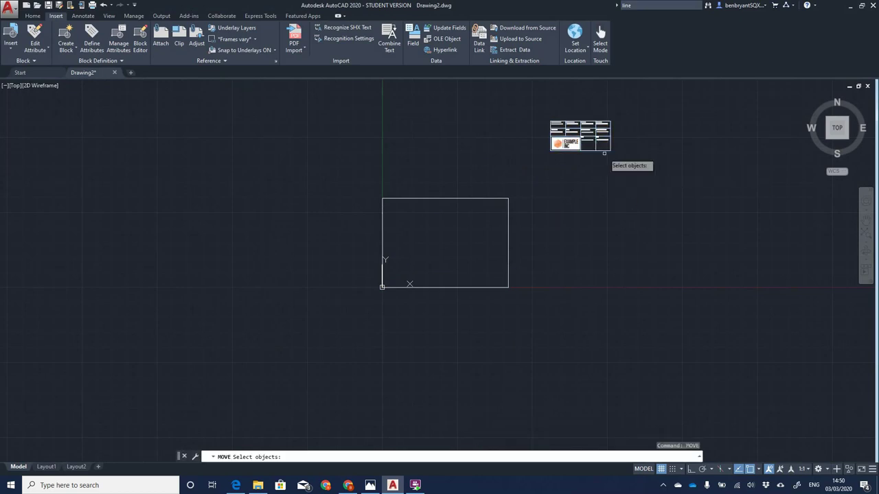
pyautogui.click(592, 131)
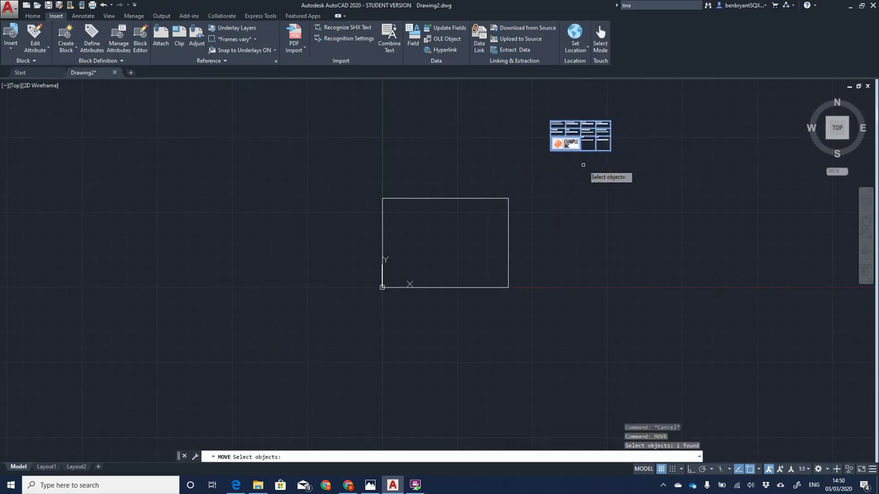
pyautogui.press('Return')
pyautogui.scroll(2, 590, 158)
pyautogui.scroll(4, 589, 157)
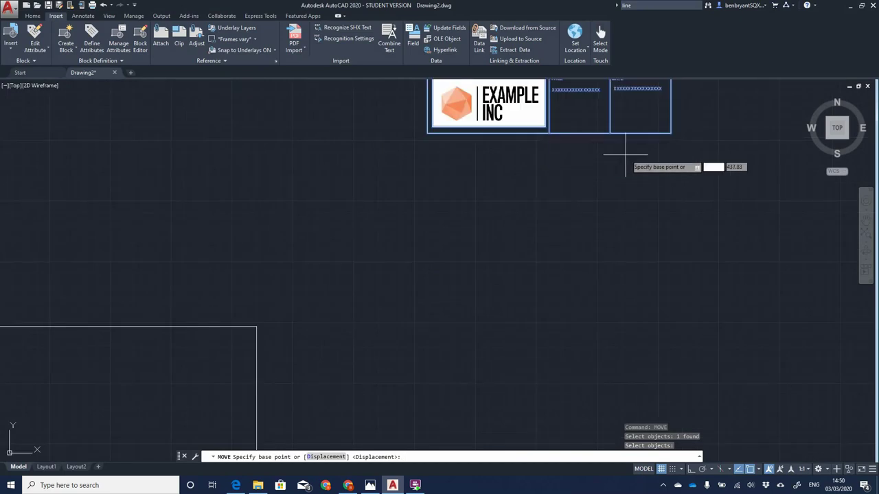
pyautogui.click(671, 133)
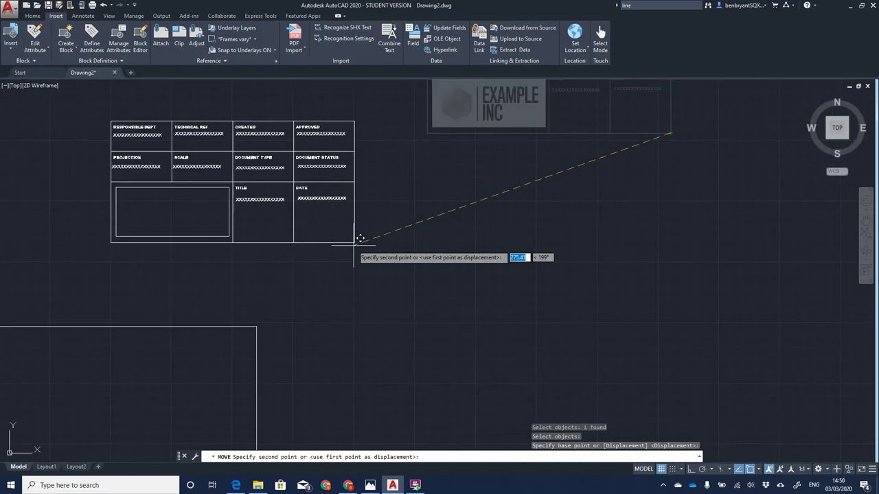
pyautogui.scroll(-4, 330, 377)
pyautogui.moveTo(335, 367); pyautogui.dragTo(539, 269, button='middle')
pyautogui.scroll(8, 490, 309)
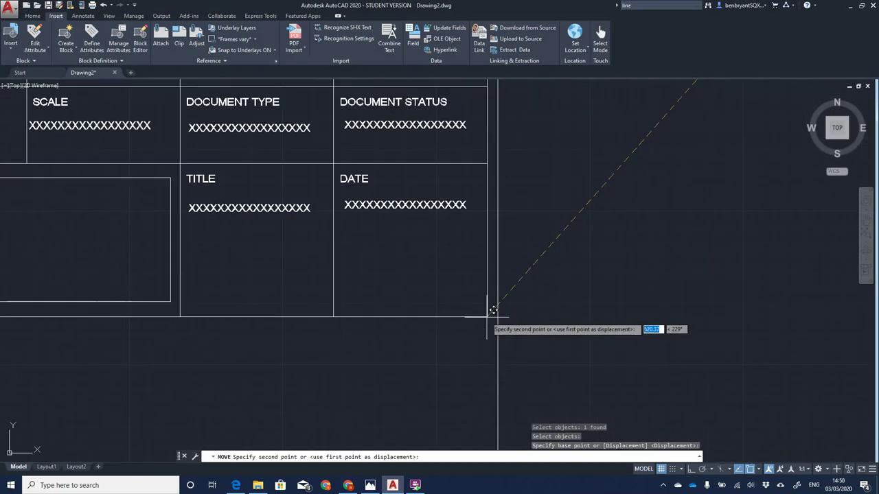
pyautogui.moveTo(473, 286); pyautogui.dragTo(480, 358, button='middle')
pyautogui.click(474, 367)
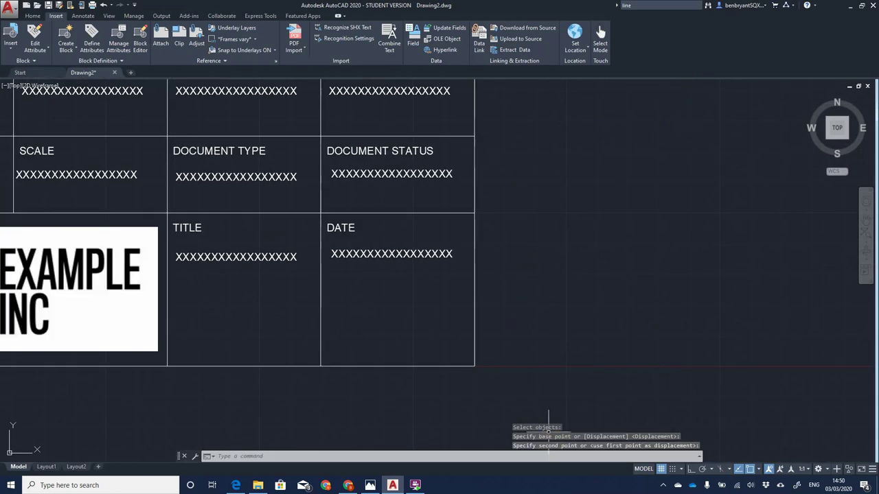
pyautogui.scroll(-9, 548, 429)
pyautogui.scroll(2, 295, 227)
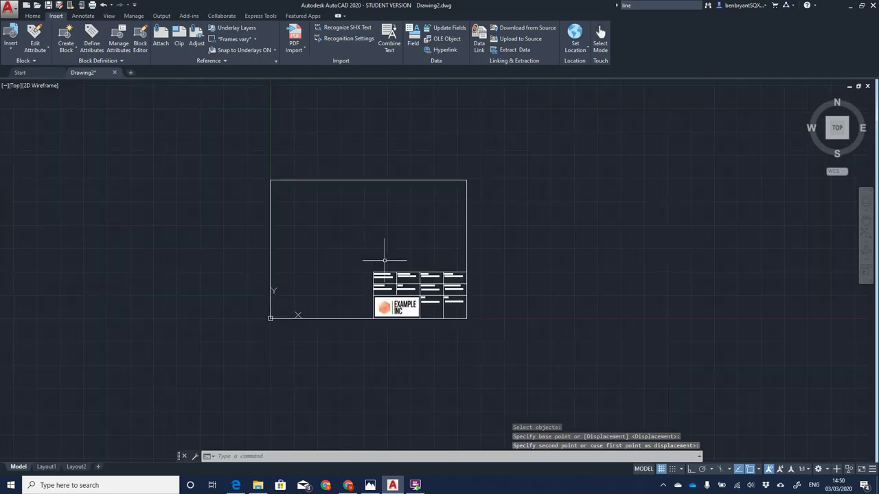
pyautogui.scroll(2, 384, 260)
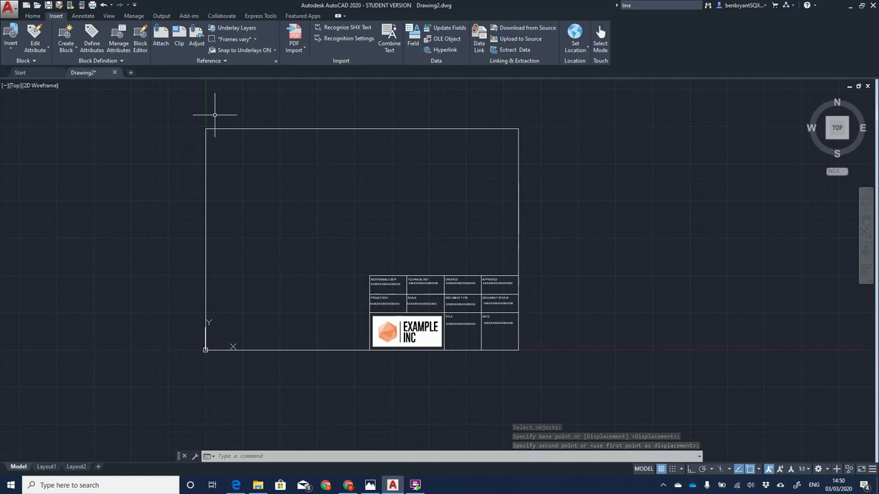
# Step: Grip-move the title block outside the border to the lower right
pyautogui.click(450, 292)
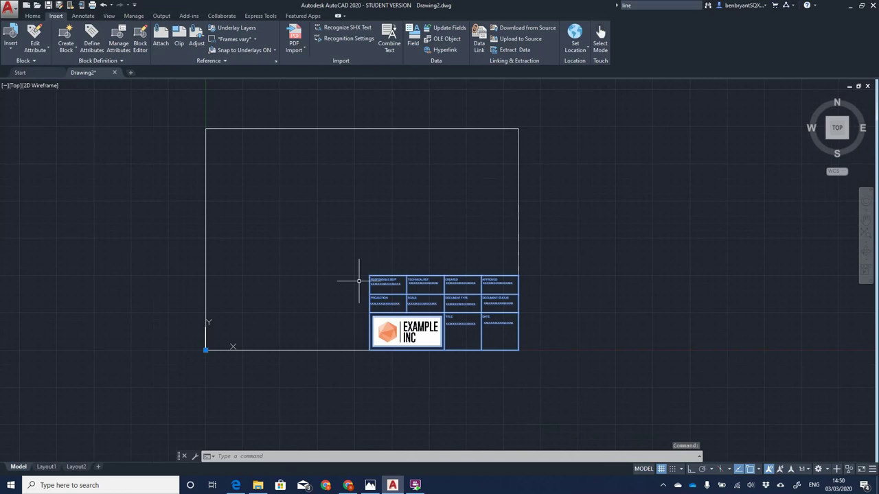
pyautogui.click(205, 350)
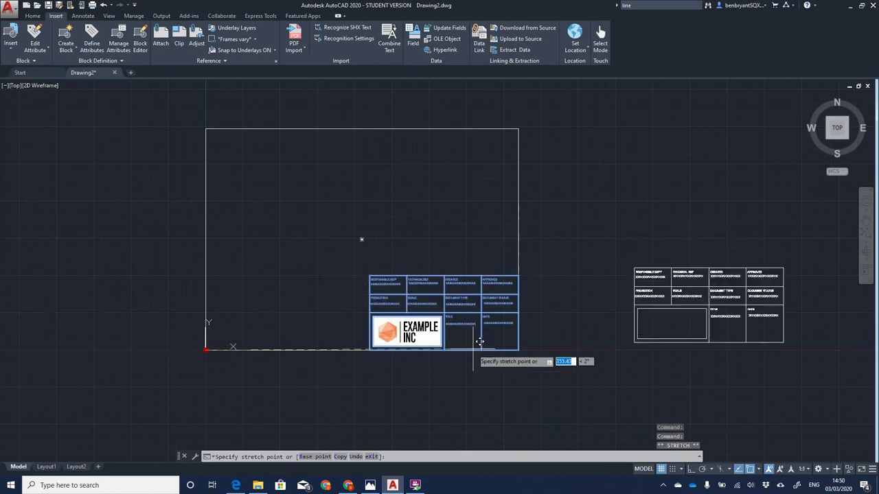
pyautogui.click(472, 378)
pyautogui.press('Escape')
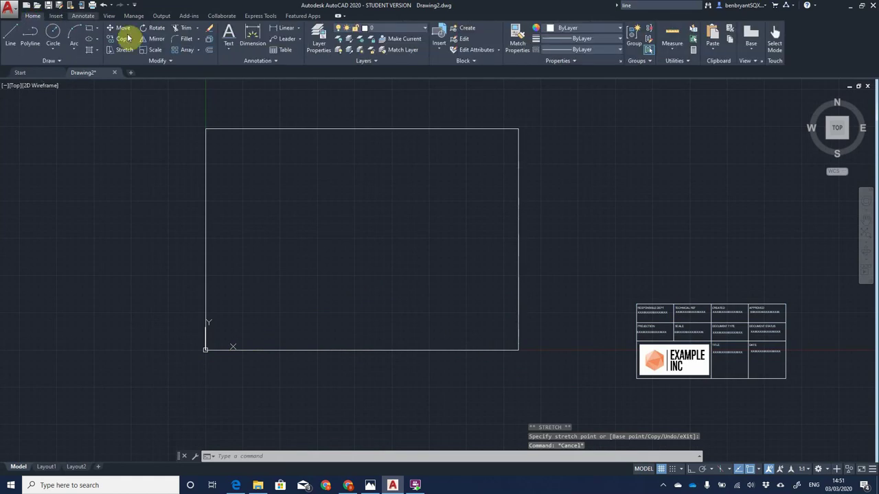
# Step: Explode the border rectangle into separate lines
pyautogui.write('explo')
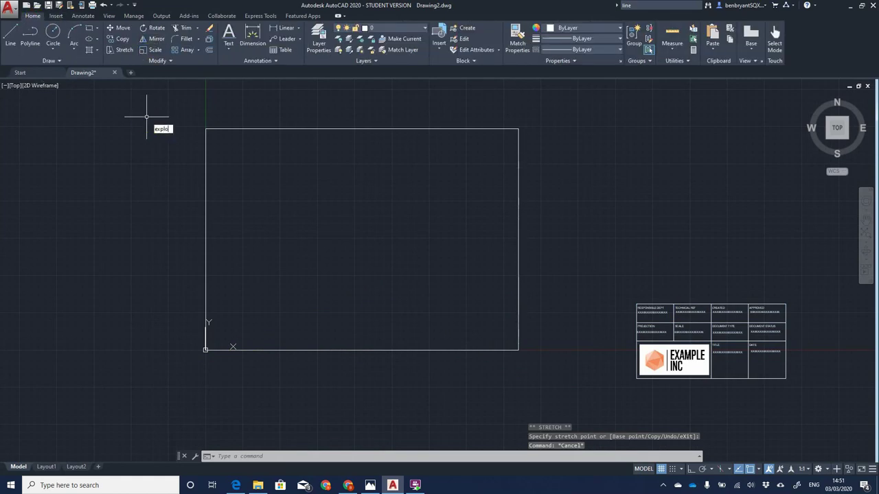
pyautogui.write('de')
pyautogui.press('Return')
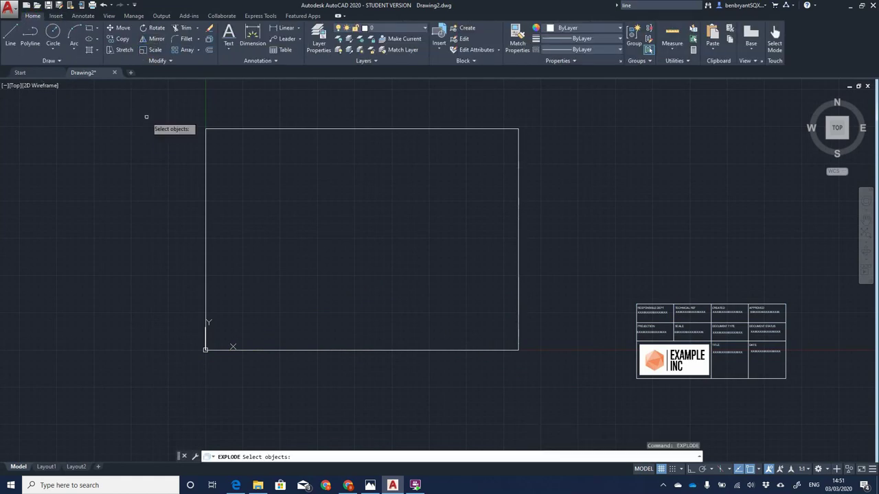
pyautogui.click(204, 151)
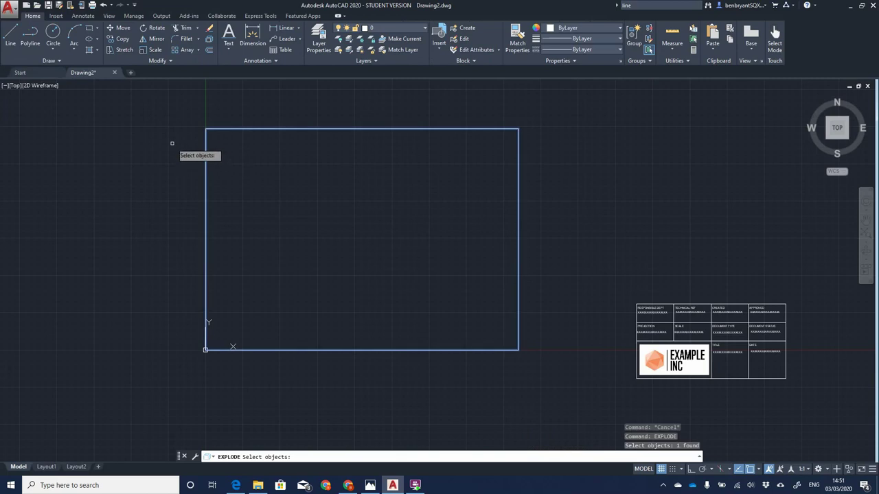
pyautogui.press('Return')
# Step: Offset the top, right and bottom border edges 10 units inward
pyautogui.write('offset')
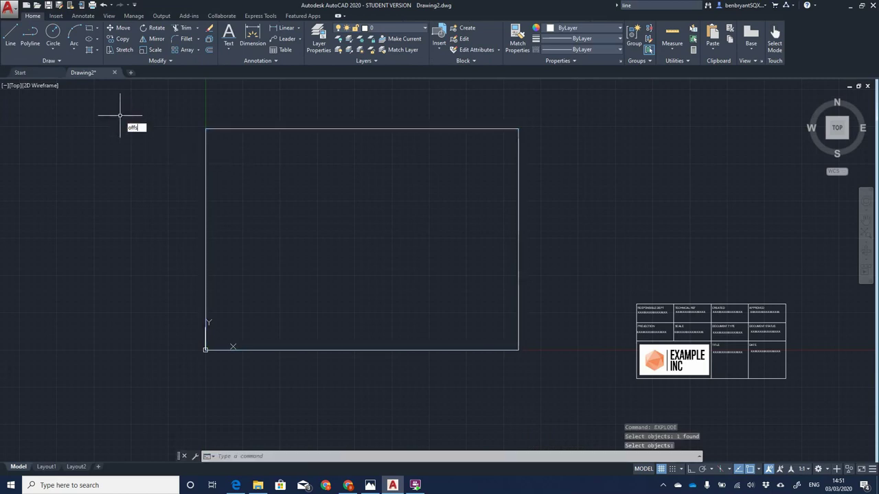
pyautogui.press('Return')
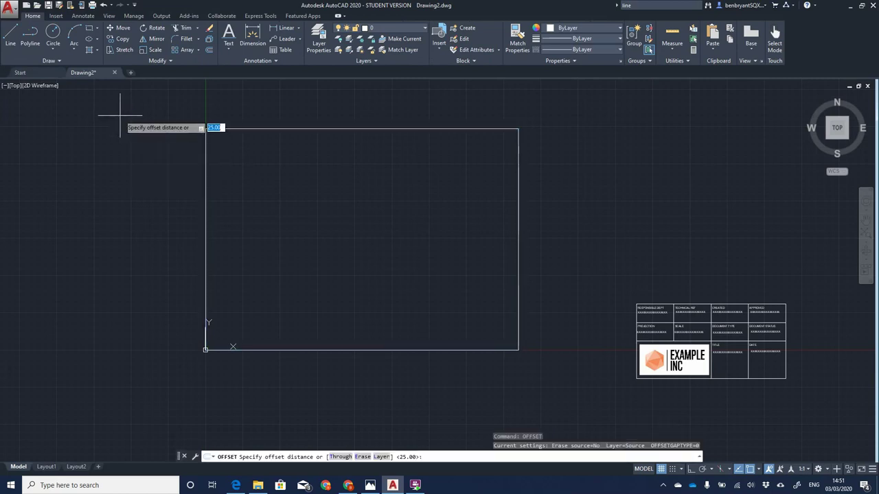
pyautogui.write('10')
pyautogui.press('Return')
pyautogui.click(280, 130)
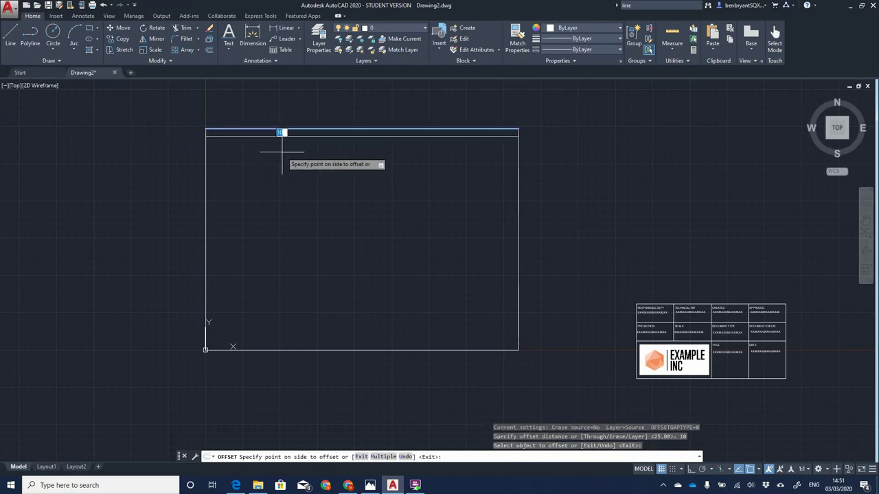
pyautogui.click(281, 151)
pyautogui.click(519, 242)
pyautogui.click(480, 239)
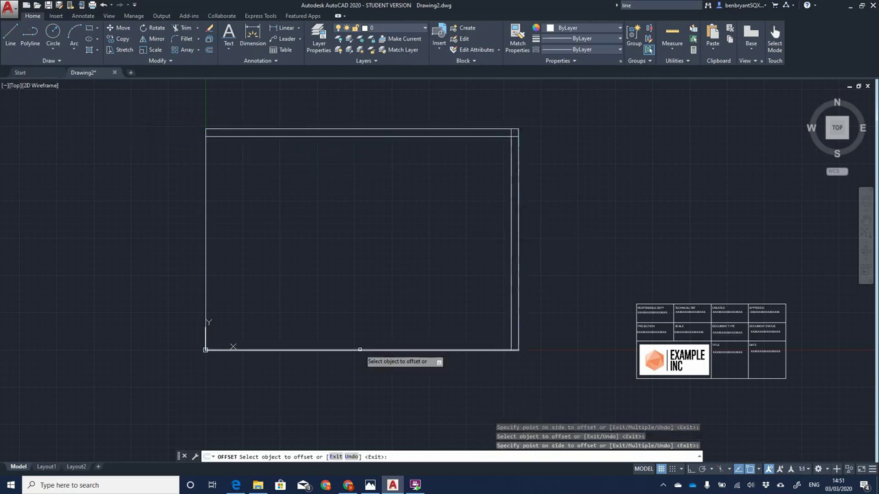
pyautogui.click(359, 349)
pyautogui.click(358, 316)
pyautogui.press('Escape')
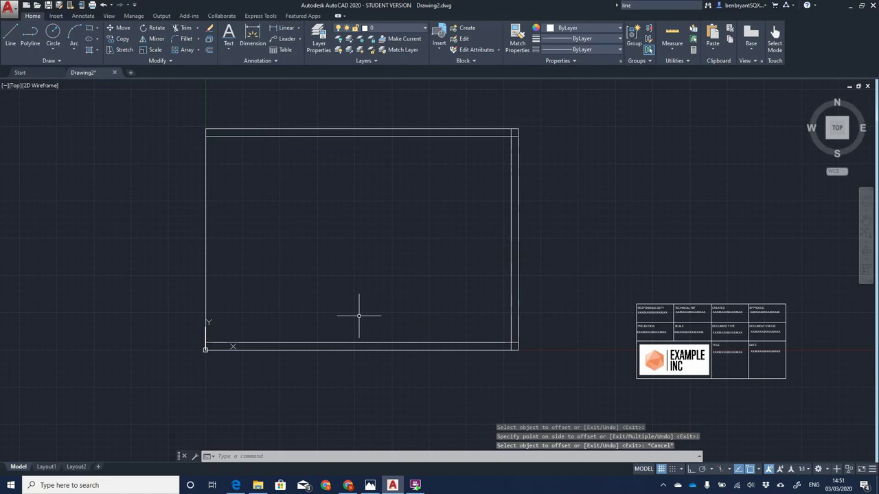
# Step: Offset the left border edge 20 units inward
pyautogui.press('Return')
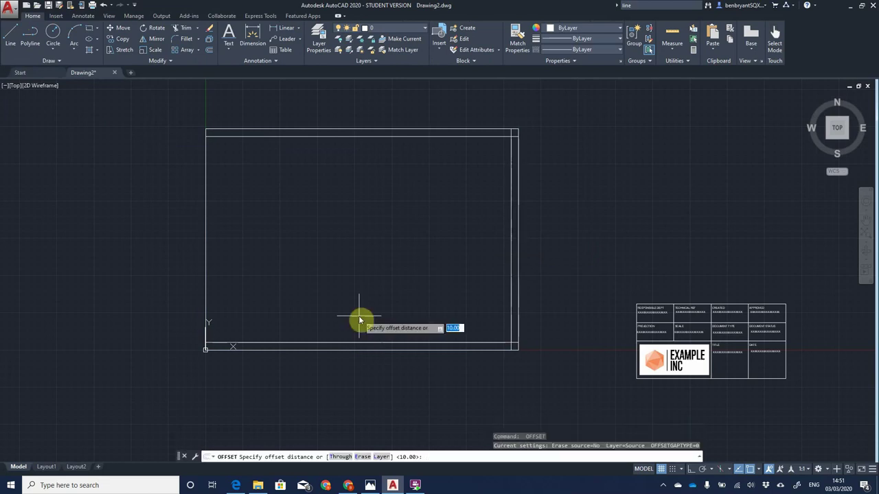
pyautogui.write('20')
pyautogui.press('Return')
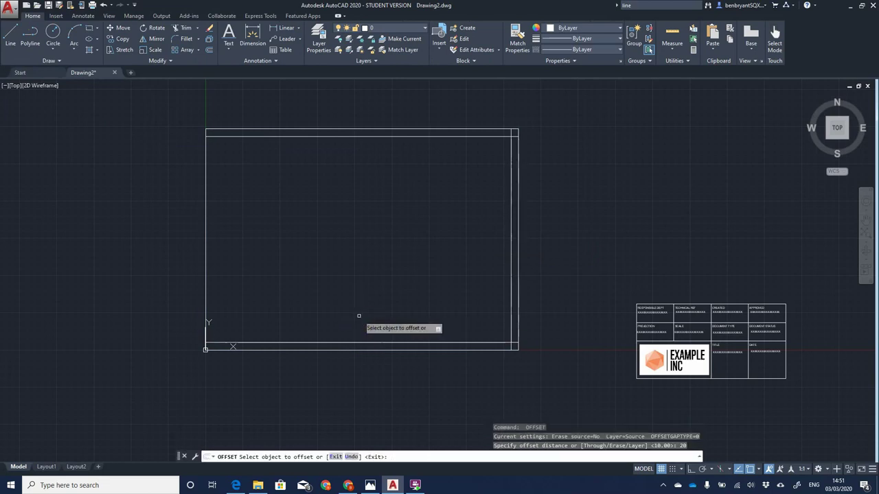
pyautogui.click(205, 211)
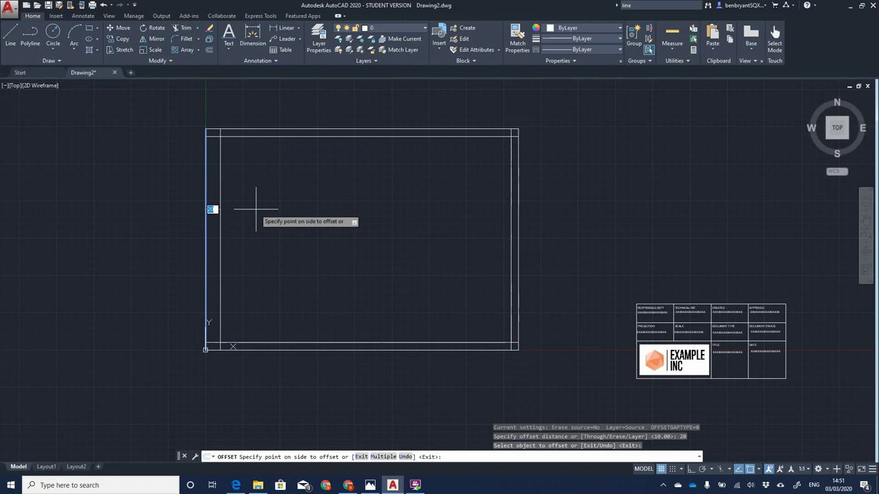
pyautogui.click(281, 221)
pyautogui.press('Escape')
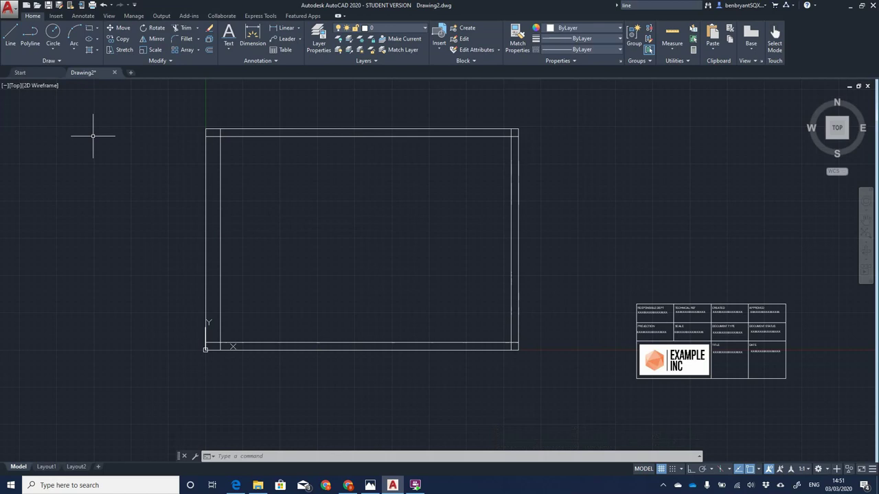
# Step: Trim away the outer top, bottom and right lines and the top-left corner stubs
pyautogui.write('trim')
pyautogui.press('Return')
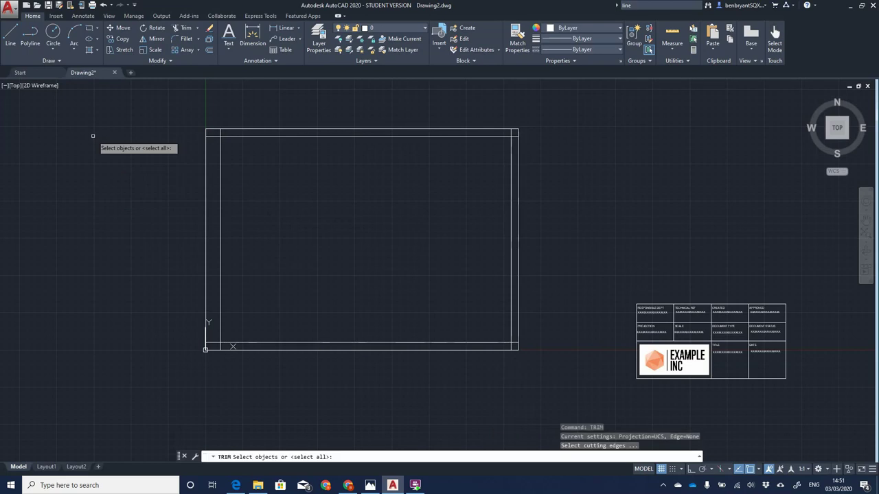
pyautogui.click(114, 88)
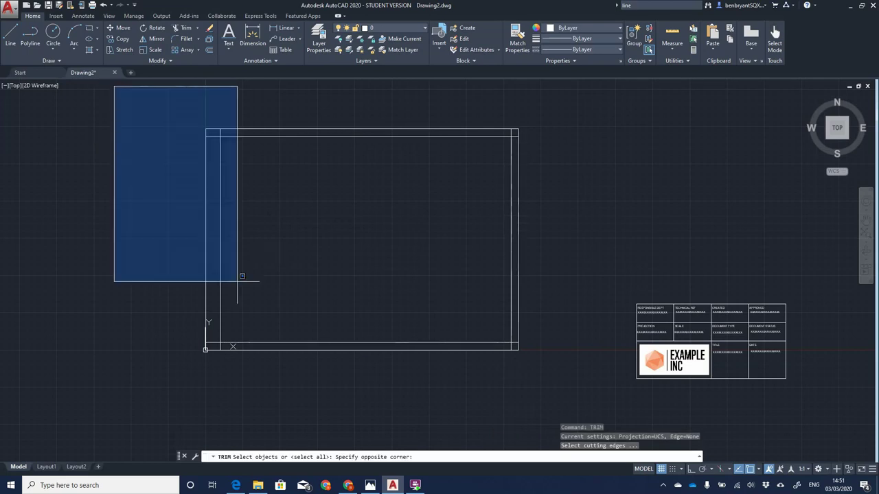
pyautogui.click(564, 390)
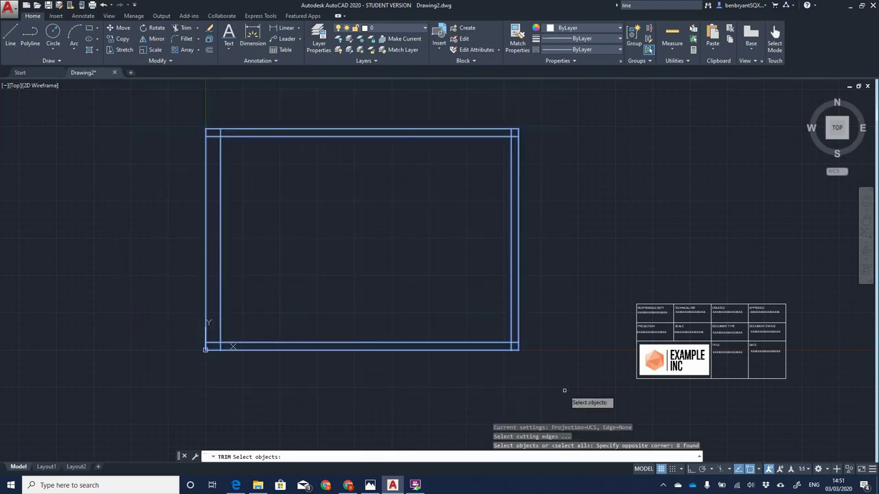
pyautogui.press('Return')
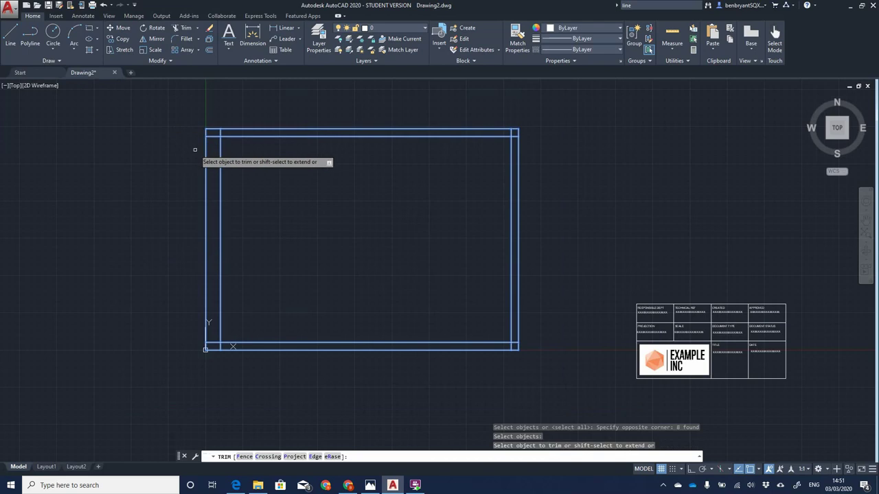
pyautogui.click(267, 129)
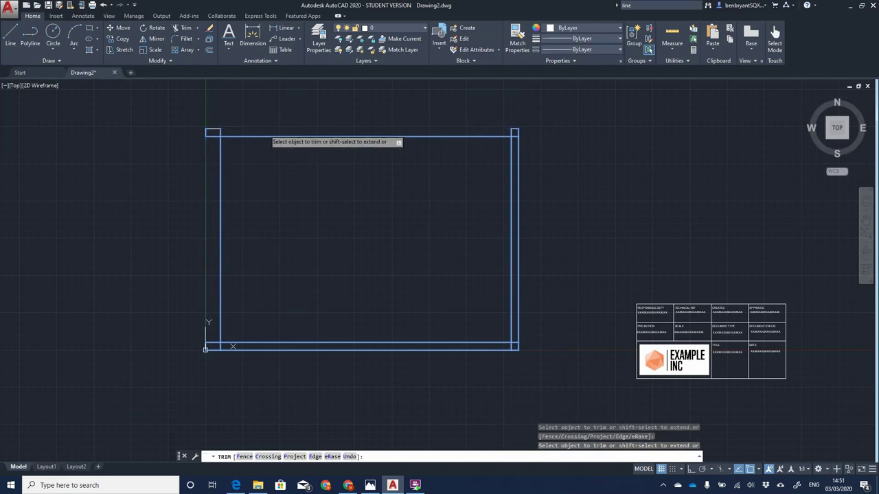
pyautogui.click(270, 347)
pyautogui.click(518, 246)
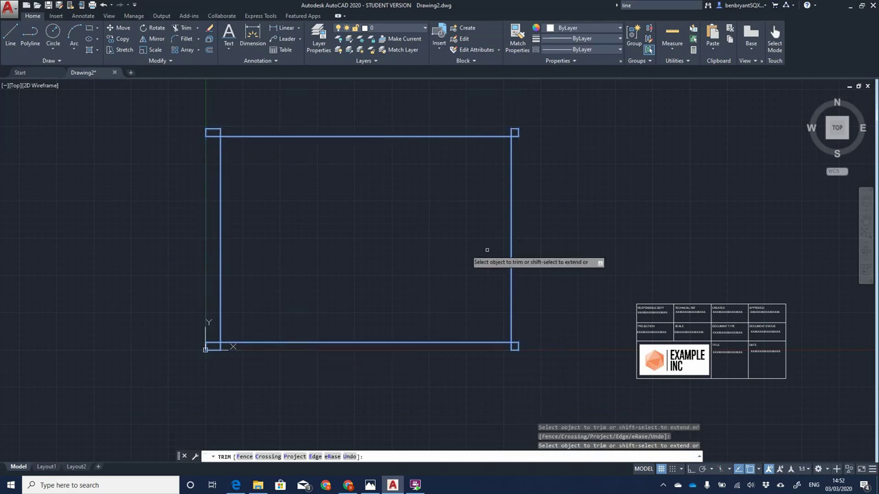
pyautogui.click(213, 137)
pyautogui.click(220, 132)
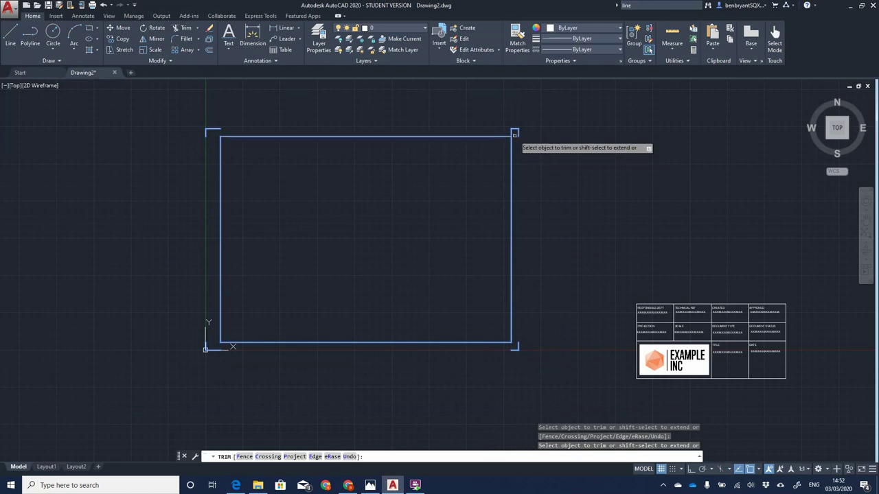
pyautogui.rightClick(397, 189)
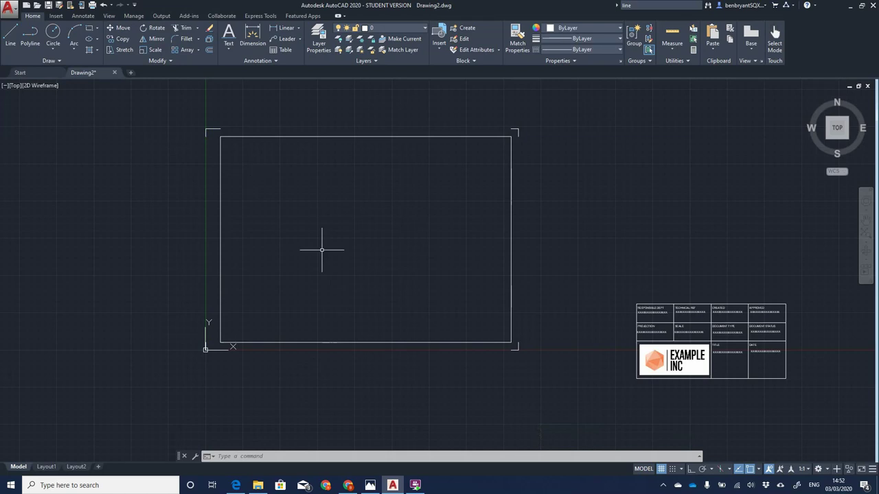
# Step: Move the title block by its bottom-right corner into the border's bottom-right corner
pyautogui.write('ove')
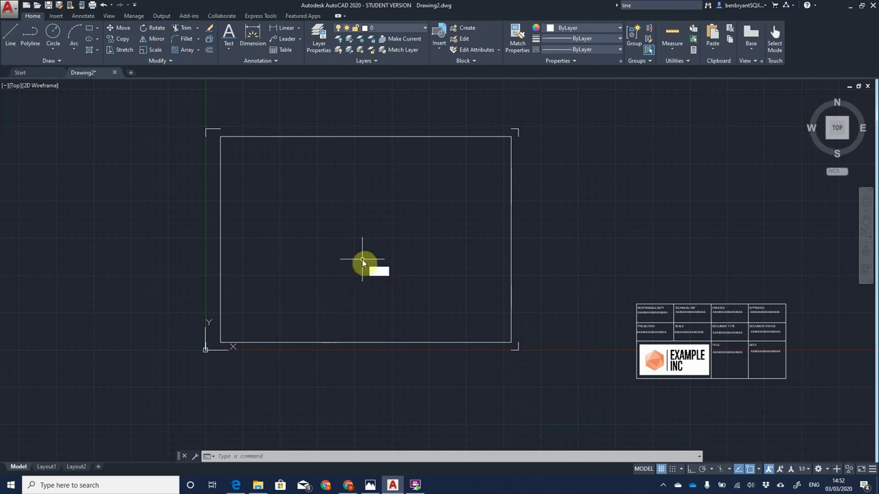
pyautogui.write('ve')
pyautogui.press('Return')
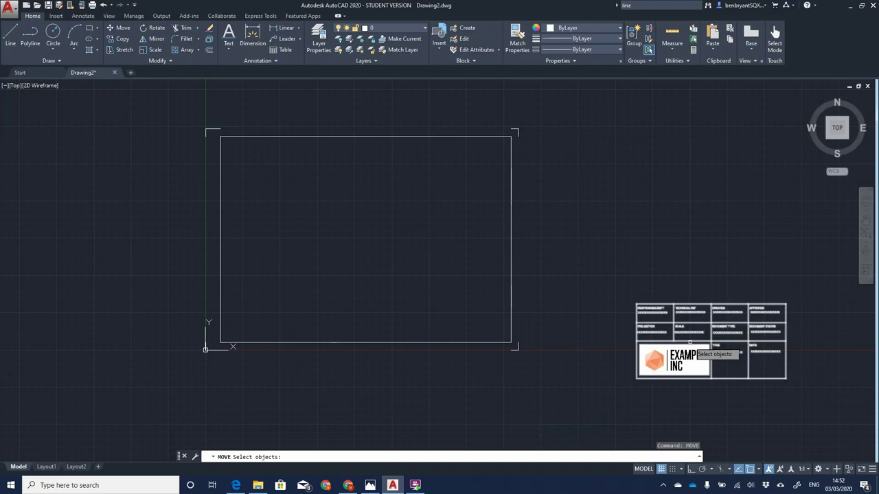
pyautogui.click(694, 320)
pyautogui.press('Return')
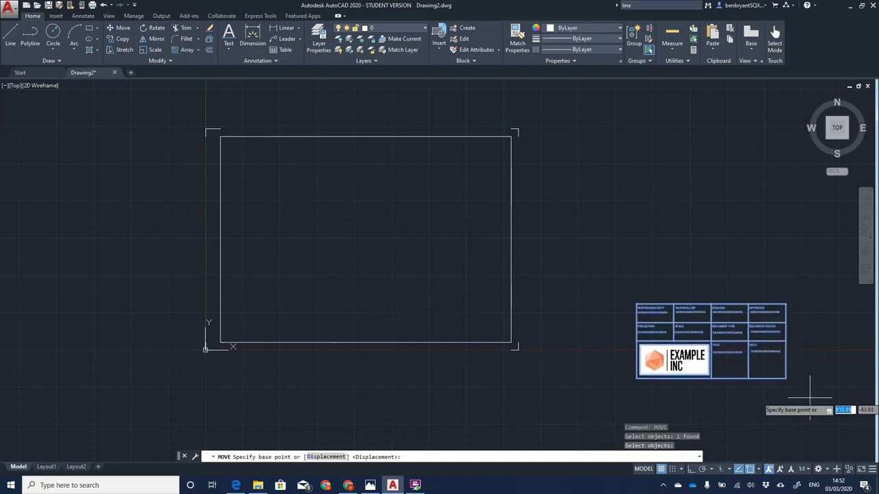
pyautogui.click(786, 377)
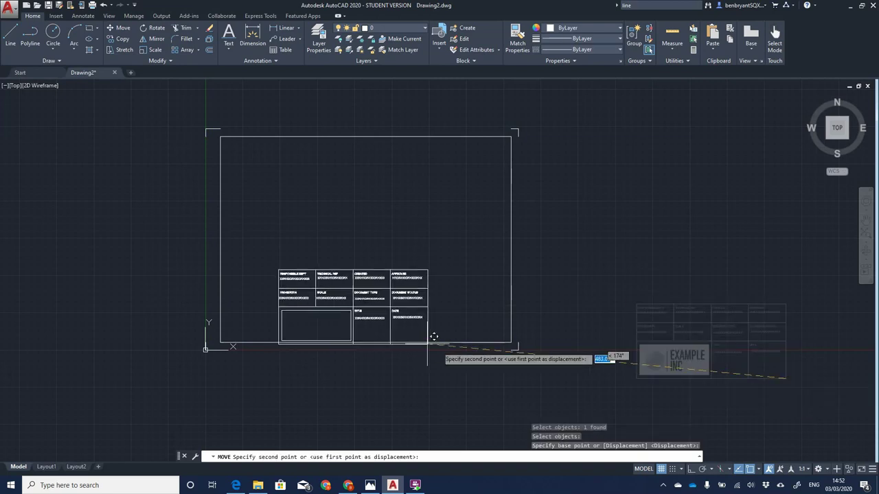
pyautogui.click(510, 342)
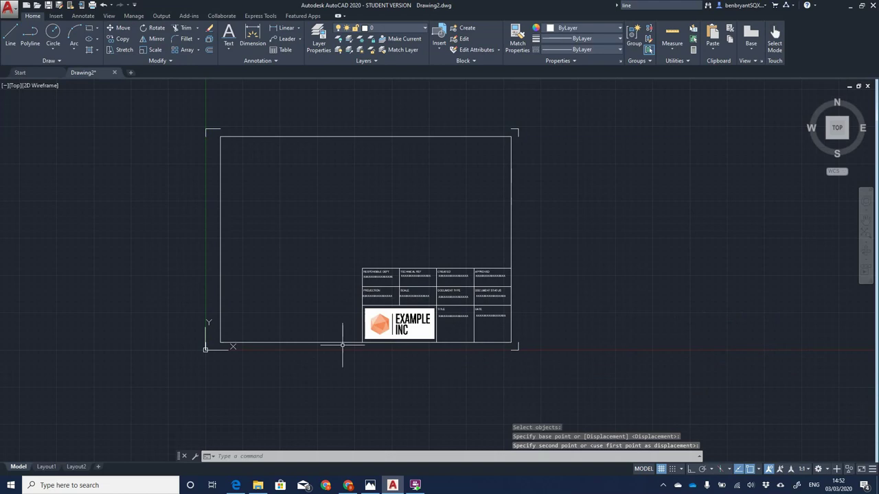
# Step: Switch to the Layout1 paper sheet
pyautogui.scroll(3, 324, 247)
pyautogui.scroll(-3, 323, 247)
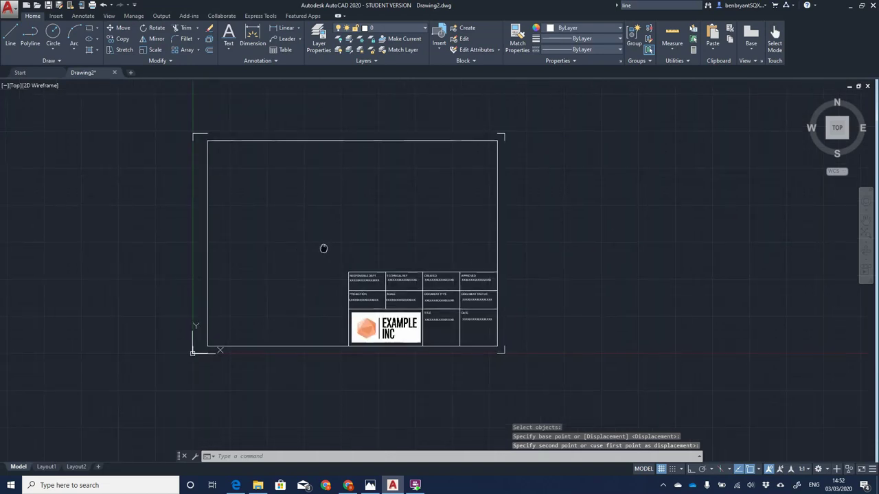
pyautogui.scroll(3, 383, 247)
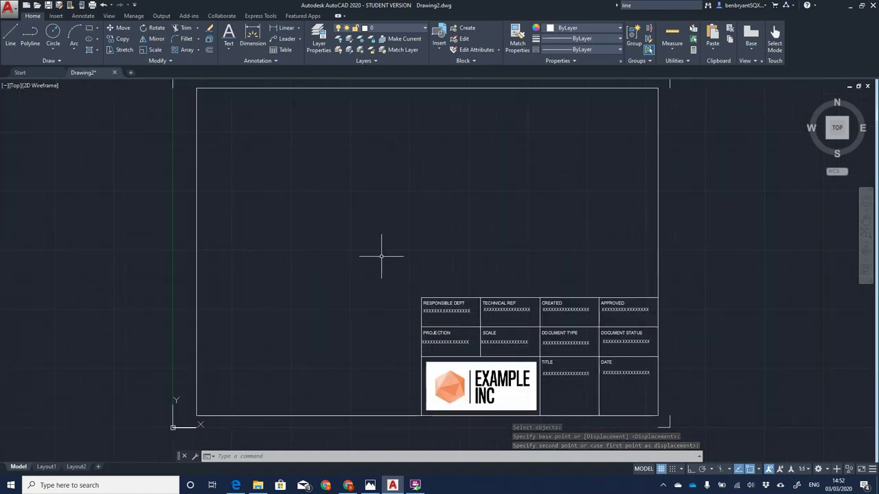
pyautogui.scroll(-2, 380, 255)
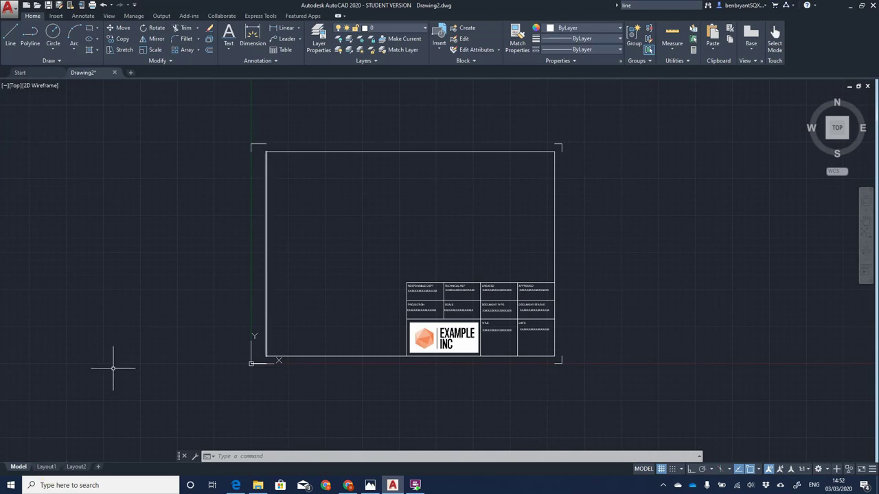
pyautogui.click(48, 467)
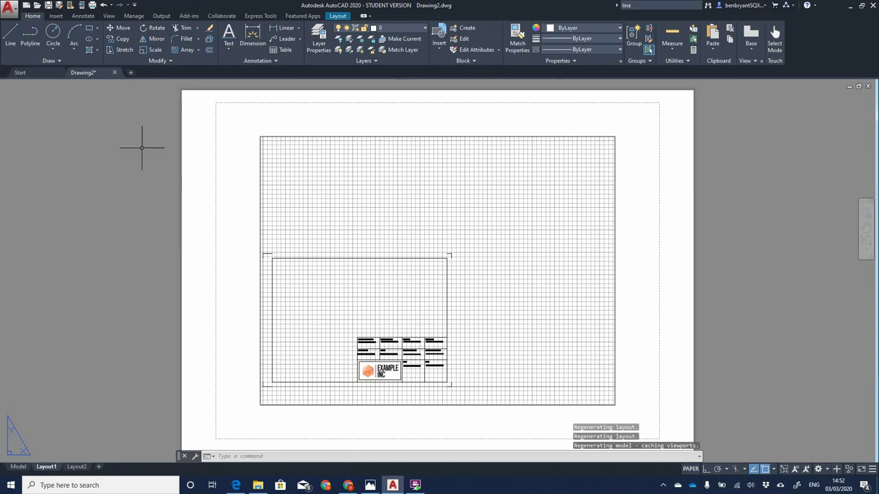
# Step: Back in model space, start WBLOCK and name the output file A3 Block
pyautogui.click(18, 467)
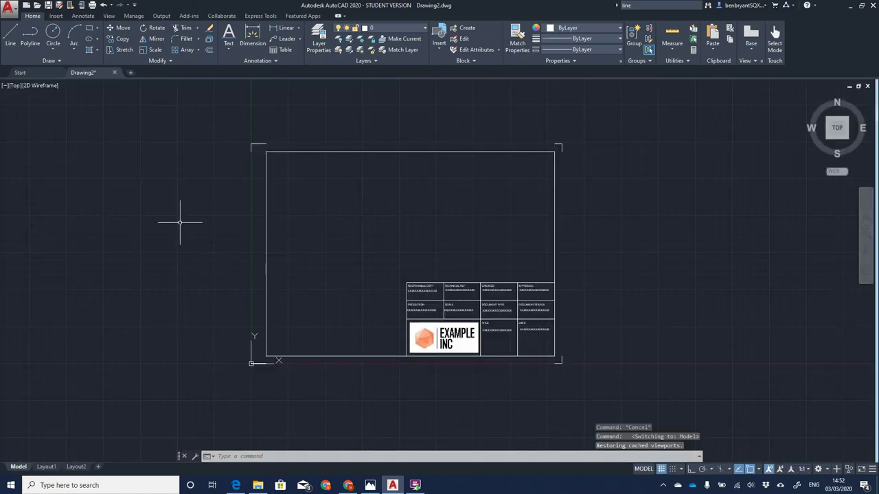
pyautogui.write('WBLOCK')
pyautogui.press('Return')
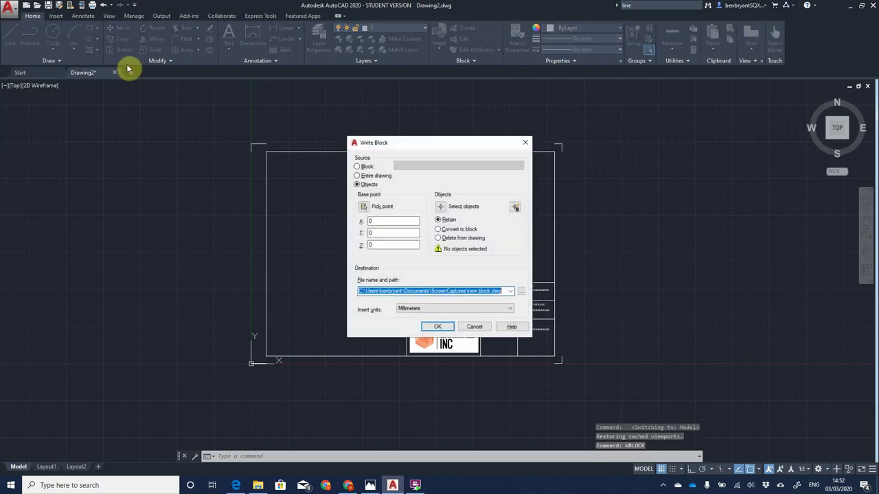
pyautogui.click(522, 291)
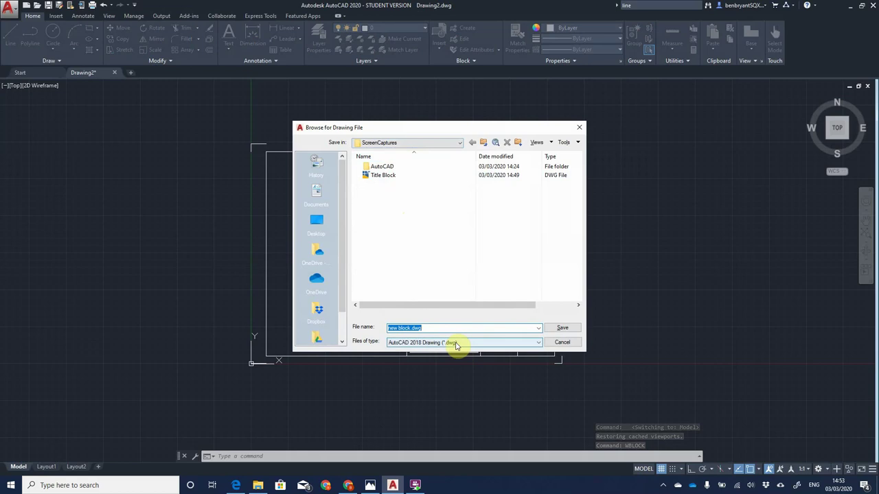
pyautogui.write('a3')
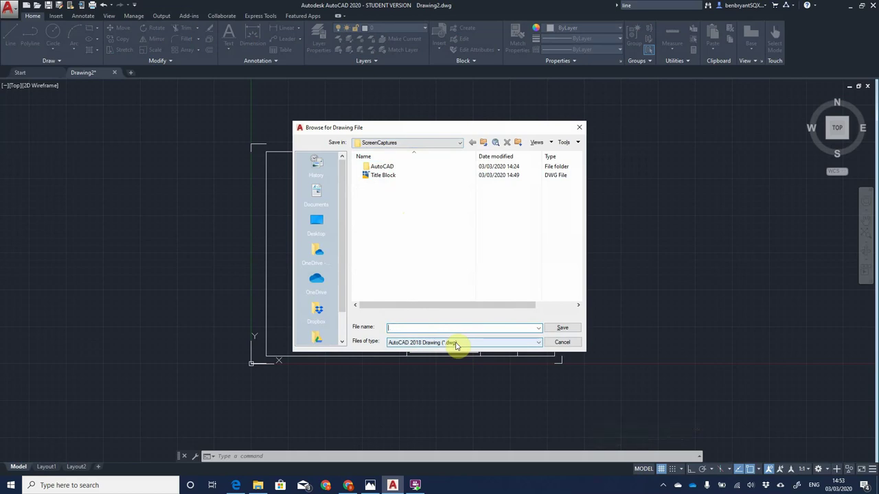
pyautogui.write('A3 Block')
pyautogui.press('Return')
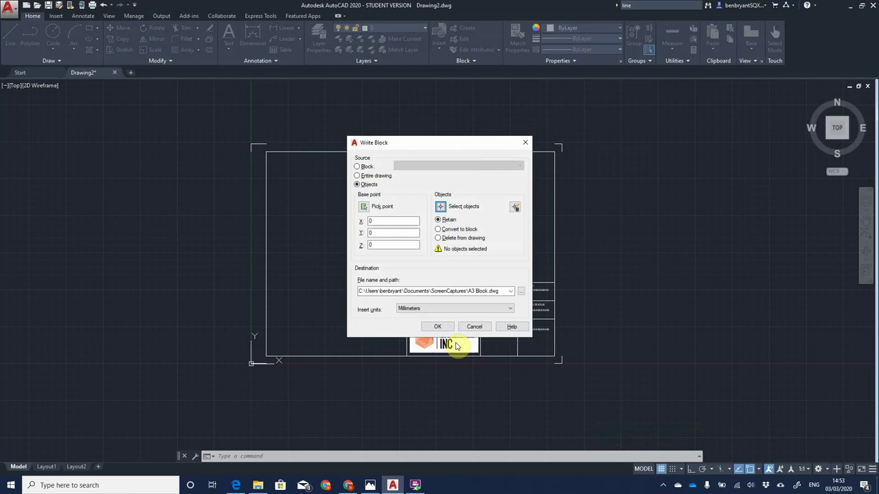
# Step: Window-select the border and title block (13 objects) and write out A3 Block.dwg
pyautogui.click(440, 206)
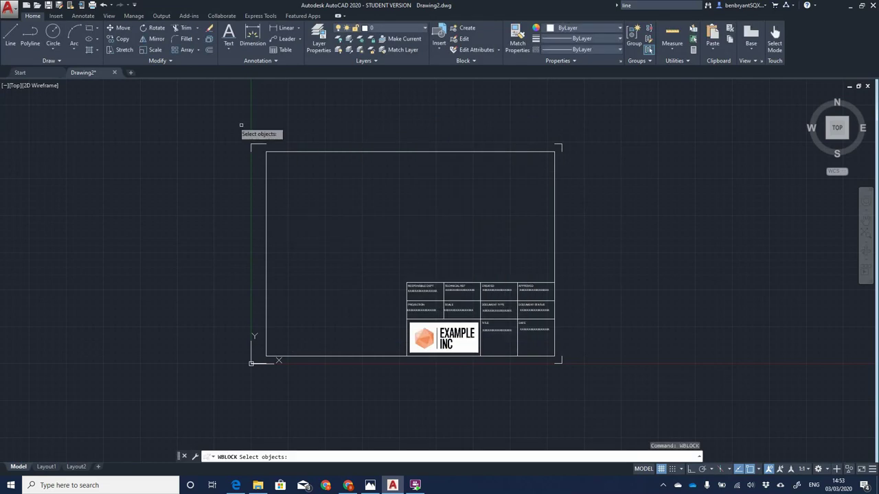
pyautogui.click(198, 105)
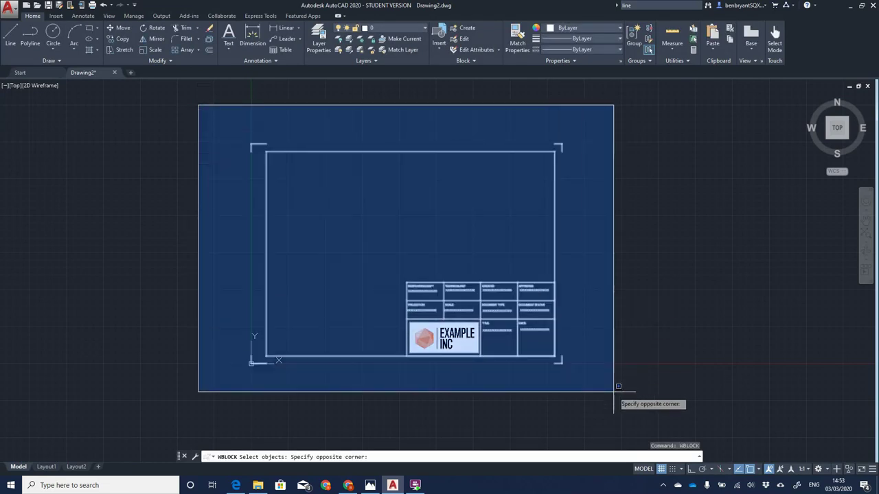
pyautogui.click(606, 387)
pyautogui.press('Return')
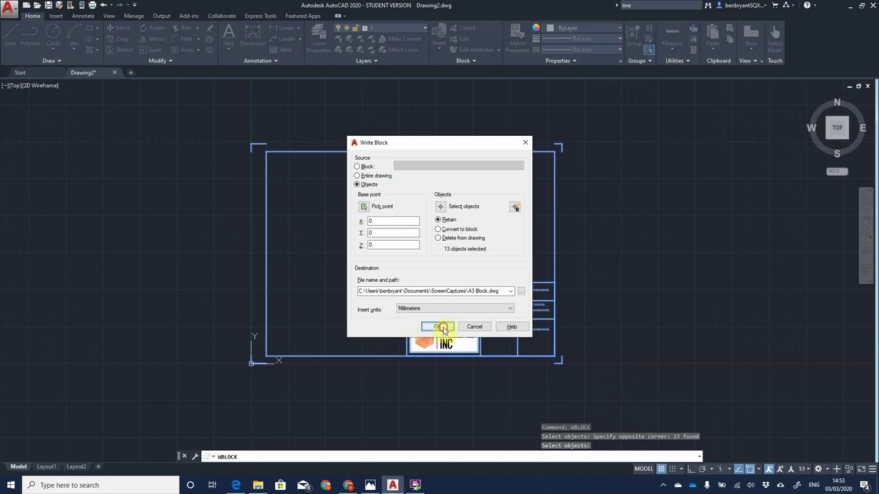
pyautogui.click(442, 328)
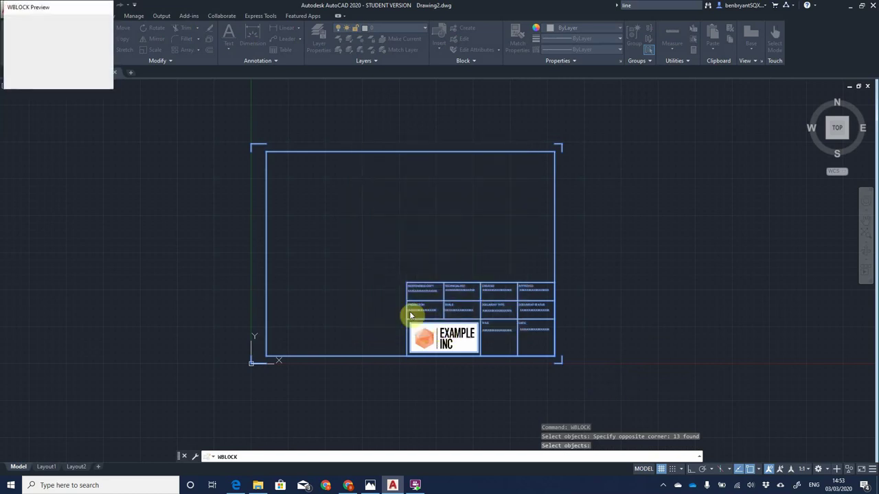
# Step: On Layout1, delete the existing viewport
pyautogui.click(45, 467)
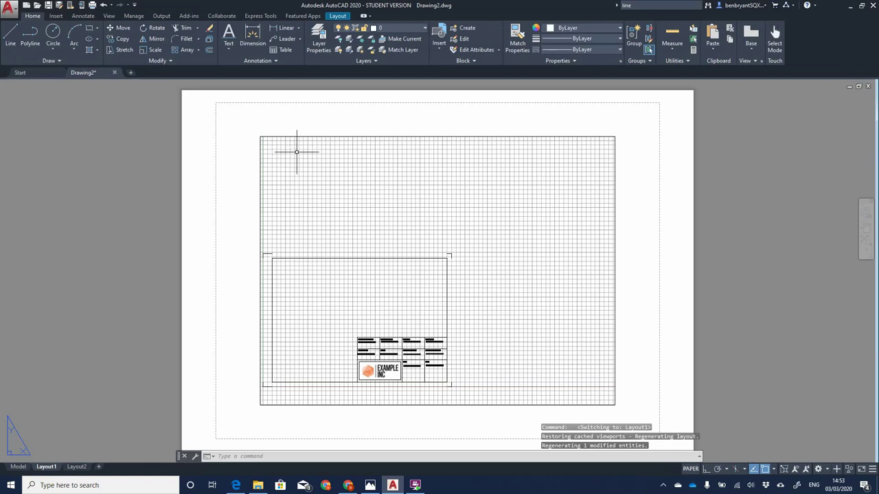
pyautogui.click(301, 137)
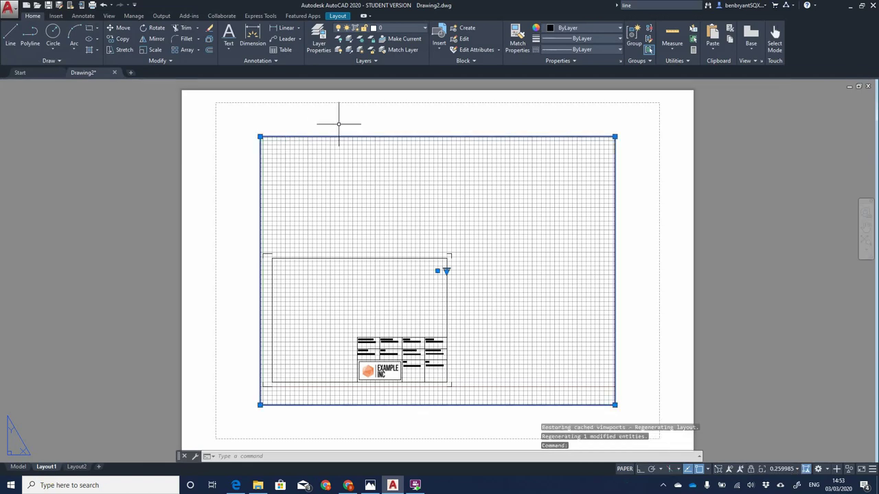
pyautogui.press('Delete')
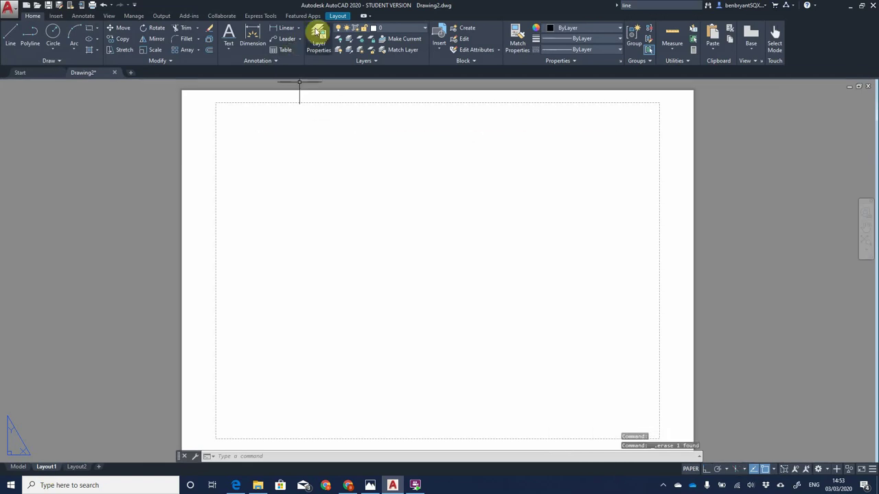
# Step: Change Layout1's page setup paper size to ISO A3 (420 x 297 mm)
pyautogui.click(340, 16)
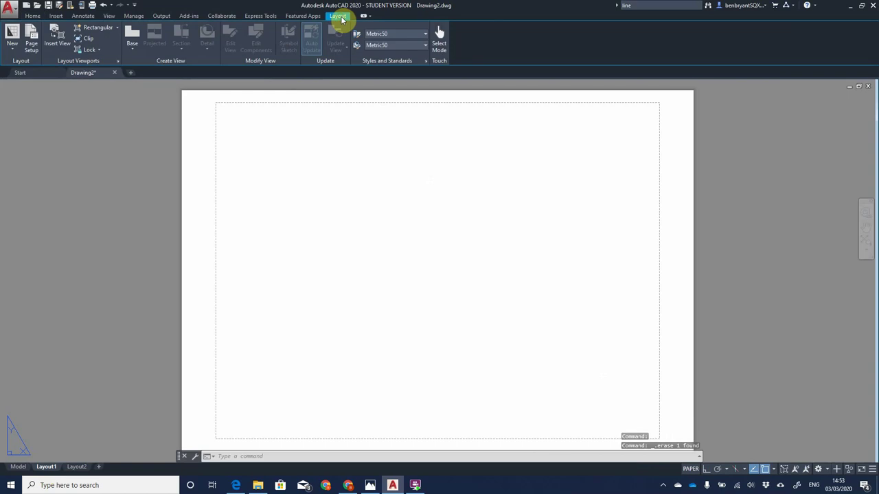
pyautogui.click(31, 47)
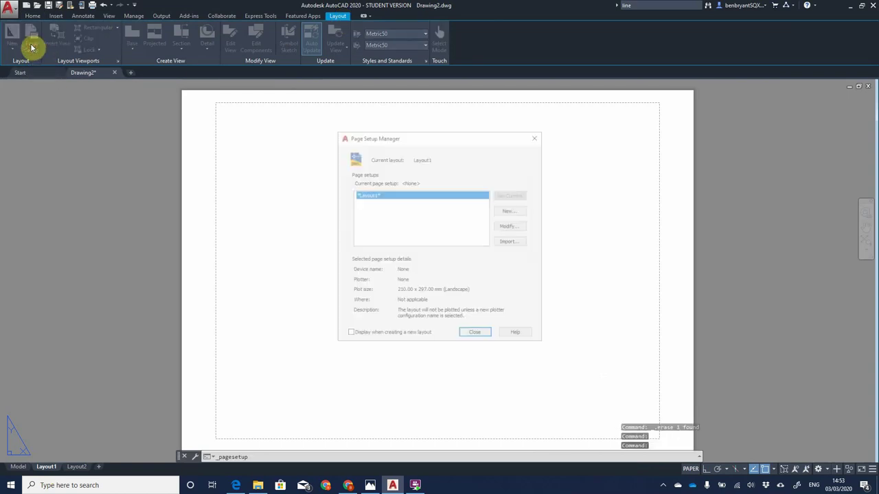
pyautogui.click(508, 226)
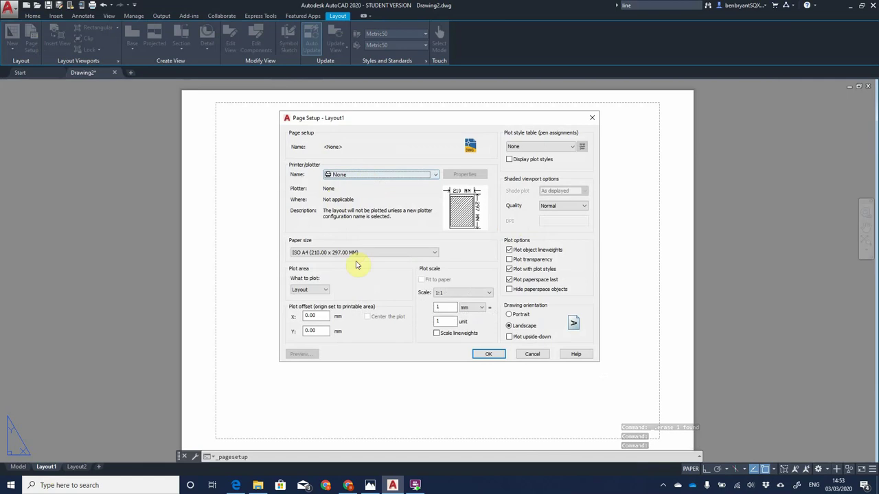
pyautogui.click(324, 252)
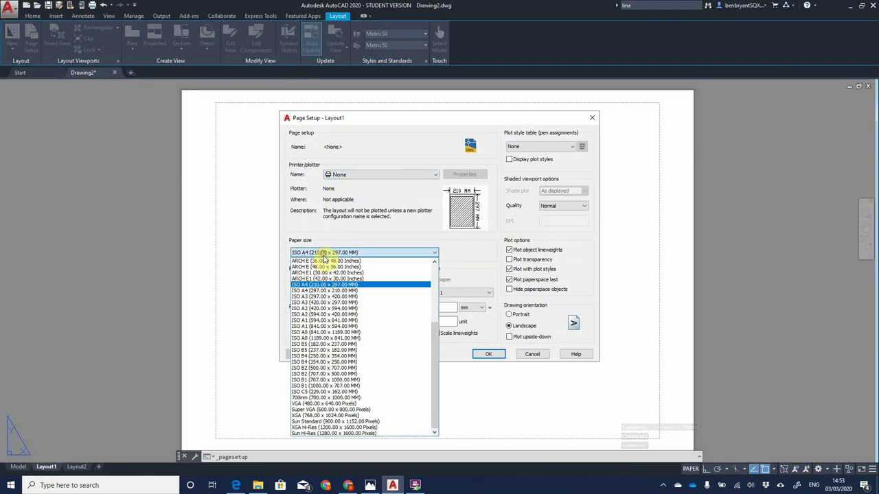
pyautogui.click(362, 303)
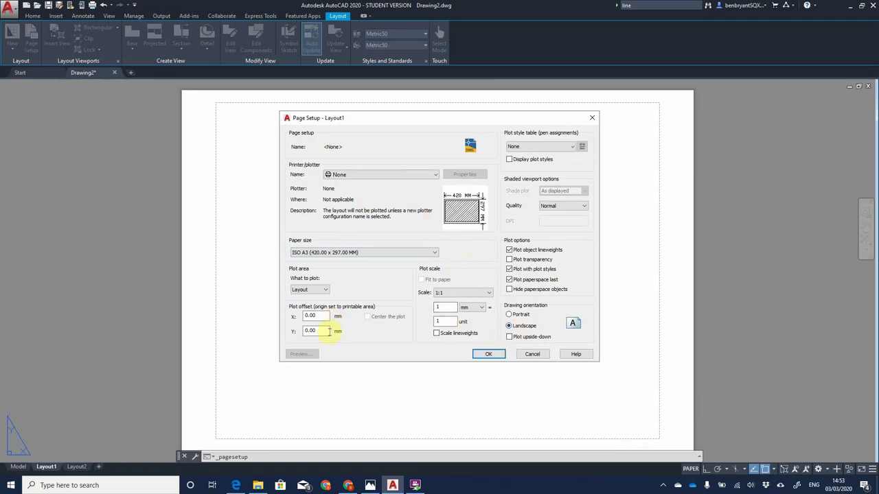
pyautogui.click(488, 354)
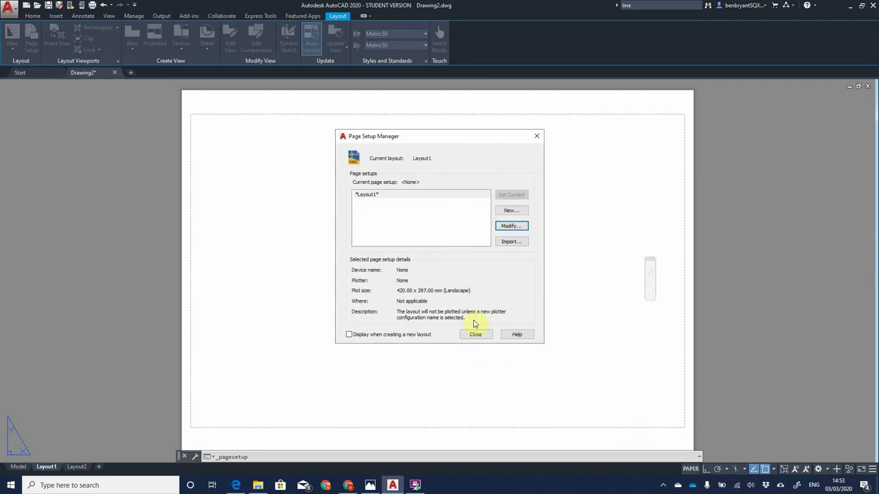
pyautogui.click(475, 334)
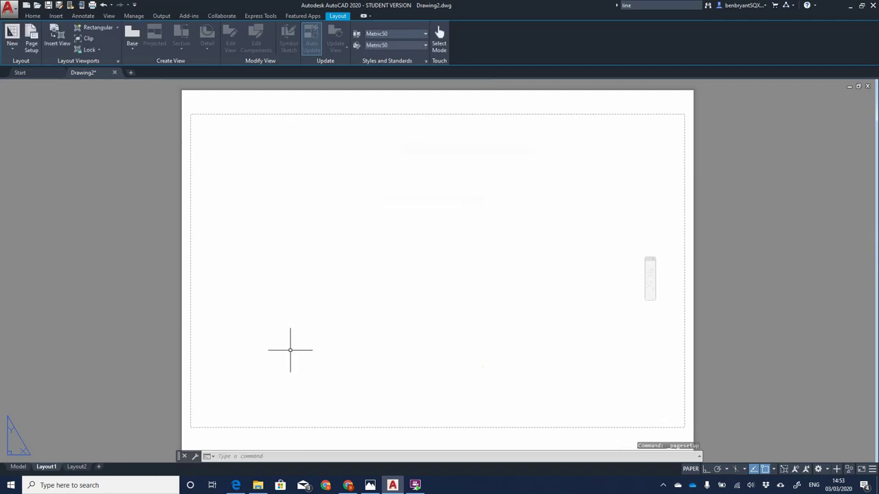
# Step: Open the Recent blocks palette, dock it beside the drawing and cancel the premature insert
pyautogui.click(55, 15)
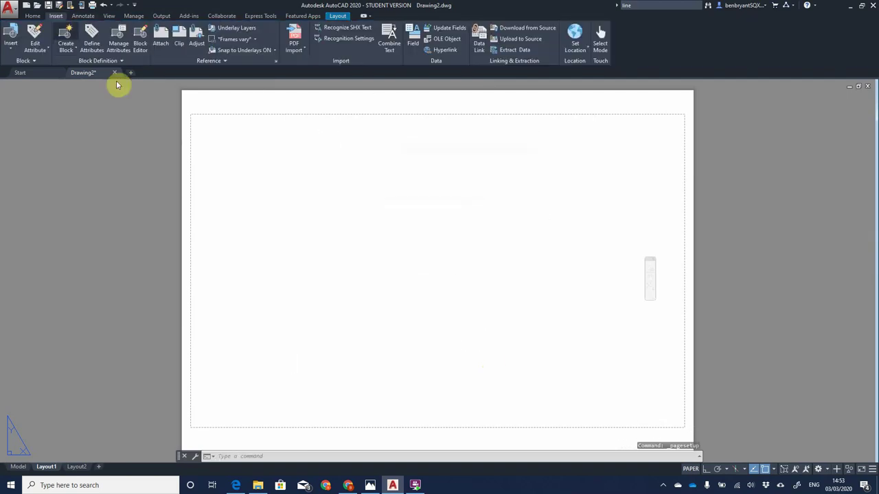
pyautogui.click(11, 37)
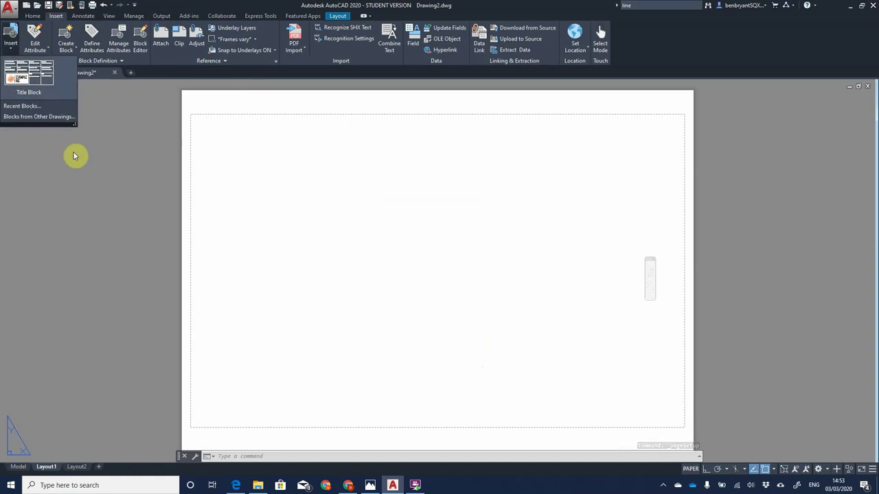
pyautogui.click(38, 108)
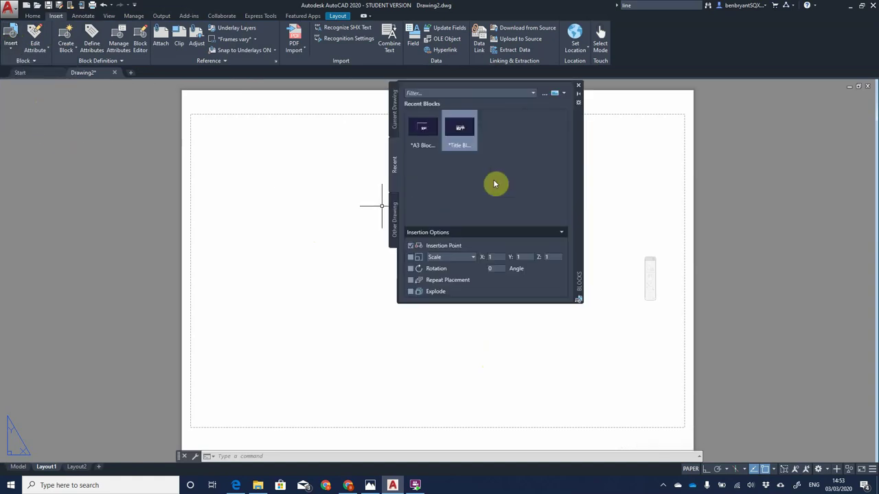
pyautogui.click(424, 130)
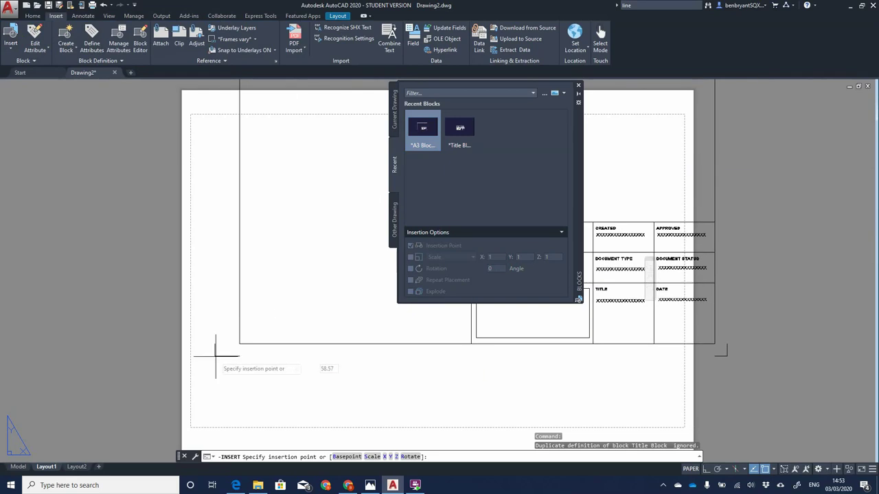
pyautogui.moveTo(200, 413); pyautogui.dragTo(310, 251, button='middle')
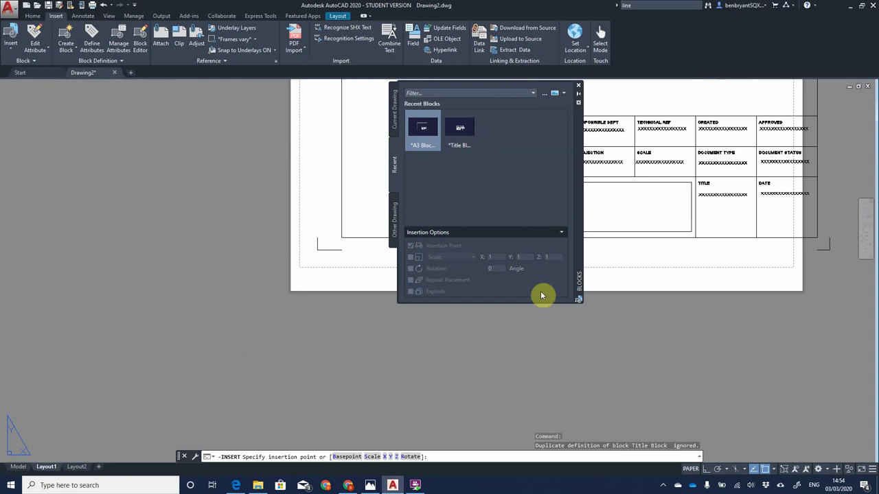
pyautogui.moveTo(579, 245)
pyautogui.mouseDown()
pyautogui.moveTo(622, 279)
pyautogui.moveTo(875, 403)
pyautogui.mouseUp()
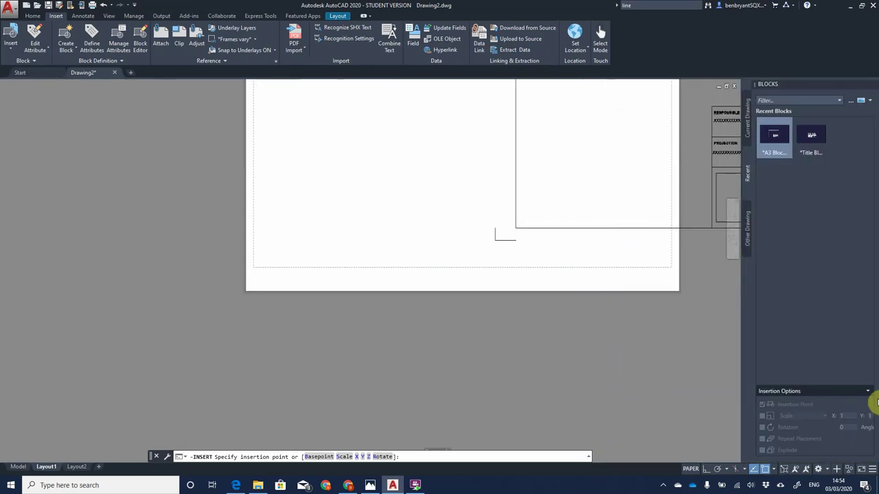
pyautogui.press('Escape')
pyautogui.scroll(-4, 455, 261)
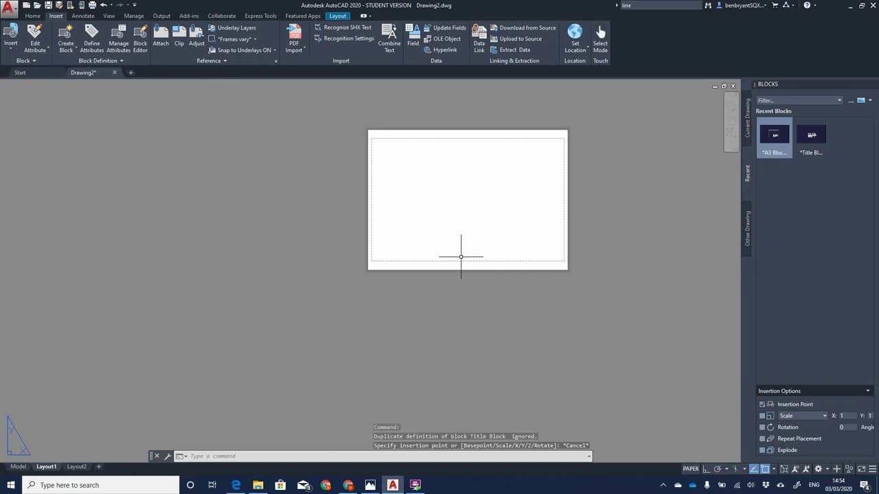
pyautogui.scroll(4, 378, 231)
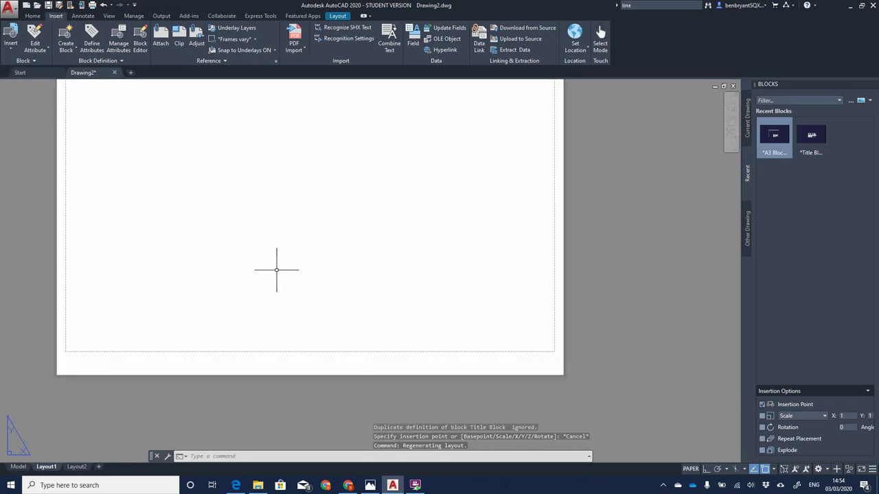
pyautogui.moveTo(276, 268); pyautogui.dragTo(406, 258, button='middle')
# Step: Insert A3 Block at the sheet's lower-left corner and recentre the whole sheet
pyautogui.click(776, 135)
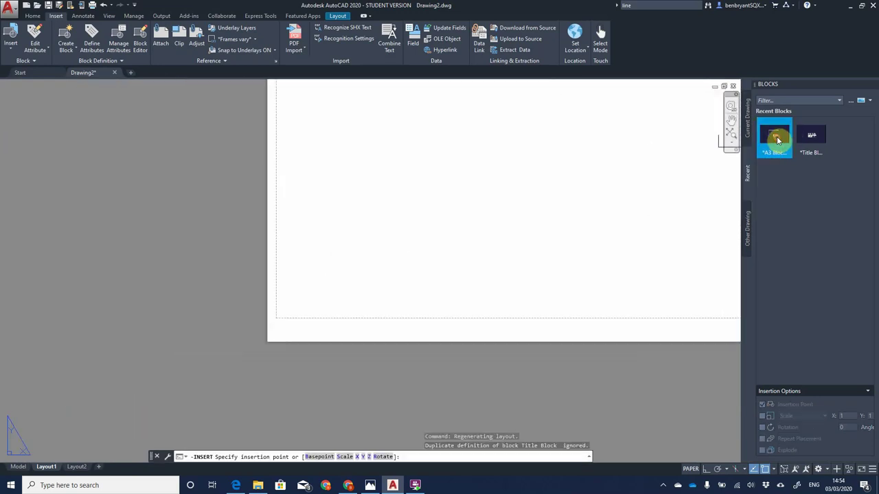
pyautogui.moveTo(198, 338); pyautogui.dragTo(442, 356, button='middle')
pyautogui.scroll(5, 477, 345)
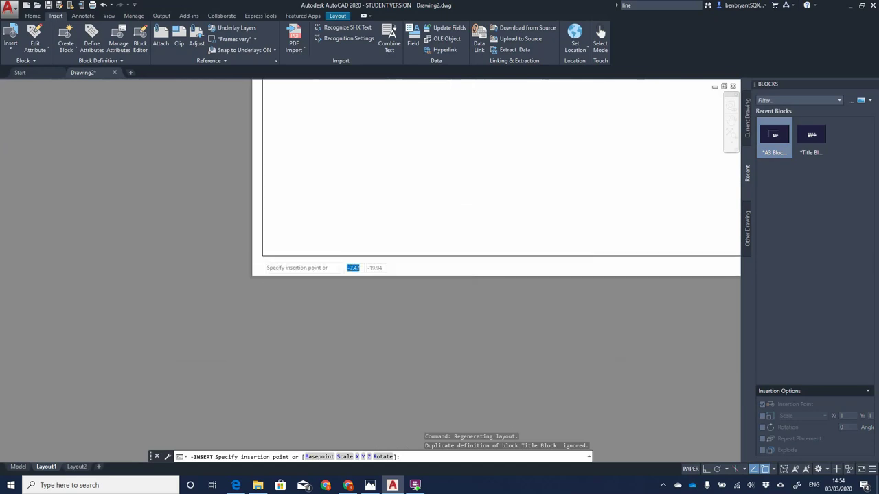
pyautogui.moveTo(209, 277); pyautogui.dragTo(291, 372, button='middle')
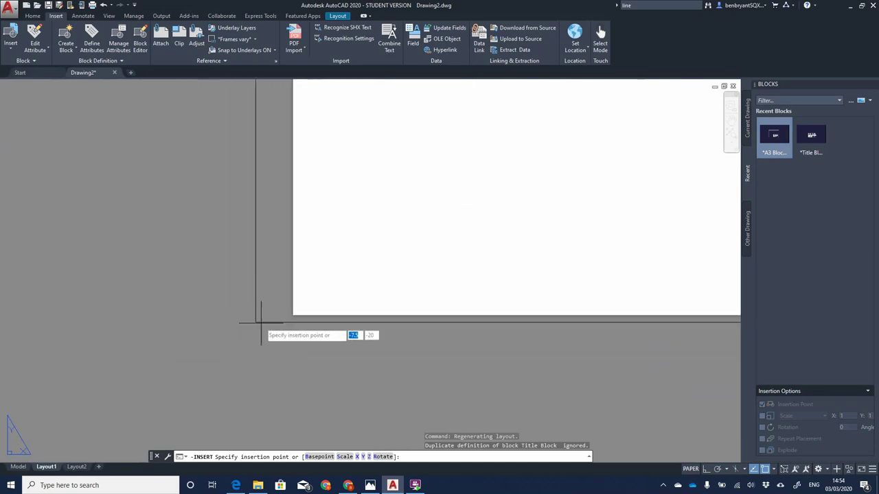
pyautogui.scroll(-1, 337, 307)
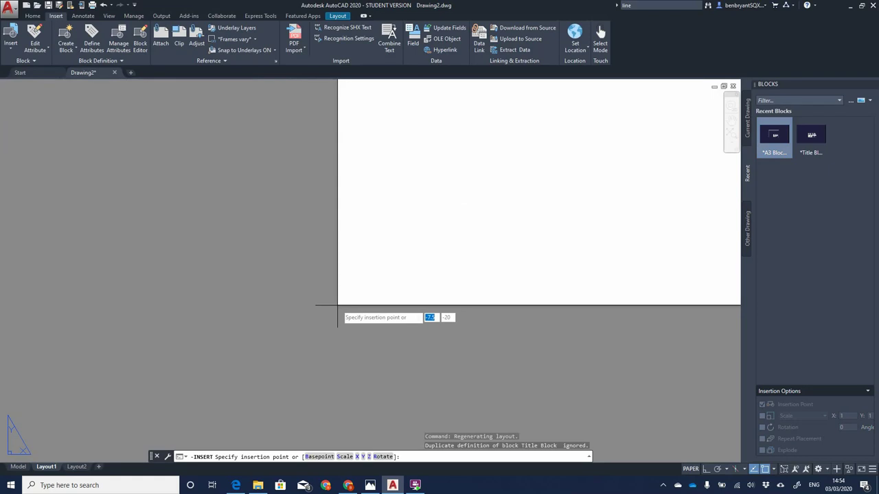
pyautogui.click(337, 305)
pyautogui.scroll(-6, 547, 198)
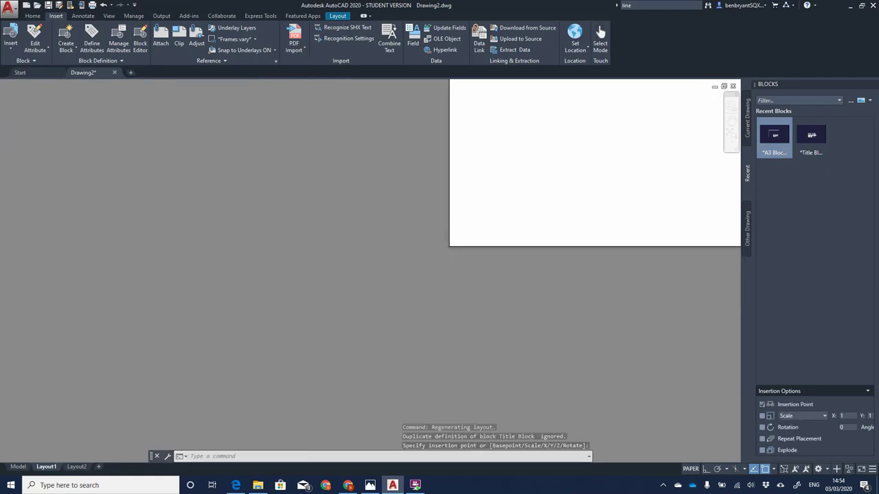
pyautogui.moveTo(549, 198); pyautogui.dragTo(389, 273, button='middle')
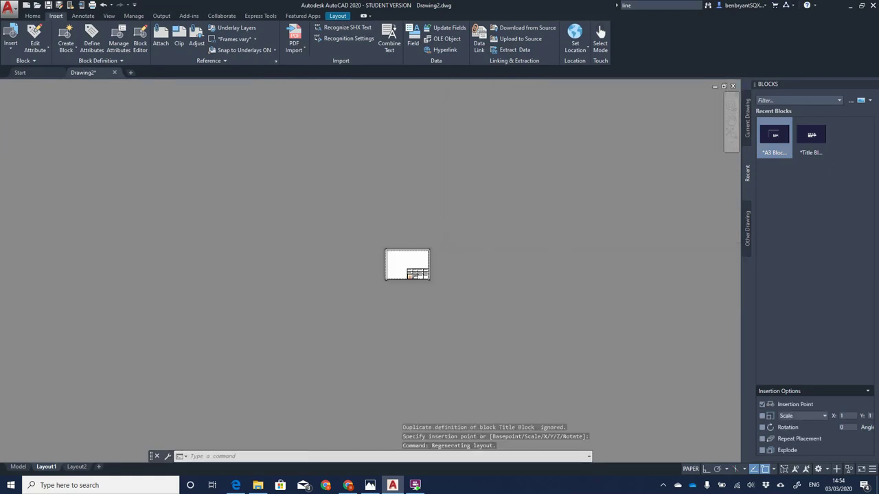
pyautogui.scroll(8, 394, 275)
pyautogui.moveTo(551, 176); pyautogui.dragTo(498, 225, button='middle')
pyautogui.scroll(2, 488, 244)
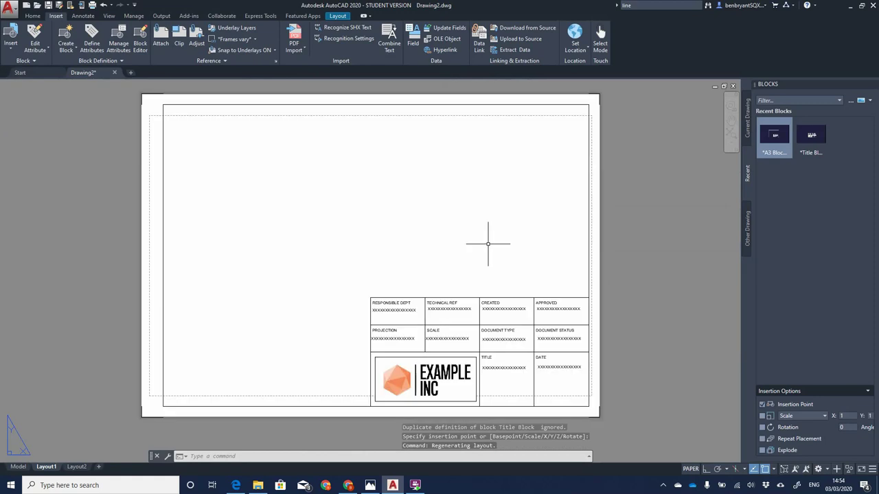
pyautogui.moveTo(400, 253); pyautogui.dragTo(402, 262, button='middle')
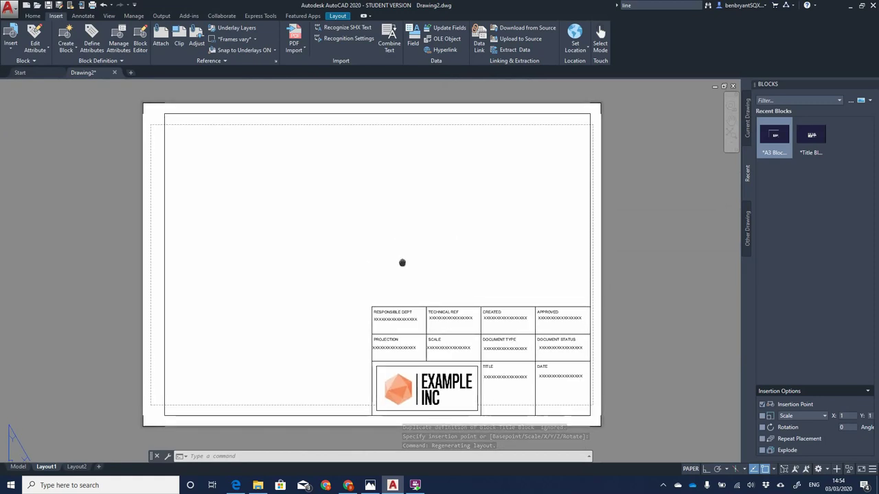
# Step: Draw a polygonal viewport along the inner border, stepping around the title block's top-left corner
pyautogui.click(337, 17)
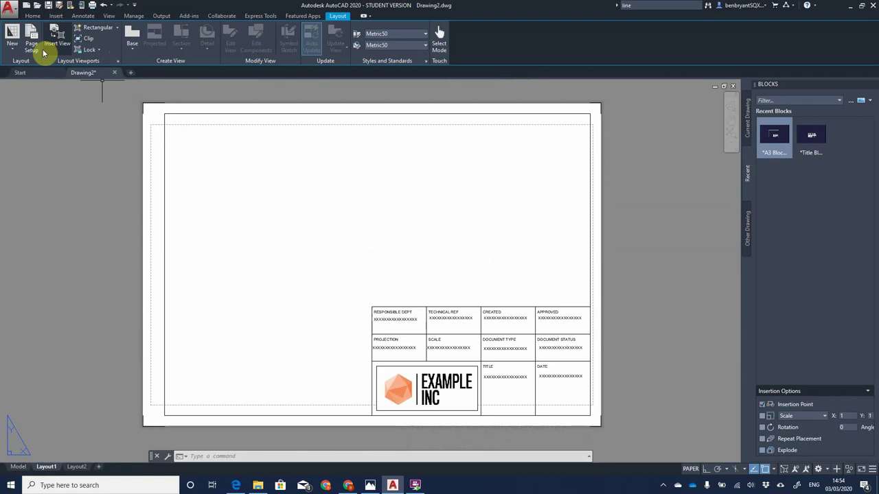
pyautogui.click(117, 31)
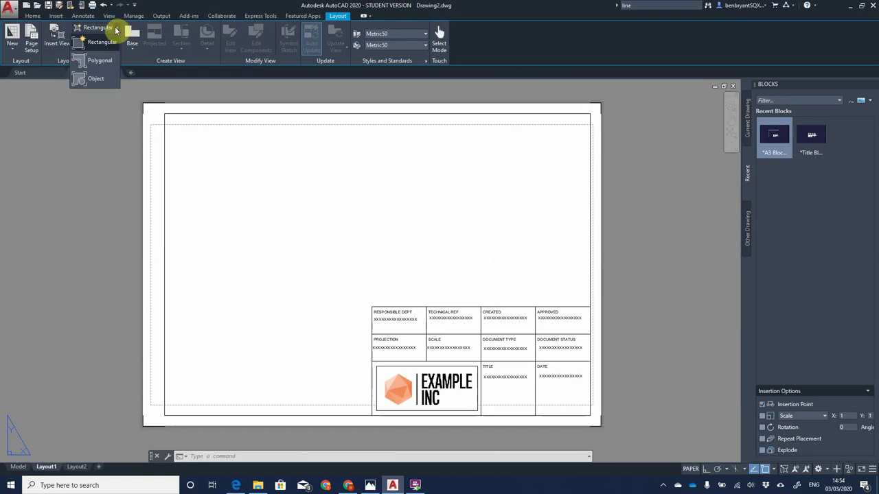
pyautogui.click(103, 61)
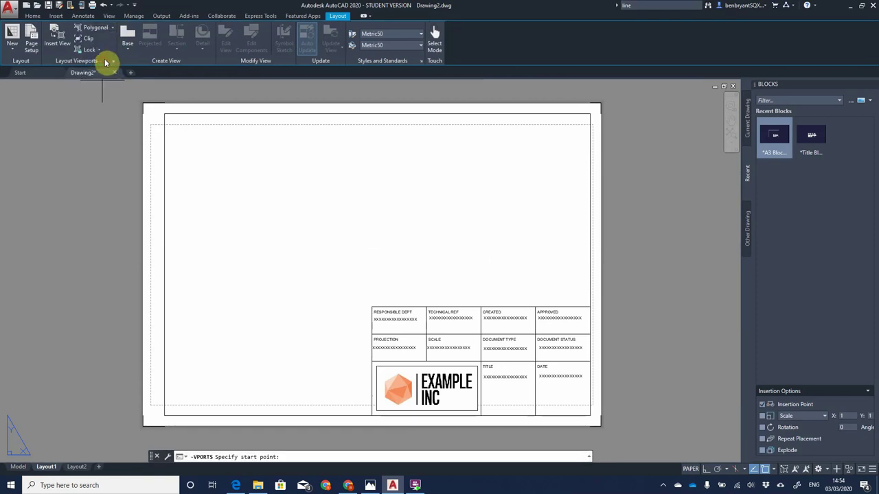
pyautogui.click(164, 416)
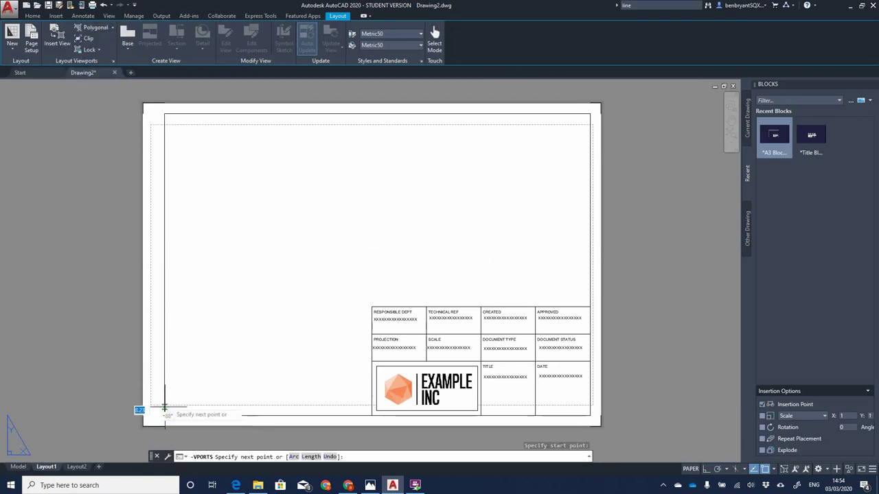
pyautogui.click(173, 113)
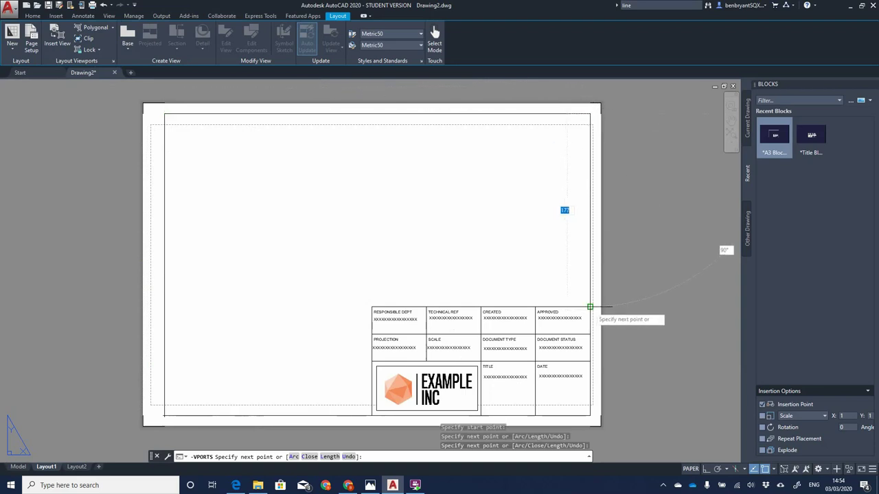
pyautogui.click(589, 307)
pyautogui.click(372, 307)
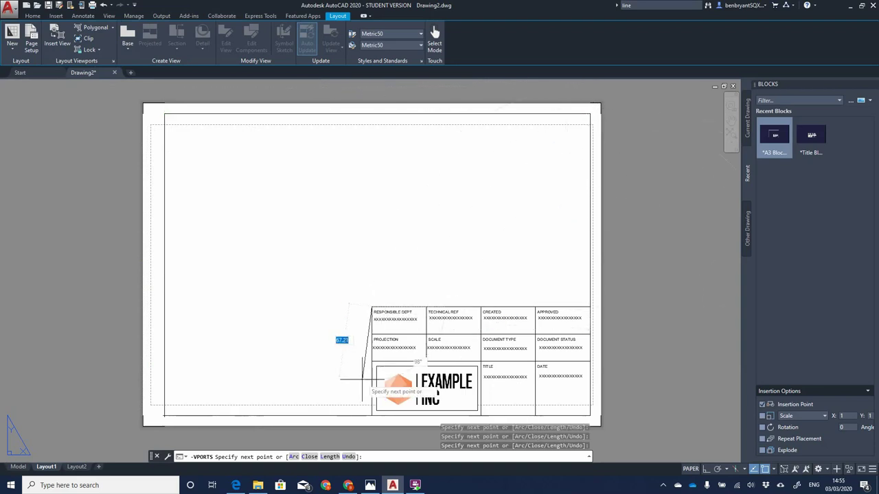
pyautogui.click(371, 415)
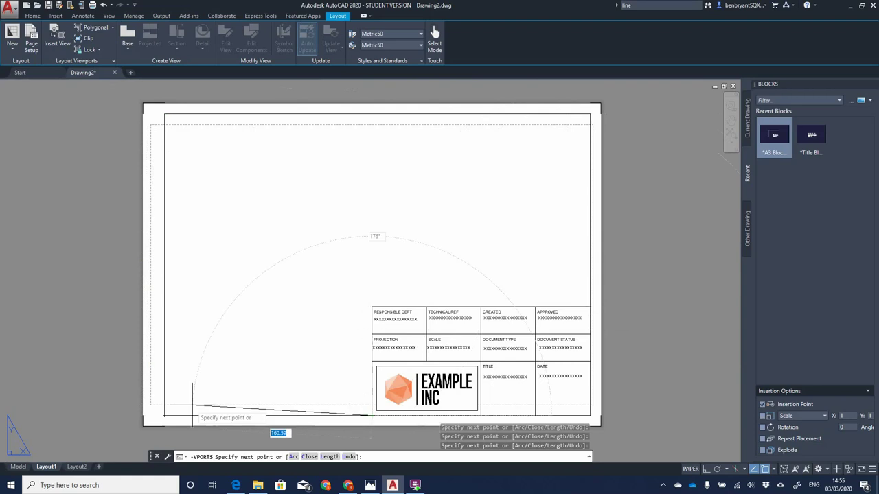
pyautogui.click(164, 415)
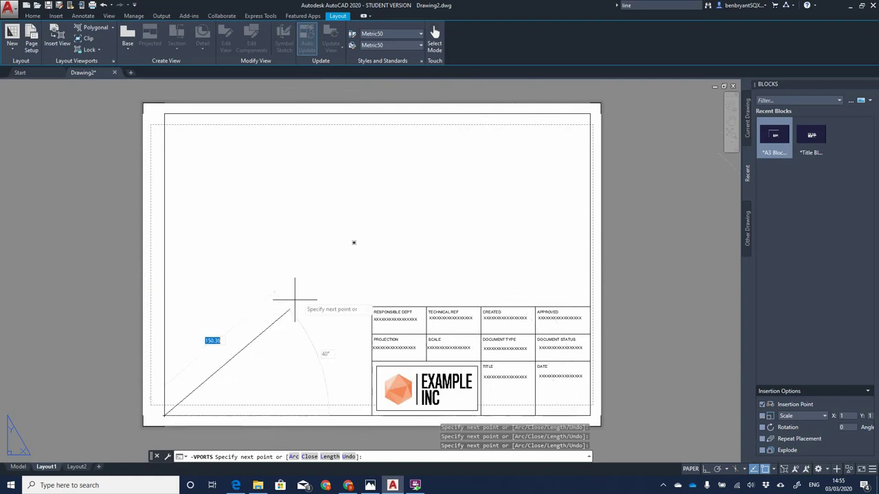
pyautogui.rightClick(321, 258)
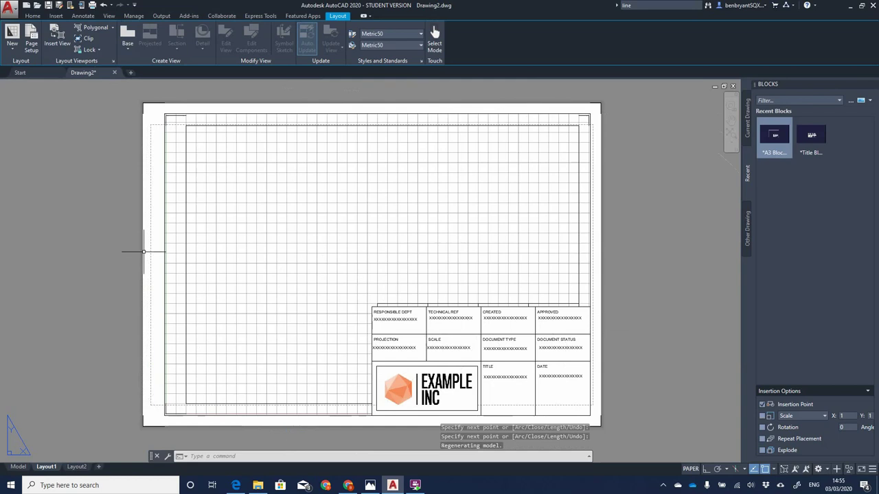
# Step: In model space, window-select and delete the title block
pyautogui.click(18, 466)
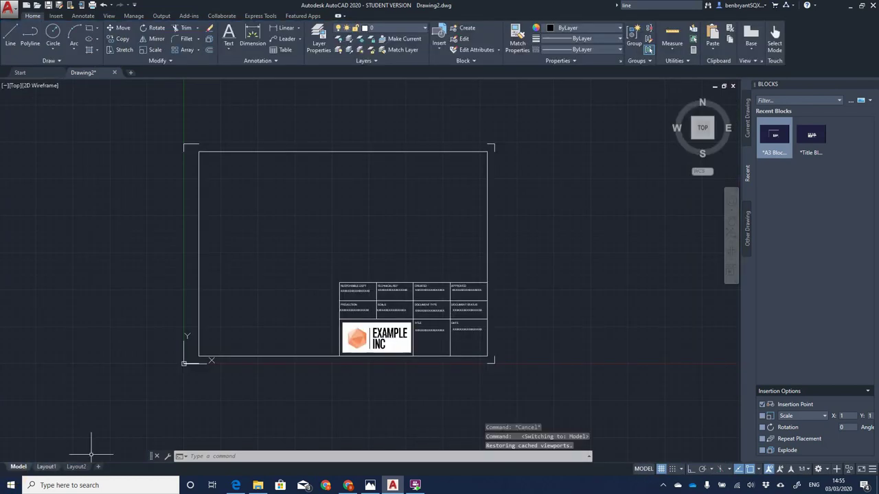
pyautogui.click(146, 124)
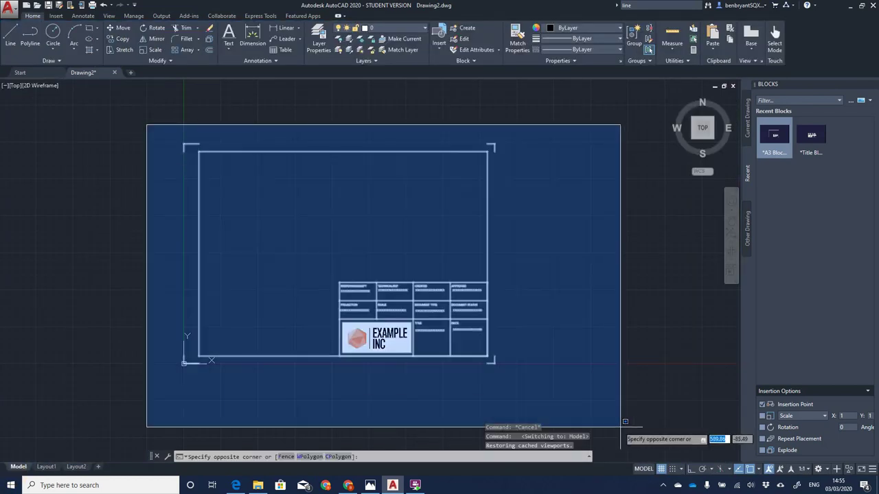
pyautogui.click(601, 422)
pyautogui.press('Delete')
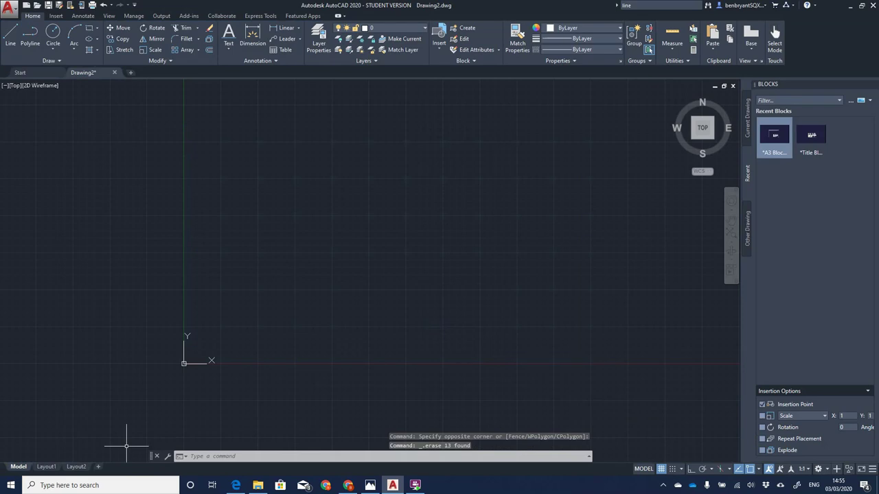
# Step: Draw a small circle
pyautogui.click(53, 35)
pyautogui.click(231, 297)
pyautogui.click(245, 310)
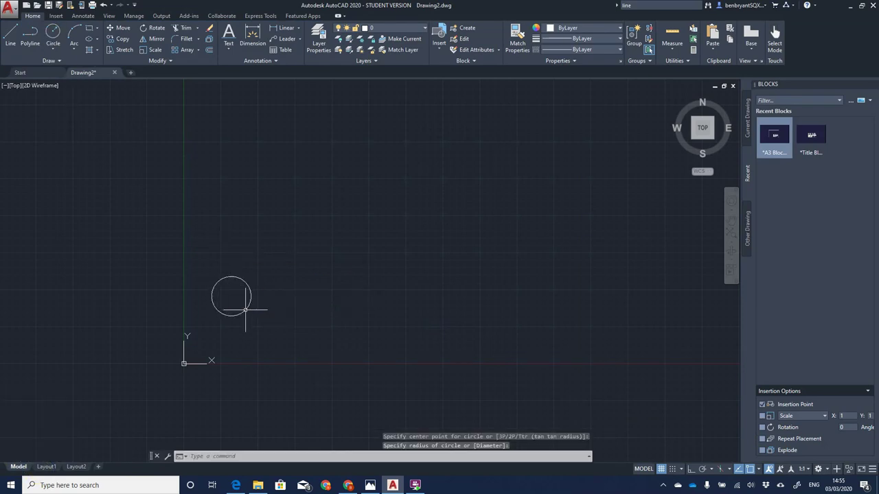
# Step: Draw a closed zigzag polyline starting at the circle's center, then view it on Layout1
pyautogui.click(31, 33)
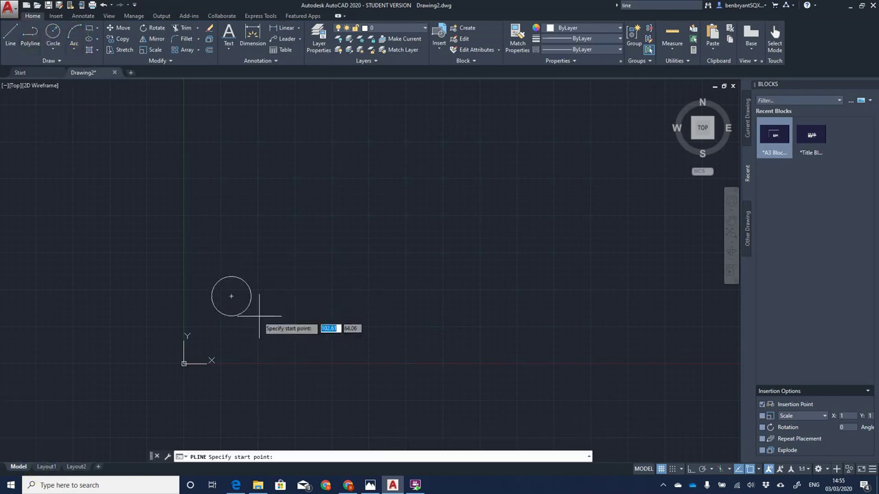
pyautogui.click(231, 297)
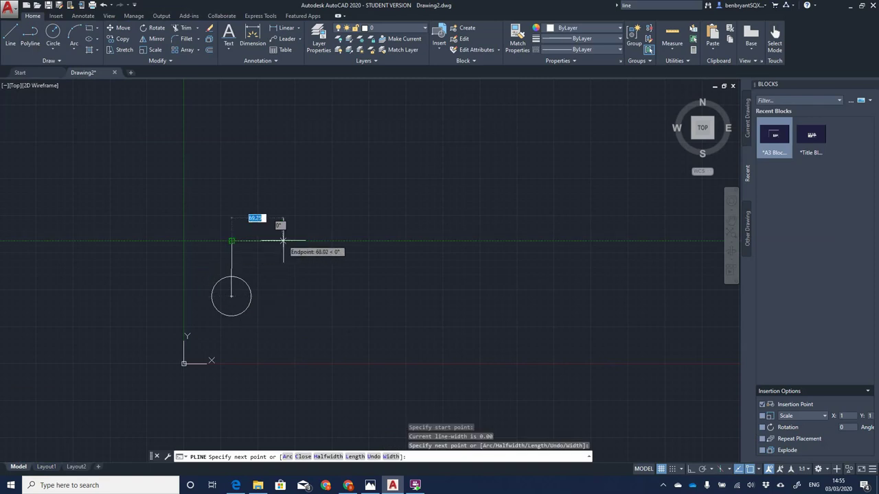
pyautogui.click(232, 240)
pyautogui.click(258, 270)
pyautogui.click(288, 297)
pyautogui.click(280, 335)
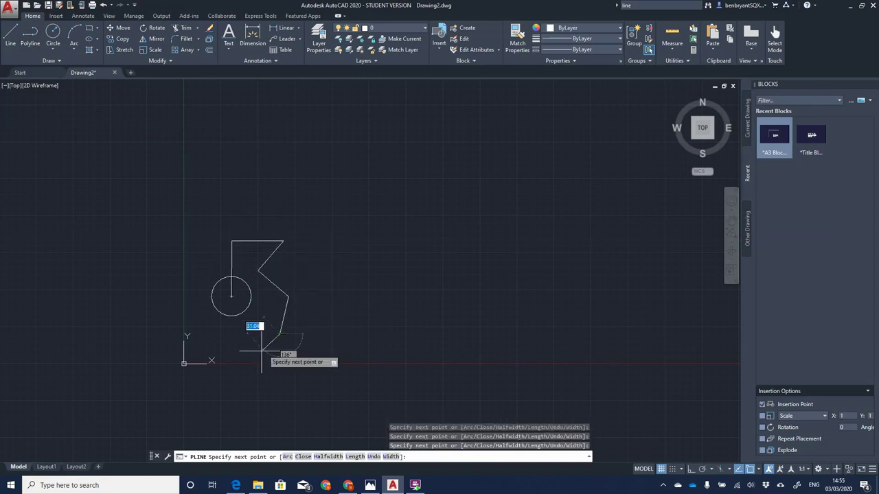
pyautogui.click(250, 356)
pyautogui.click(232, 297)
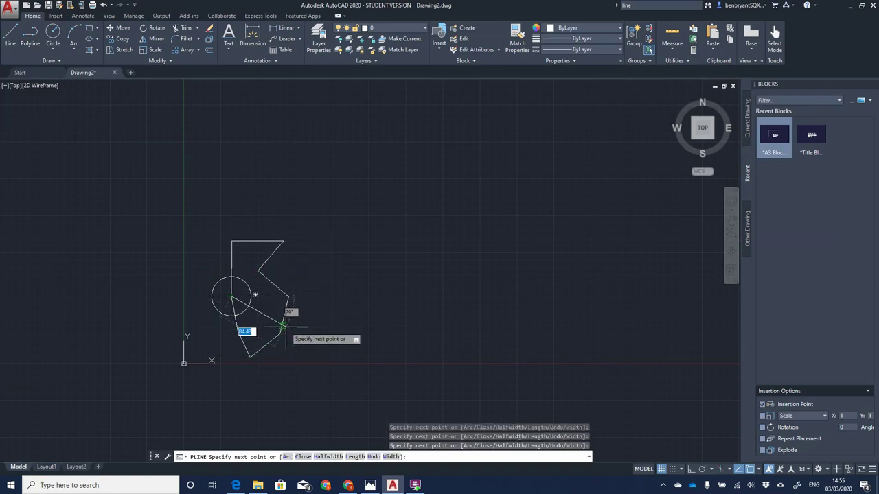
pyautogui.rightClick(286, 332)
pyautogui.click(47, 467)
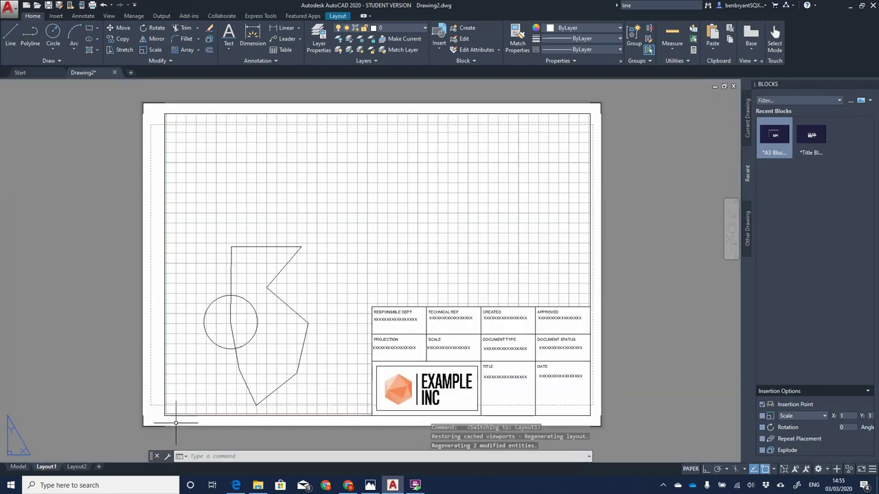
# Step: Inside the viewport, try the 1:1, 1:2 and 2:1 viewport scales
pyautogui.doubleClick(337, 245)
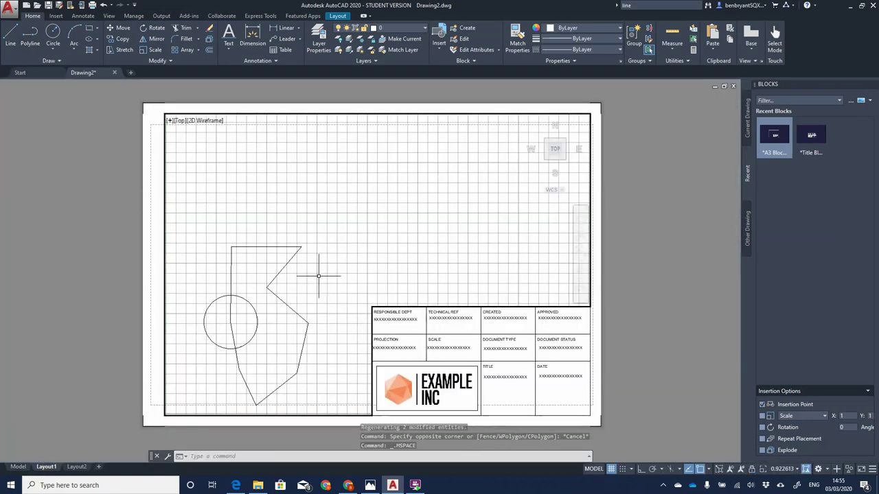
pyautogui.moveTo(318, 276)
pyautogui.mouseDown(button='middle')
pyautogui.moveTo(378, 197)
pyautogui.moveTo(433, 188)
pyautogui.moveTo(314, 189)
pyautogui.moveTo(343, 187)
pyautogui.mouseUp(button='middle')
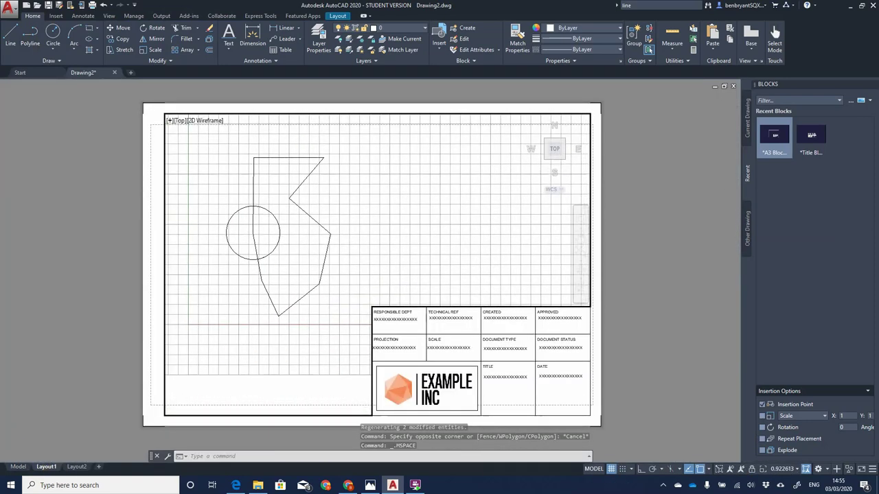
pyautogui.click(781, 470)
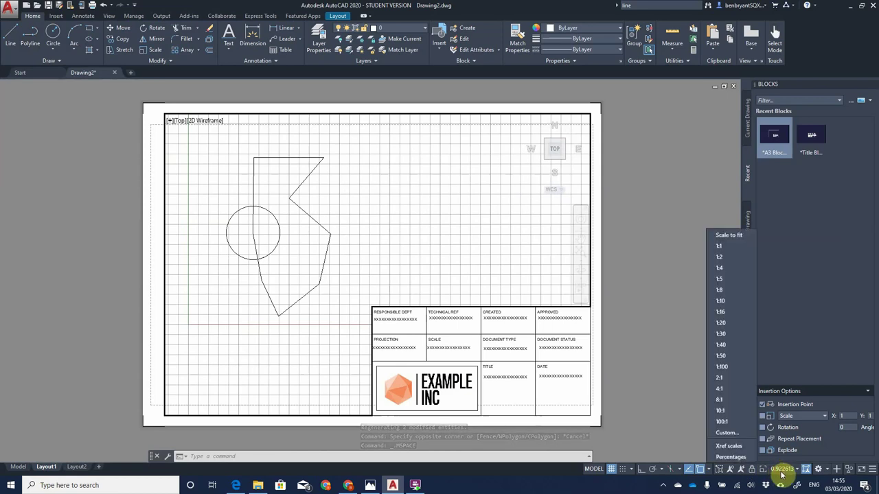
pyautogui.click(730, 248)
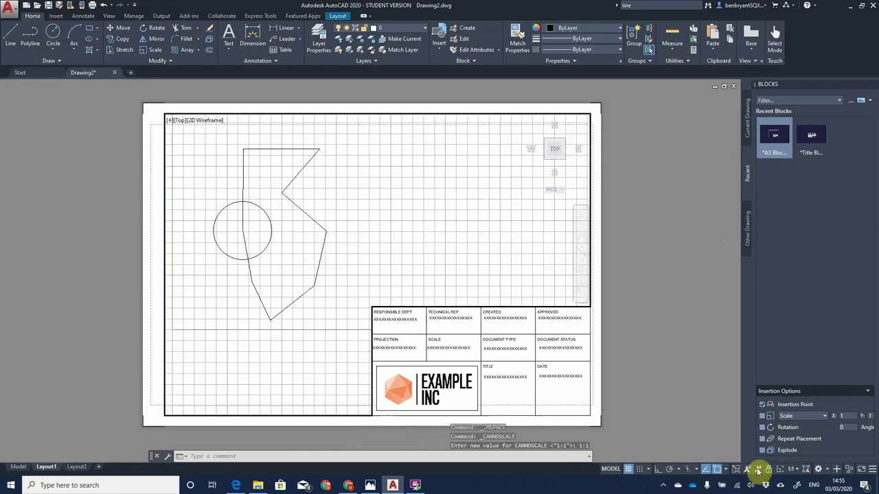
pyautogui.click(791, 470)
pyautogui.click(738, 258)
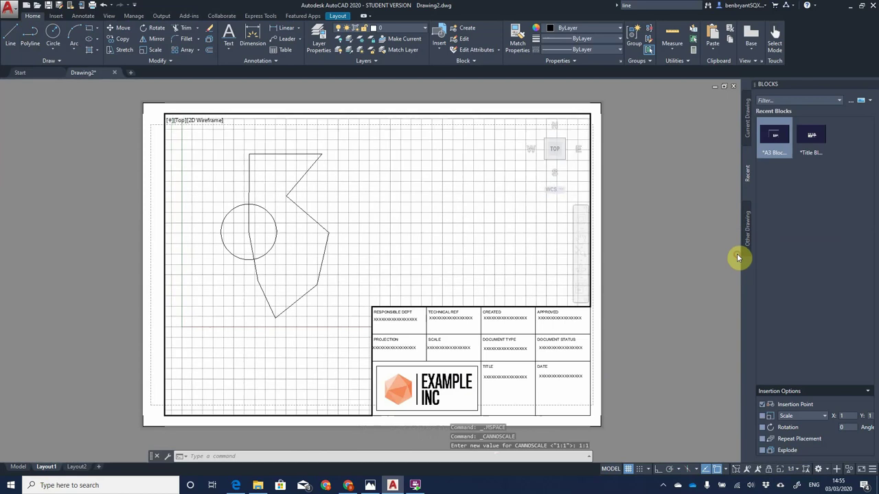
pyautogui.click(791, 470)
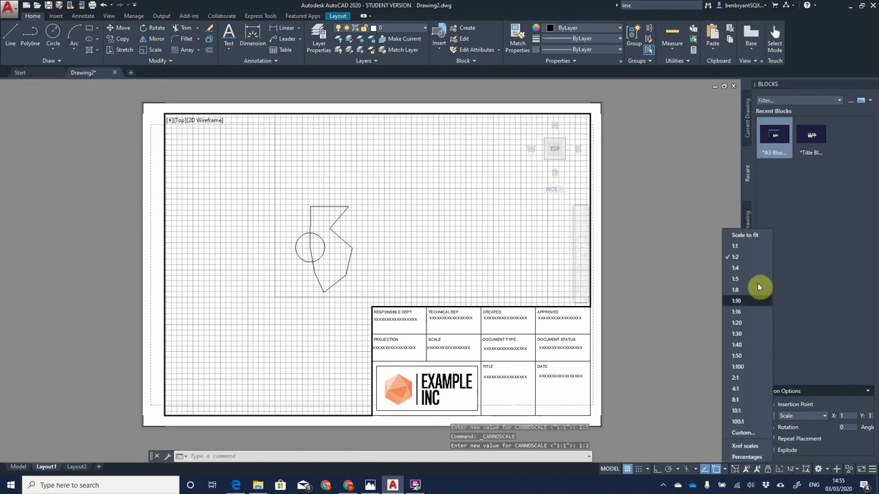
pyautogui.click(752, 378)
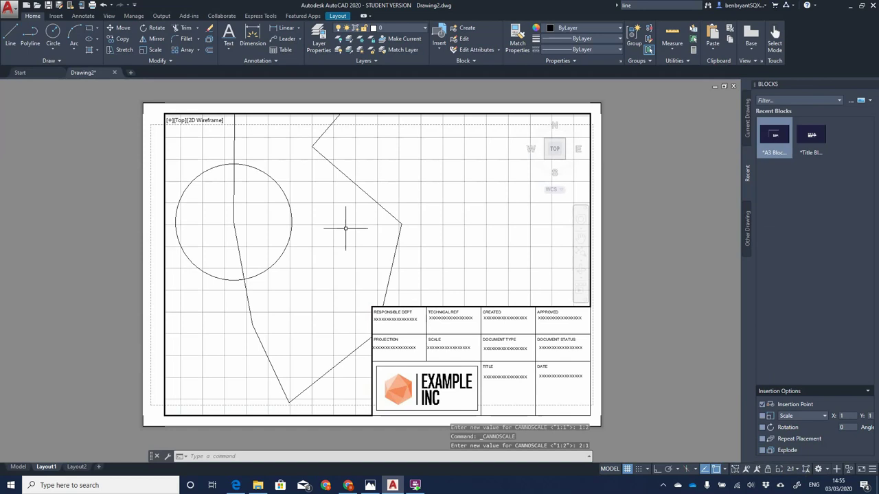
pyautogui.scroll(-4, 342, 214)
pyautogui.scroll(10, 340, 210)
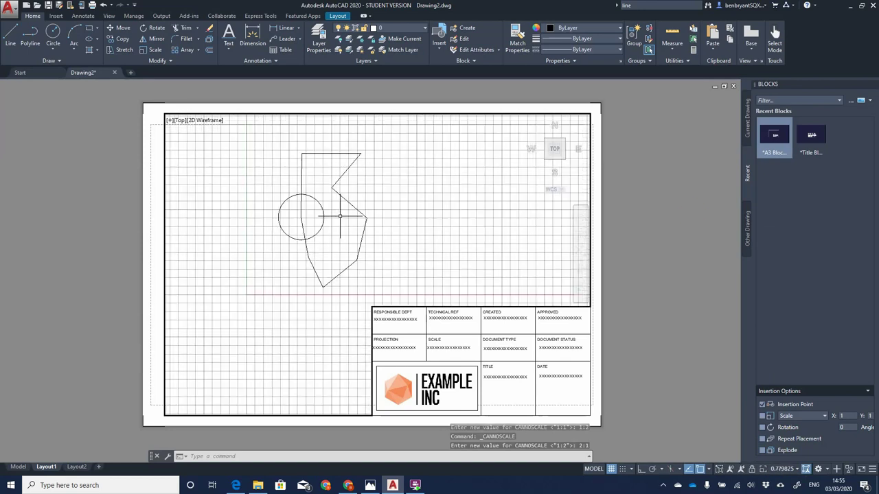
pyautogui.scroll(-4, 339, 207)
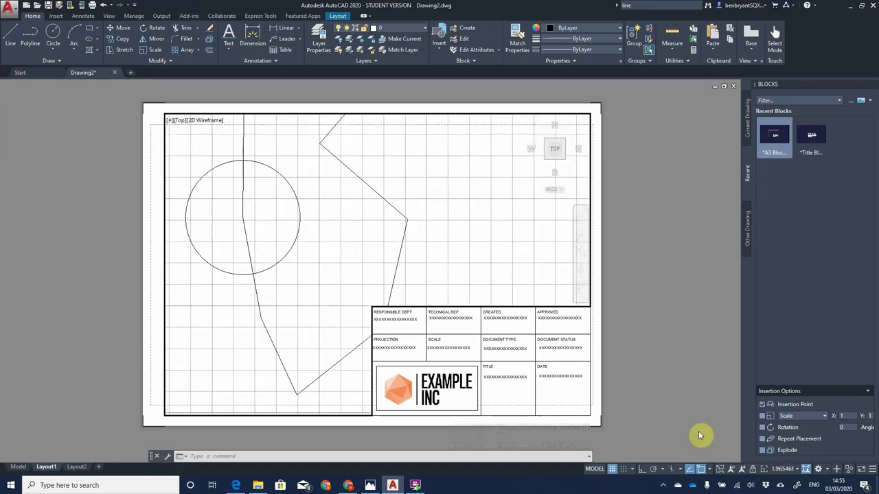
# Step: Close the Blocks palette, settle the viewport at 1:1 scale and return to paper space
pyautogui.click(780, 470)
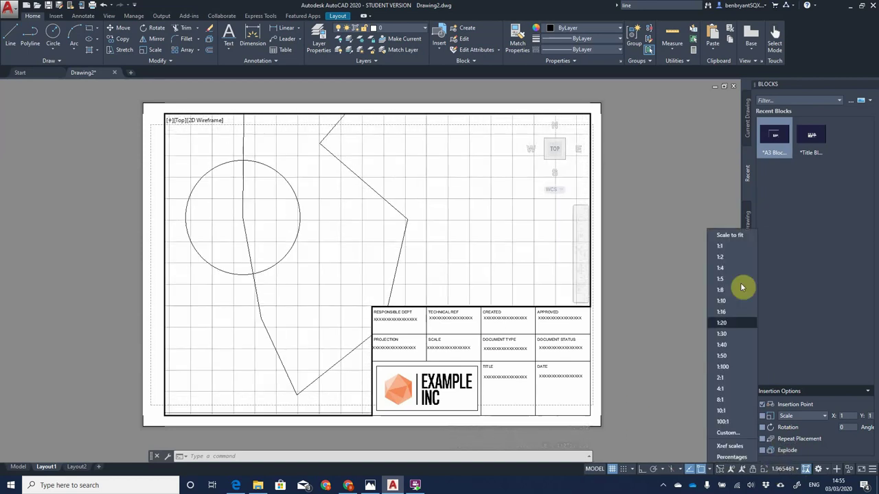
pyautogui.click(730, 246)
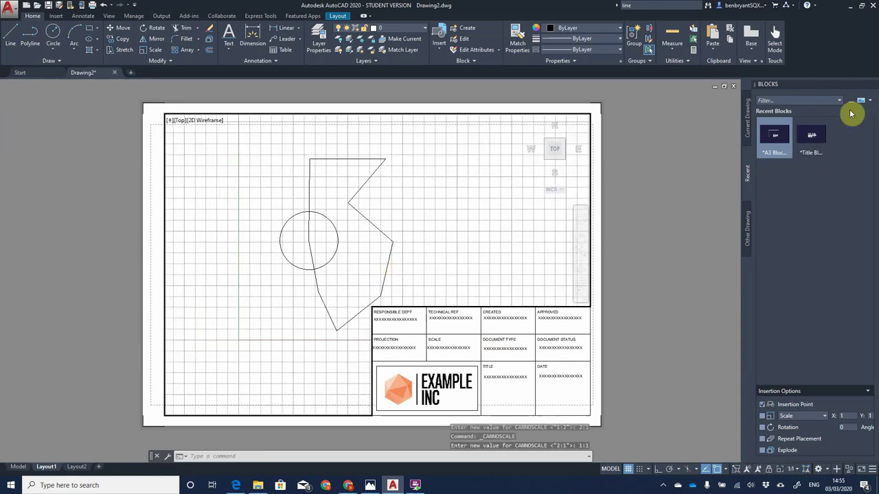
pyautogui.click(873, 84)
pyautogui.scroll(2, 403, 348)
pyautogui.scroll(-2, 404, 334)
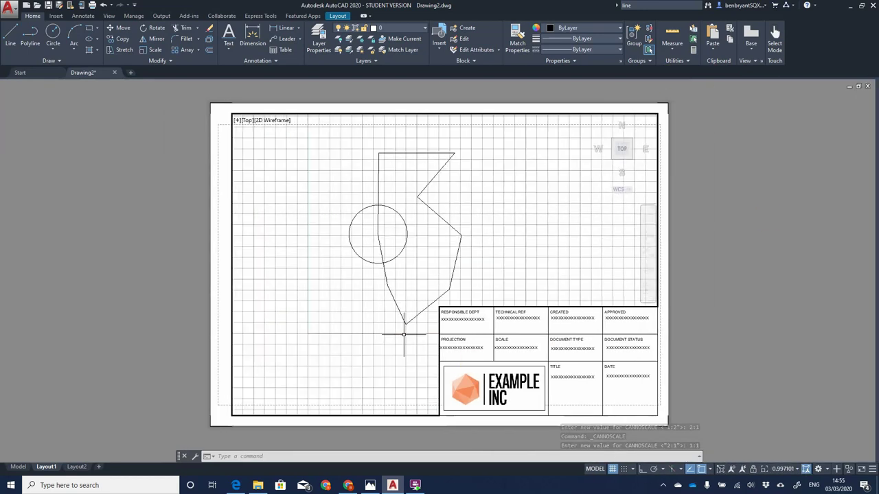
pyautogui.click(785, 471)
pyautogui.click(729, 248)
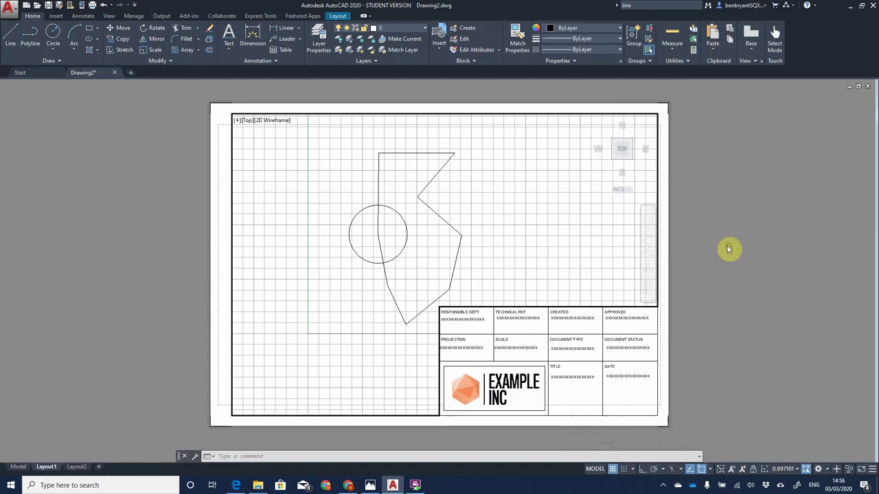
pyautogui.doubleClick(223, 343)
# Step: Explode the inserted A3 sheet border block
pyautogui.scroll(-4, 526, 397)
pyautogui.scroll(8, 485, 290)
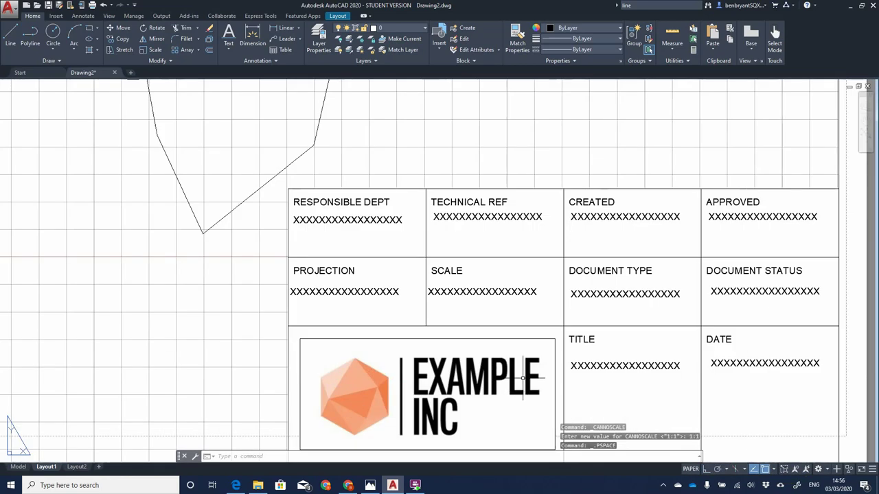
pyautogui.scroll(-2, 482, 293)
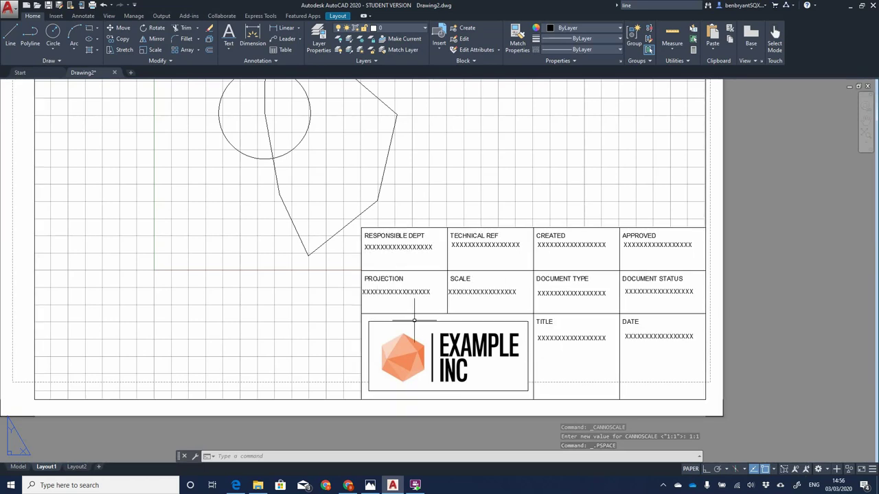
pyautogui.scroll(-2, 384, 355)
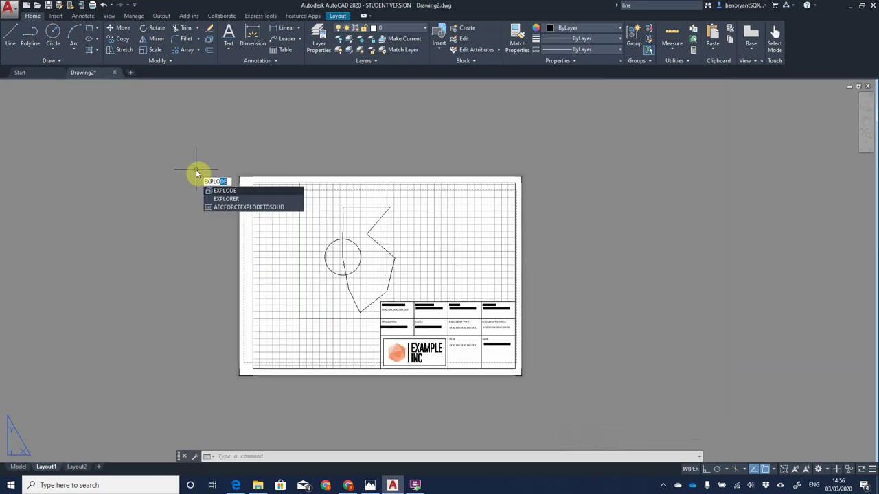
pyautogui.press('Return')
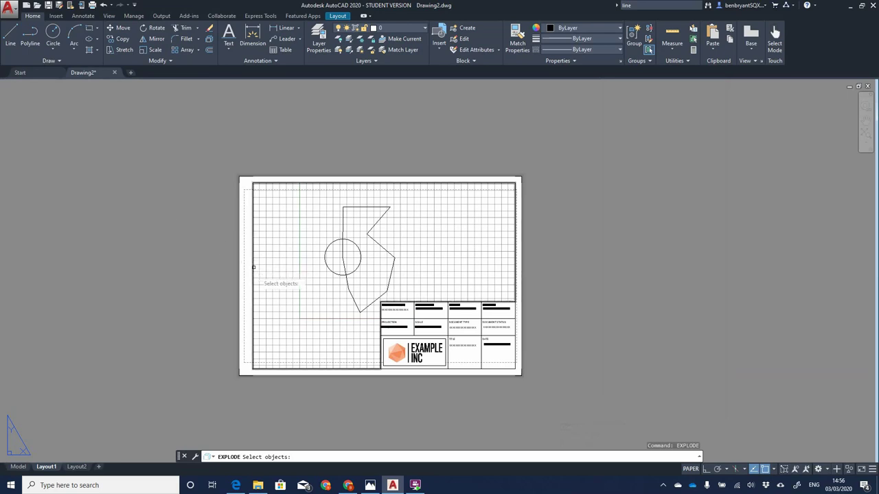
pyautogui.click(414, 375)
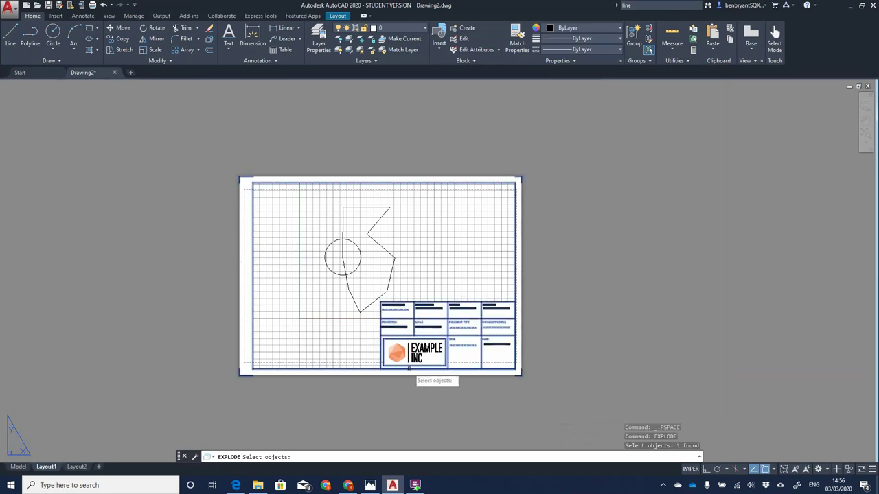
pyautogui.rightClick(422, 381)
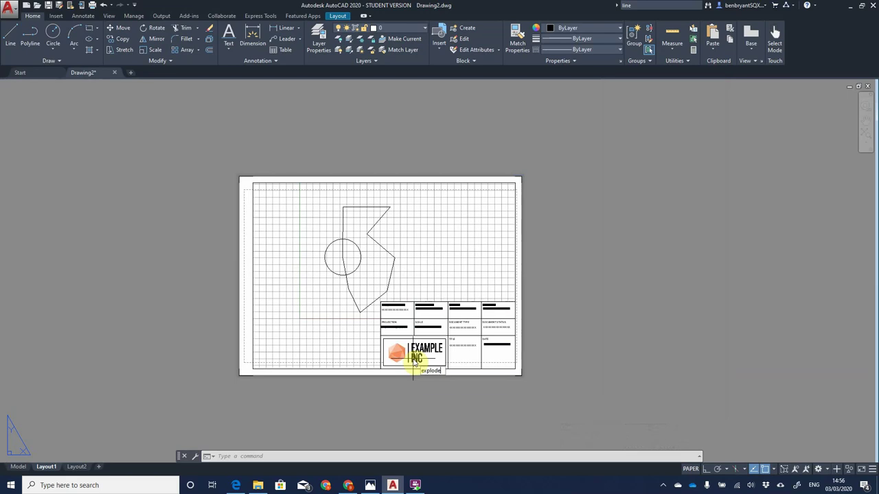
# Step: Explode the title block itself so its text fields become separate
pyautogui.press('Return')
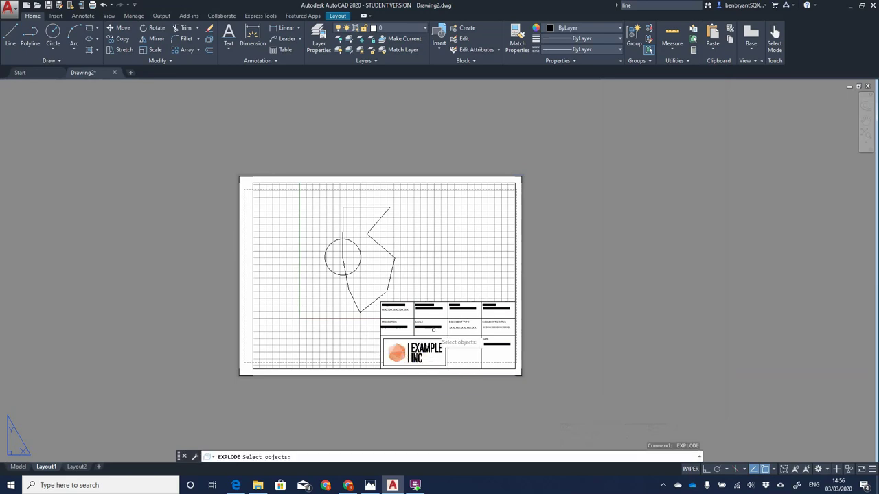
pyautogui.click(436, 333)
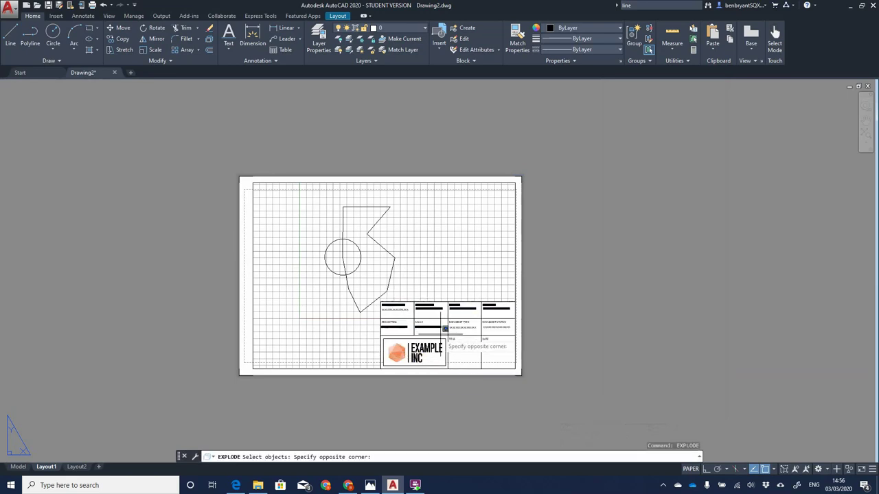
pyautogui.click(445, 329)
pyautogui.click(445, 330)
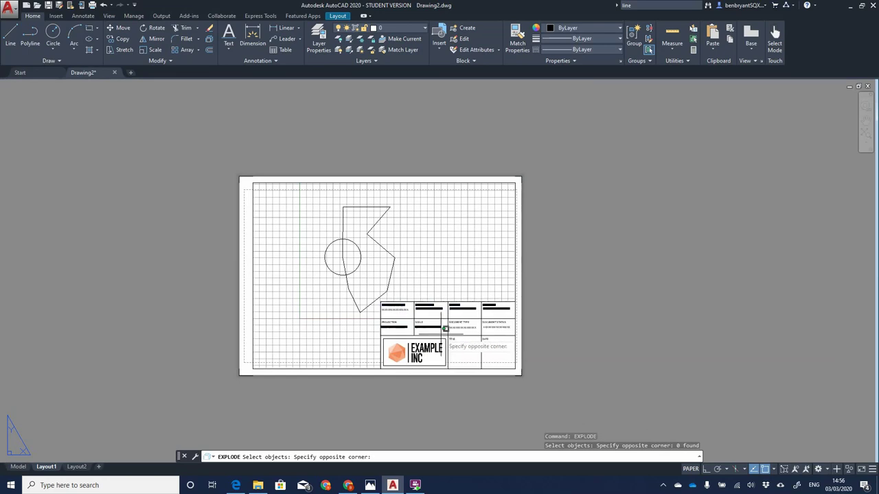
pyautogui.click(450, 331)
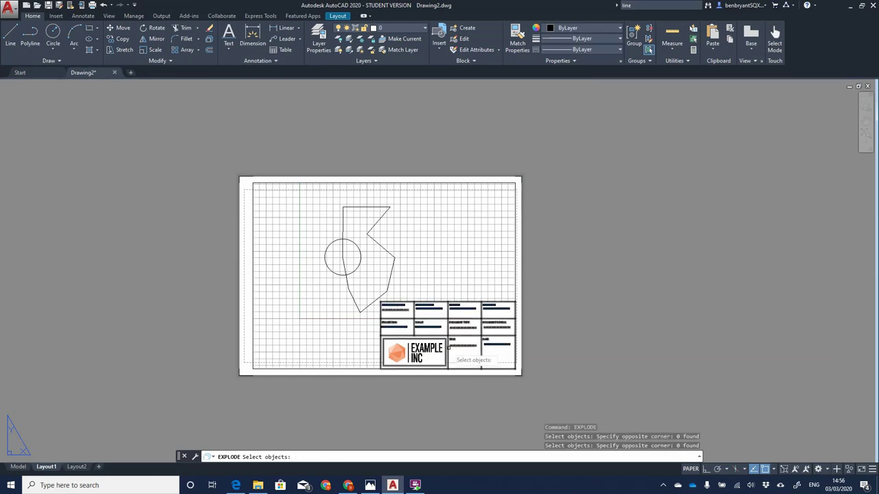
pyautogui.click(448, 348)
pyautogui.press('Return')
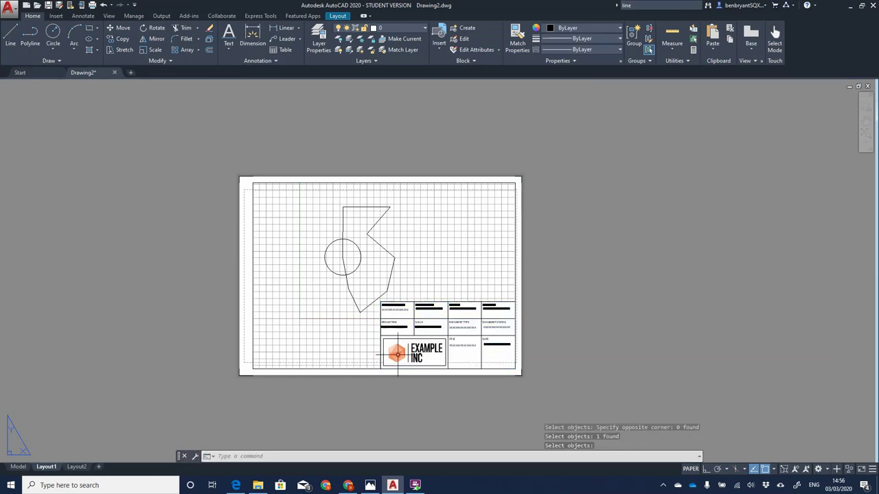
pyautogui.scroll(6, 427, 326)
pyautogui.scroll(-2, 372, 304)
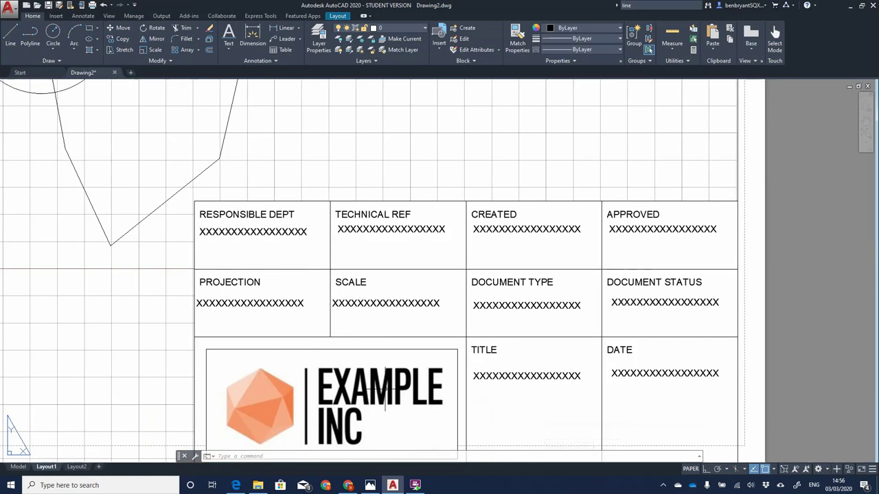
# Step: Fill the title block's TITLE with TEST 01 and DATE with 03/03/2020
pyautogui.click(501, 376)
pyautogui.doubleClick(500, 376)
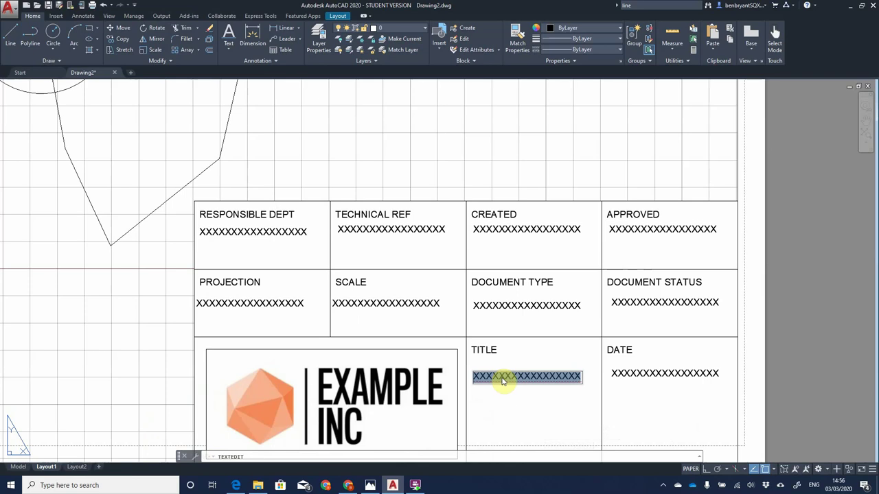
pyautogui.write('Te')
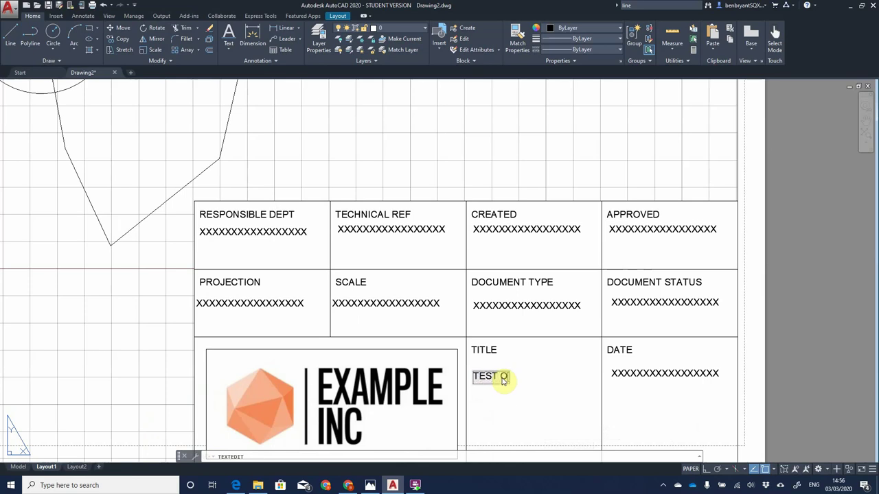
pyautogui.click(697, 371)
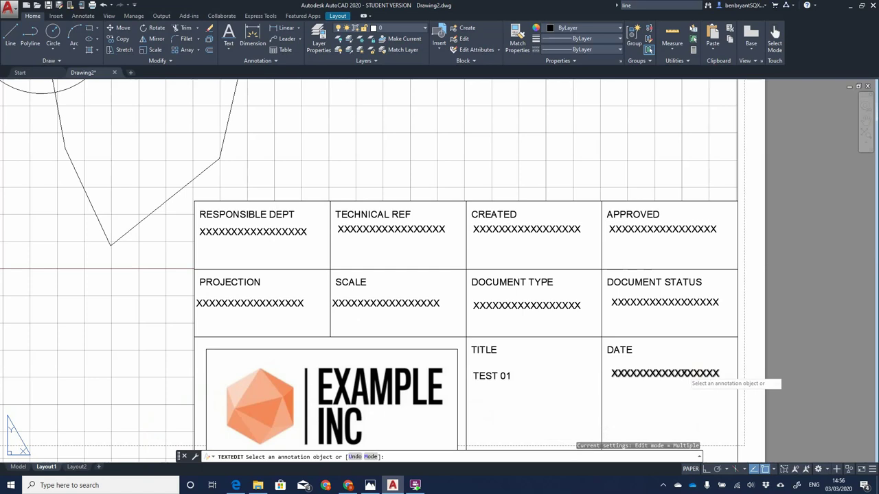
pyautogui.click(683, 375)
pyautogui.write('0')
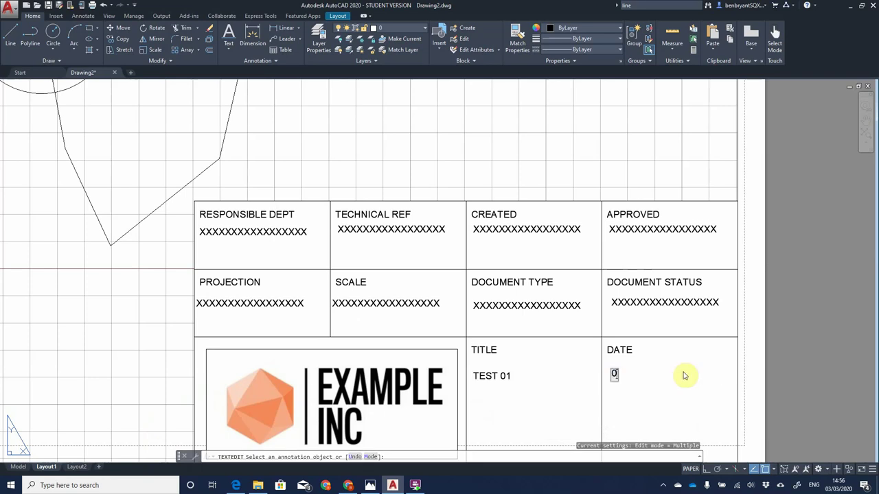
pyautogui.write('3/03/2020')
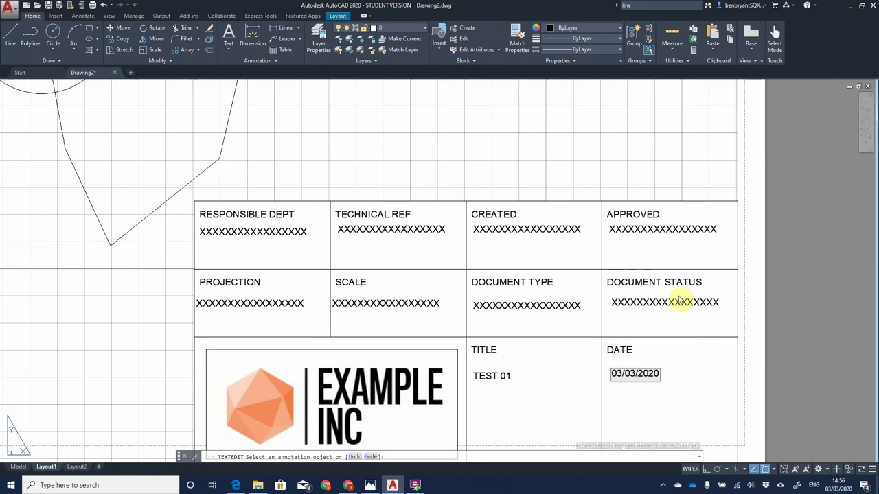
pyautogui.click(764, 309)
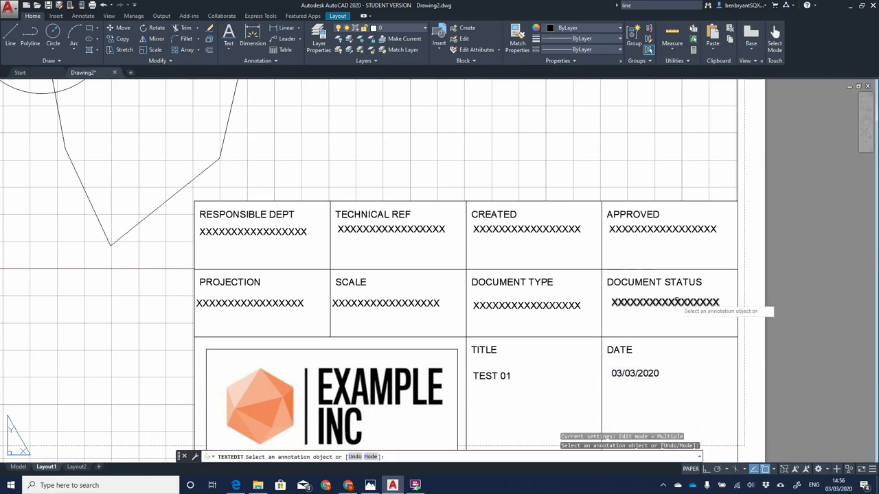
# Step: Set document status LIVE DOC, document type SKETCH, and enter the creator's and approver's names
pyautogui.click(665, 302)
pyautogui.write('LIVE')
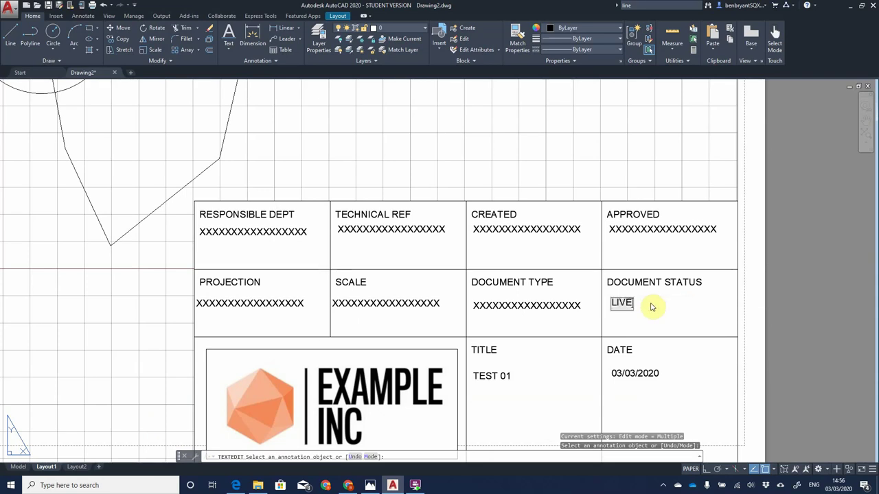
pyautogui.write(' DOC')
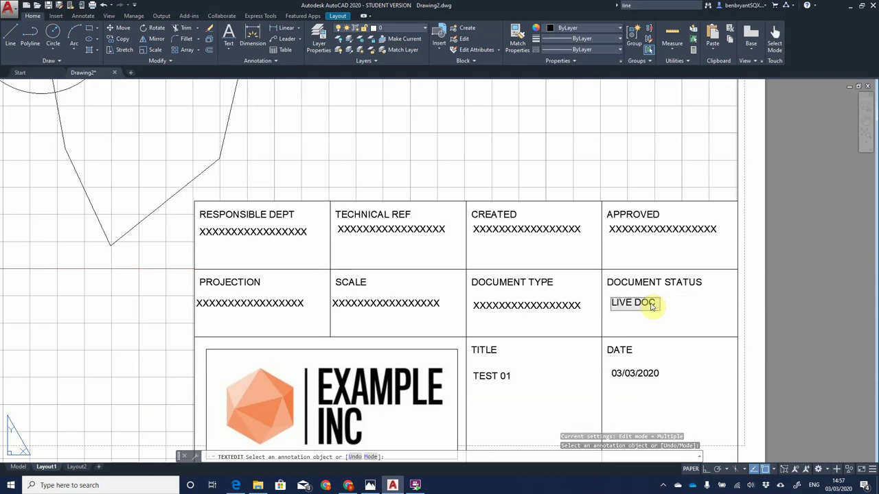
pyautogui.click(732, 284)
pyautogui.click(523, 306)
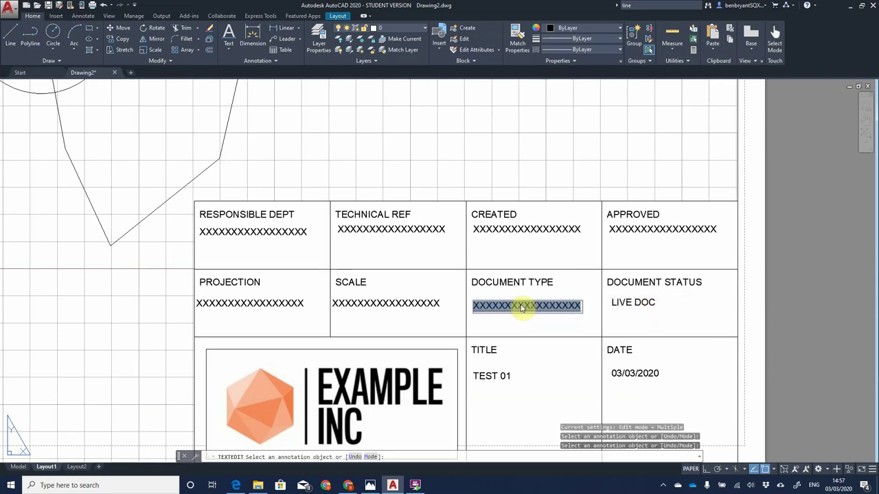
pyautogui.write('SKETCH')
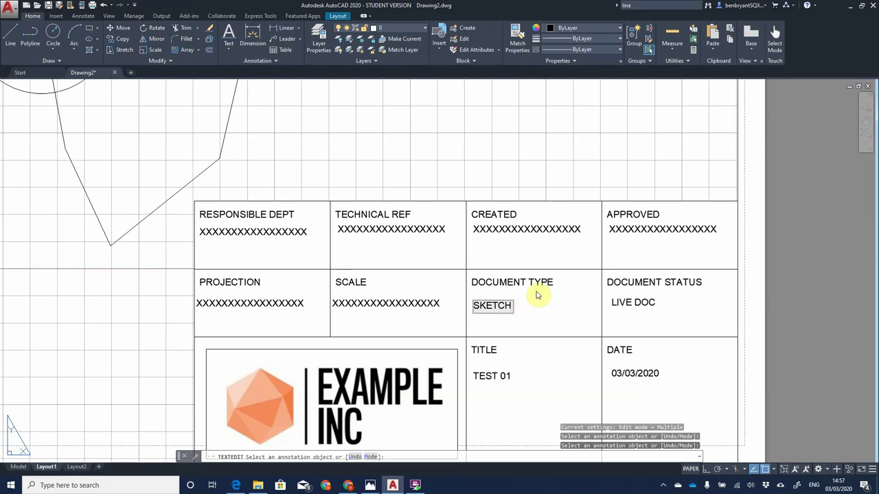
pyautogui.click(505, 232)
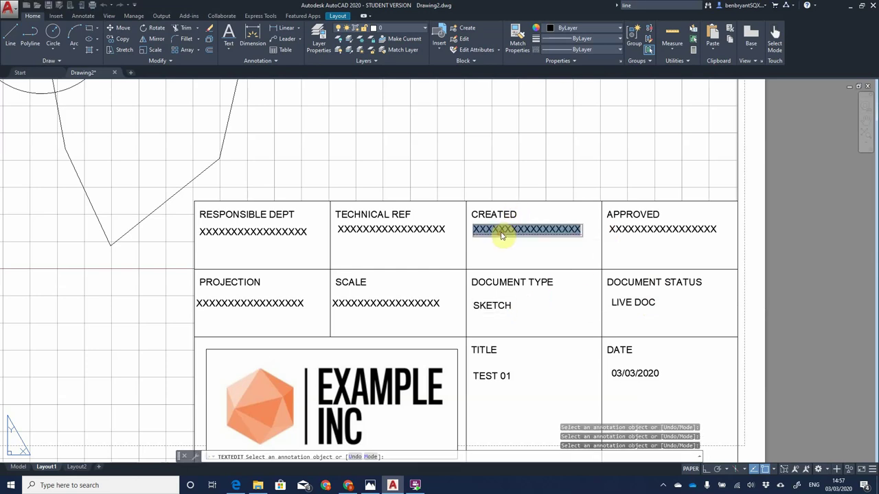
pyautogui.write('BEN BRYANT')
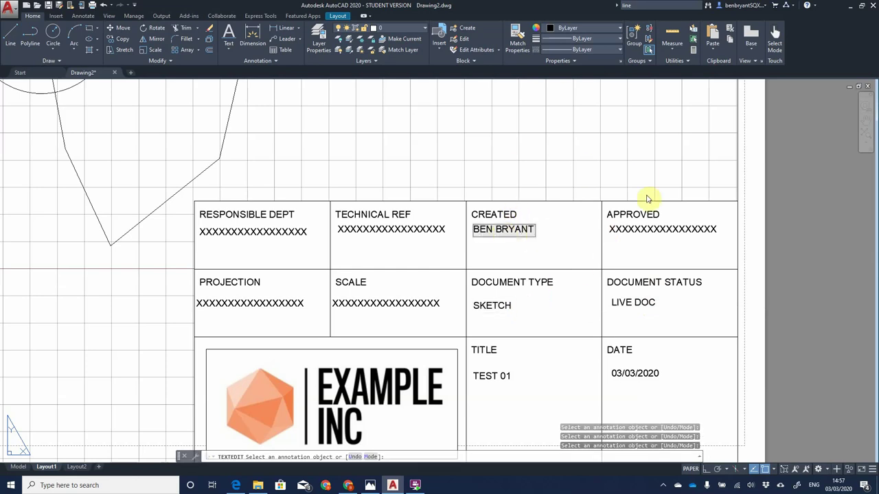
pyautogui.click(647, 196)
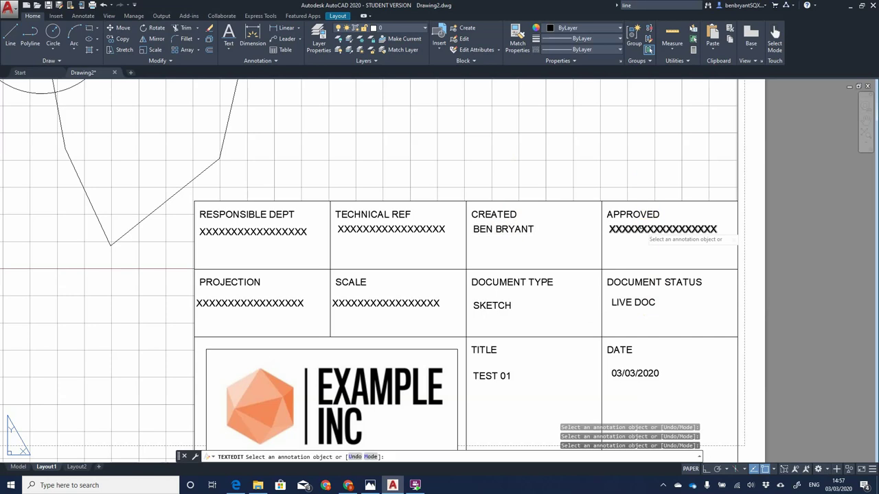
pyautogui.click(644, 232)
pyautogui.write('BEN BRYANT')
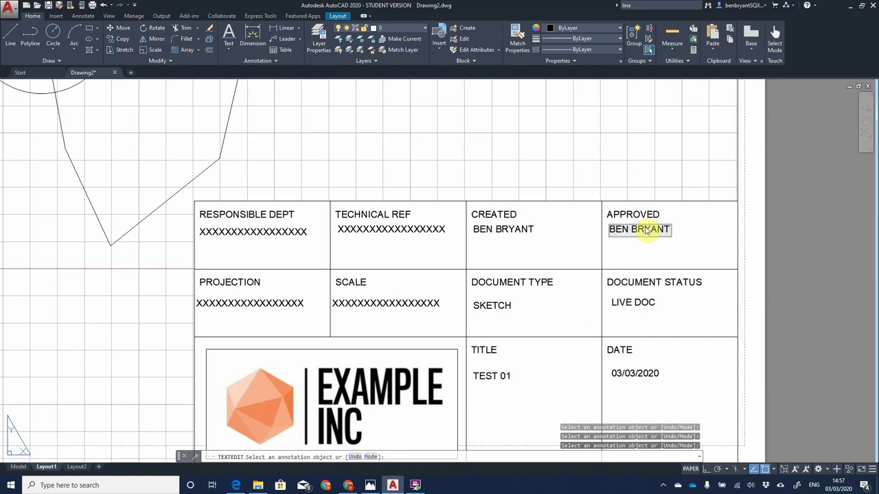
pyautogui.press('Return')
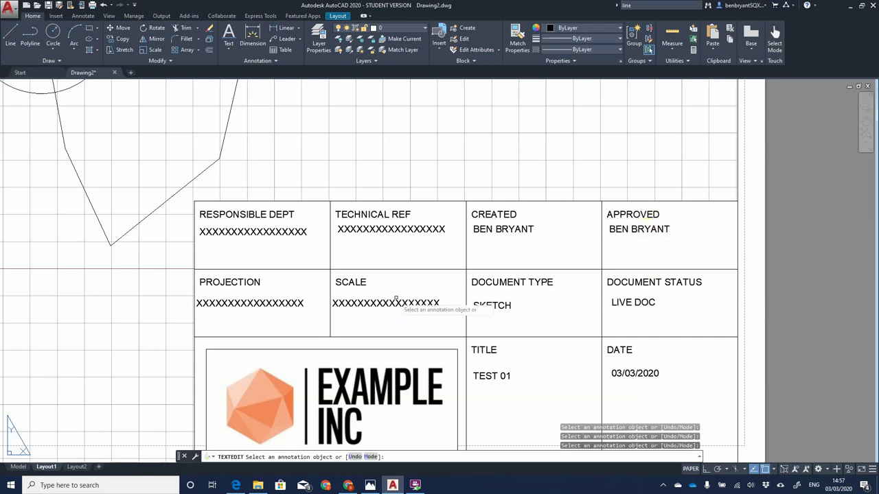
# Step: Set scale 1:1, technical ref TEST01HAHAHA, department ENGINEERING and projection 3RD ANGLE
pyautogui.click(391, 306)
pyautogui.write('1:1')
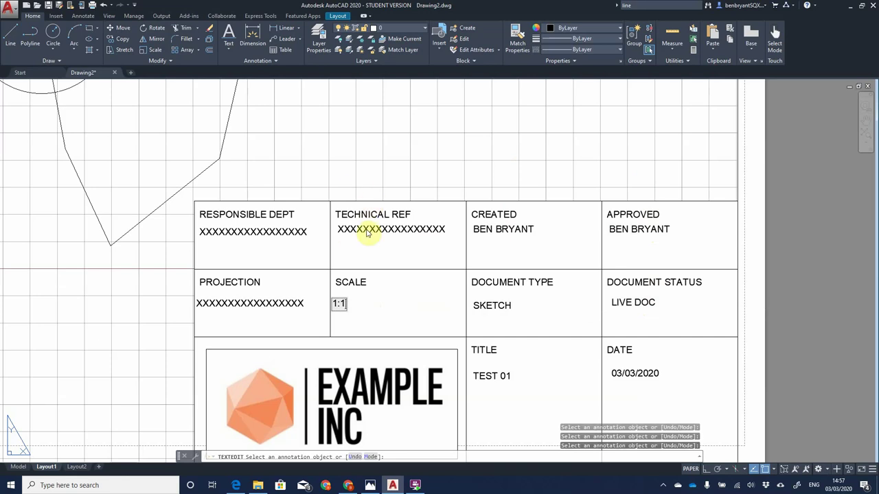
pyautogui.press('Return')
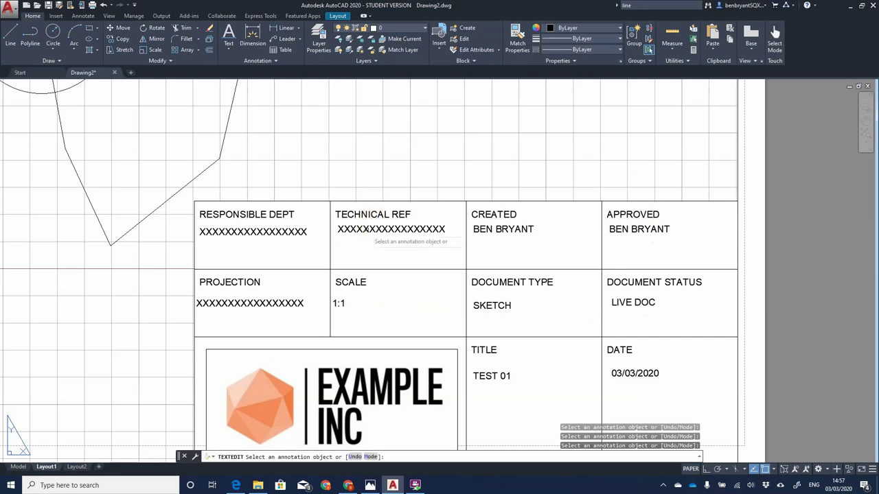
pyautogui.click(369, 233)
pyautogui.write('TEST')
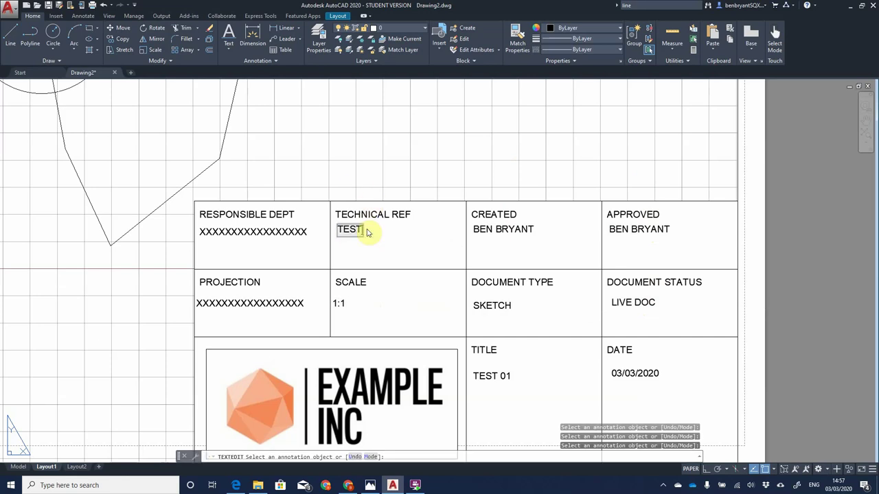
pyautogui.write('01')
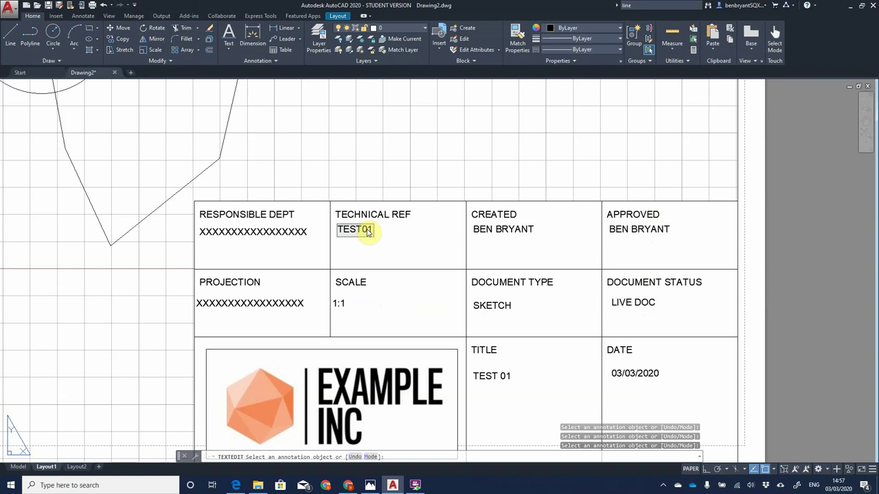
pyautogui.write('HAHAHA')
pyautogui.click(265, 232)
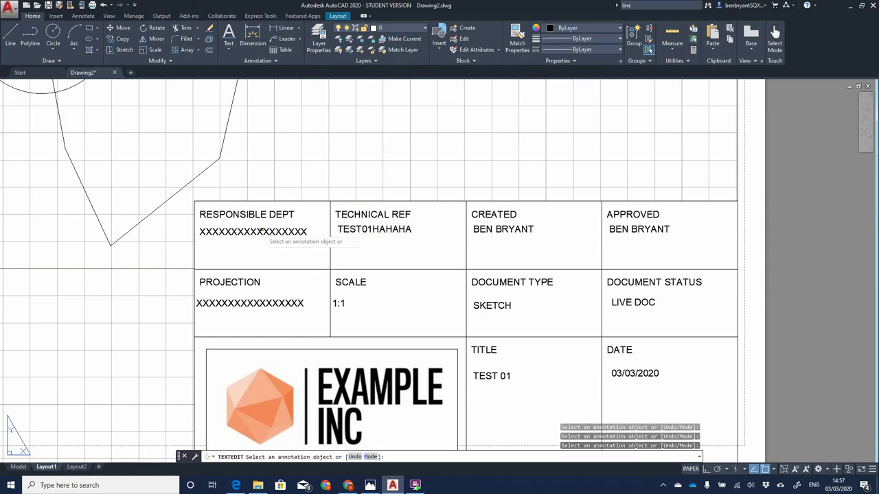
pyautogui.click(261, 233)
pyautogui.write('ENGINEERING')
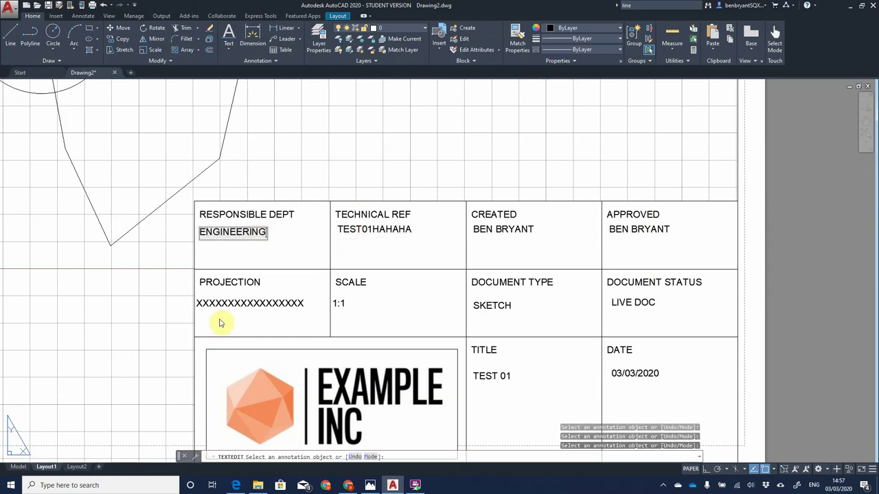
pyautogui.click(230, 303)
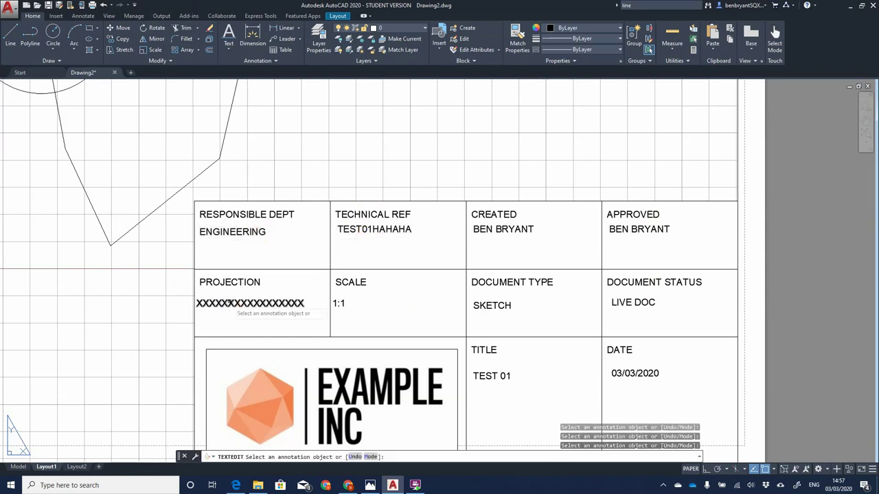
pyautogui.click(230, 303)
pyautogui.write('3')
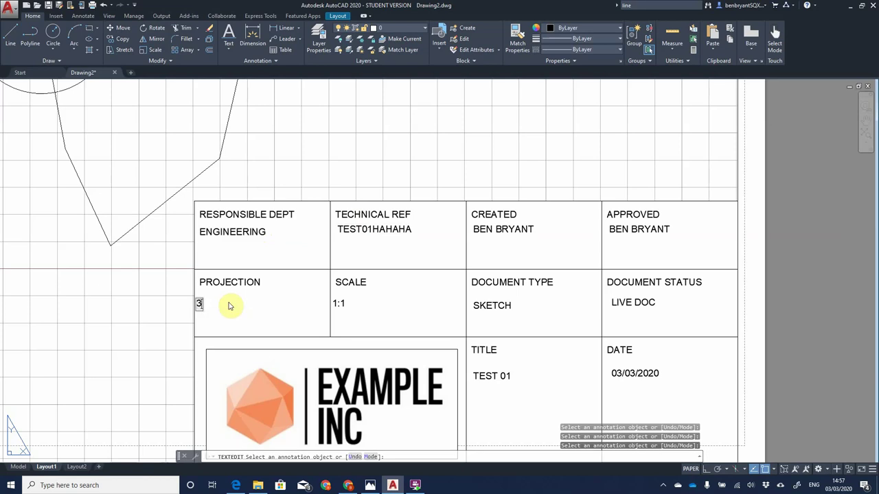
pyautogui.write('RD ANGL')
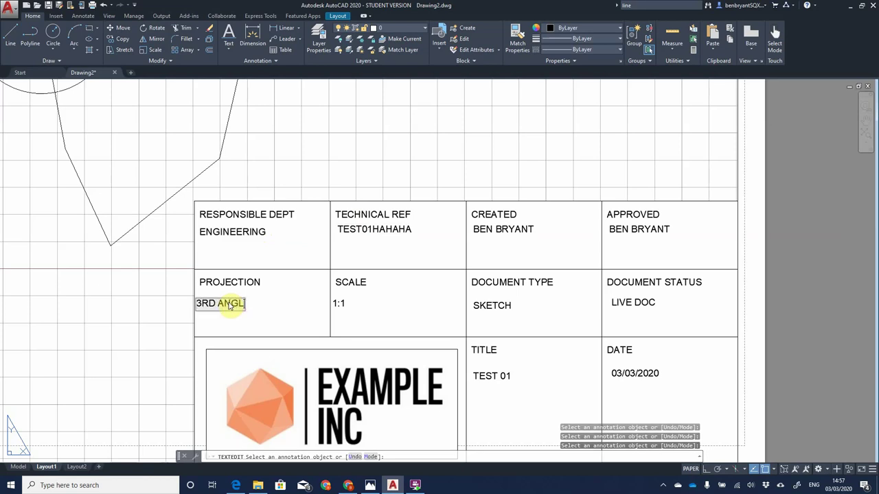
pyautogui.write('E')
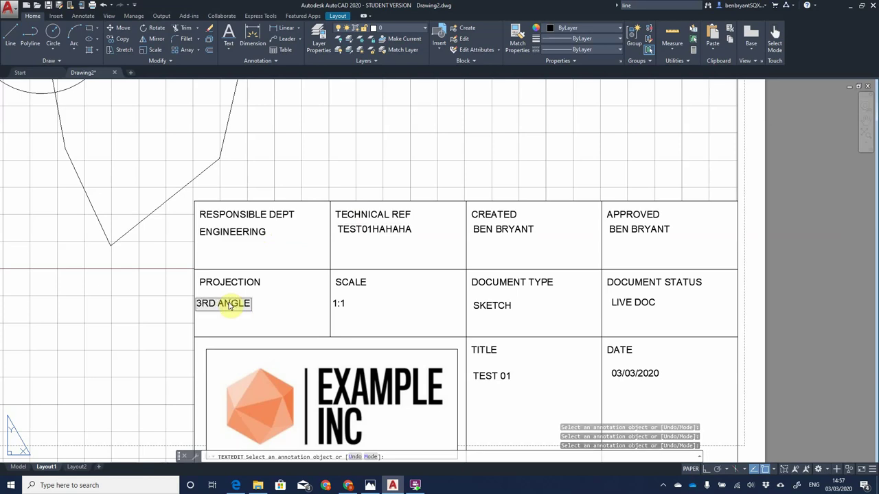
pyautogui.click(295, 302)
# Step: Zoom out to see the whole sheet and open the Plot dialog for Layout1
pyautogui.scroll(-4, 291, 302)
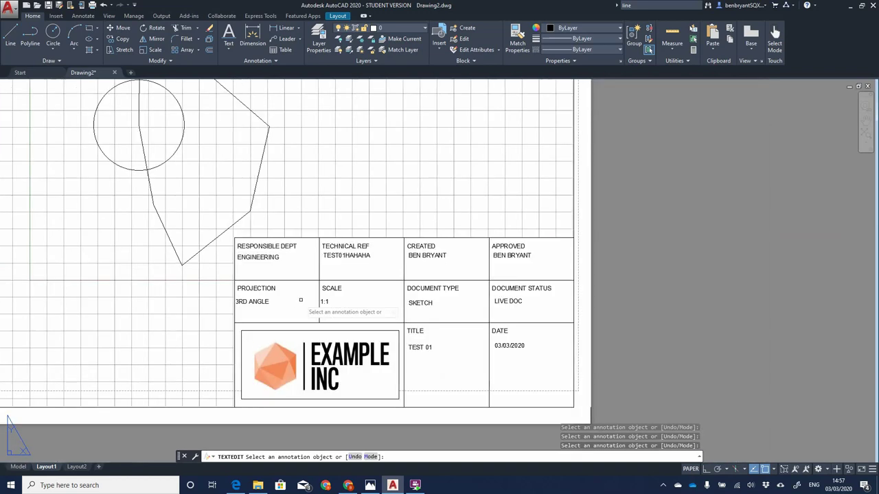
pyautogui.moveTo(275, 335); pyautogui.dragTo(412, 382, button='middle')
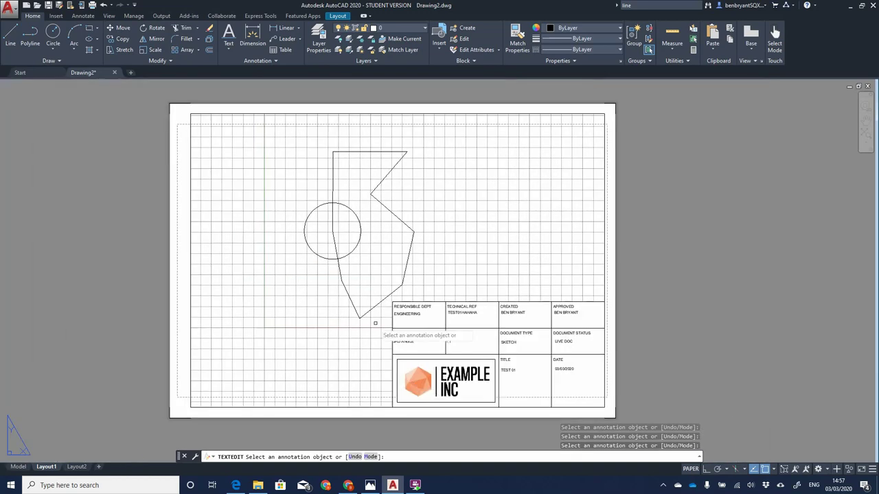
pyautogui.click(92, 5)
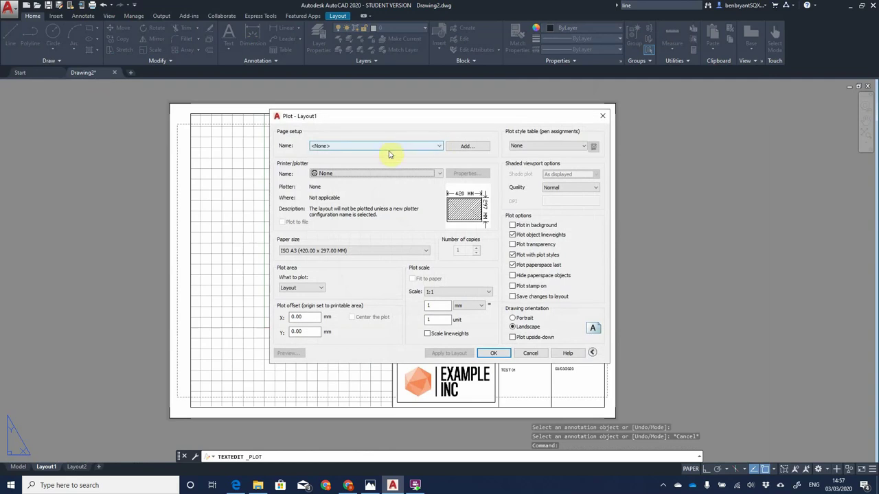
# Step: Plot to Adobe PDF on A3, windowing the whole sheet centred on the paper, and preview it
pyautogui.click(372, 173)
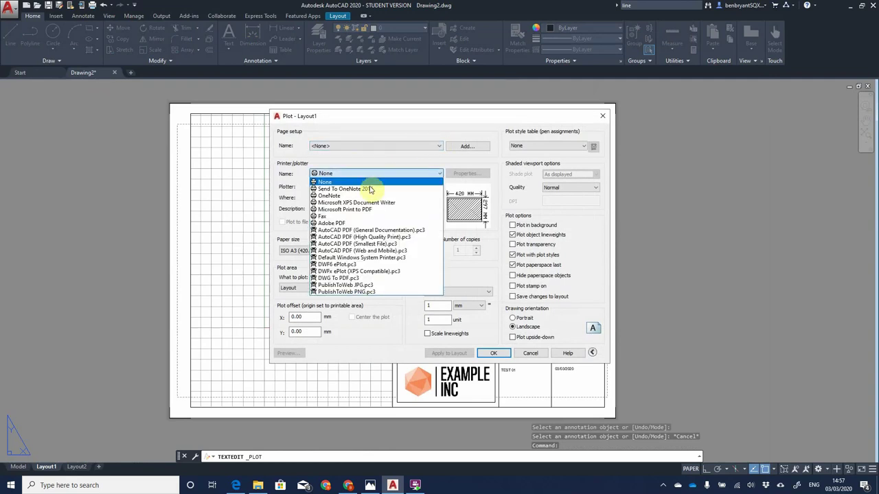
pyautogui.click(377, 224)
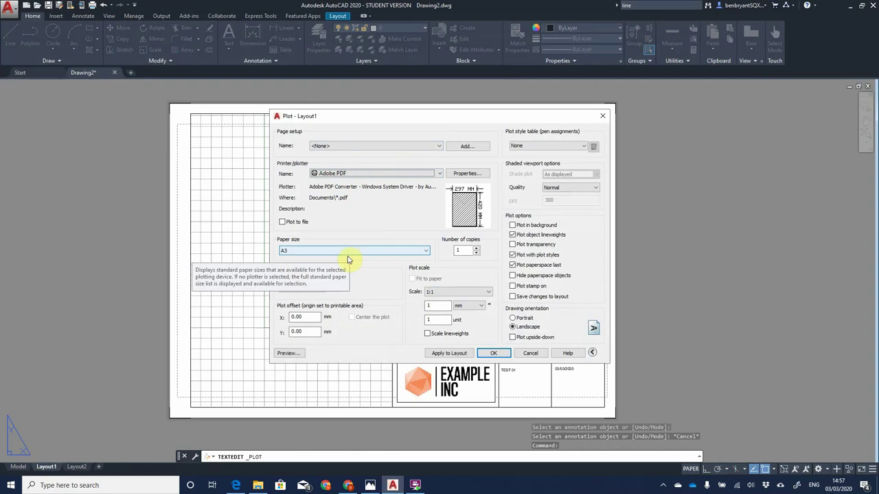
pyautogui.click(303, 316)
pyautogui.click(308, 288)
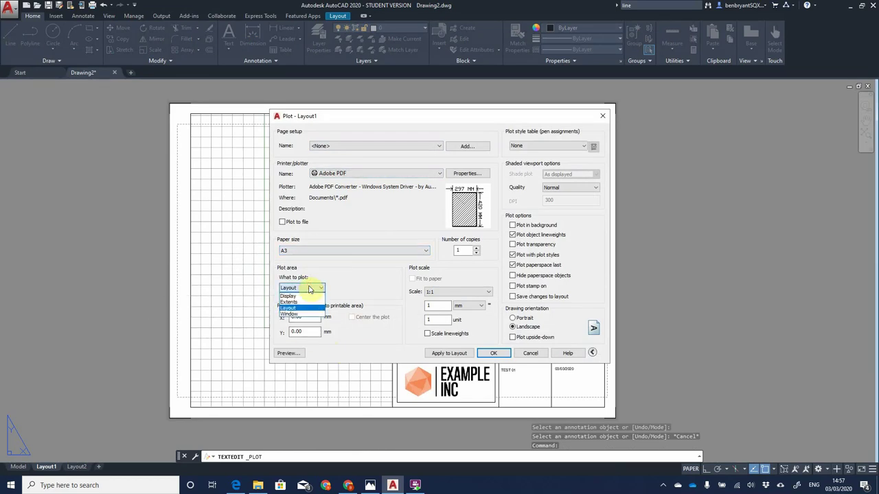
pyautogui.click(303, 315)
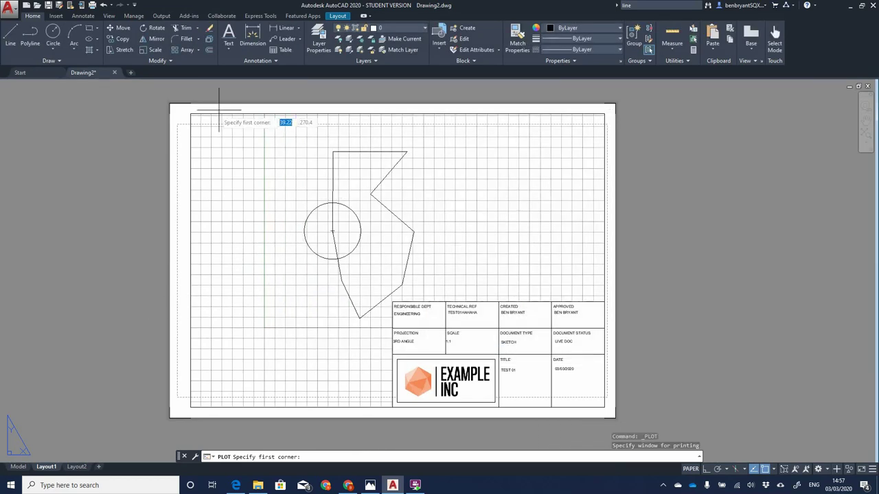
pyautogui.click(170, 103)
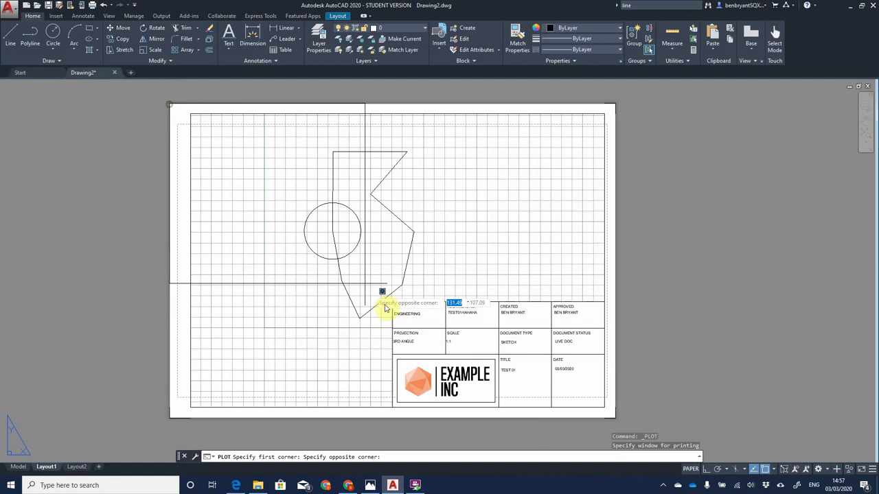
pyautogui.click(615, 416)
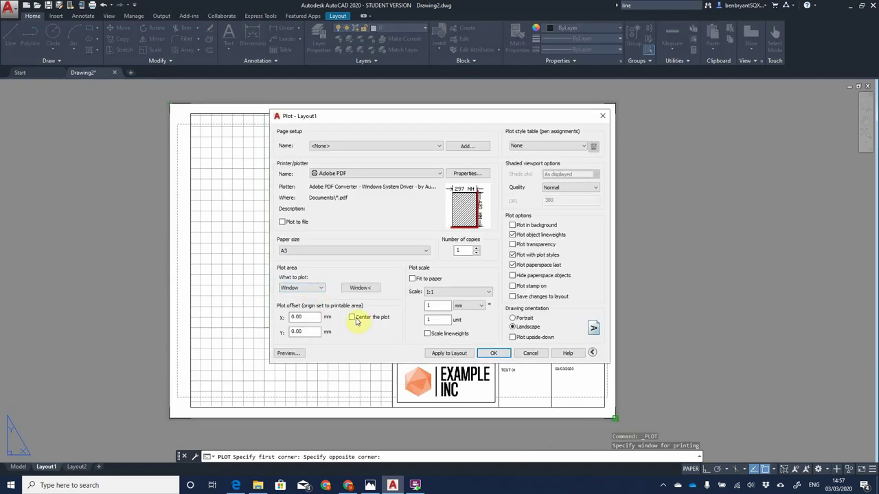
pyautogui.click(352, 317)
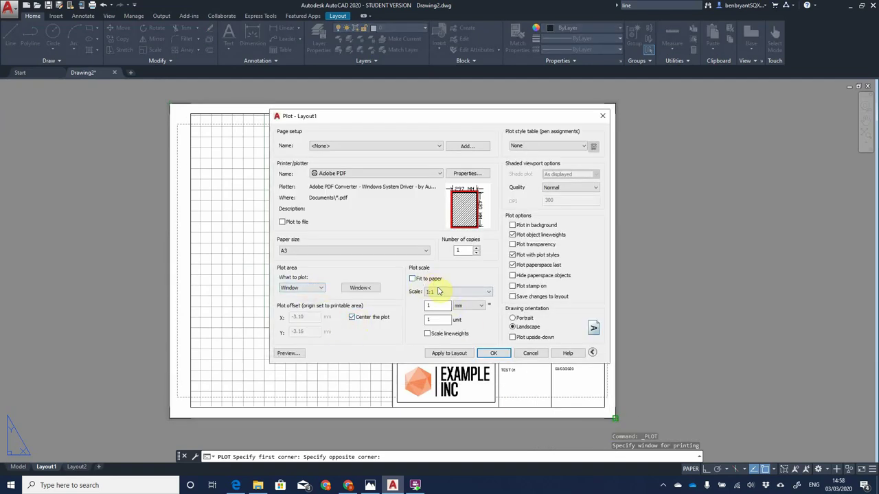
pyautogui.click(293, 355)
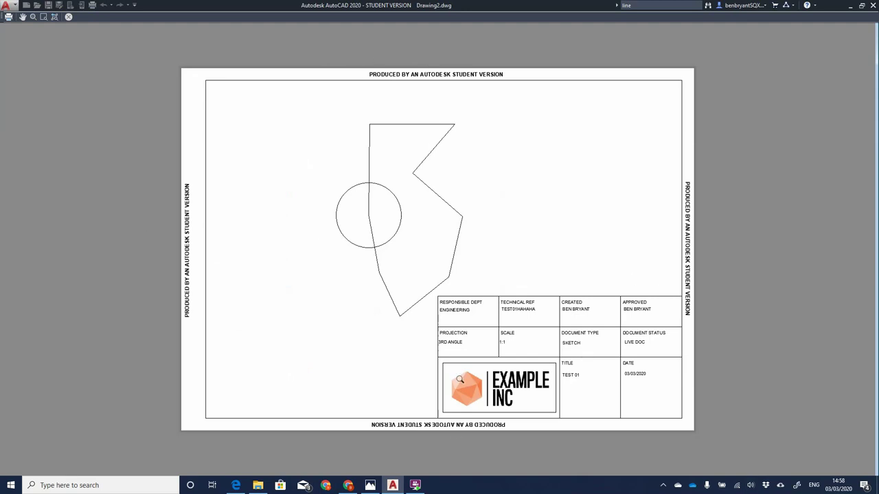
# Step: Plot the previewed sheet to Test 01.pdf in the ScreenCaptures folder
pyautogui.click(72, 18)
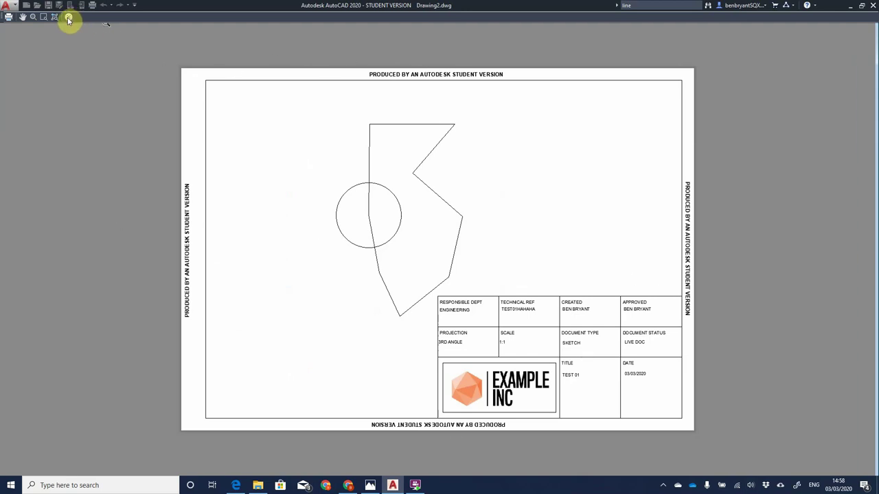
pyautogui.click(9, 19)
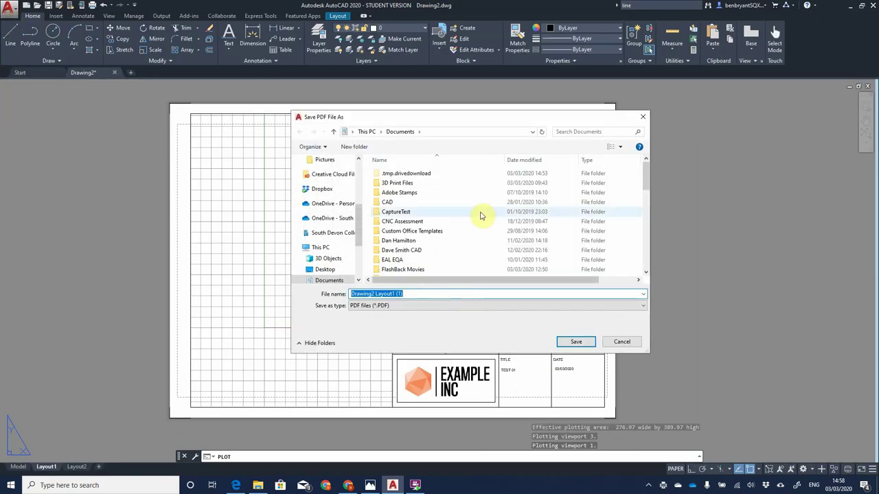
pyautogui.scroll(-10, 477, 234)
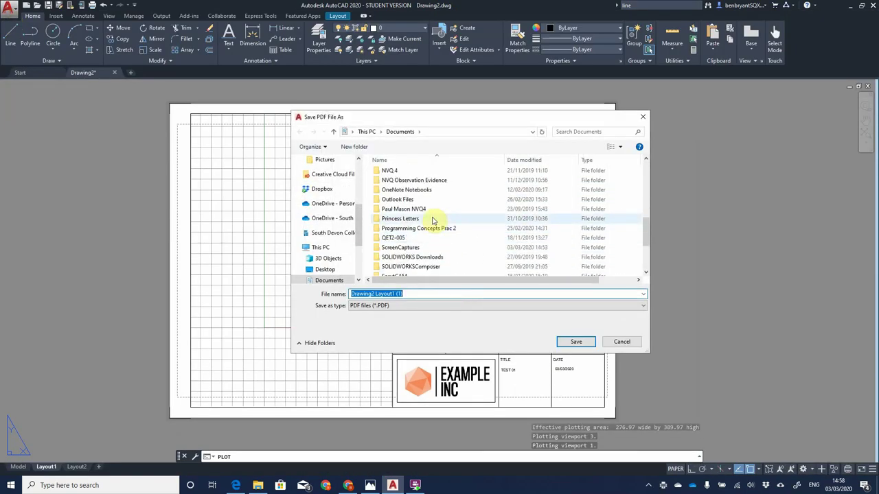
pyautogui.click(444, 249)
pyautogui.doubleClick(444, 248)
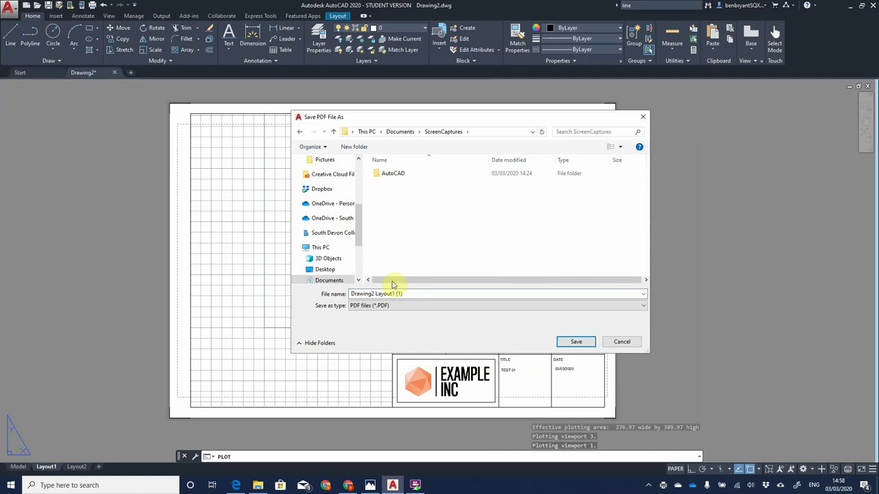
pyautogui.click(417, 292)
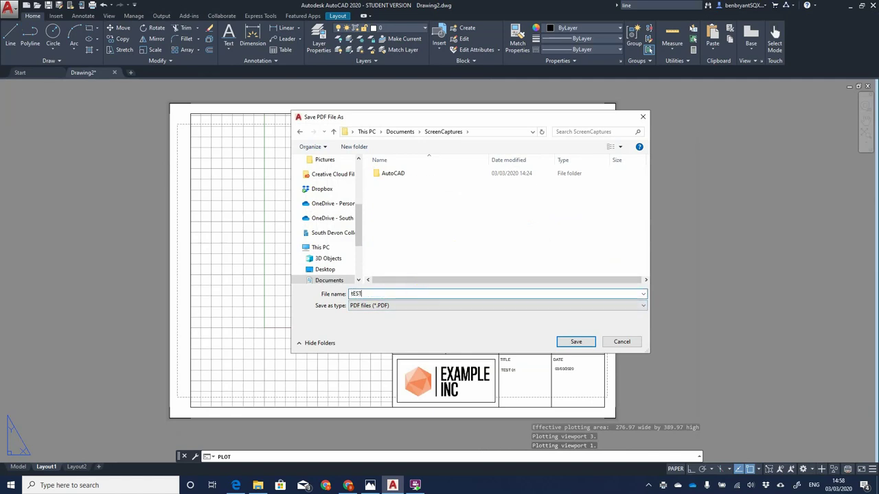
pyautogui.press('BackSpace')
pyautogui.press('BackSpace')
pyautogui.press('Return')
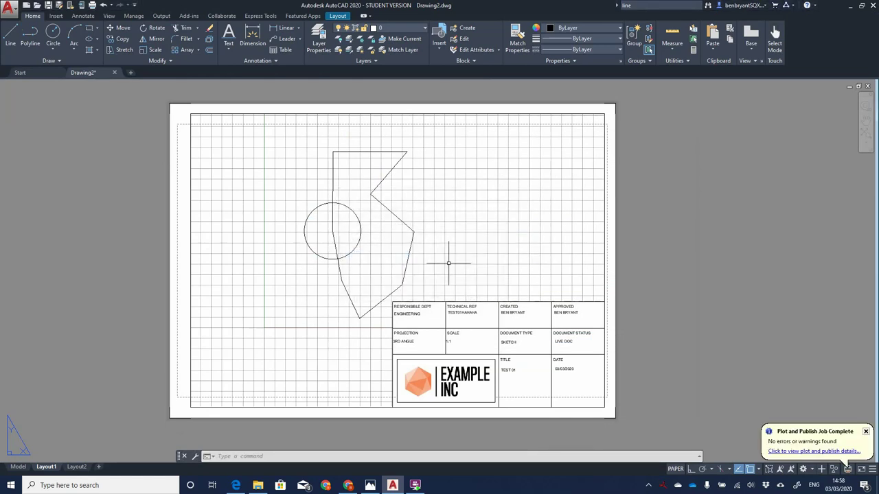
# Step: Scroll through Test 01.pdf to check the drawing and title block, then close Acrobat
pyautogui.scroll(-5, 412, 268)
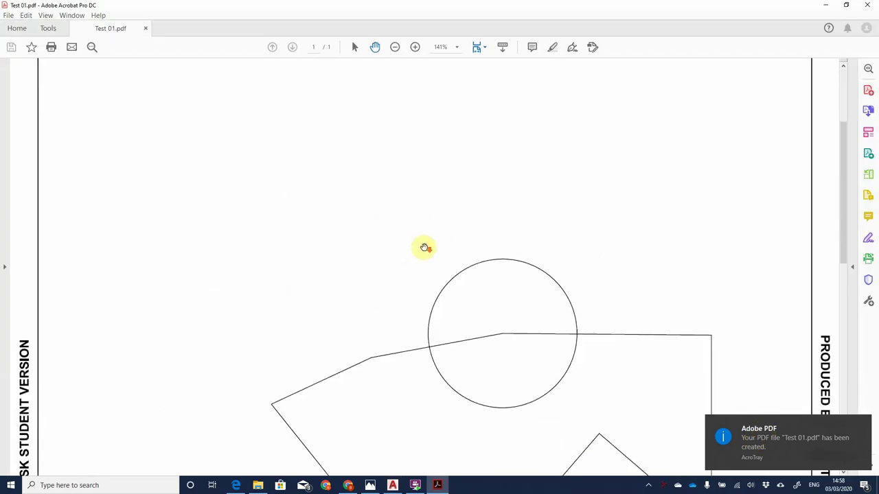
pyautogui.scroll(-7, 424, 244)
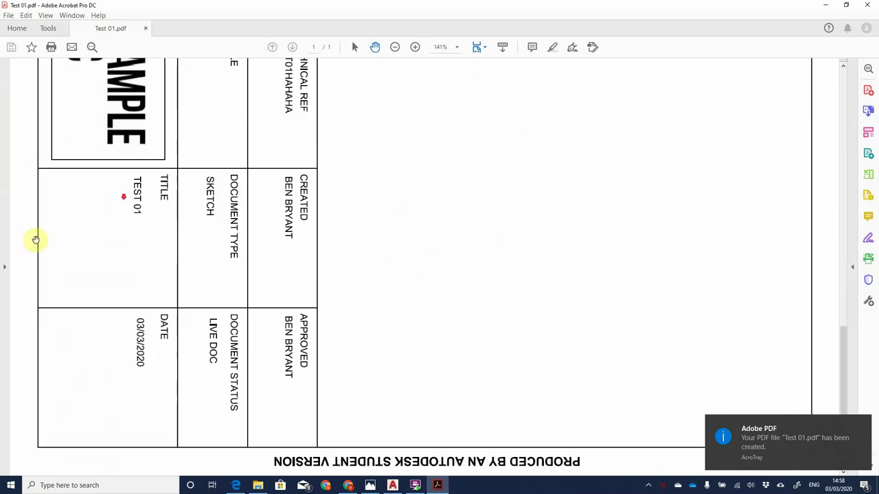
pyautogui.scroll(12, 405, 354)
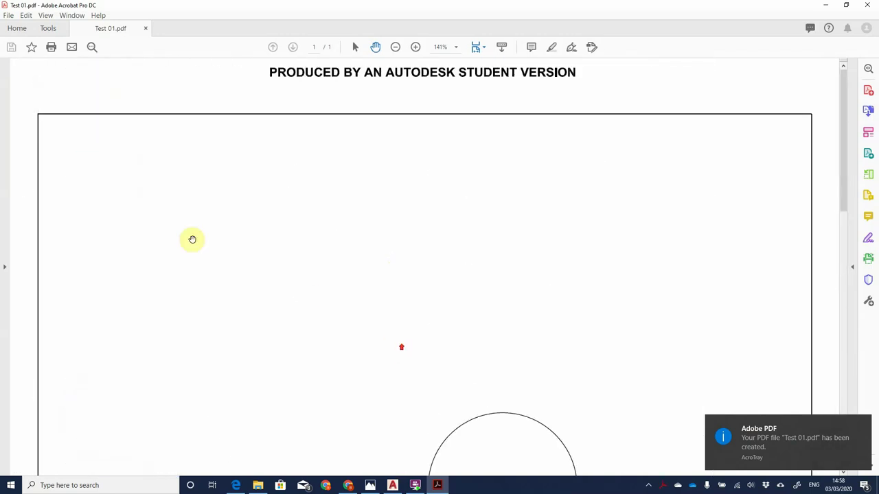
pyautogui.click(865, 4)
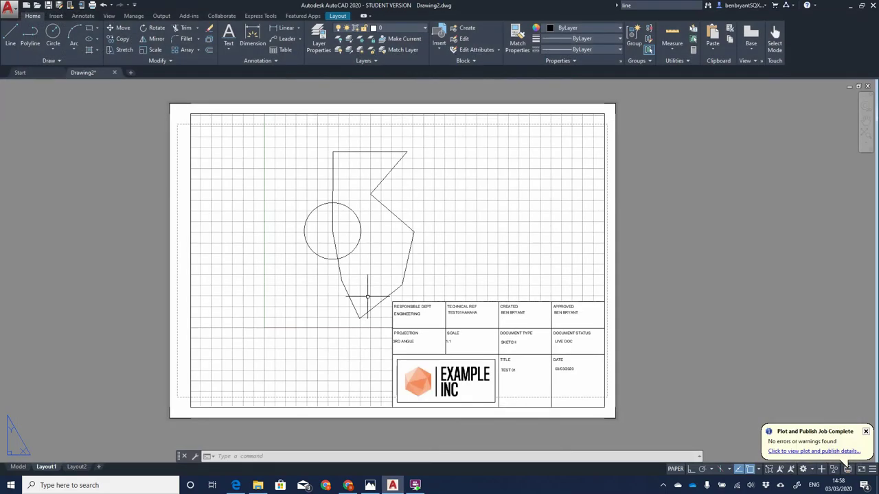
# Step: Rename the Layout1 tab to A3 Landscape
pyautogui.rightClick(52, 467)
pyautogui.click(94, 342)
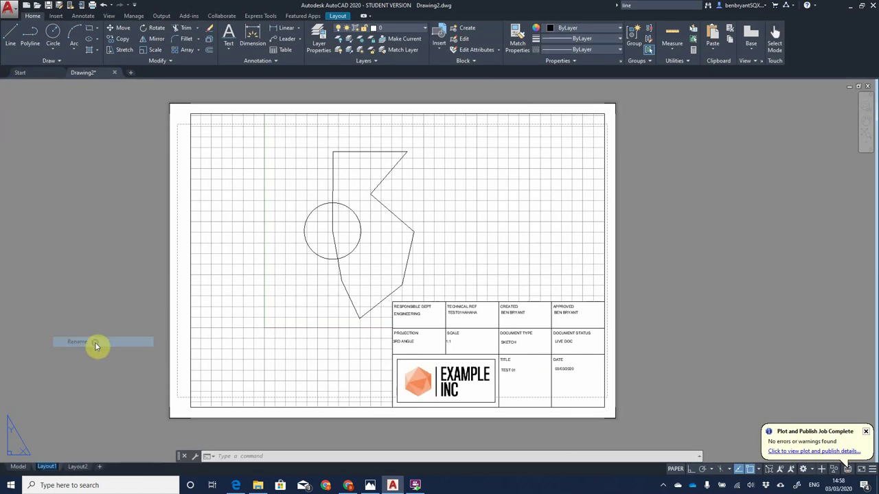
pyautogui.write('A')
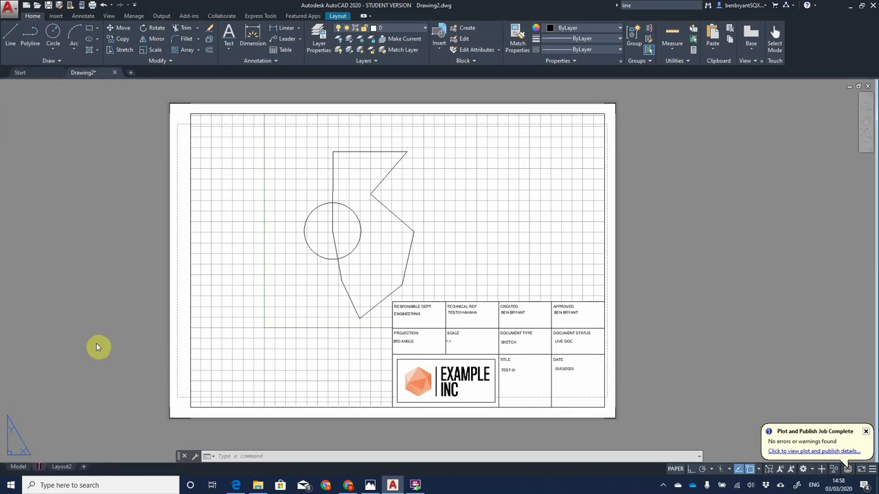
pyautogui.write('3 Landscape')
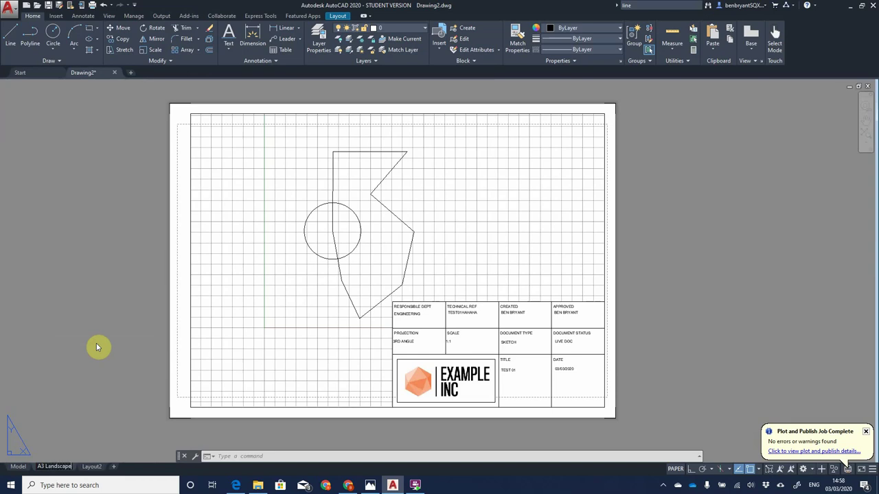
pyautogui.click(94, 335)
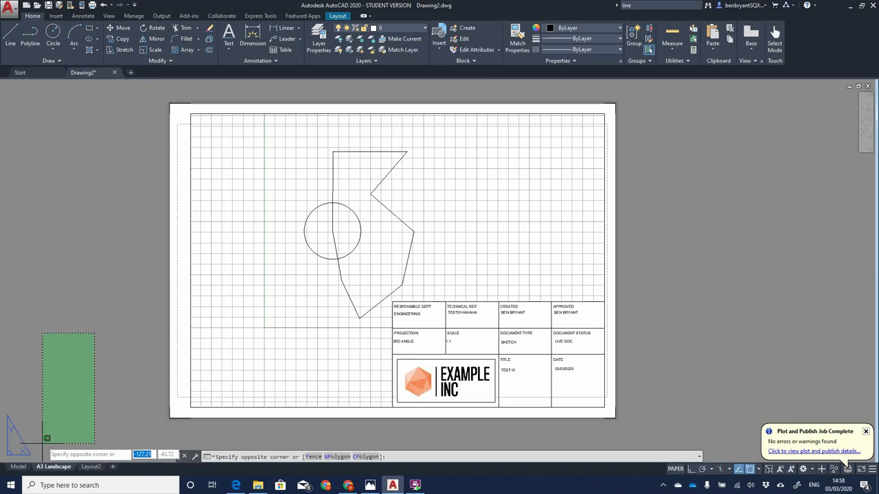
# Step: Glance at Layout2, then return to model space and pan the view slightly
pyautogui.click(19, 466)
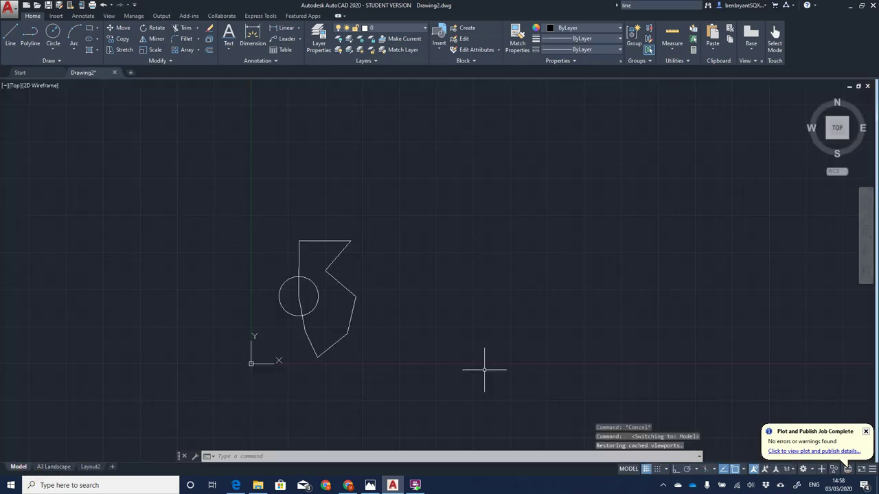
pyautogui.click(90, 466)
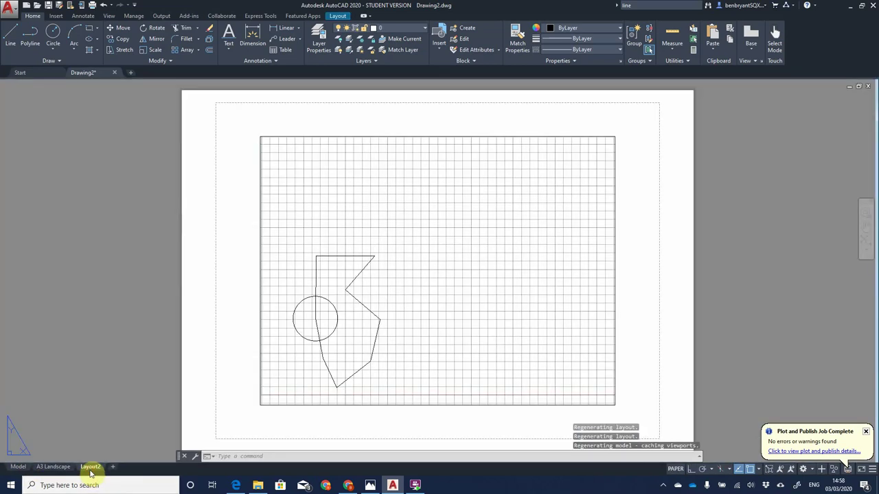
pyautogui.click(18, 467)
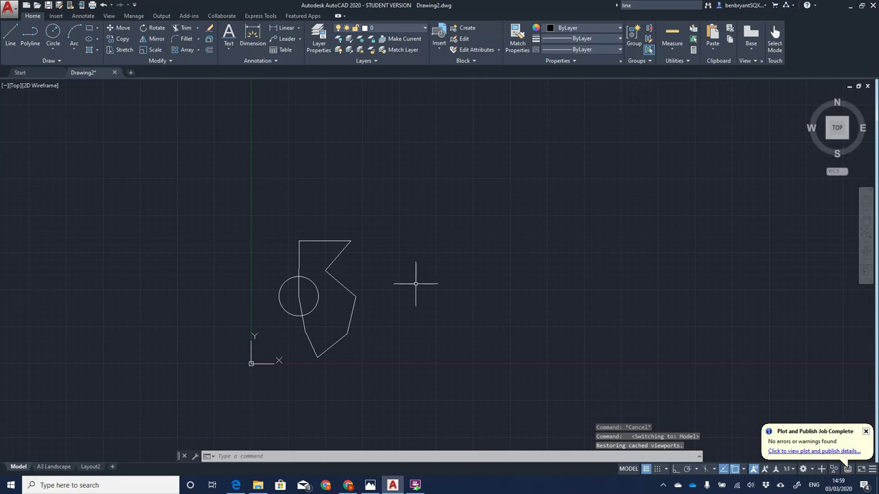
pyautogui.moveTo(499, 258)
pyautogui.mouseDown(button='middle')
pyautogui.moveTo(501, 247)
pyautogui.moveTo(478, 249)
pyautogui.mouseUp(button='middle')
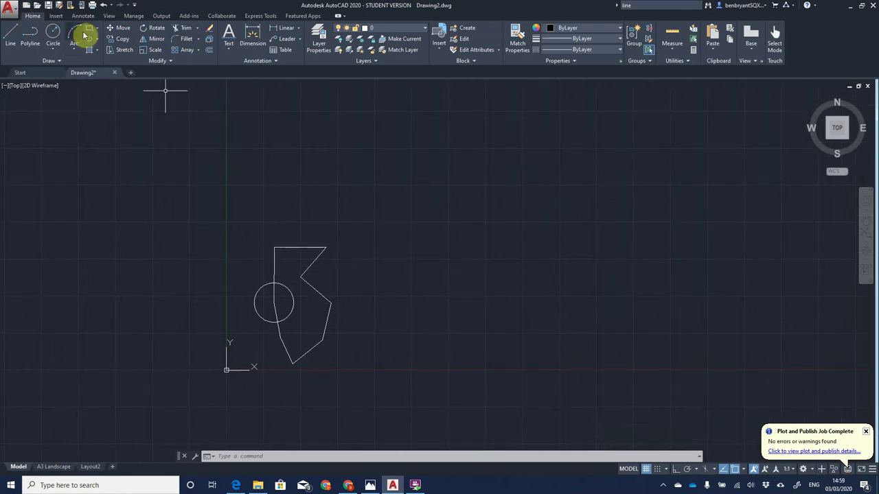
# Step: Draw a 210 by 297 rectangle with its corner at the origin using REC
pyautogui.write('REC')
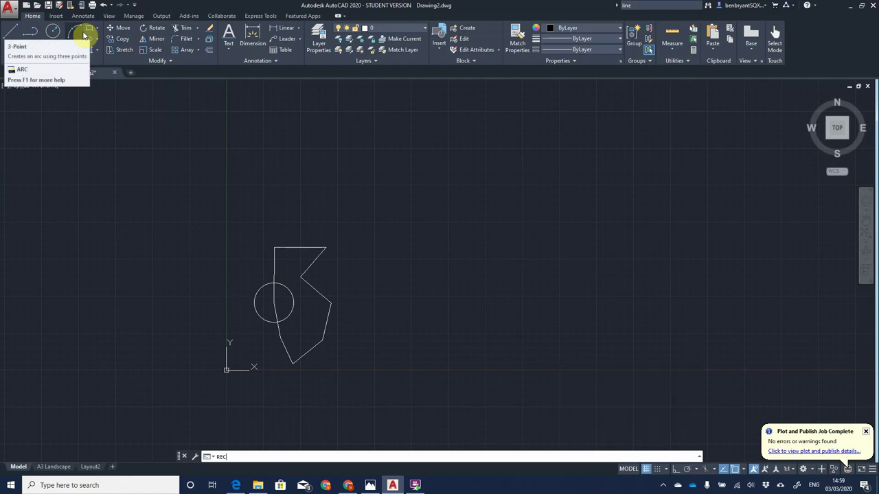
pyautogui.press('Return')
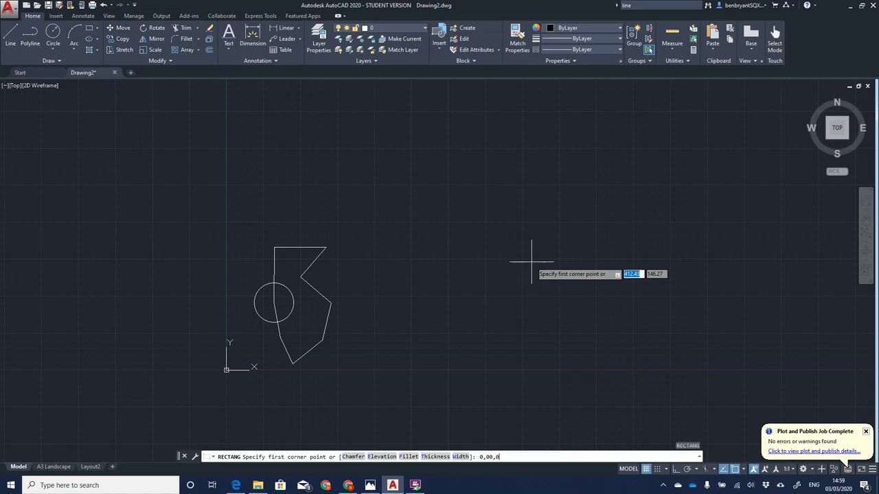
pyautogui.press('Return')
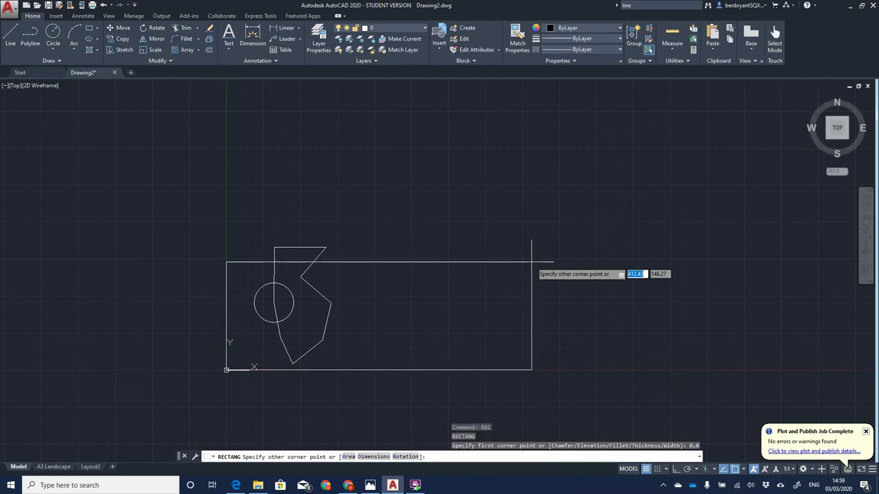
pyautogui.write('210')
pyautogui.press('Tab')
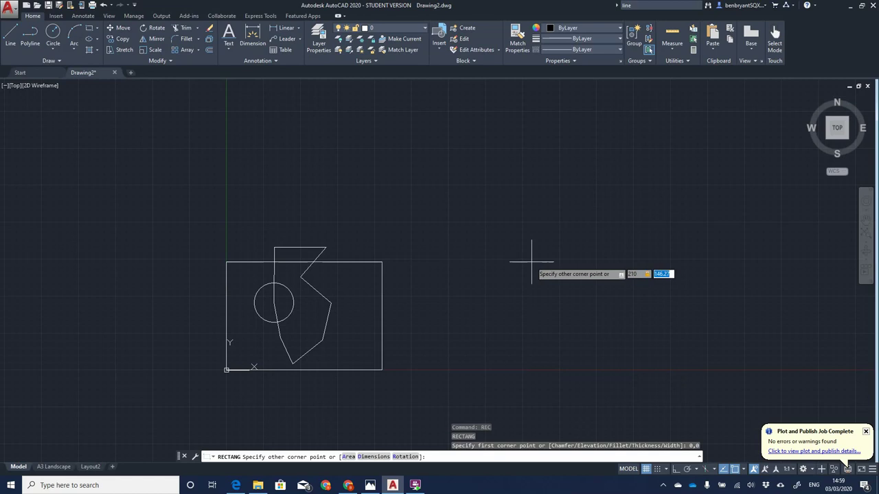
pyautogui.write('297')
pyautogui.press('Return')
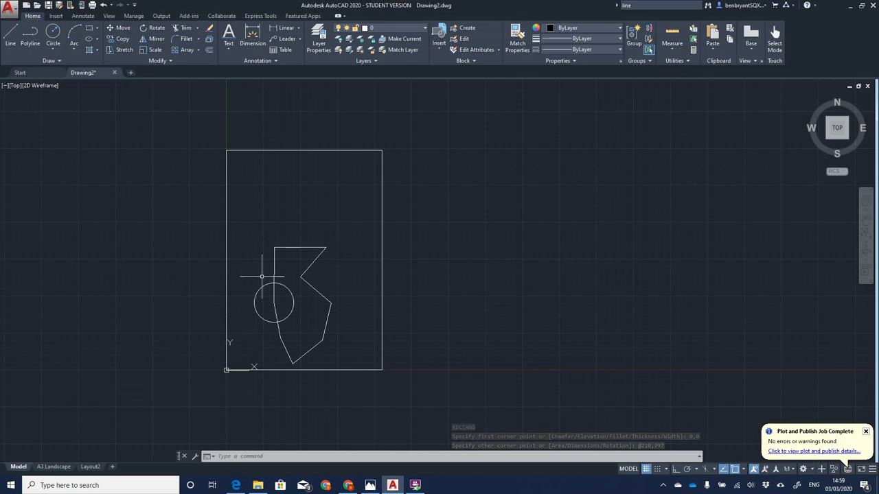
# Step: Window-select the old circle and zigzag outline and erase them
pyautogui.click(251, 217)
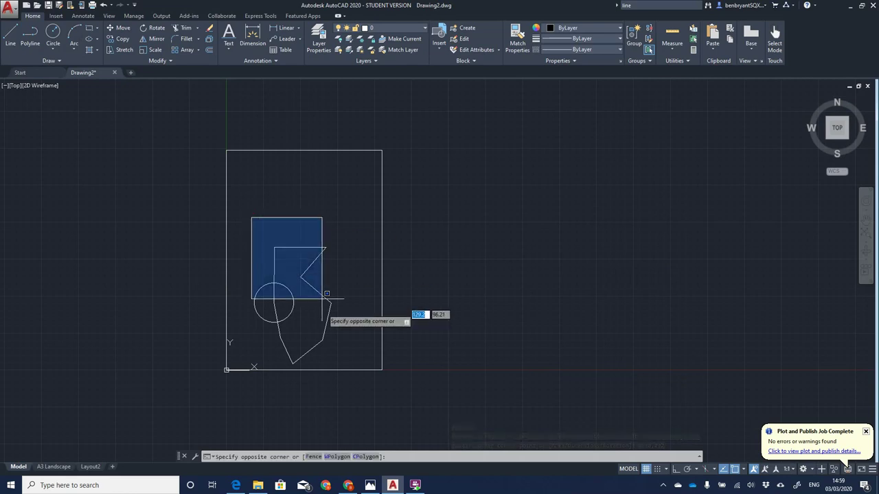
pyautogui.click(341, 364)
pyautogui.press('Delete')
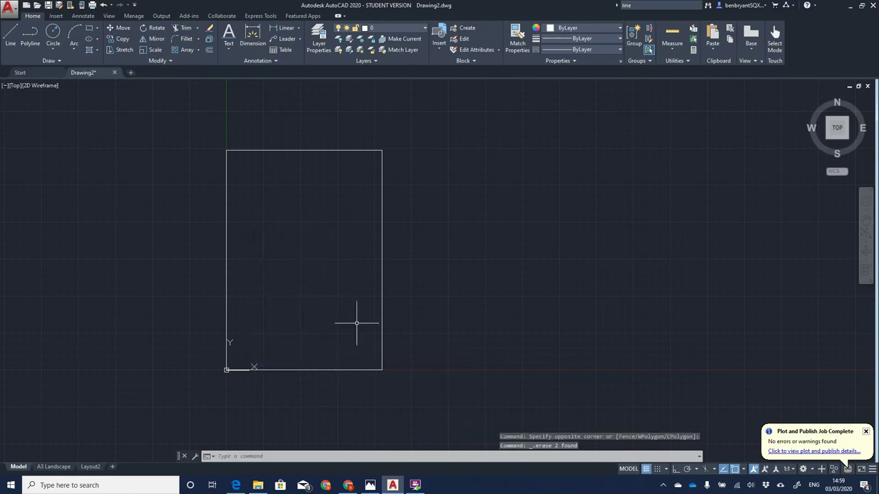
# Step: Start inserting the Title Block block with INSERT
pyautogui.write('insert')
pyautogui.press('Return')
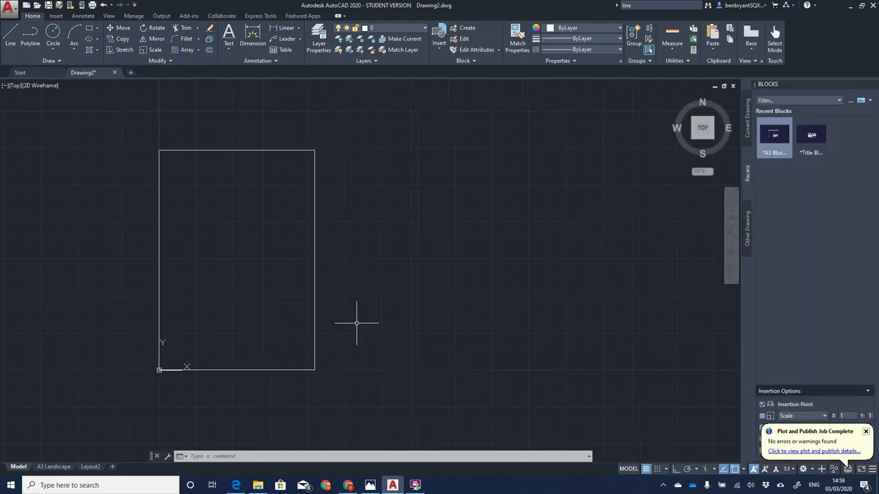
pyautogui.click(810, 137)
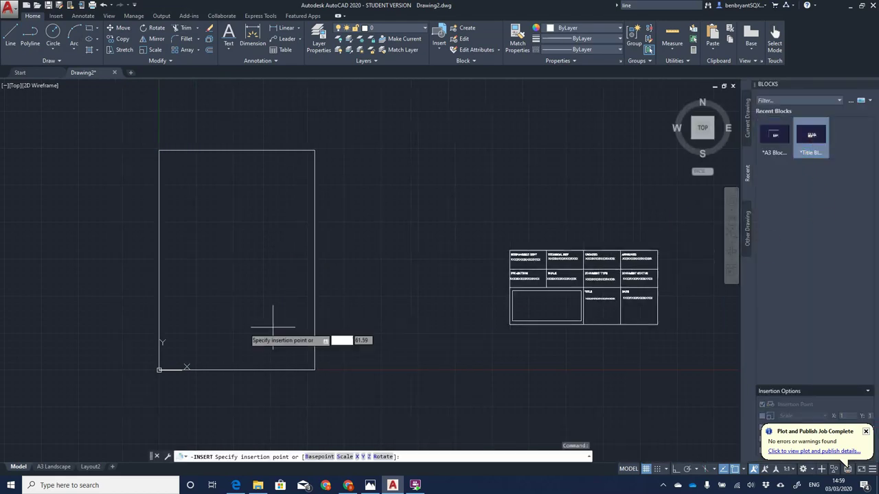
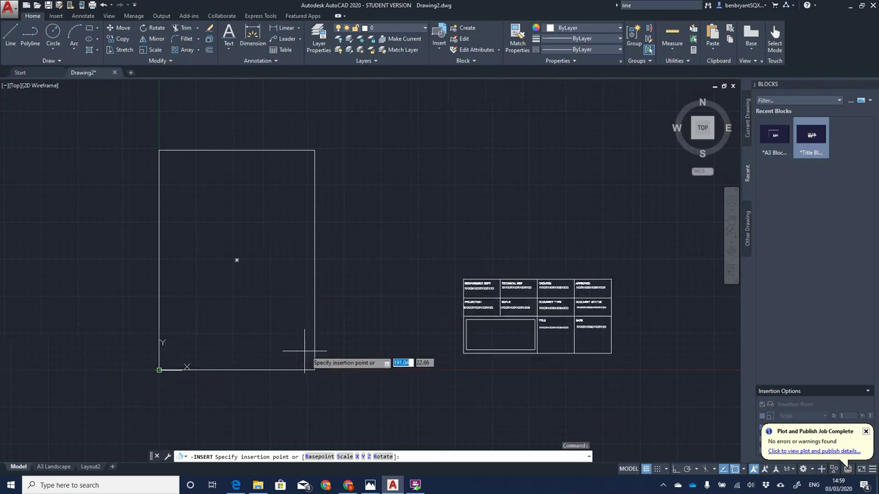
# Step: Place the EXAMPLE INC title block and explode the sheet rectangle into separate lines
pyautogui.click(313, 371)
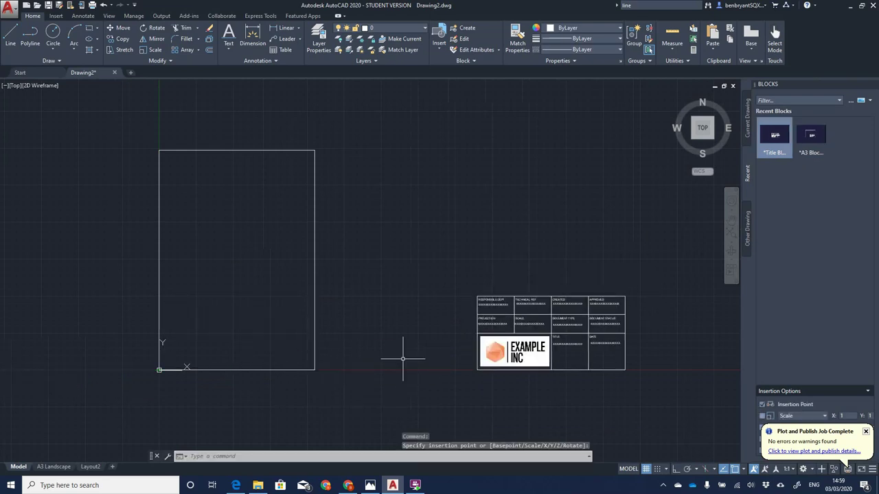
pyautogui.press('Escape')
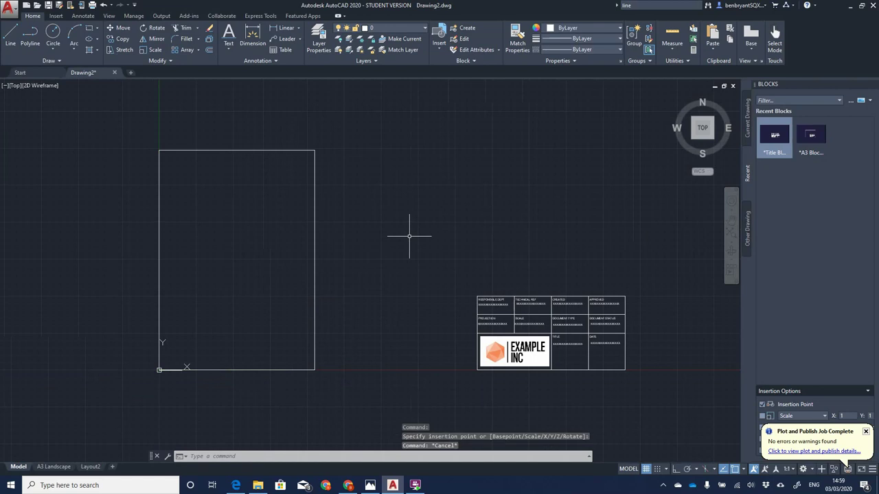
pyautogui.click(409, 236)
pyautogui.write('explode')
pyautogui.press('Return')
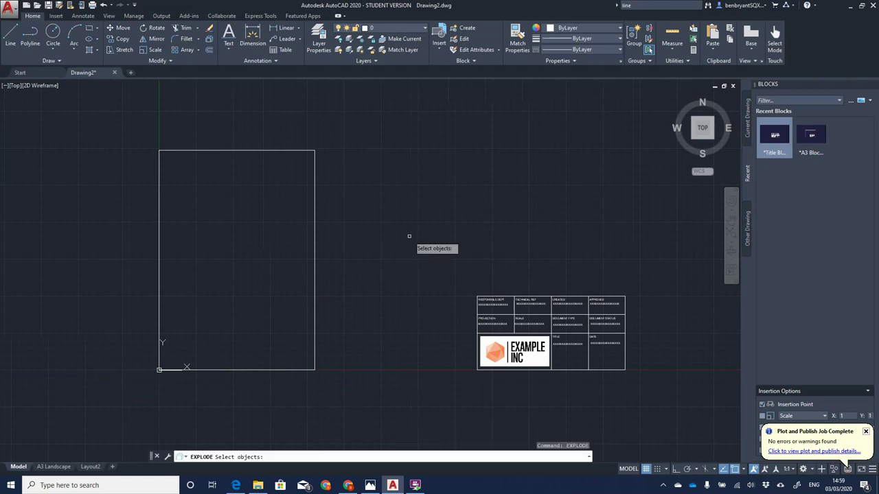
pyautogui.click(121, 126)
pyautogui.click(368, 376)
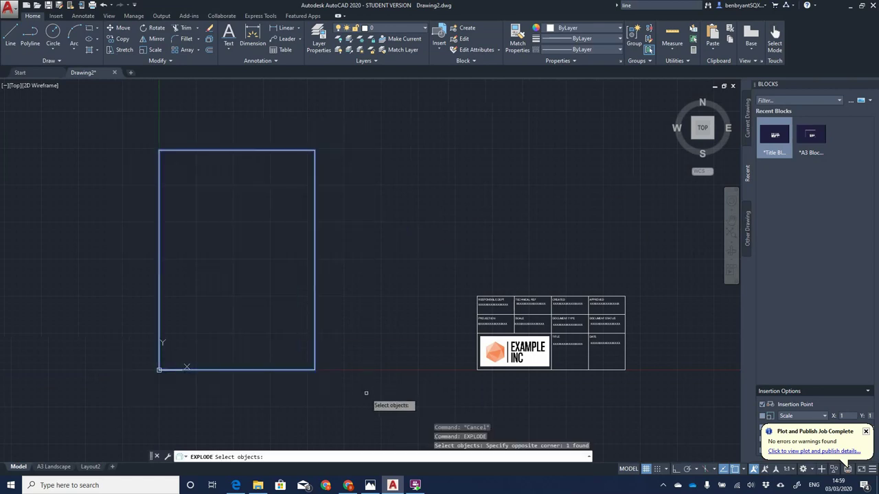
pyautogui.press('Return')
# Step: Offset the rectangle's left edge 20 units inward
pyautogui.write('offset')
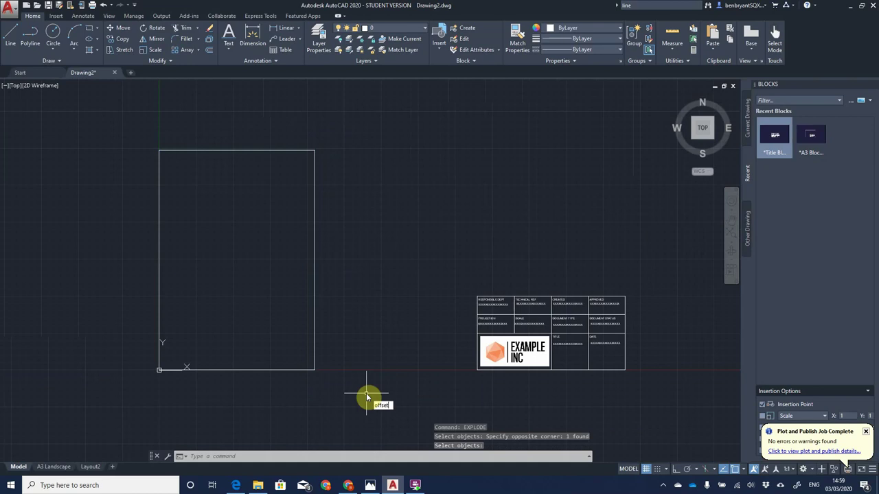
pyautogui.press('Return')
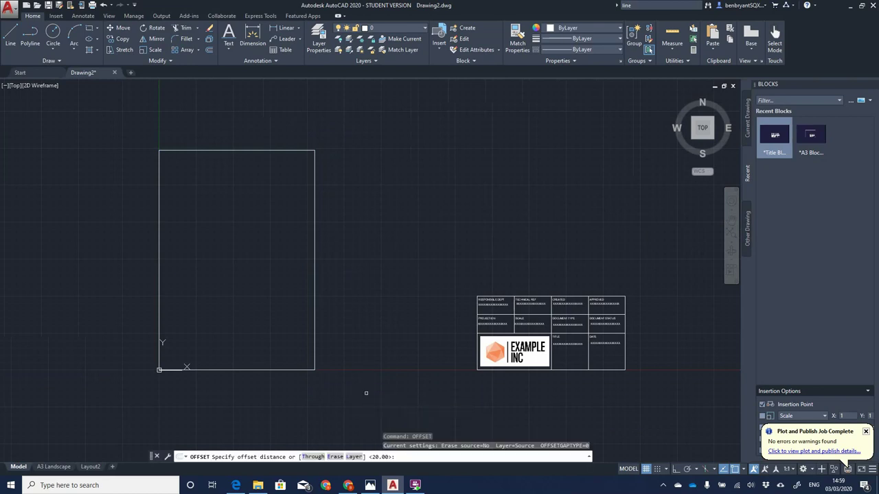
pyautogui.write('20')
pyautogui.press('Return')
pyautogui.click(160, 245)
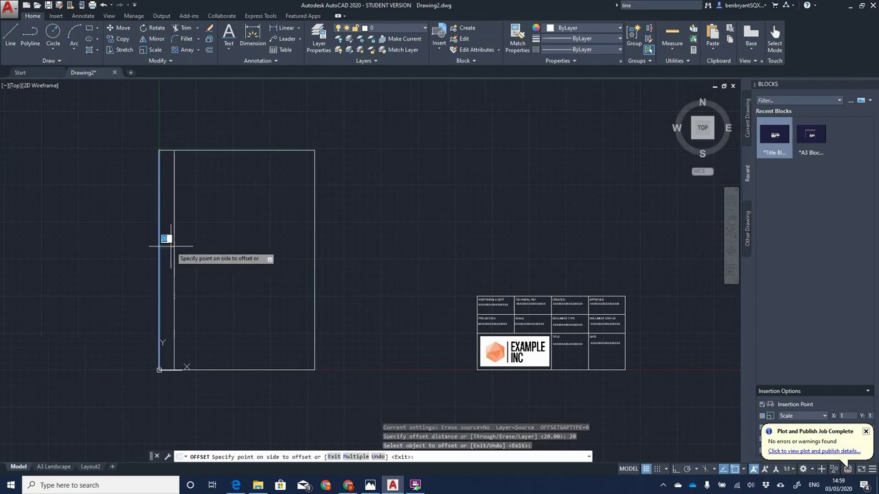
pyautogui.click(164, 238)
pyautogui.press('Escape')
# Step: Offset the top, right and bottom edges 10 units inward
pyautogui.press('Return')
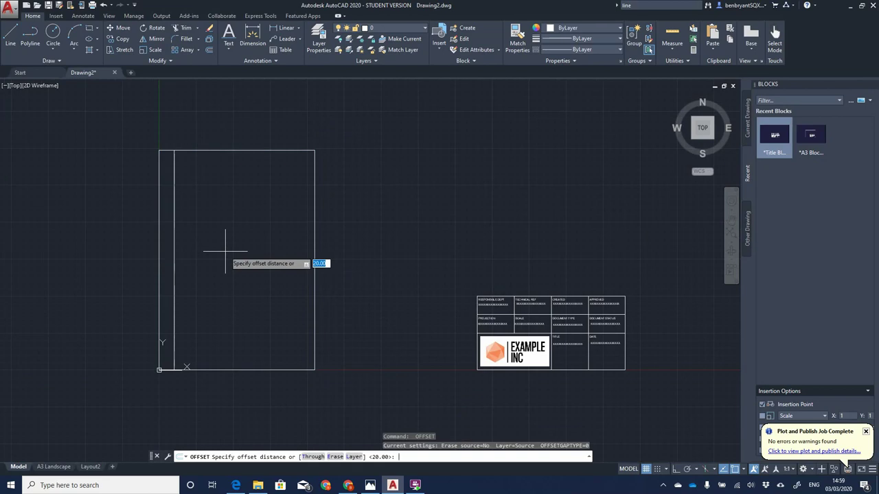
pyautogui.write('10')
pyautogui.press('Return')
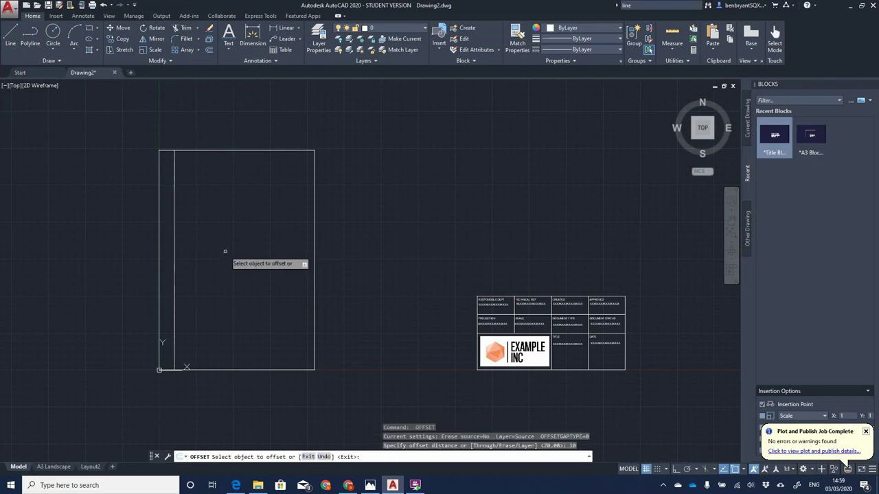
pyautogui.click(237, 151)
pyautogui.click(264, 188)
pyautogui.click(315, 196)
pyautogui.click(271, 204)
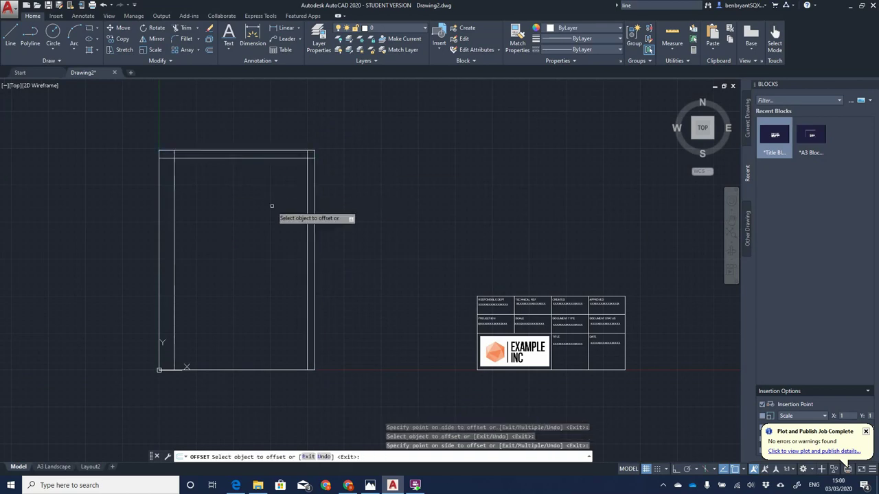
pyautogui.click(246, 370)
pyautogui.click(244, 353)
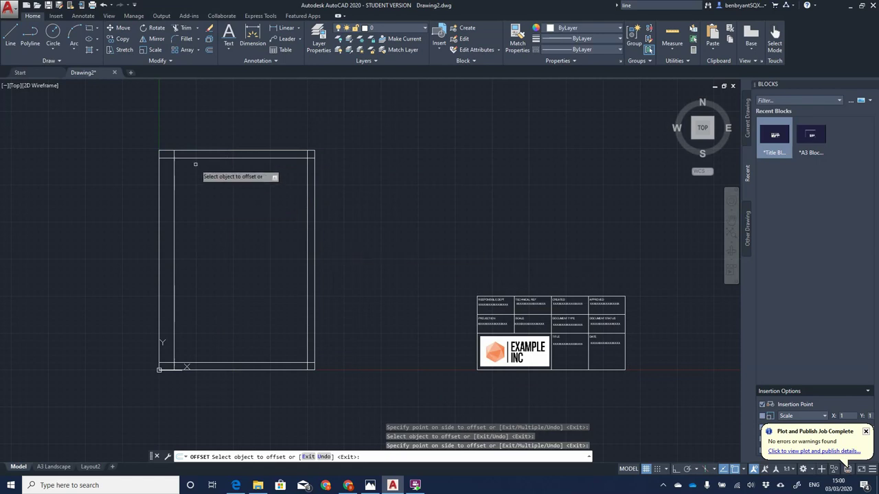
pyautogui.press('Escape')
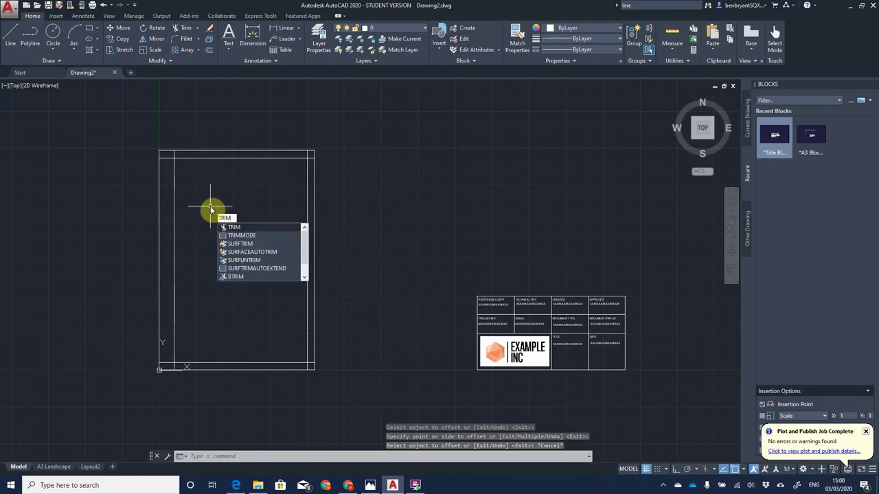
# Step: Trim the outer left, top, right and bottom sheet lines, keeping only the inner border
pyautogui.press('Return')
pyautogui.click(84, 112)
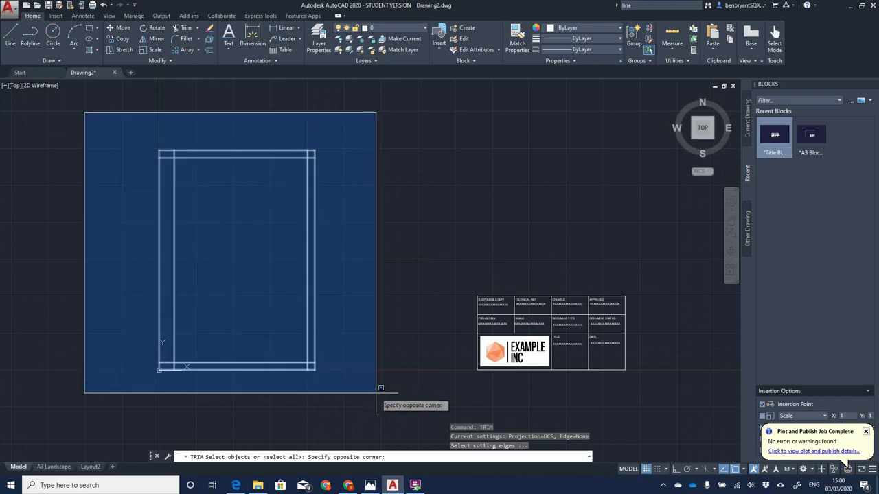
pyautogui.click(380, 388)
pyautogui.press('Return')
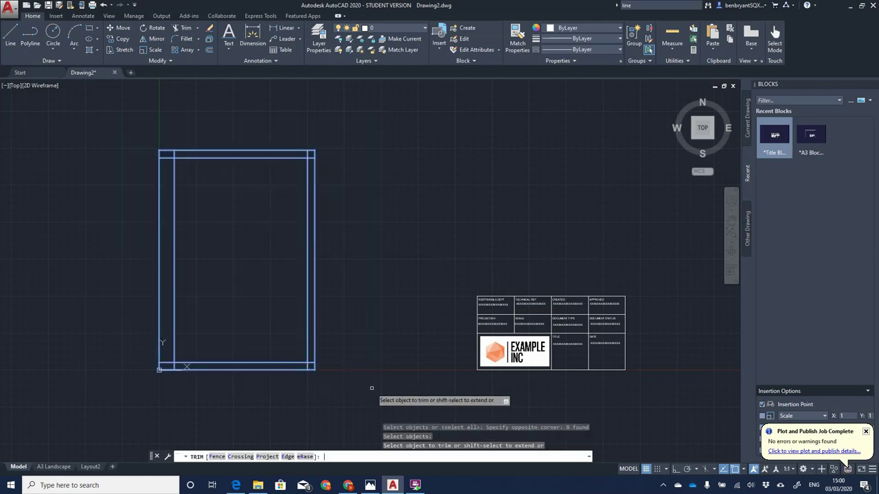
pyautogui.click(160, 244)
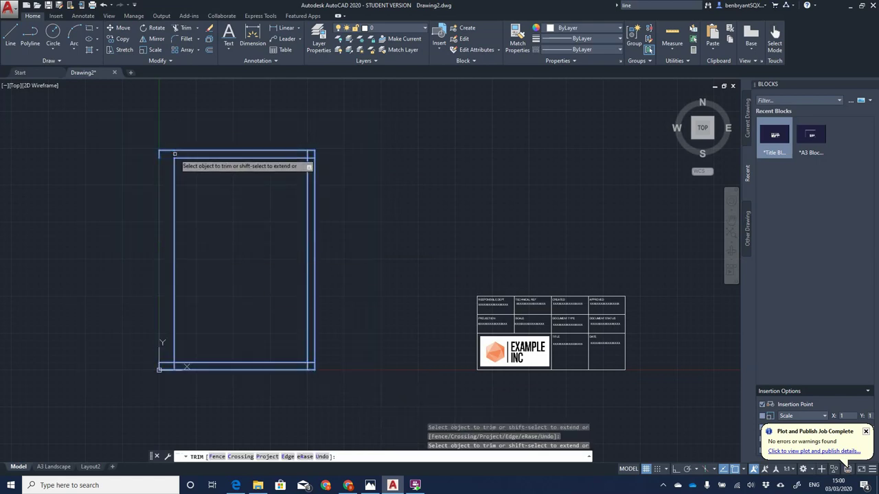
pyautogui.click(176, 151)
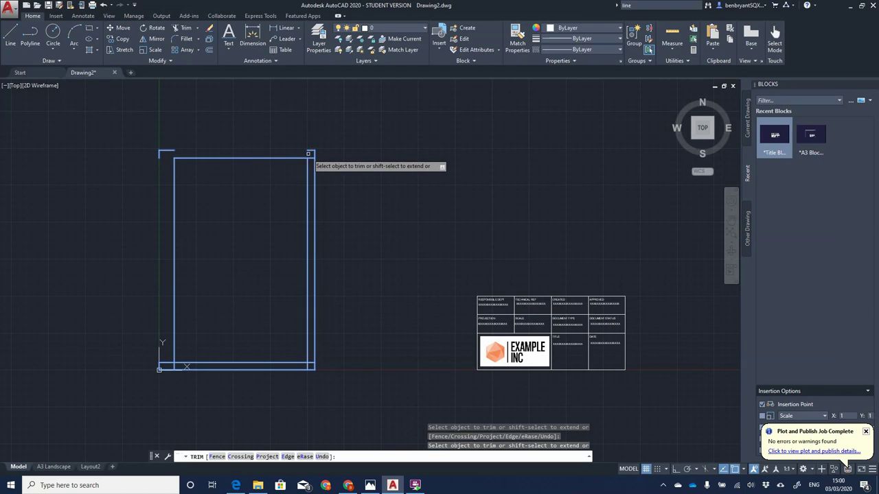
pyautogui.click(313, 180)
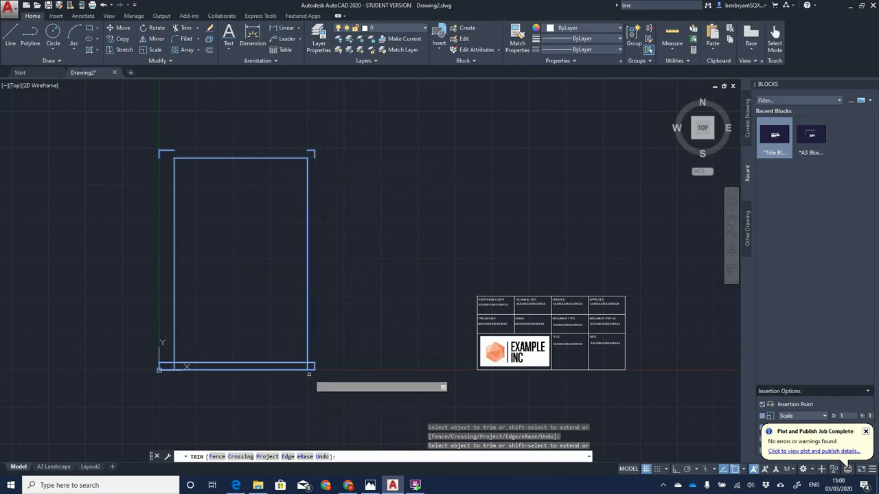
pyautogui.click(186, 368)
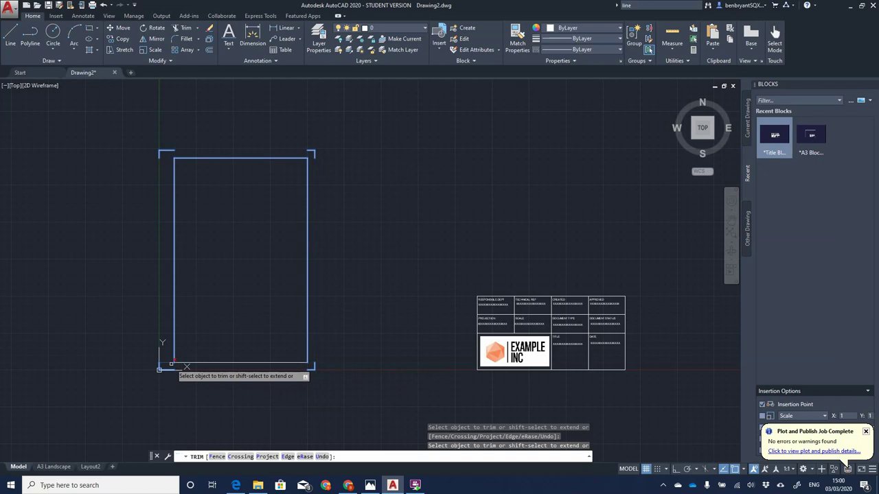
pyautogui.rightClick(124, 266)
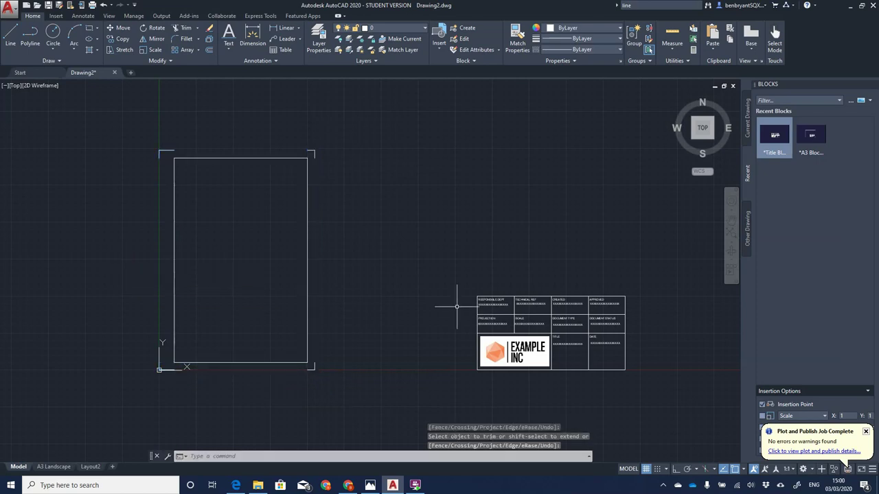
# Step: Move the title block to snap into the border's lower-right corner
pyautogui.press('Return')
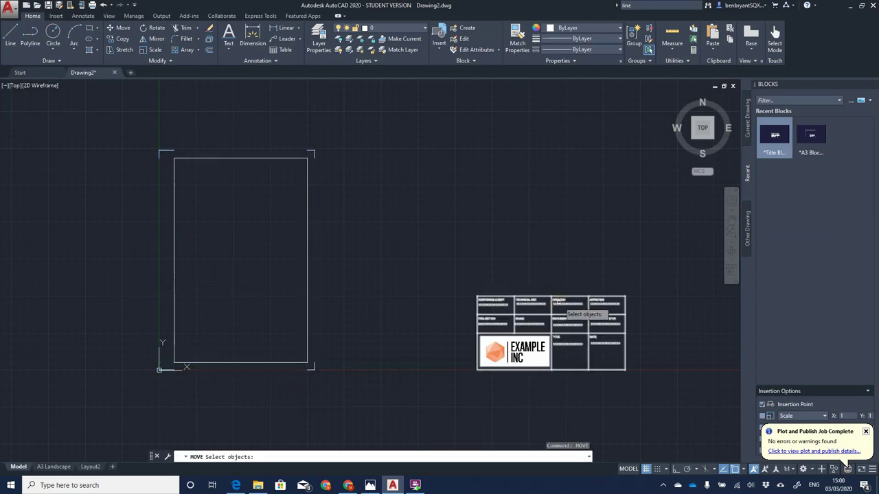
pyautogui.click(564, 314)
pyautogui.press('Return')
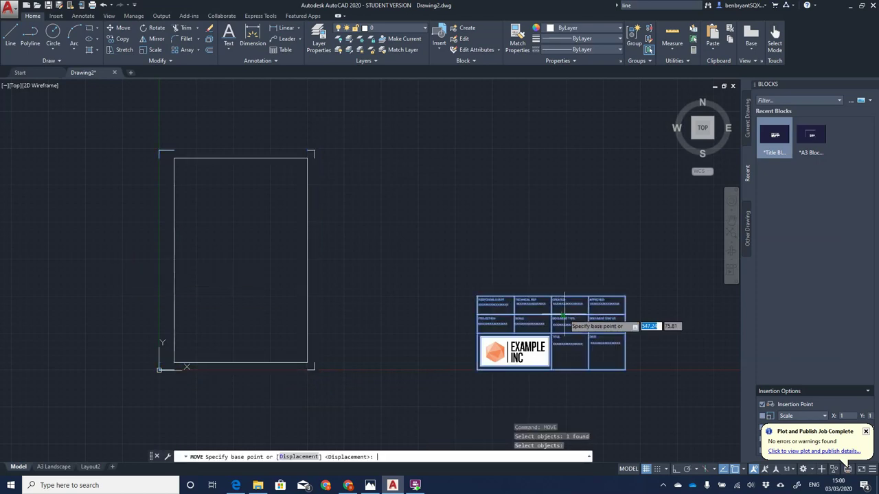
pyautogui.click(626, 370)
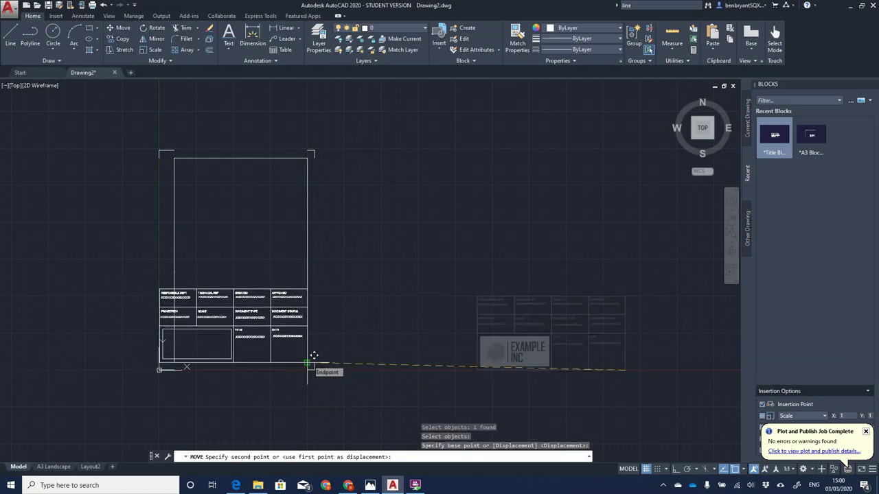
pyautogui.click(313, 355)
pyautogui.scroll(4, 203, 346)
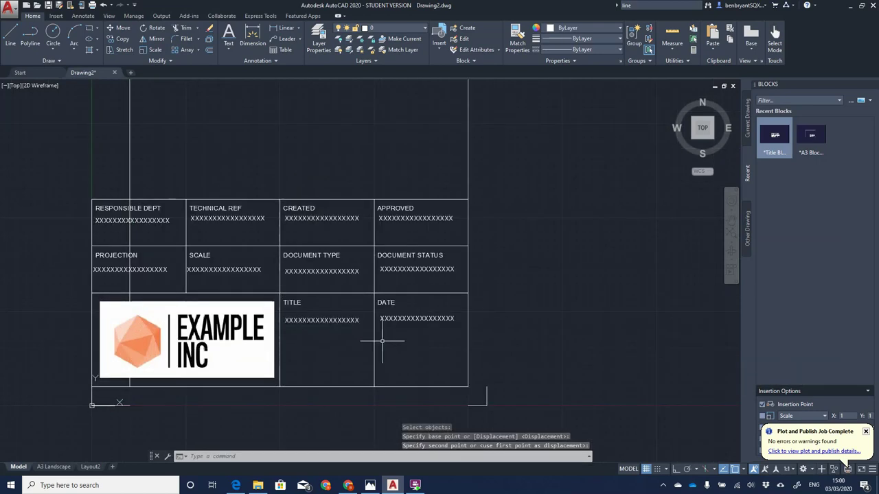
pyautogui.scroll(-2, 336, 340)
# Step: Move the title block out of the frame to sit right of the sheet
pyautogui.click(243, 254)
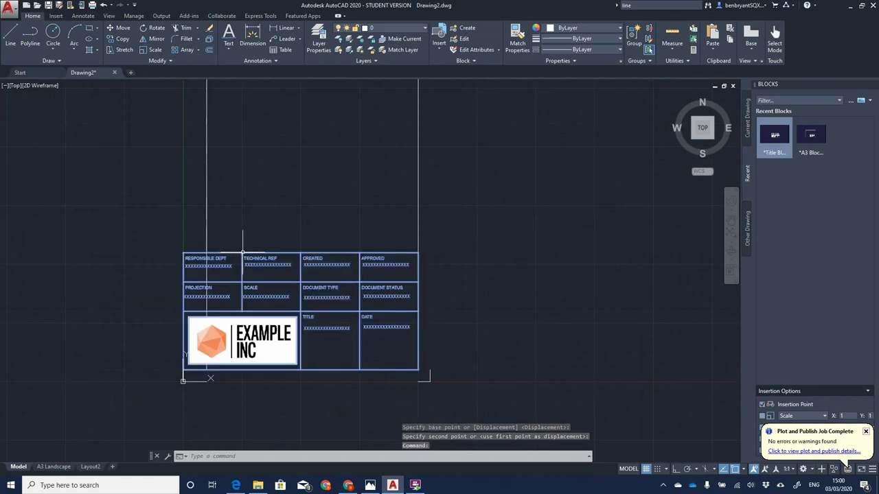
pyautogui.write('mo')
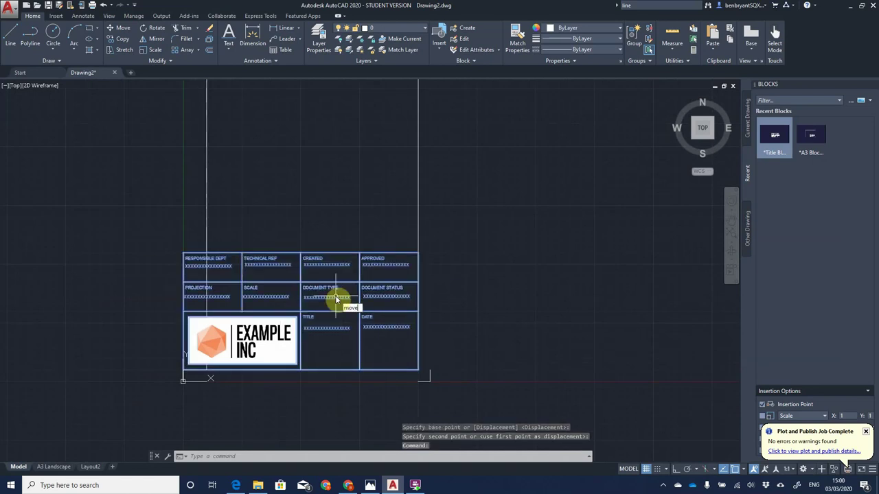
pyautogui.write('ve')
pyautogui.press('Return')
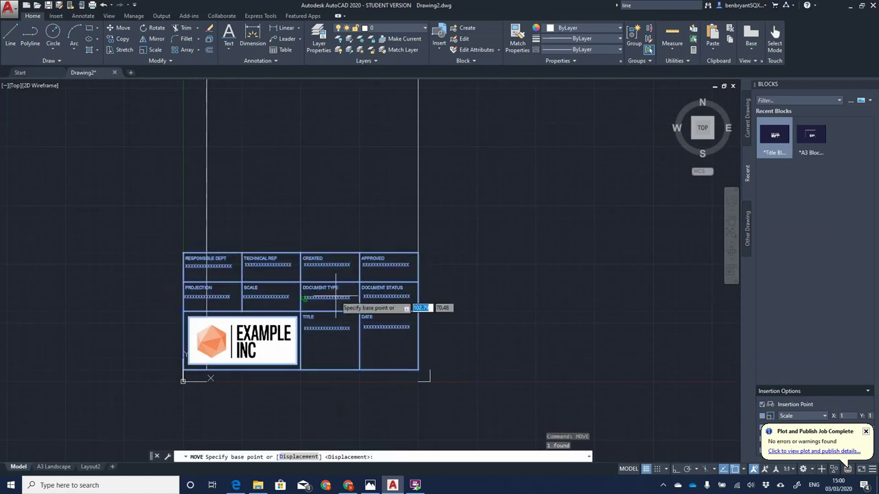
pyautogui.click(418, 372)
pyautogui.scroll(-2, 626, 352)
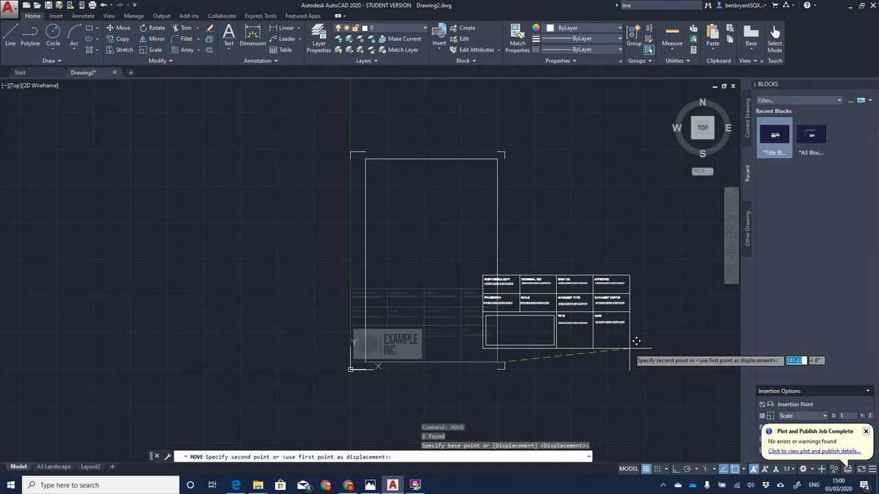
pyautogui.click(678, 368)
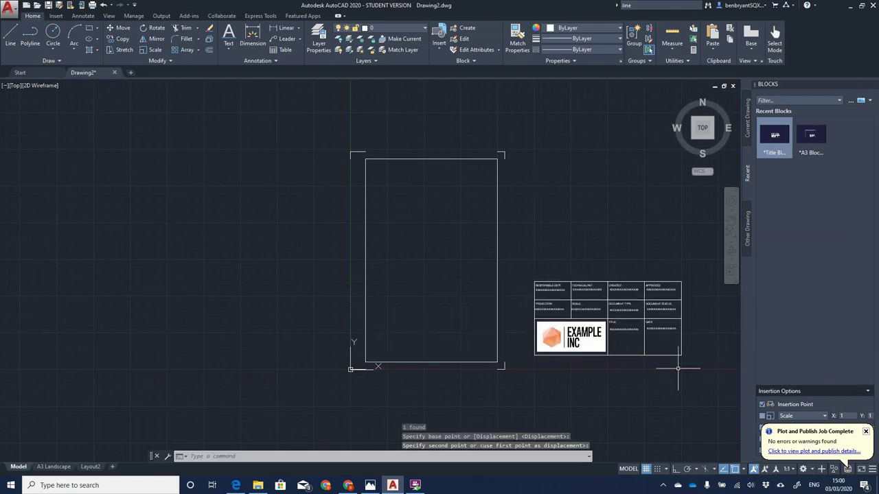
pyautogui.scroll(2, 596, 355)
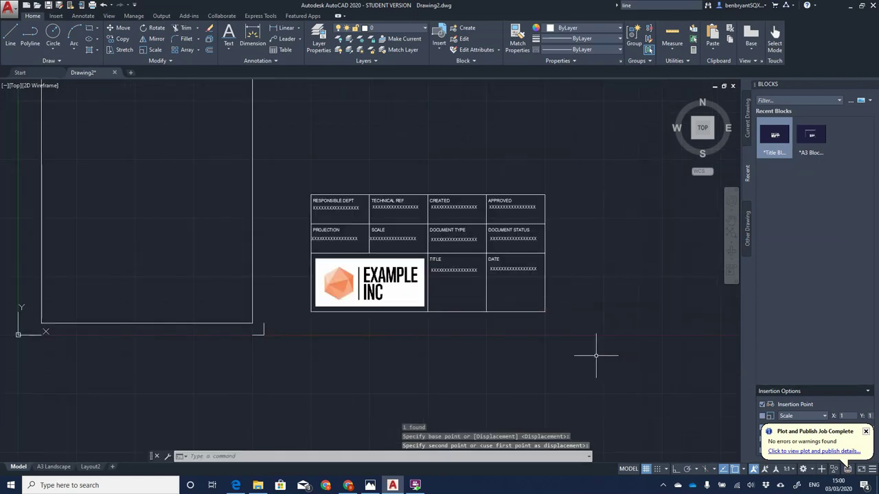
# Step: Explode the EXAMPLE INC title block reference and zoom so the table fills the view
pyautogui.press('Return')
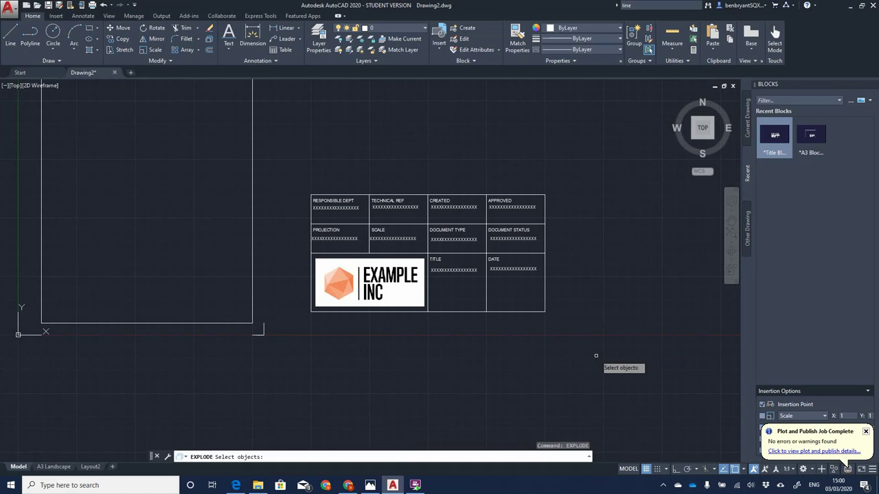
pyautogui.click(371, 208)
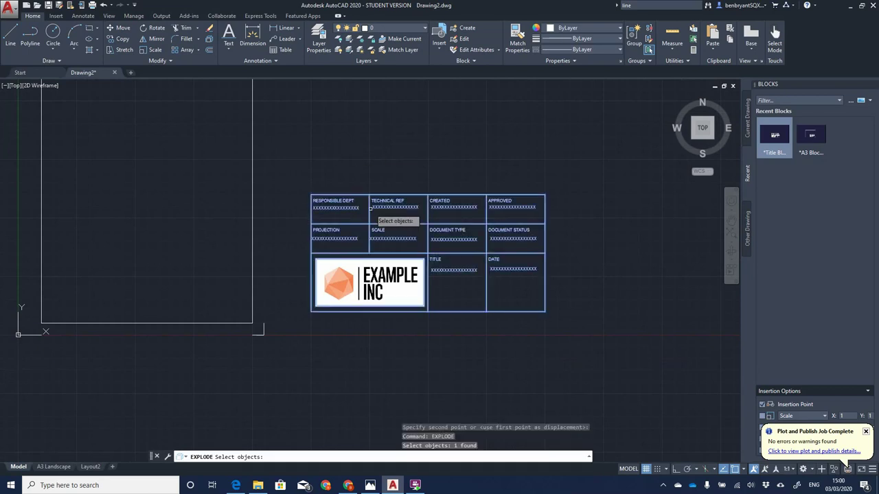
pyautogui.press('Return')
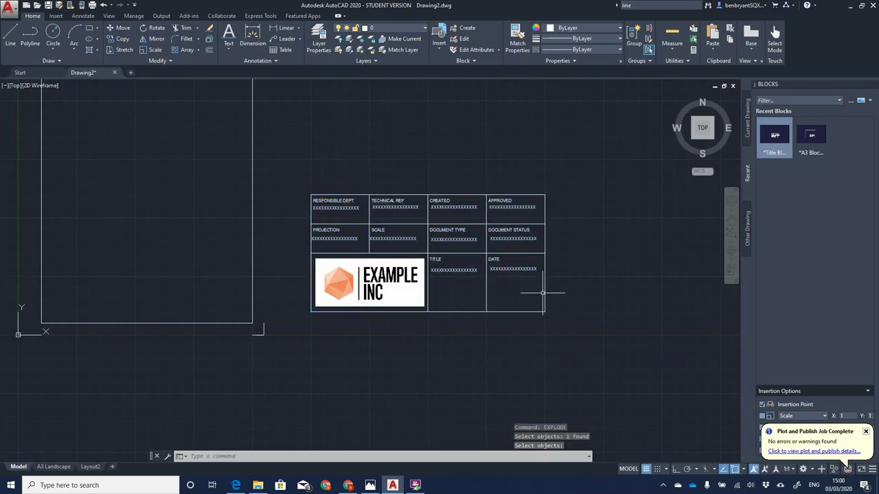
pyautogui.scroll(2, 545, 283)
pyautogui.moveTo(404, 305); pyautogui.dragTo(461, 341, button='middle')
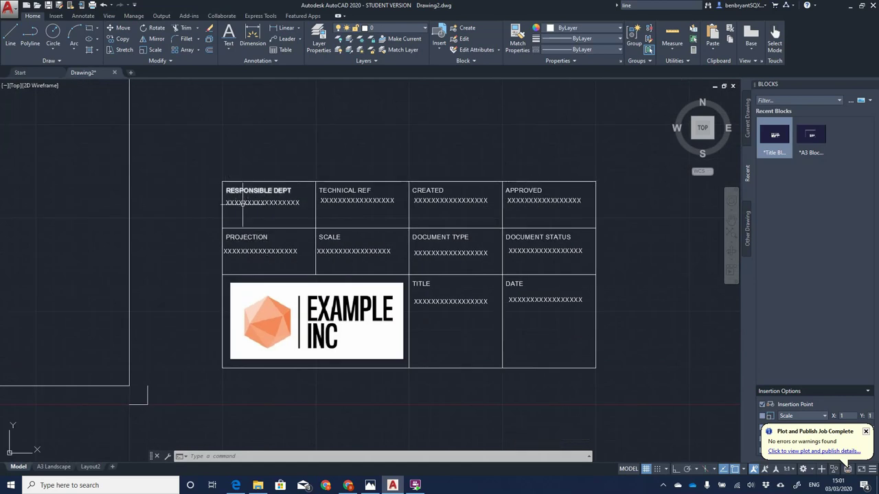
pyautogui.click(240, 371)
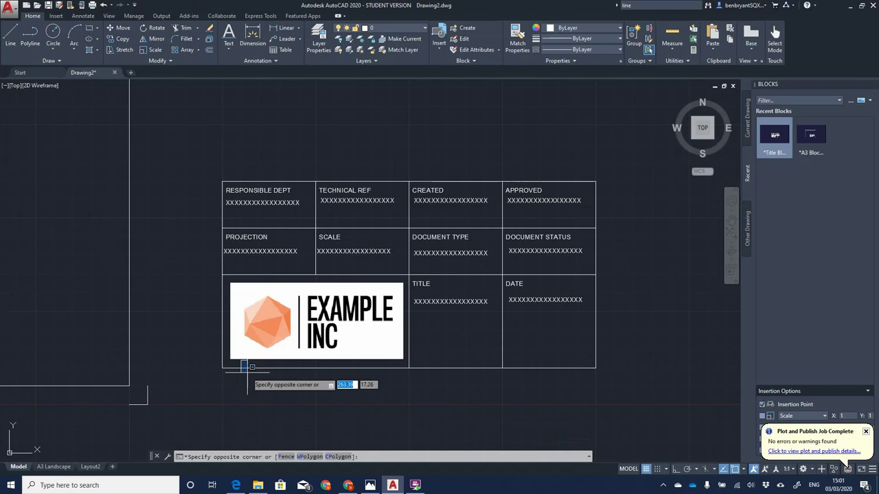
pyautogui.press('Escape')
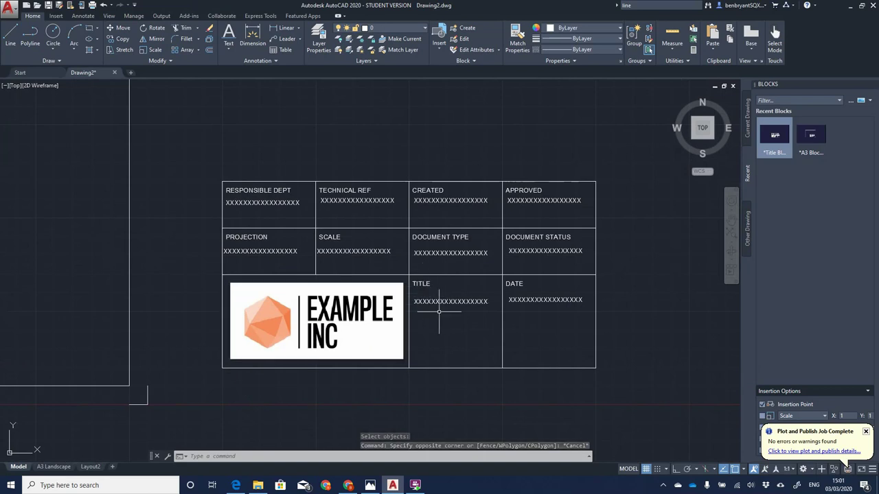
# Step: Select the RESPONSIBLE DEPT, PROJECTION, SCALE, TECHNICAL REF and CREATED headings and placeholders to move
pyautogui.write('move')
pyautogui.press('Return')
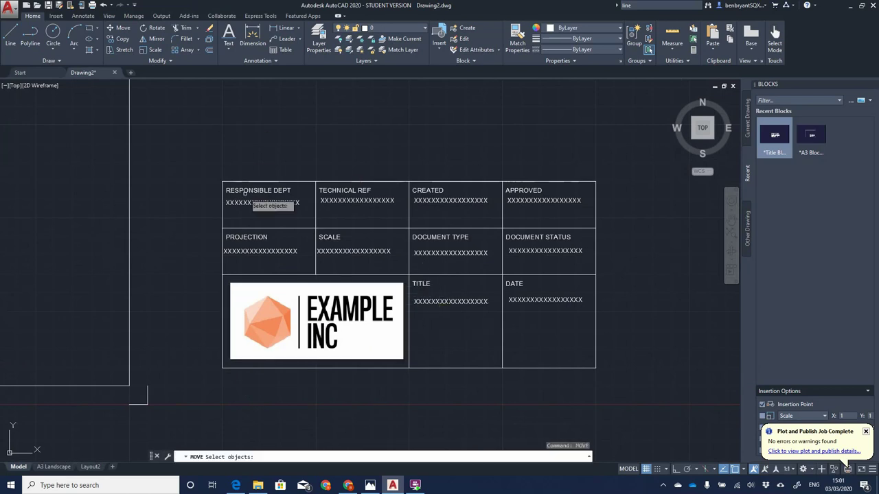
pyautogui.click(271, 200)
pyautogui.click(251, 202)
pyautogui.click(248, 237)
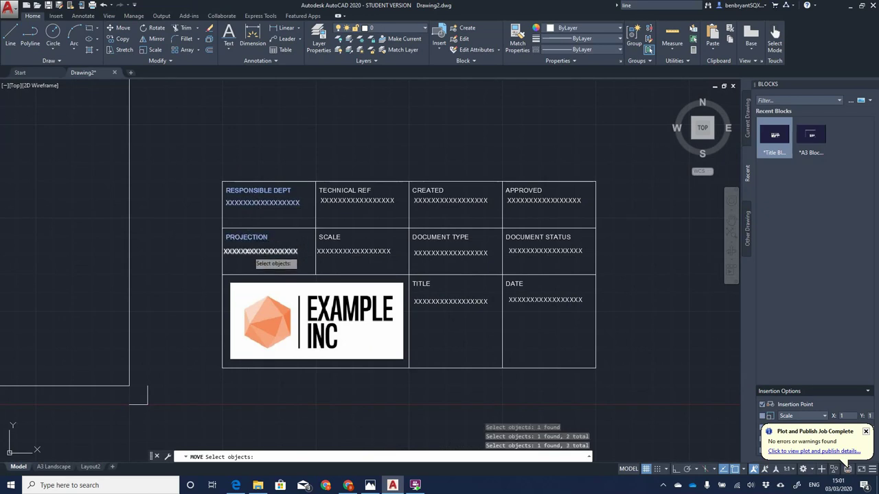
pyautogui.click(249, 251)
pyautogui.click(334, 251)
pyautogui.click(330, 238)
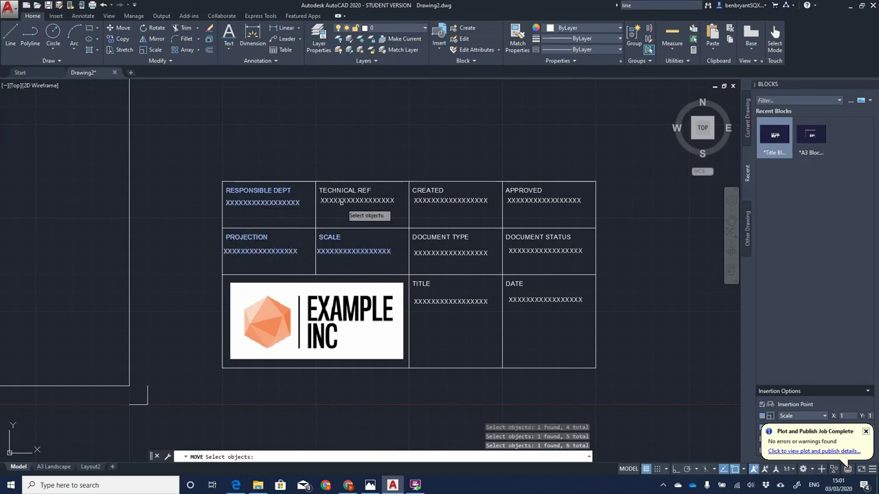
pyautogui.click(342, 201)
pyautogui.click(339, 190)
pyautogui.click(425, 192)
pyautogui.click(425, 200)
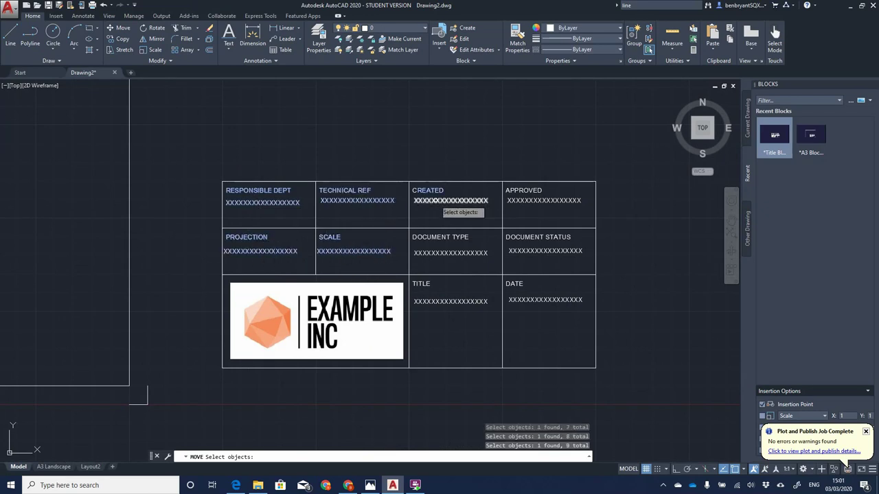
# Step: Add the DOCUMENT TYPE, TITLE, DATE, DOCUMENT STATUS and APPROVED texts, then shift everything slightly right
pyautogui.click(435, 253)
pyautogui.click(435, 253)
pyautogui.click(436, 253)
pyautogui.click(436, 237)
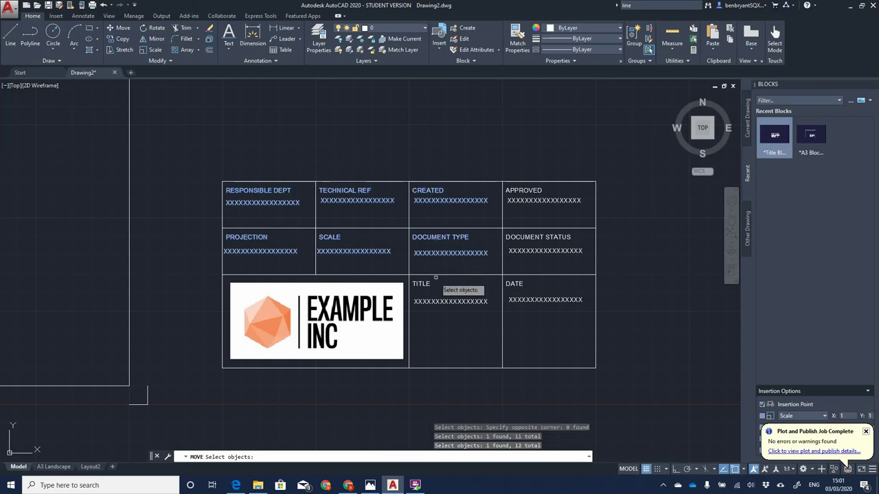
pyautogui.click(447, 301)
pyautogui.click(421, 284)
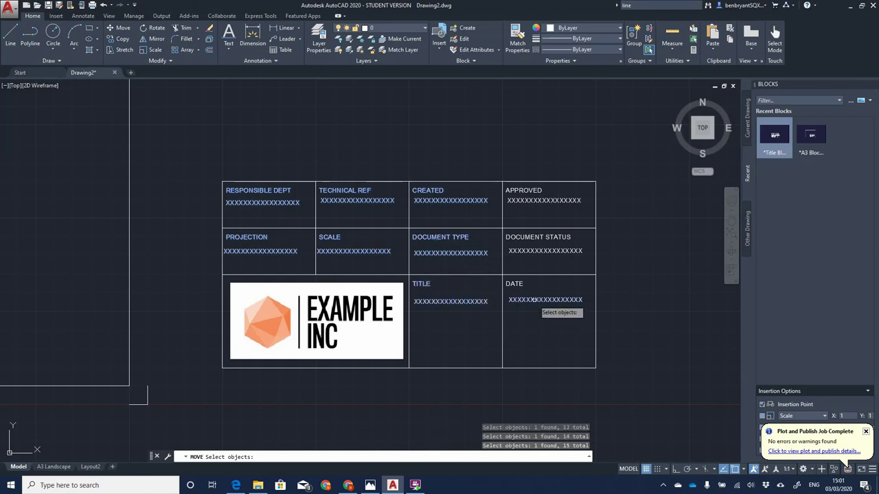
pyautogui.click(542, 300)
pyautogui.click(515, 284)
pyautogui.click(530, 251)
pyautogui.click(538, 237)
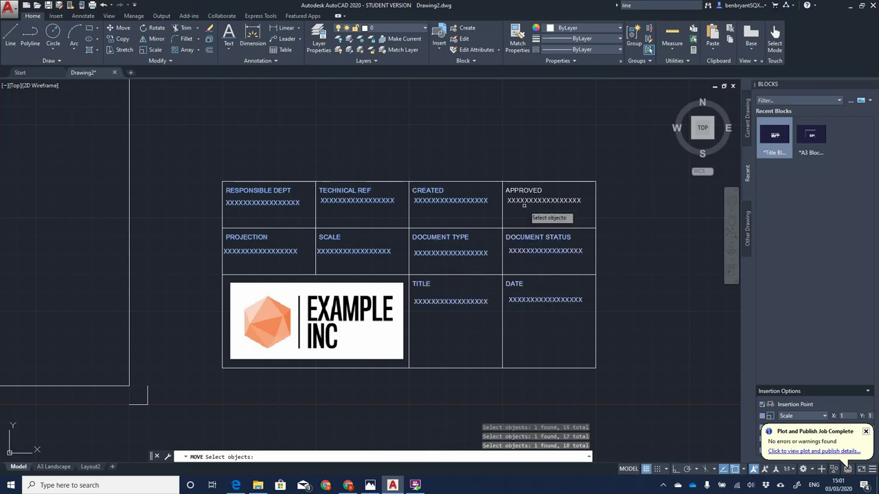
pyautogui.click(542, 201)
pyautogui.click(521, 184)
pyautogui.click(523, 195)
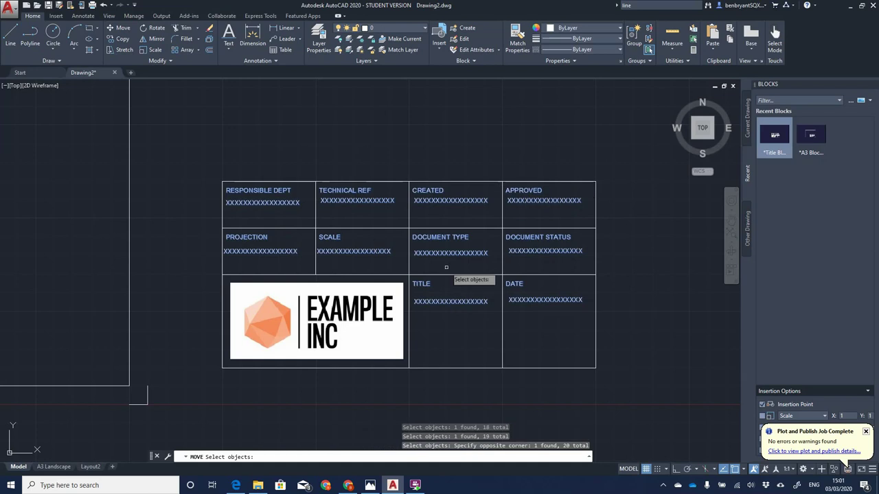
pyautogui.press('Return')
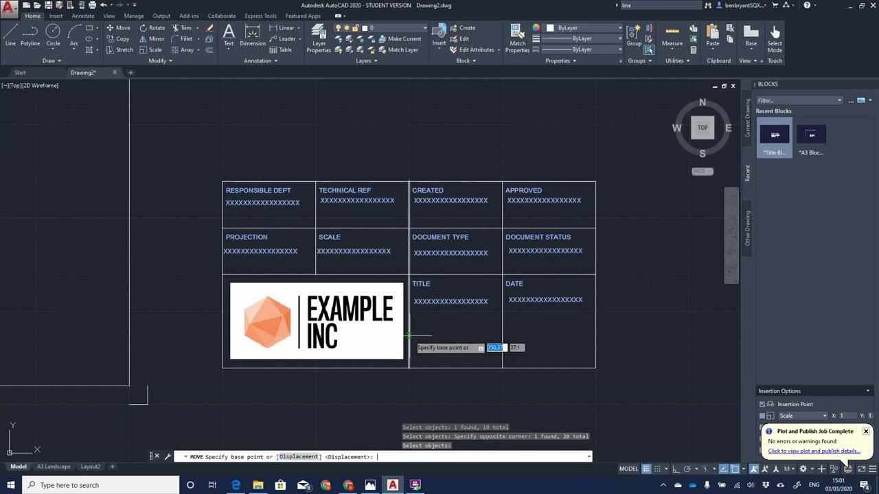
pyautogui.click(222, 368)
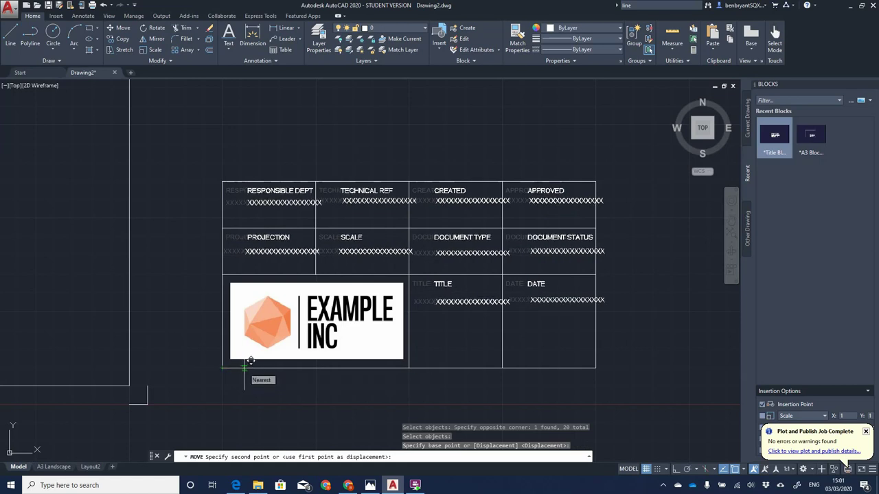
pyautogui.click(645, 375)
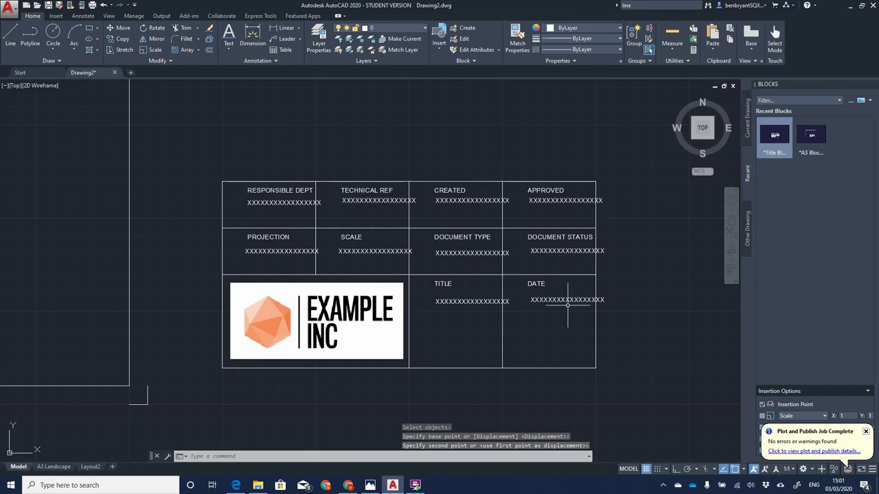
# Step: Move the three inner vertical dividers slightly right from the bottom-left corner
pyautogui.write('mo')
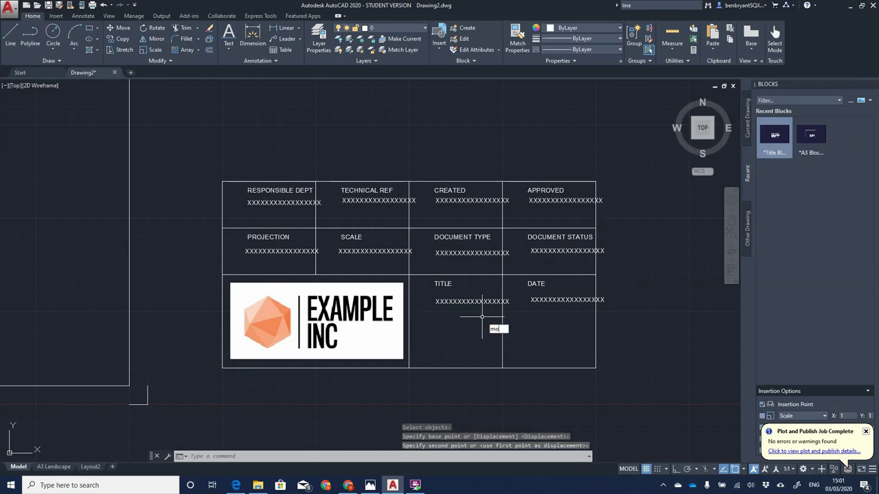
pyautogui.write('ve')
pyautogui.press('Return')
pyautogui.click(501, 343)
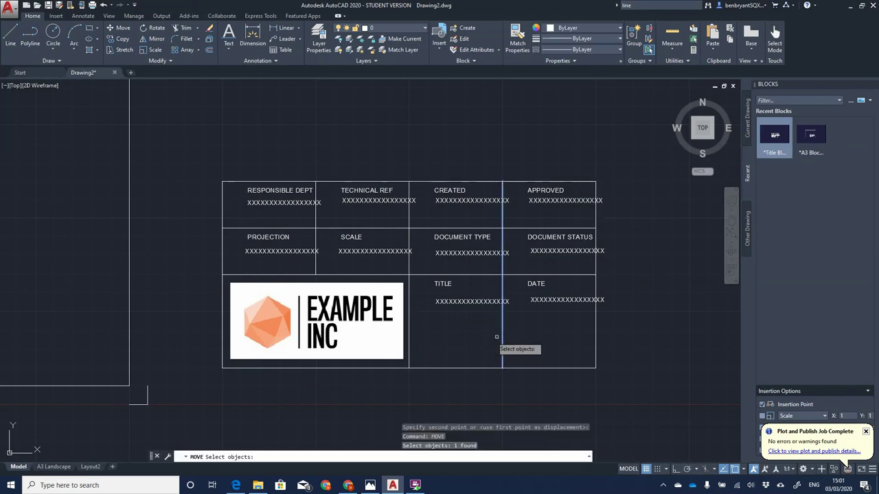
pyautogui.click(409, 331)
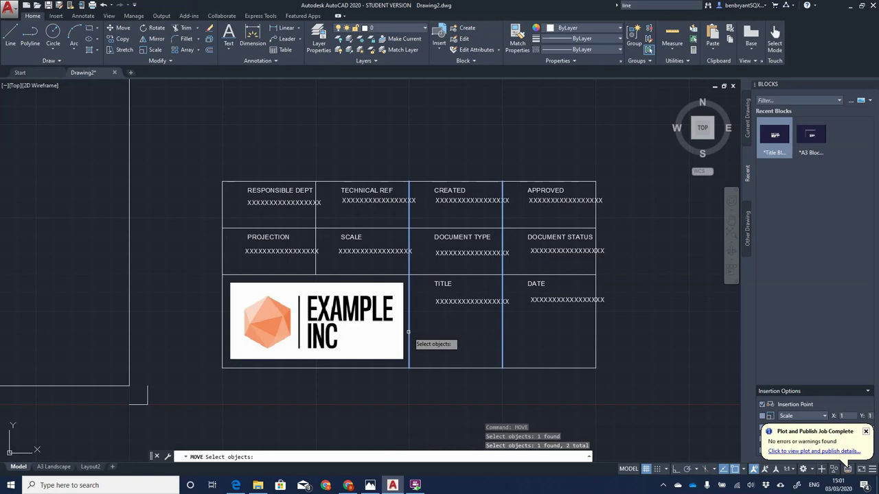
pyautogui.click(315, 262)
pyautogui.press('Return')
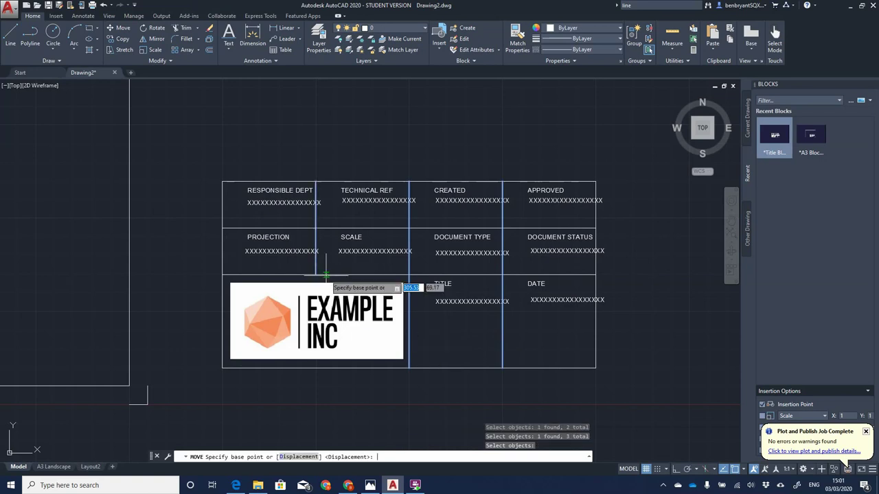
pyautogui.click(222, 368)
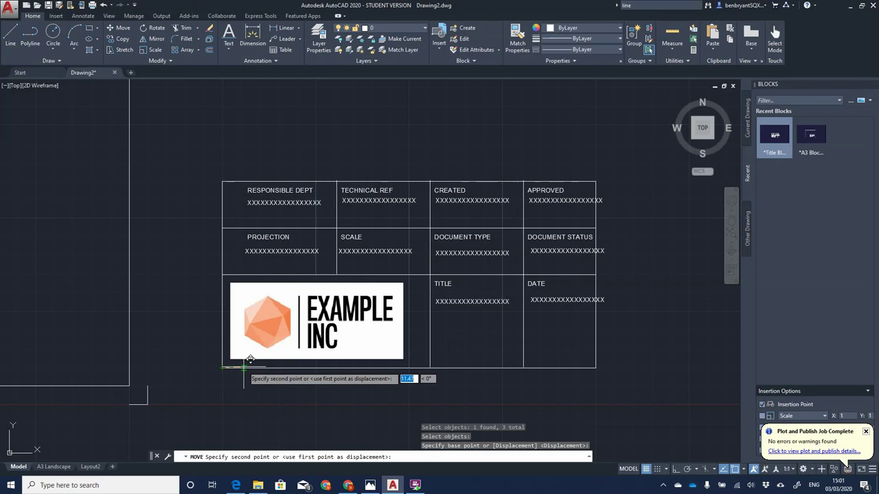
pyautogui.click(249, 360)
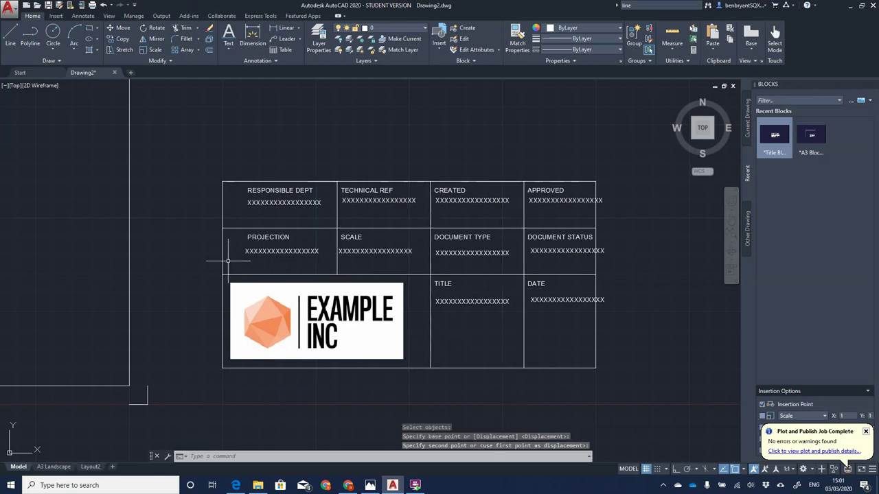
# Step: Select the EXAMPLE INC logo image
pyautogui.click(298, 313)
pyautogui.click(310, 319)
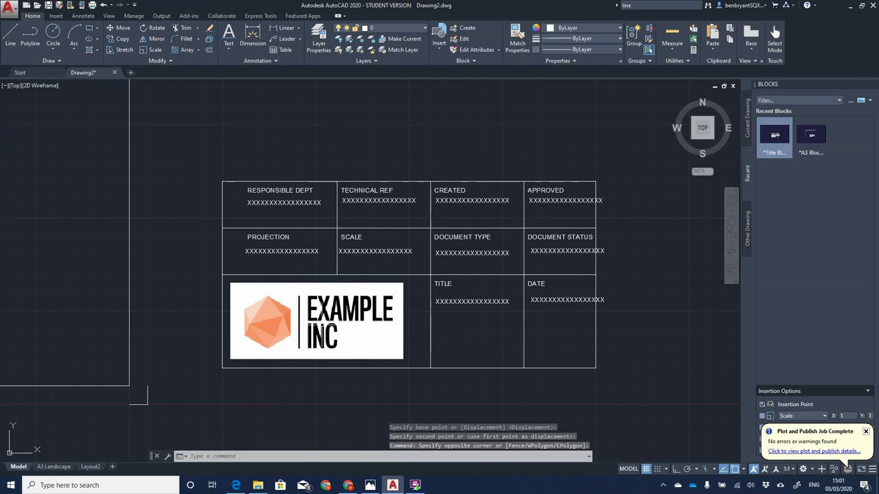
pyautogui.click(322, 328)
pyautogui.click(346, 359)
pyautogui.click(403, 353)
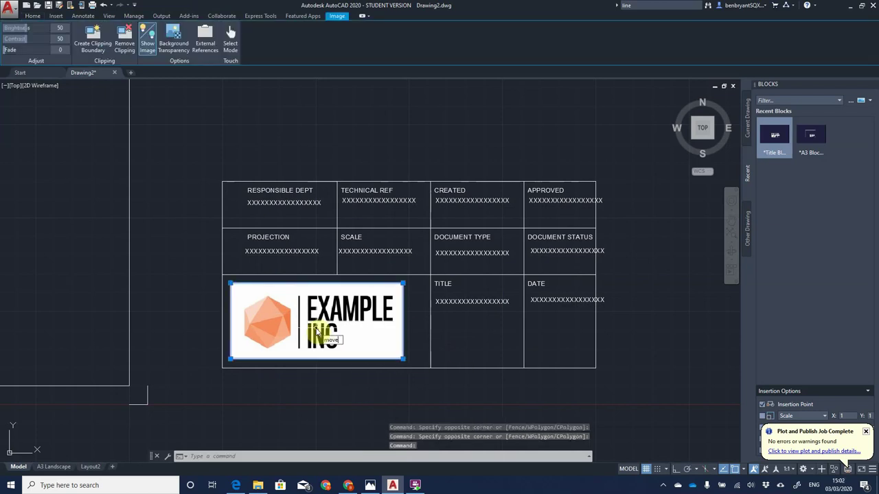
# Step: Move the EXAMPLE INC logo right against its cell divider
pyautogui.press('Return')
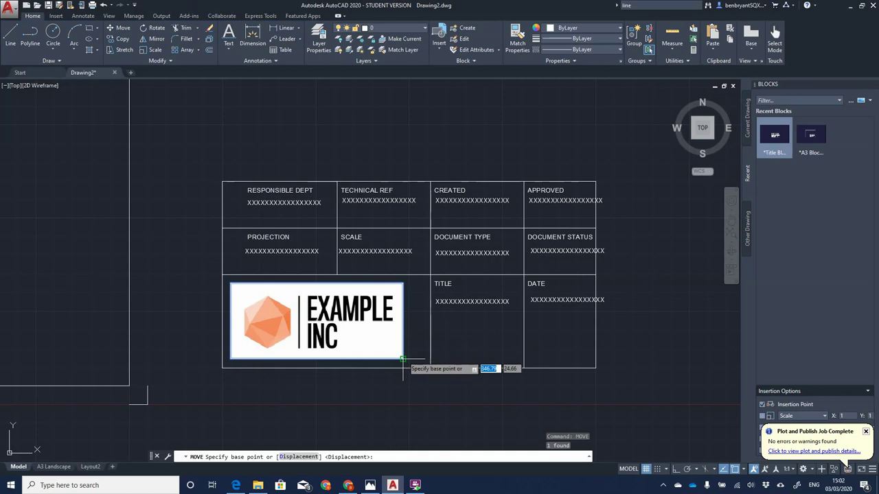
pyautogui.click(403, 358)
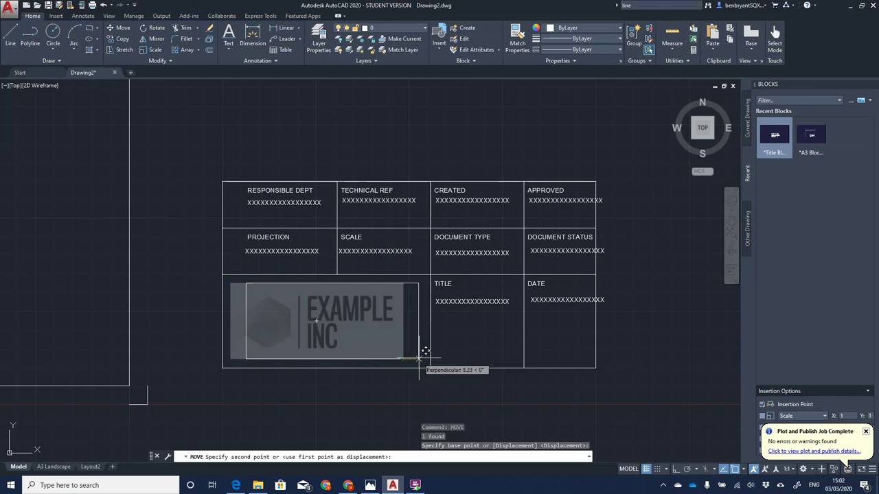
pyautogui.click(424, 358)
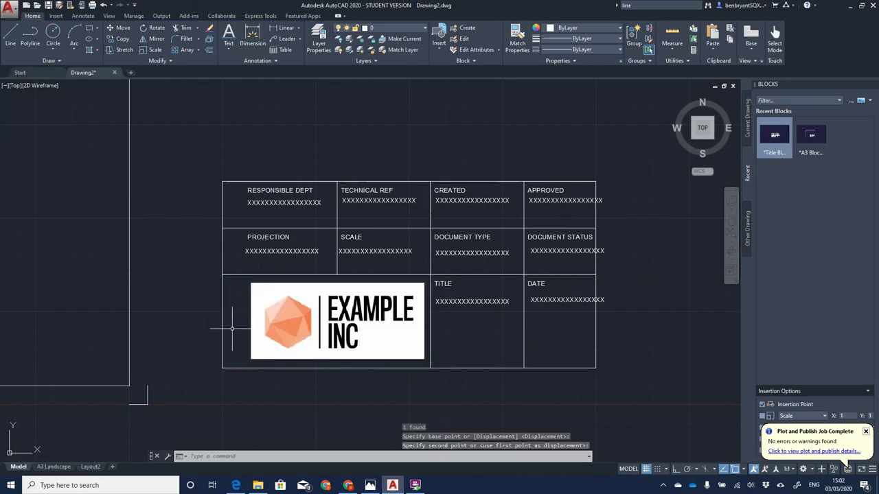
# Step: Move the title block's left border line right to sit beside the logo
pyautogui.click(221, 262)
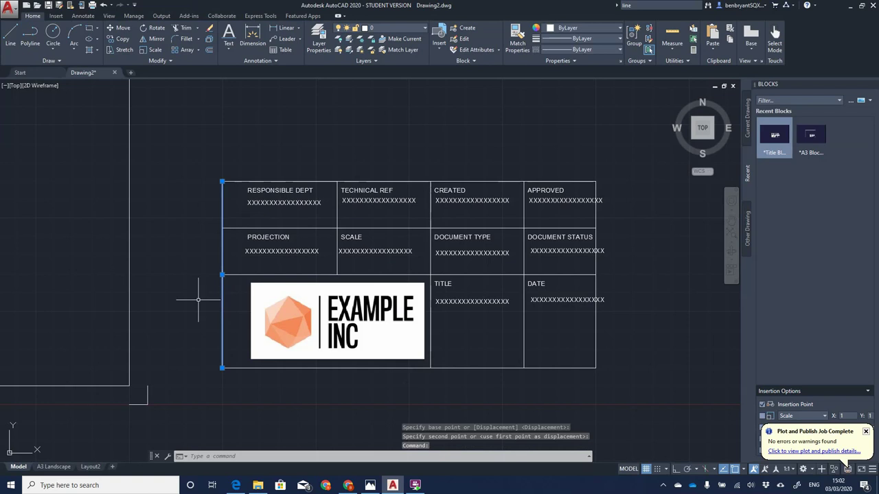
pyautogui.press('Escape')
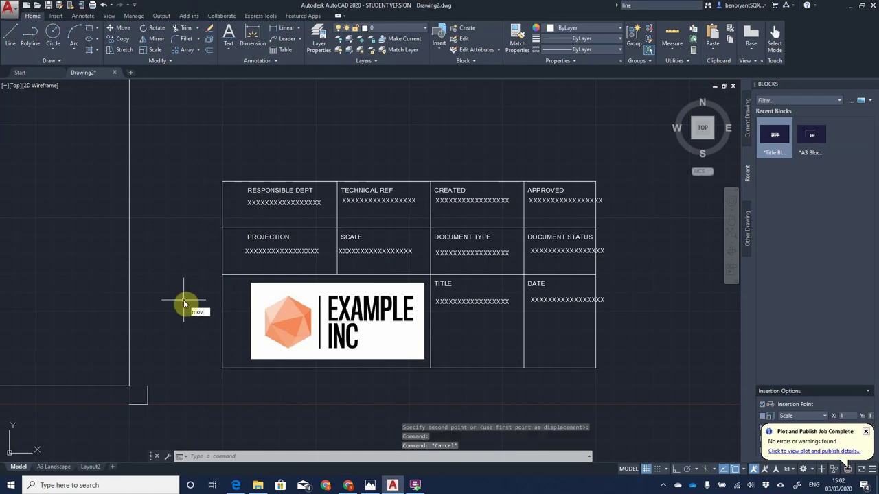
pyautogui.write('e')
pyautogui.press('Return')
pyautogui.click(222, 334)
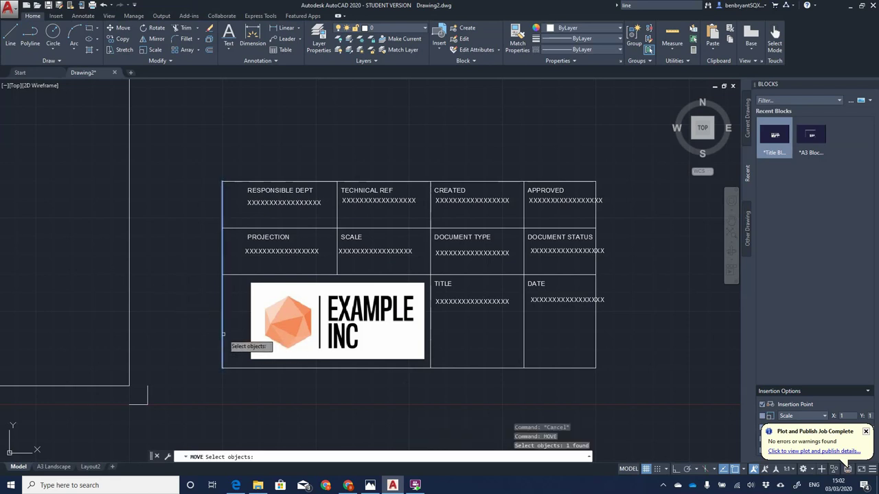
pyautogui.press('Return')
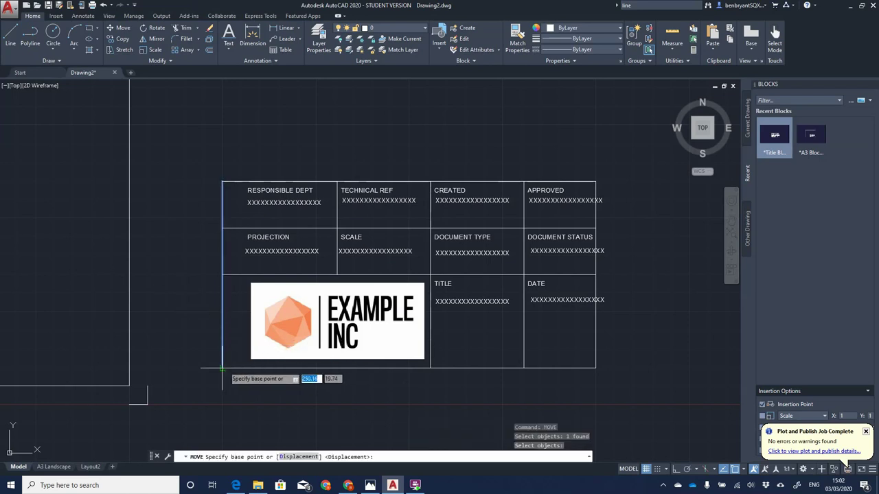
pyautogui.click(223, 367)
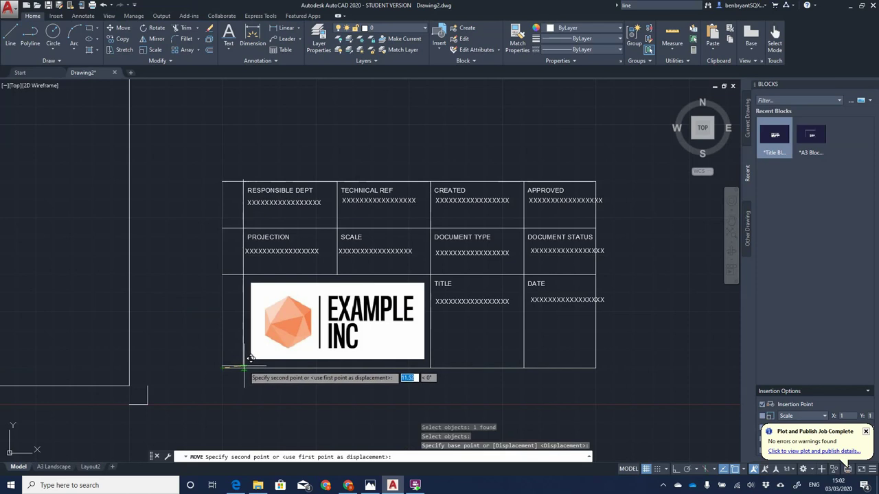
pyautogui.click(244, 366)
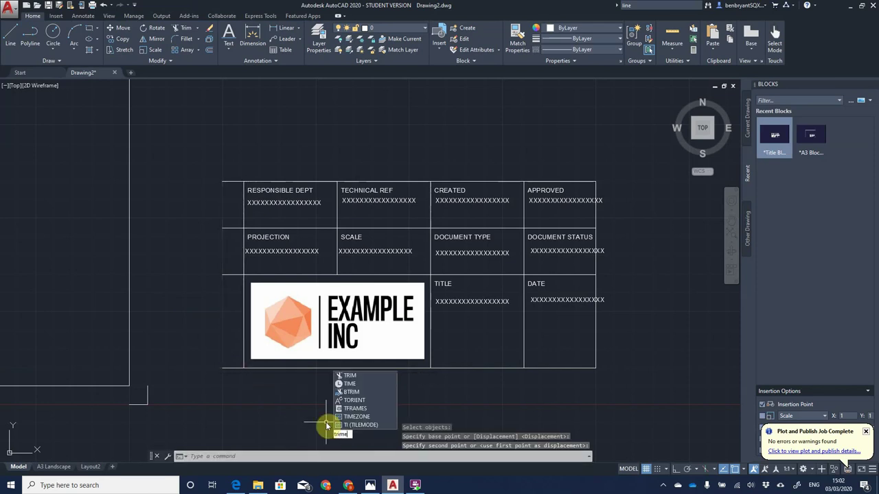
# Step: Trim the four horizontal line stubs overhanging the title block's left edge
pyautogui.press('Return')
pyautogui.click(177, 130)
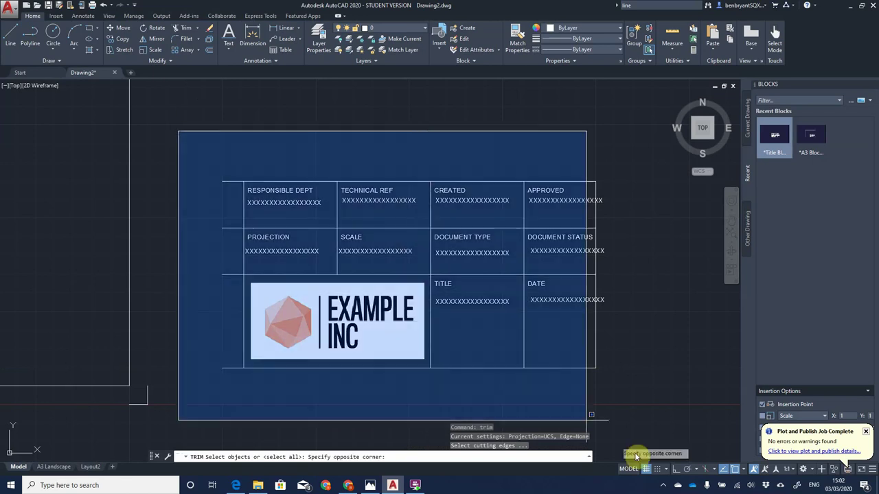
pyautogui.click(637, 415)
pyautogui.press('Return')
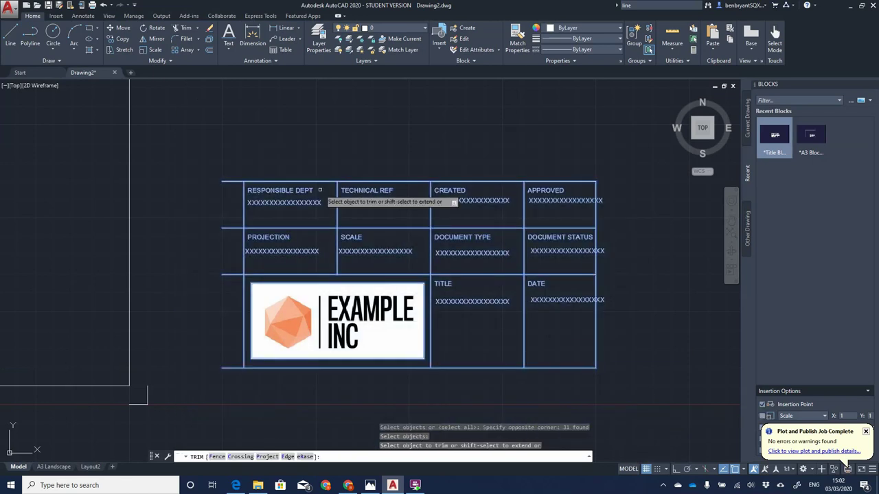
pyautogui.click(233, 186)
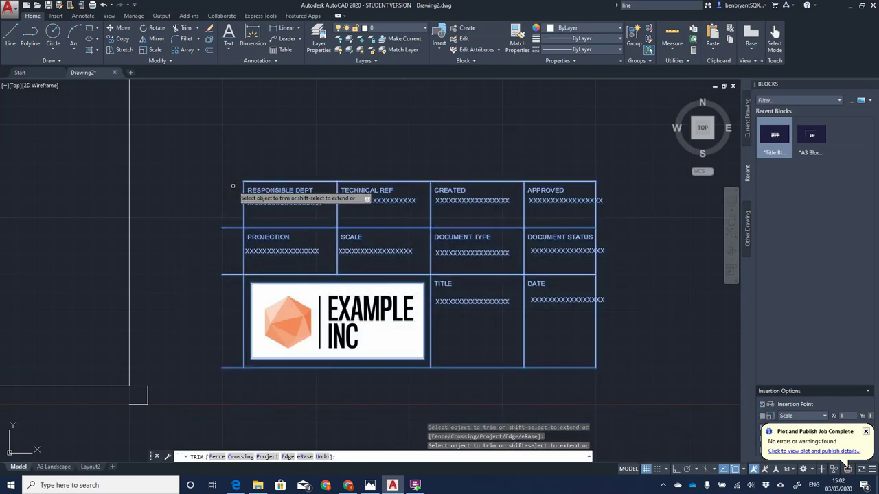
pyautogui.click(233, 228)
pyautogui.click(231, 274)
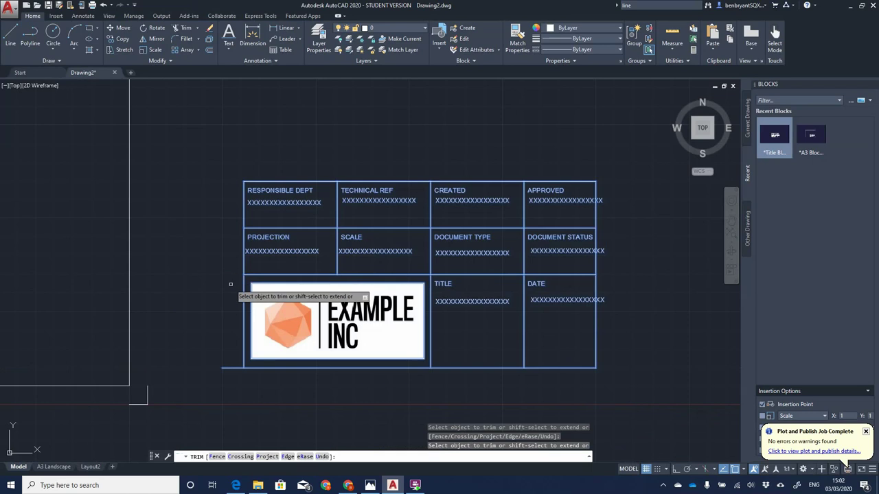
pyautogui.click(227, 368)
pyautogui.press('Return')
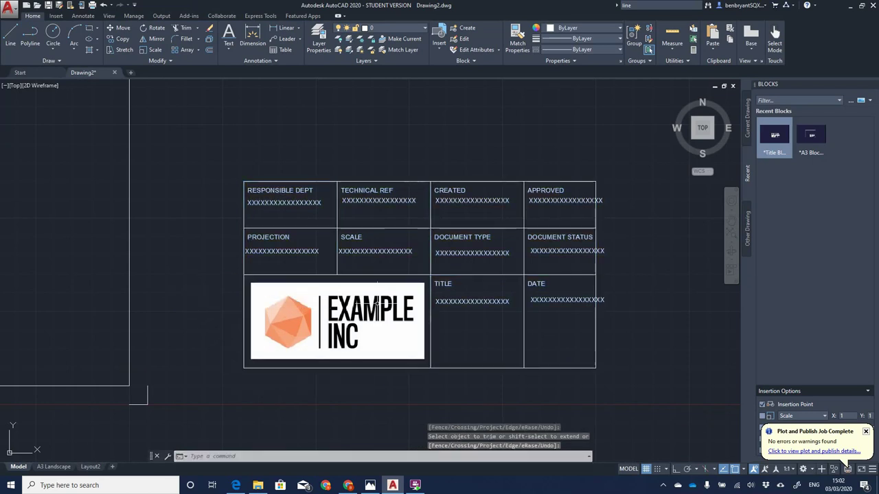
# Step: Shorten the X placeholder text in the DATE, DOCUMENT STATUS and APPROVED cells to fit
pyautogui.doubleClick(558, 299)
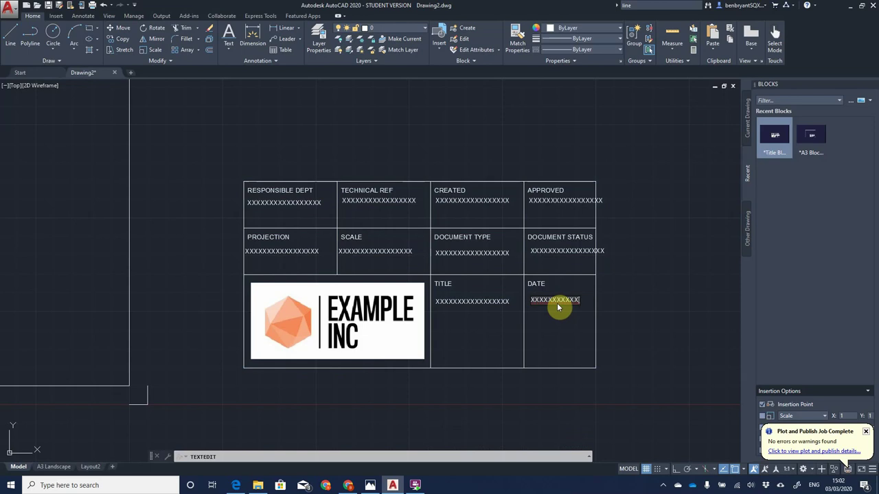
pyautogui.click(555, 328)
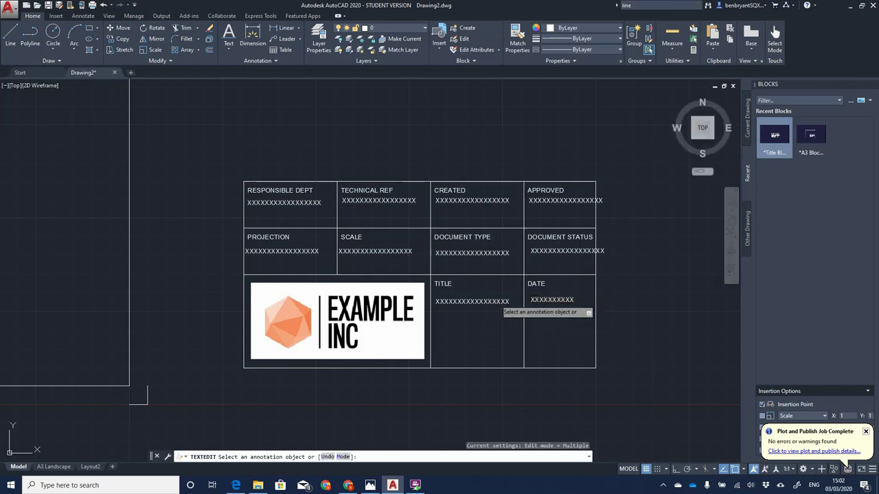
pyautogui.click(573, 252)
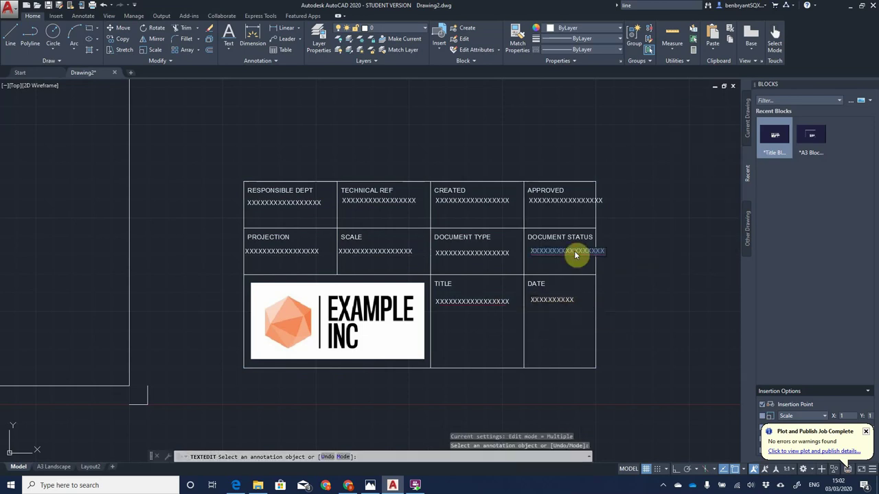
pyautogui.click(580, 219)
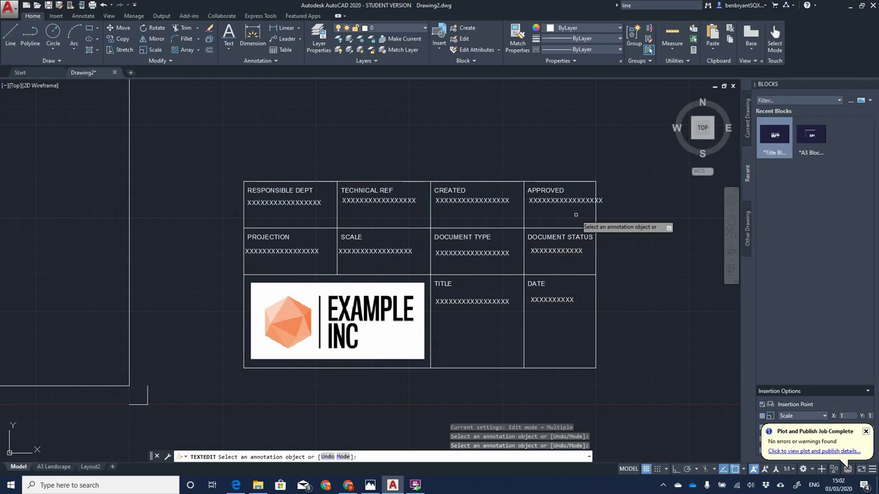
pyautogui.click(567, 202)
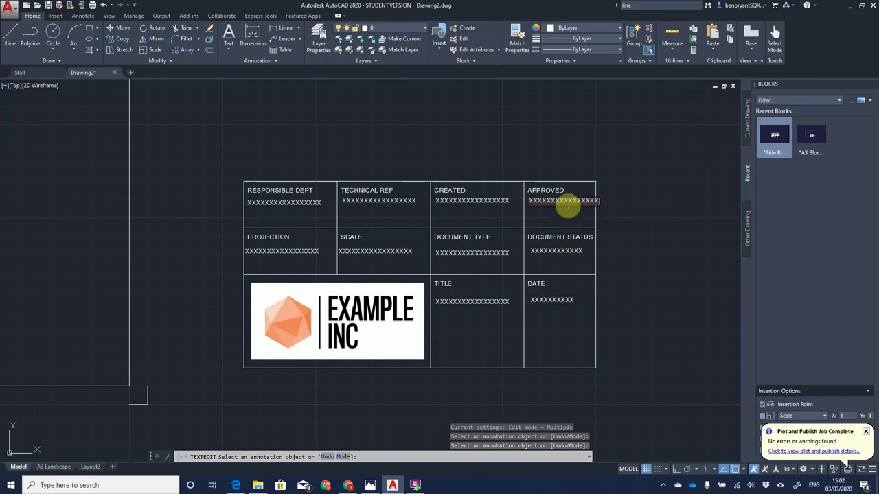
pyautogui.click(661, 246)
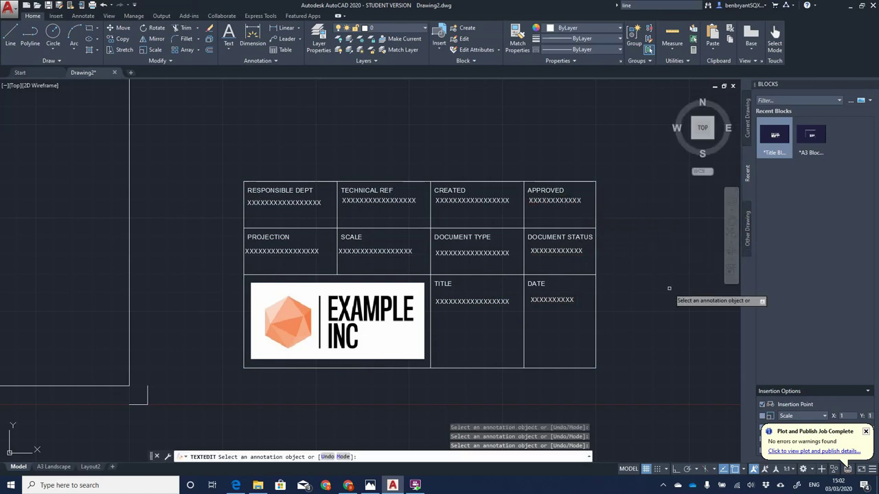
pyautogui.press('BackSpace')
pyautogui.press('BackSpace')
pyautogui.press('BackSpace')
pyautogui.press('BackSpace')
pyautogui.press('BackSpace')
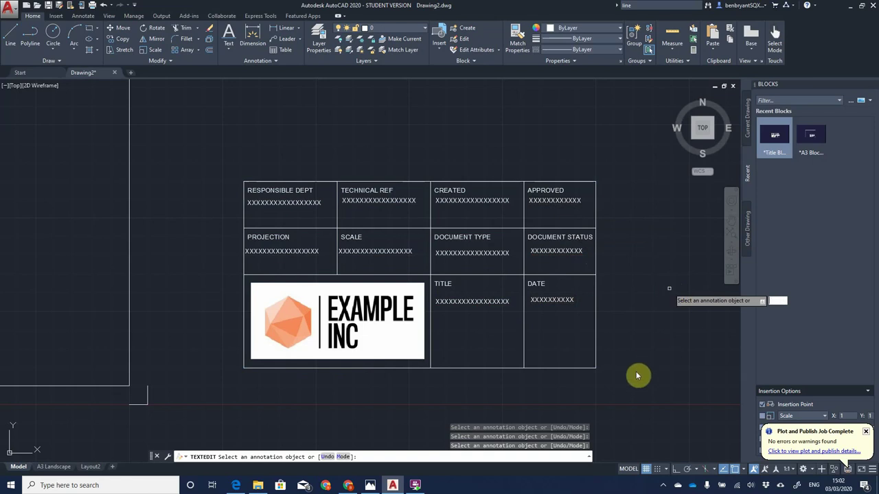
pyautogui.press('Escape')
pyautogui.write('mov')
pyautogui.press('Return')
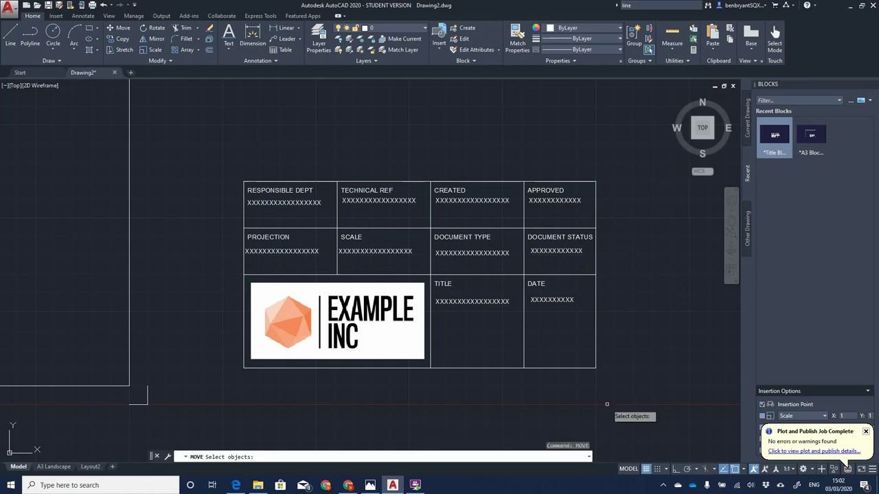
pyautogui.click(208, 140)
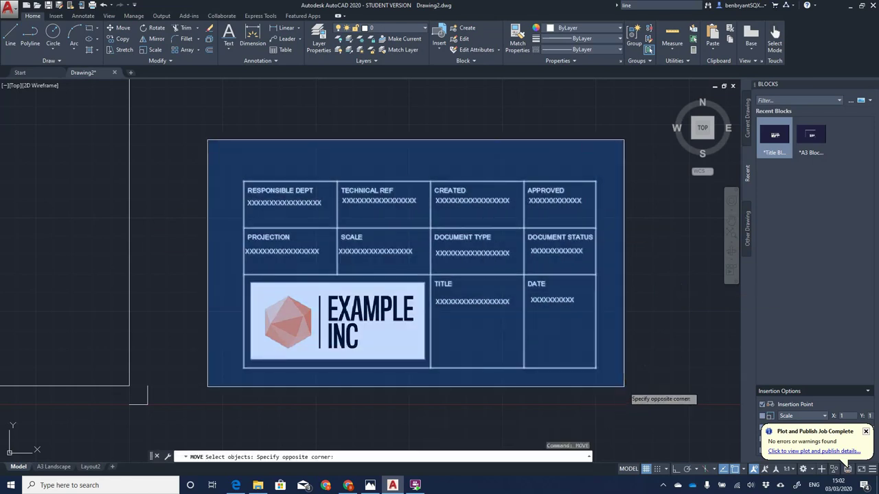
pyautogui.click(624, 387)
pyautogui.press('Return')
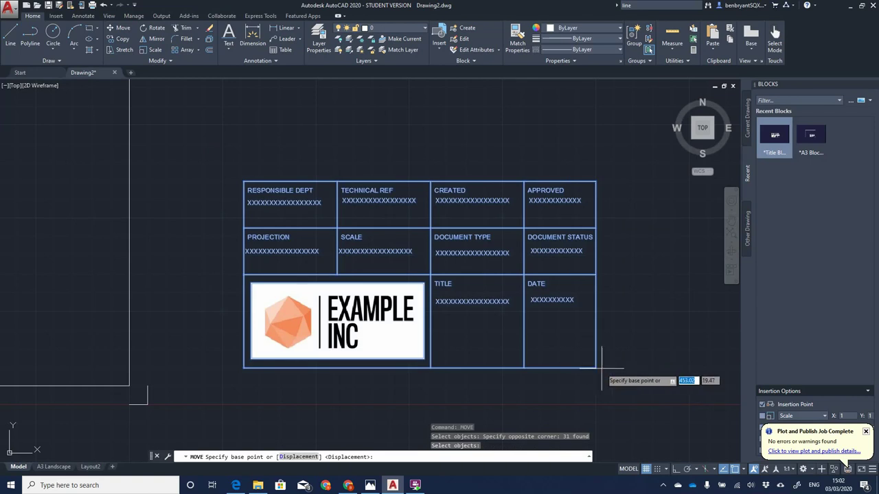
pyautogui.click(595, 367)
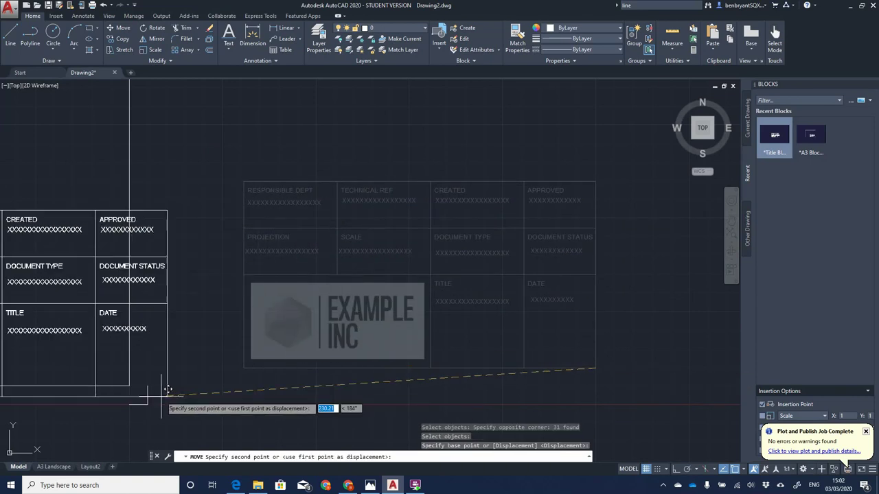
pyautogui.click(129, 387)
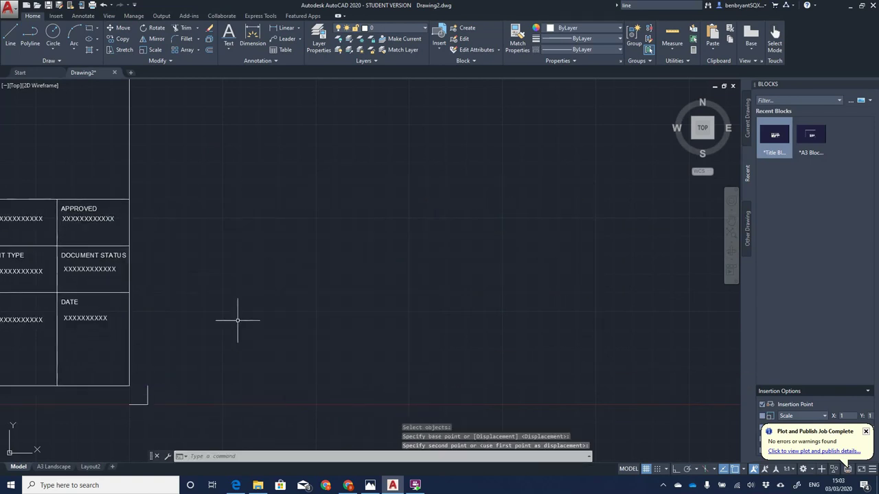
pyautogui.moveTo(237, 320)
pyautogui.mouseDown(button='middle')
pyautogui.moveTo(563, 282)
pyautogui.moveTo(635, 286)
pyautogui.mouseUp(button='middle')
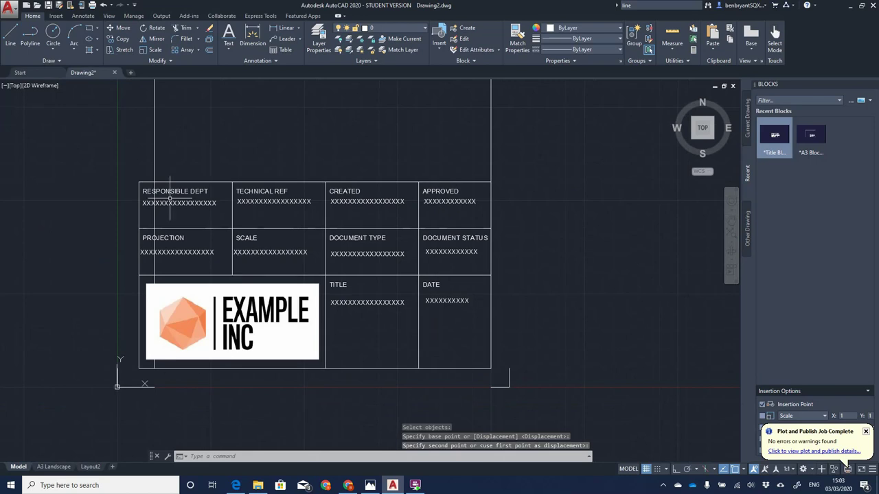
pyautogui.scroll(-6, 221, 235)
pyautogui.scroll(6, 330, 237)
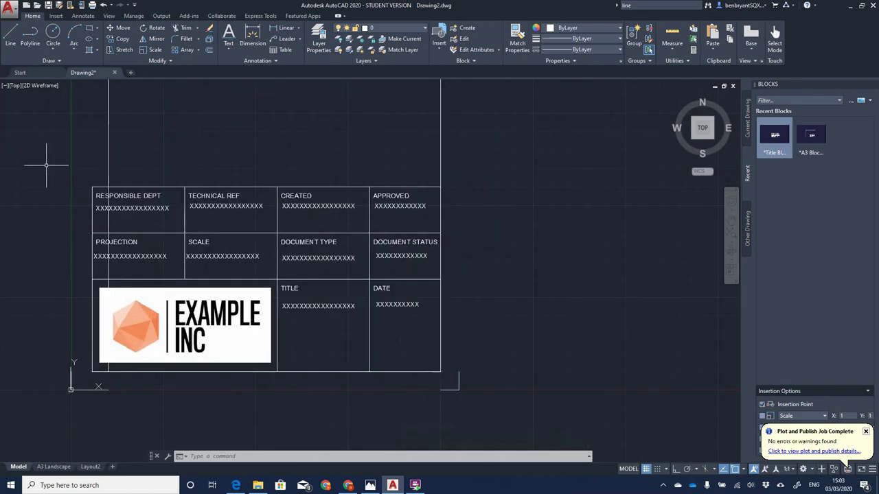
pyautogui.scroll(-2, 108, 187)
pyautogui.scroll(2, 408, 199)
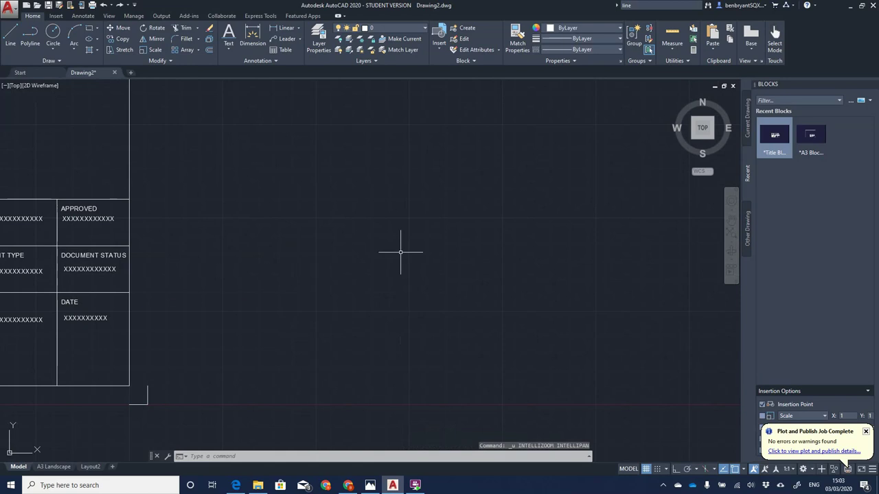
pyautogui.hotkey('ctrl', 'z')
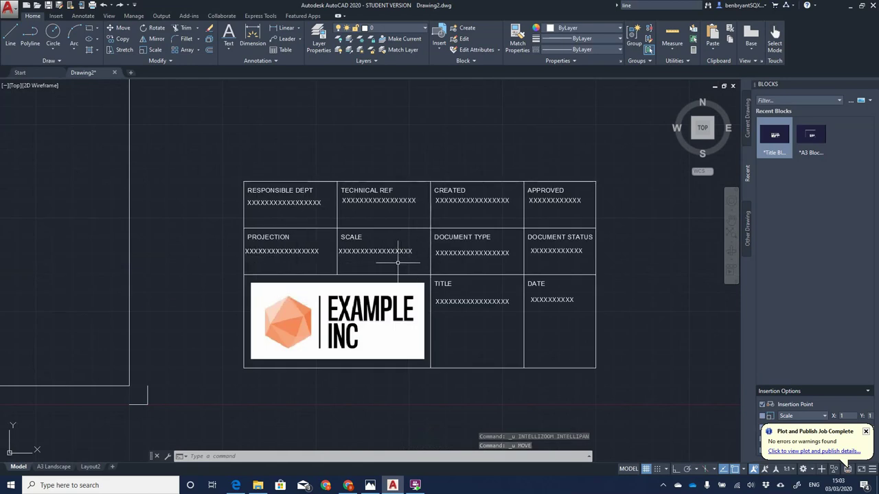
# Step: Shrink the EXAMPLE INC logo from its bottom-left corner and nudge it against the TITLE column
pyautogui.click(353, 310)
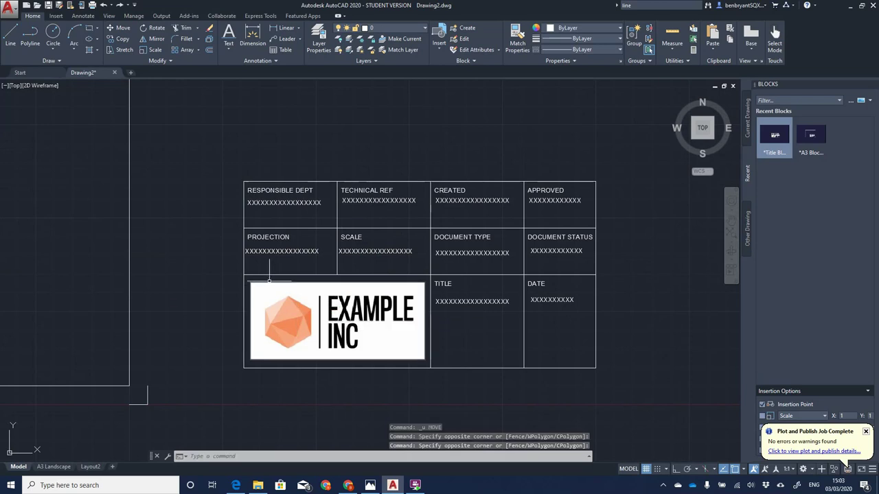
pyautogui.click(251, 348)
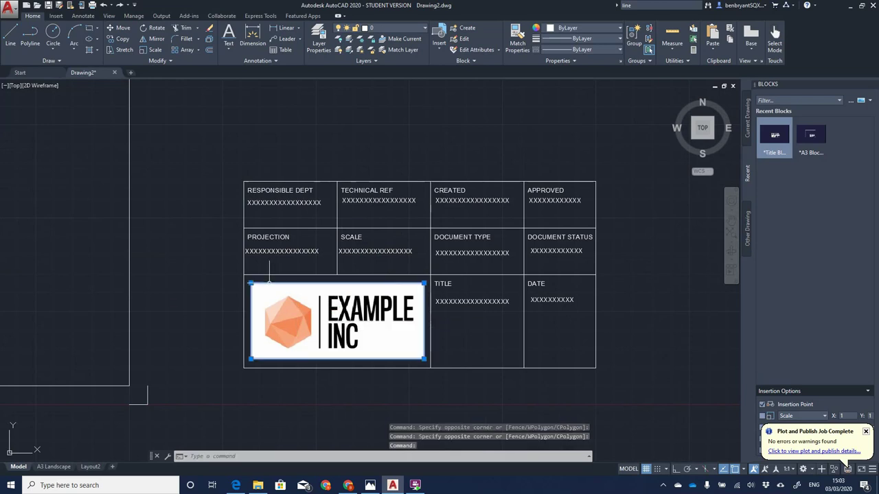
pyautogui.click(252, 357)
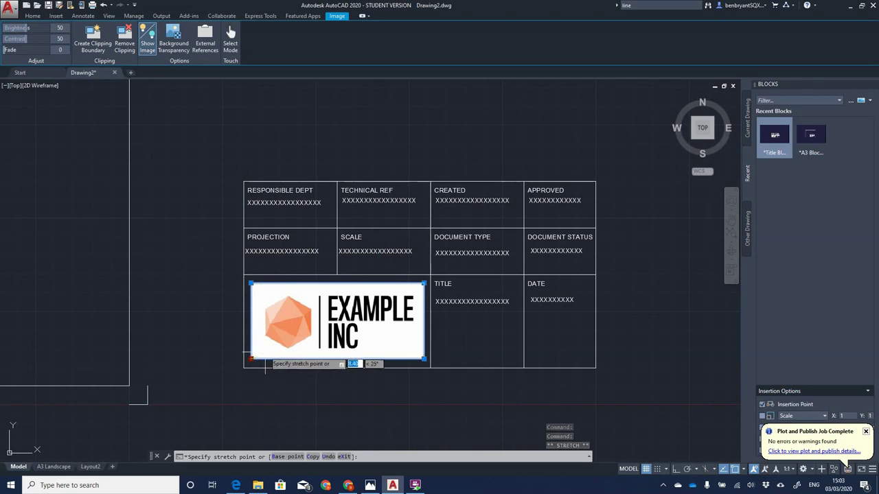
pyautogui.click(266, 352)
pyautogui.moveTo(265, 353); pyautogui.dragTo(272, 347)
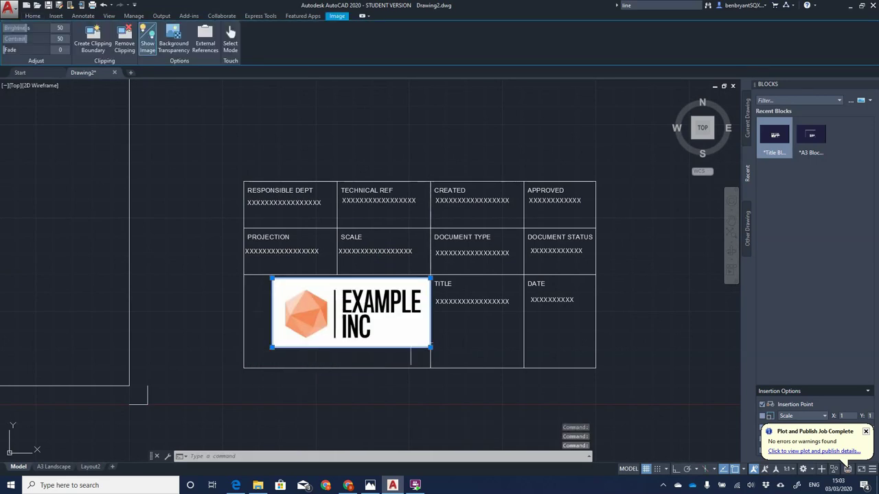
pyautogui.press('Escape')
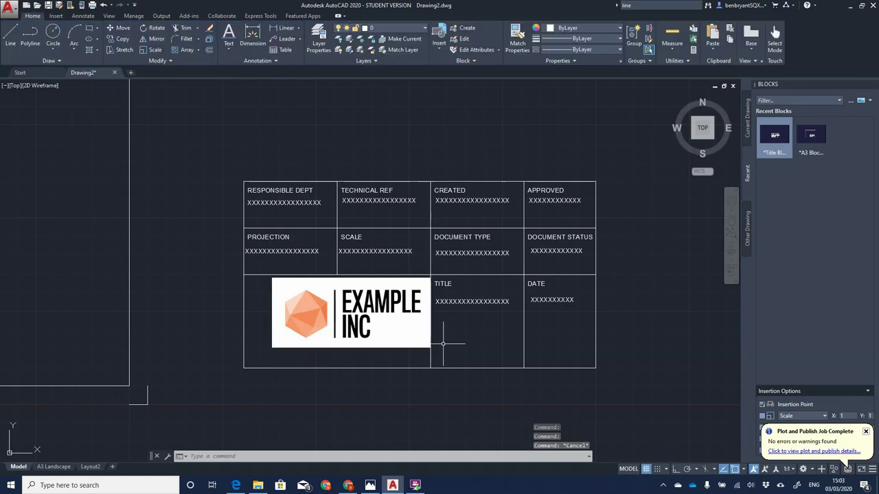
# Step: Try shifting the title block's left border line over to the logo's edge, then cancel the selection
pyautogui.click(245, 293)
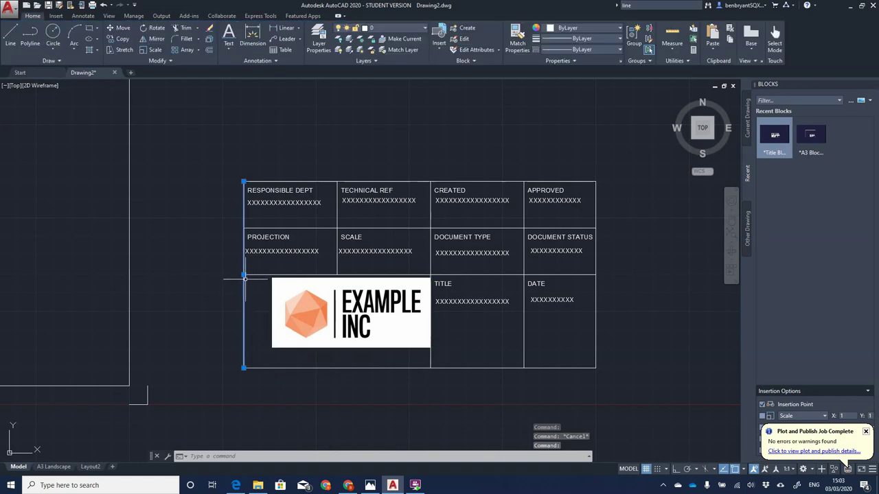
pyautogui.click(243, 275)
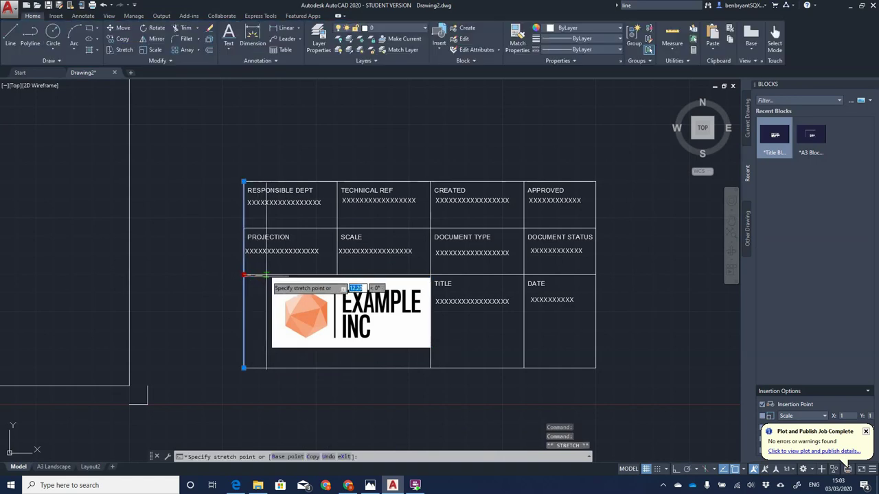
pyautogui.click(272, 274)
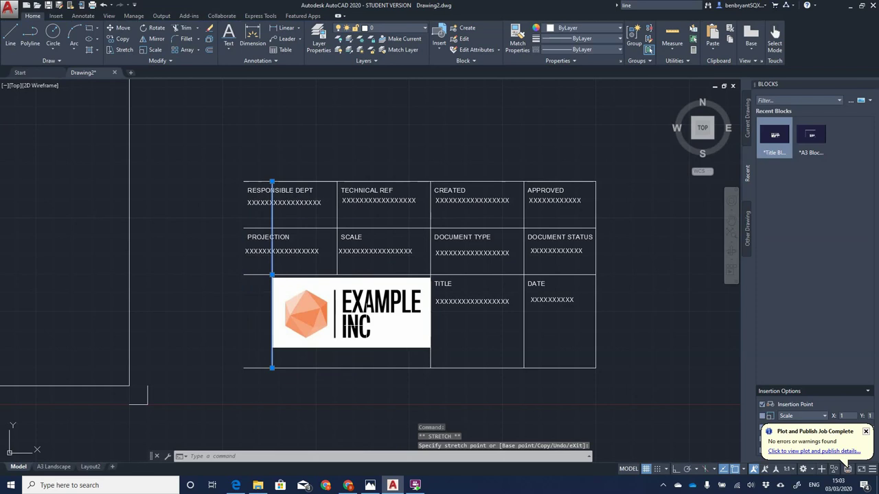
pyautogui.click(323, 378)
pyautogui.press('Escape')
pyautogui.press('Escape')
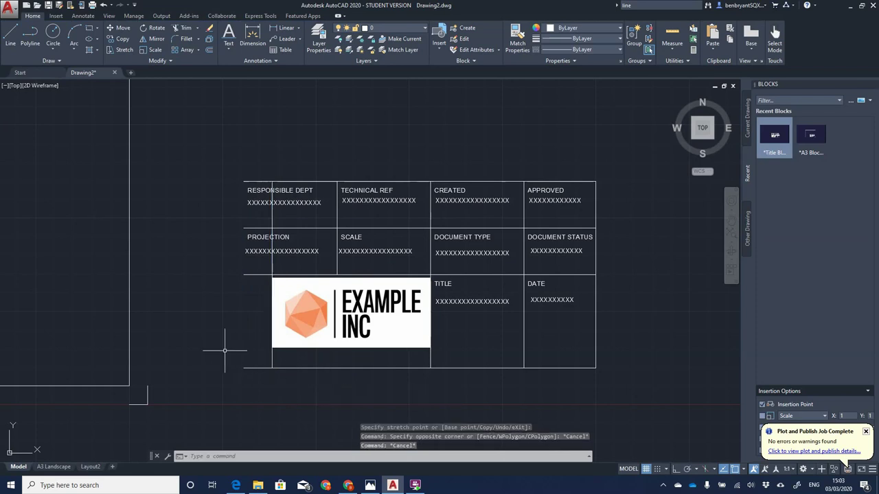
# Step: Trim the four horizontal line stubs left of the table, using all table lines as cutting edges
pyautogui.press('Return')
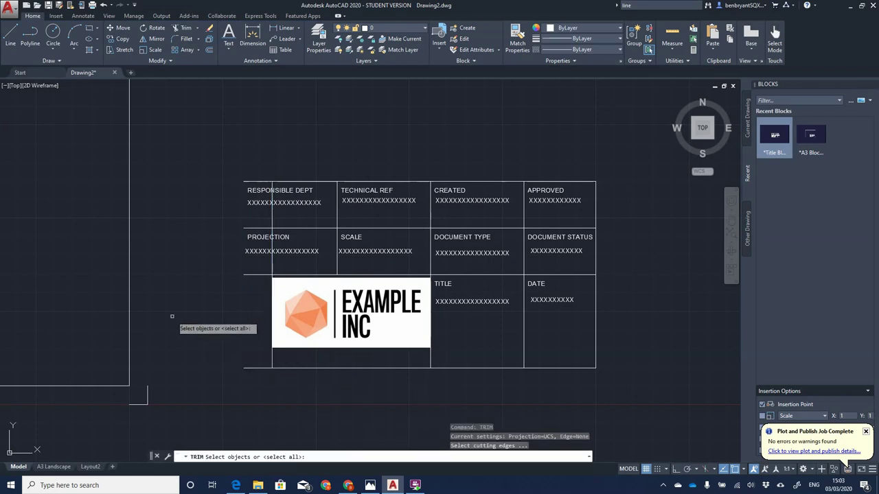
pyautogui.click(258, 364)
pyautogui.click(255, 366)
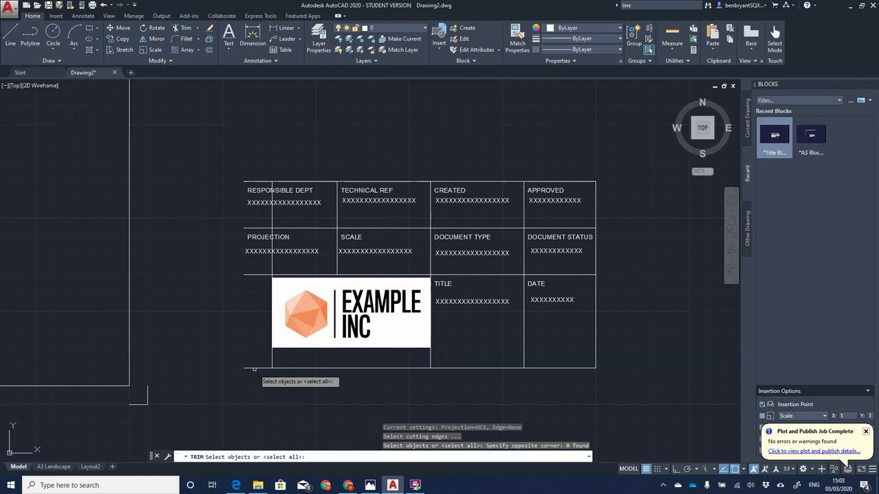
pyautogui.click(220, 377)
pyautogui.click(628, 117)
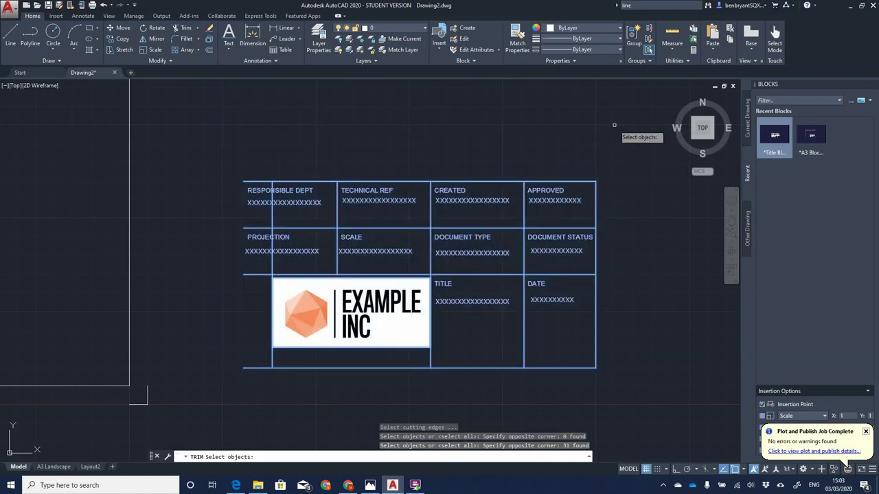
pyautogui.press('Return')
pyautogui.click(257, 182)
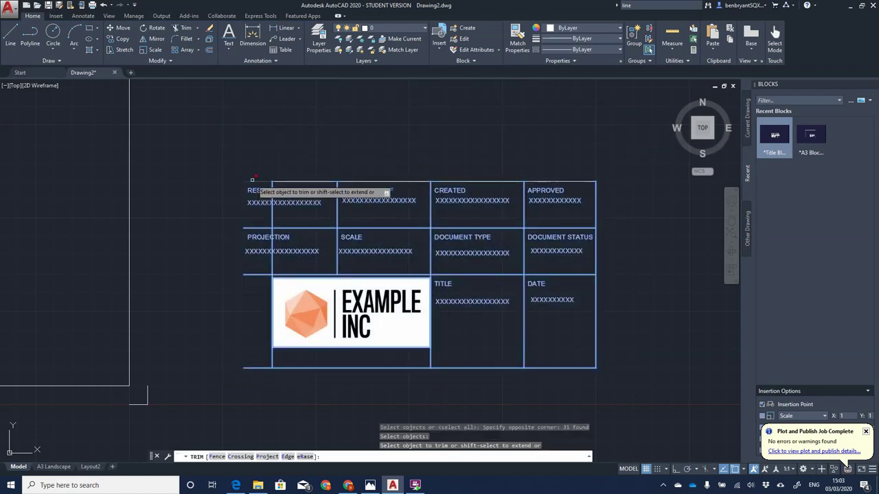
pyautogui.click(261, 228)
pyautogui.click(263, 275)
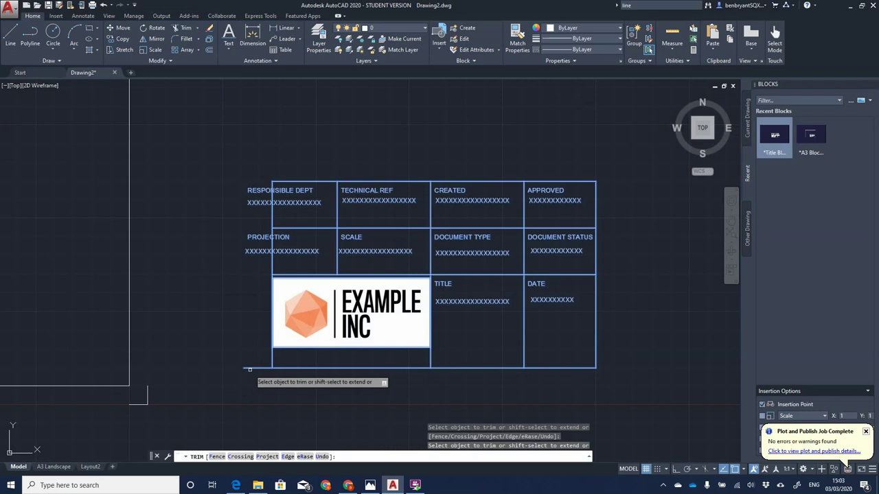
pyautogui.click(251, 368)
pyautogui.press('Return')
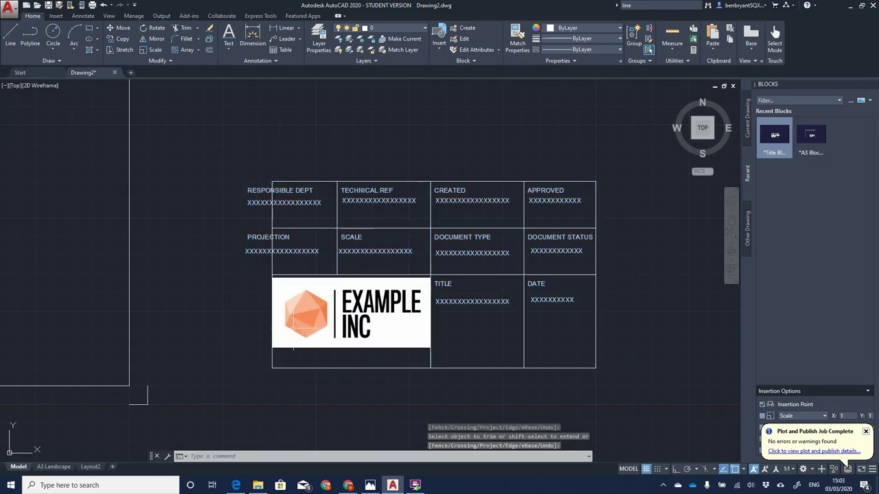
# Step: Shrink the EXAMPLE INC logo slightly by dragging its lower-left grip
pyautogui.click(344, 328)
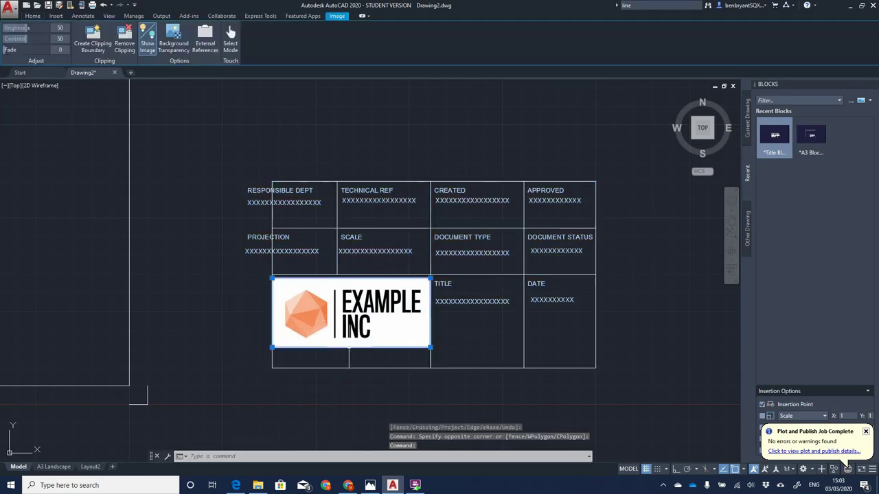
pyautogui.click(273, 348)
pyautogui.click(273, 347)
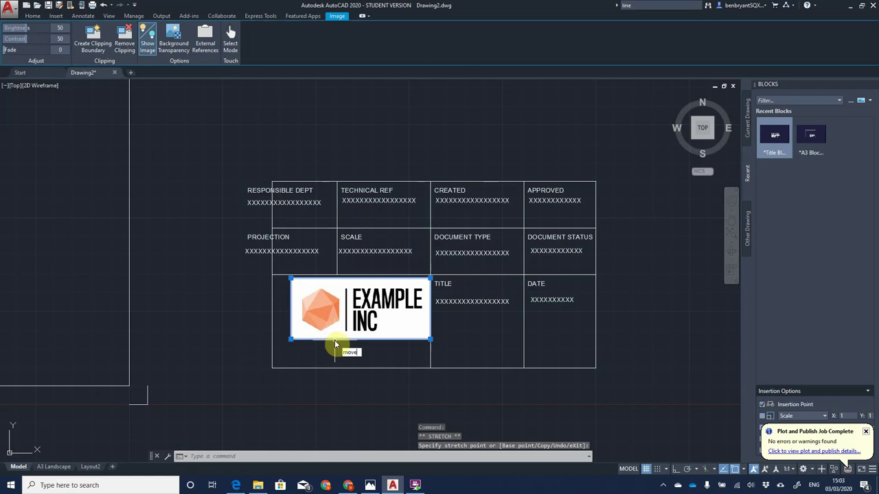
# Step: Move the logo from its lower-left corner so it sits inset within its cell
pyautogui.write('move')
pyautogui.press('Return')
pyautogui.click(291, 339)
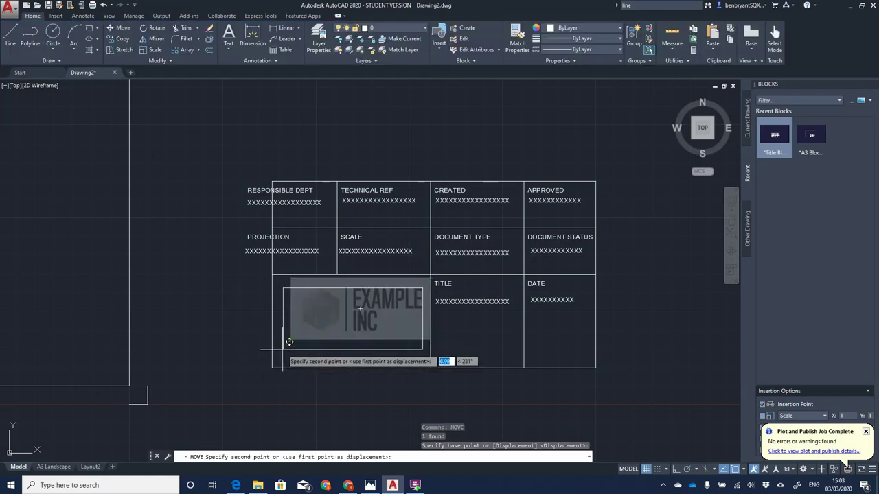
pyautogui.click(289, 342)
pyautogui.press('Escape')
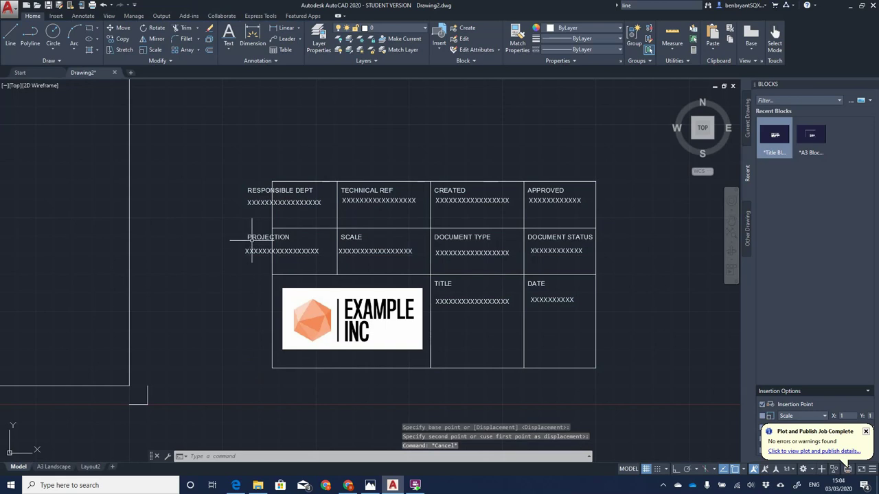
pyautogui.press('Escape')
pyautogui.press('Escape')
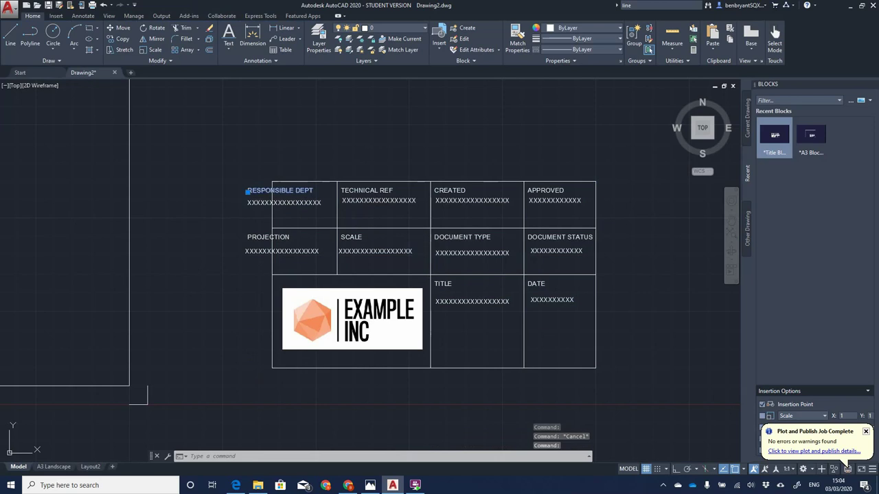
# Step: Edit the RESPONSIBLE DEPT label down to just RESPONSIBLE
pyautogui.doubleClick(297, 195)
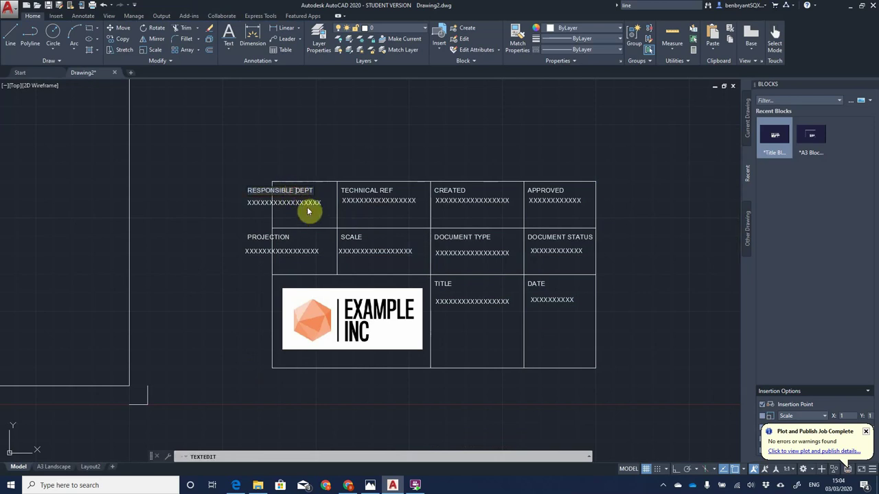
pyautogui.click(307, 212)
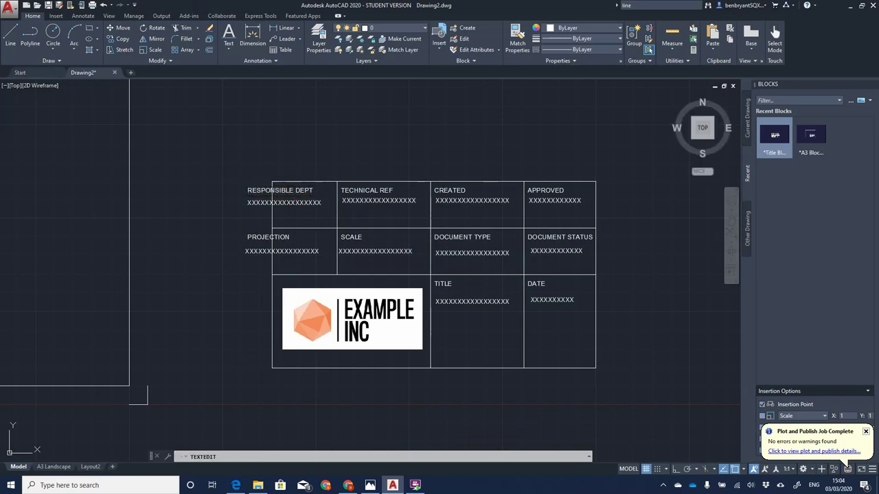
pyautogui.click(297, 193)
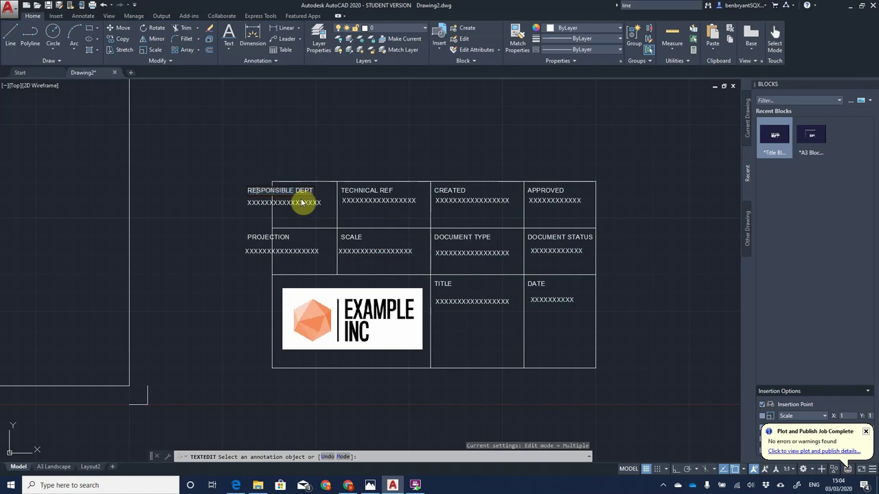
pyautogui.click(300, 198)
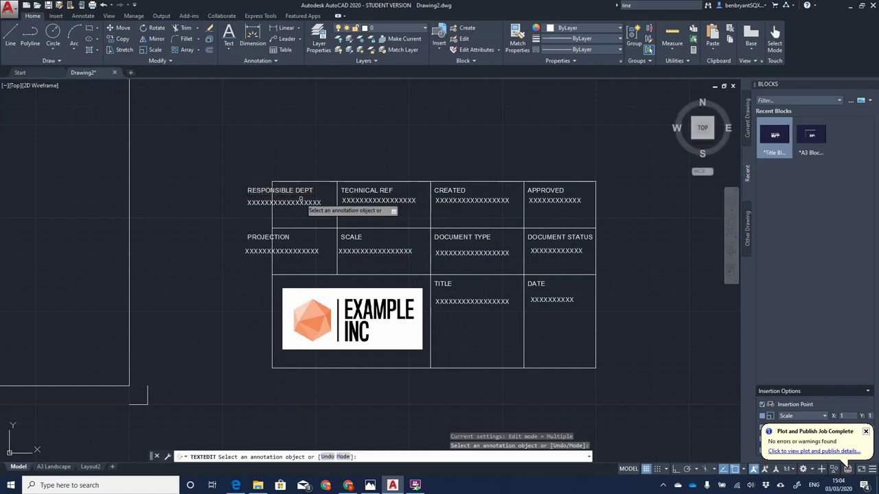
pyautogui.doubleClick(294, 195)
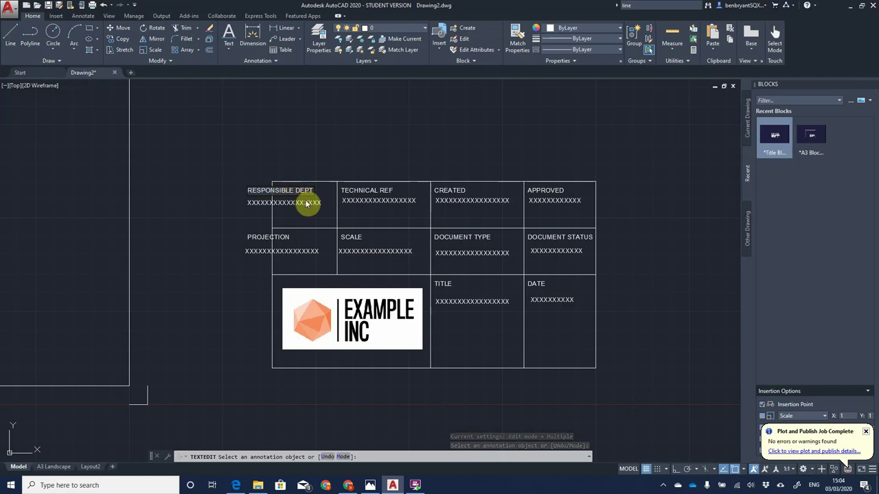
pyautogui.click(306, 203)
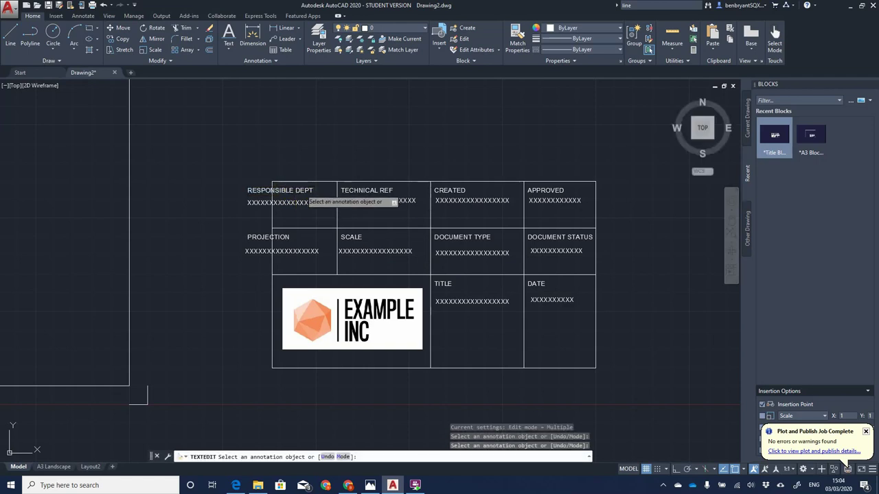
pyautogui.click(304, 190)
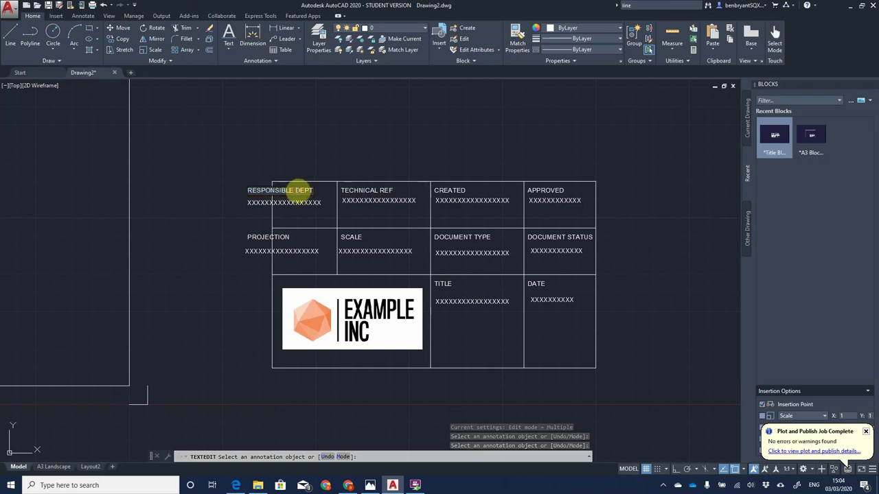
pyautogui.click(296, 188)
pyautogui.click(300, 193)
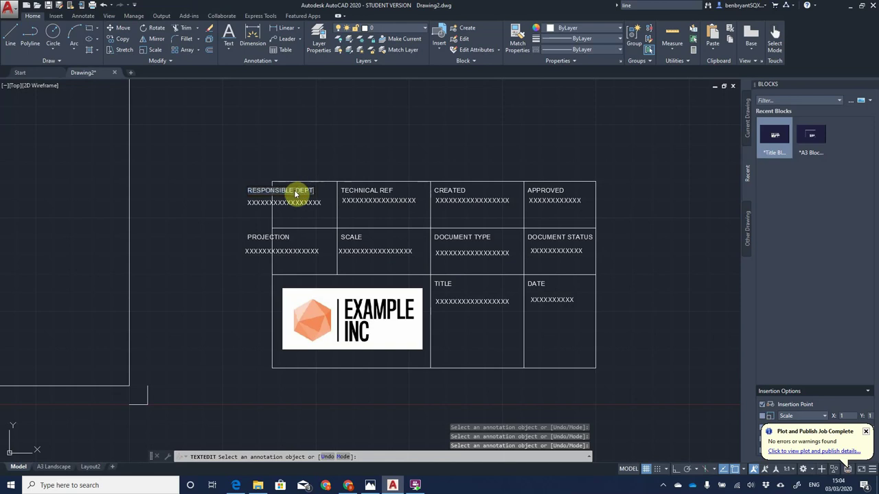
pyautogui.click(295, 194)
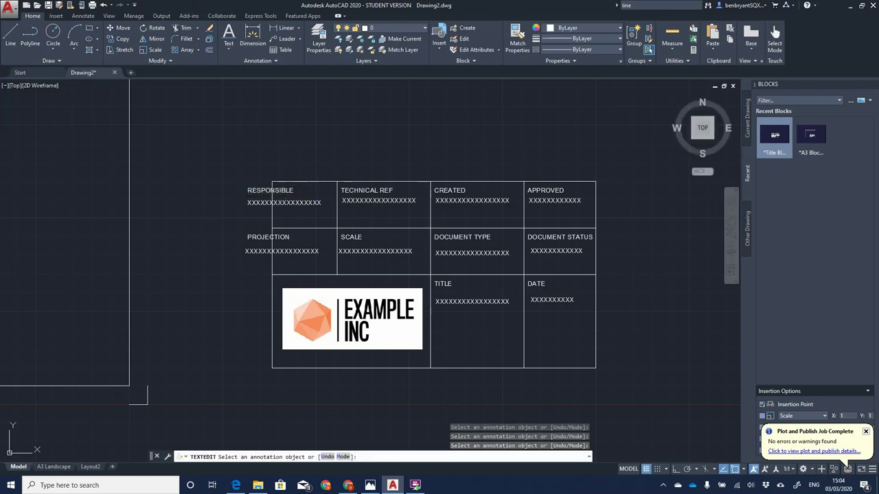
pyautogui.click(255, 196)
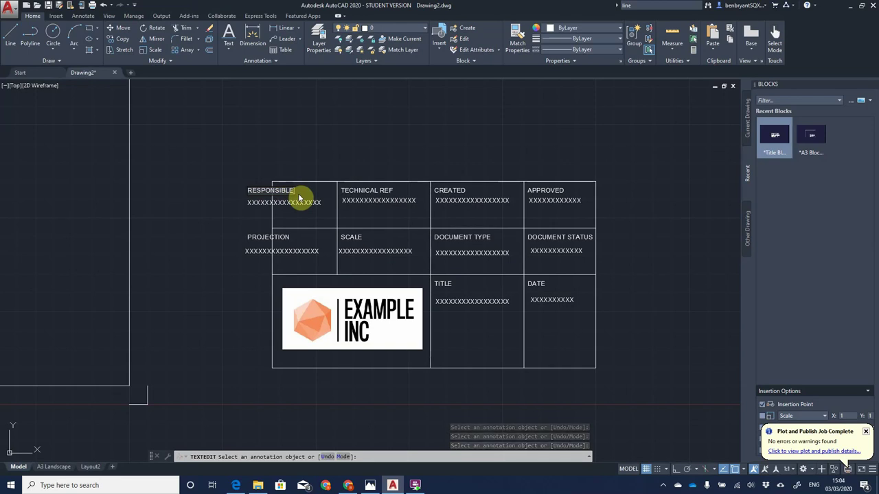
pyautogui.press('Escape')
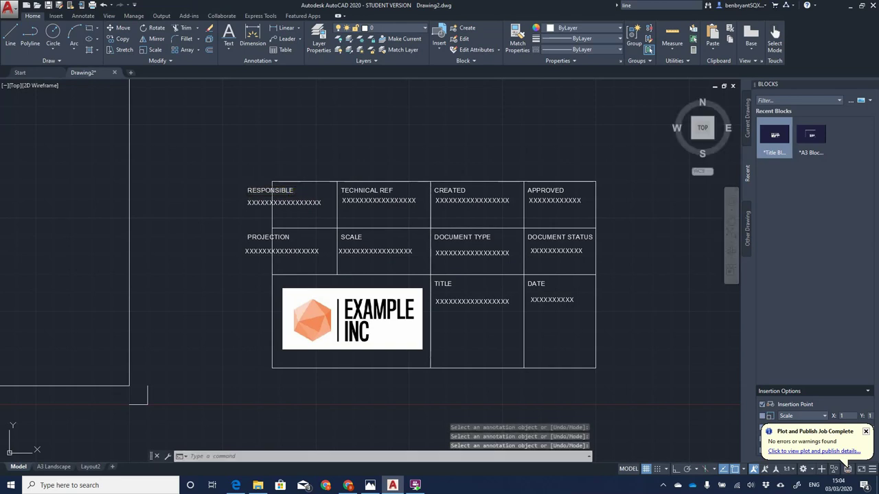
# Step: Cut the placeholder X's under RESPONSIBLE down so they fit the cell
pyautogui.doubleClick(307, 203)
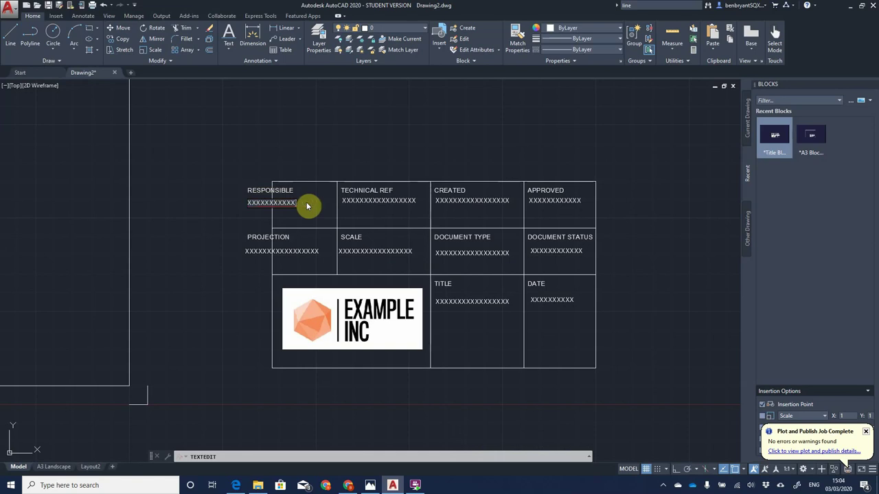
pyautogui.click(251, 234)
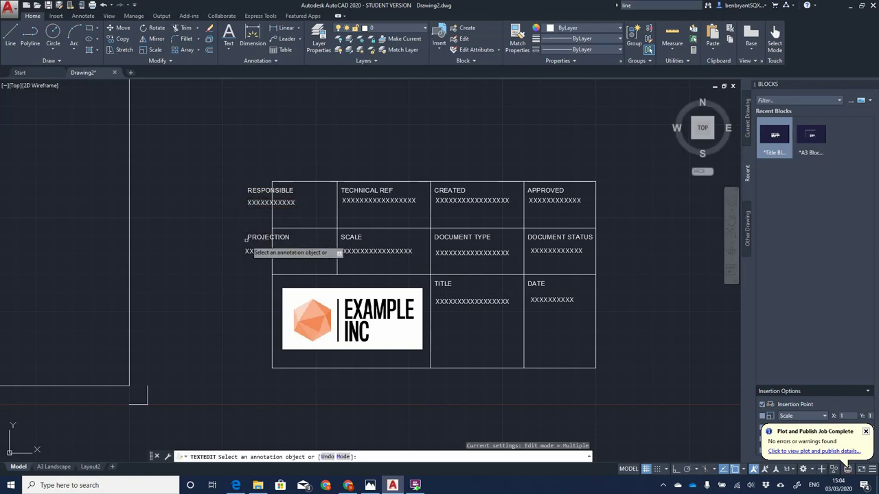
pyautogui.press('Return')
pyautogui.press('Escape')
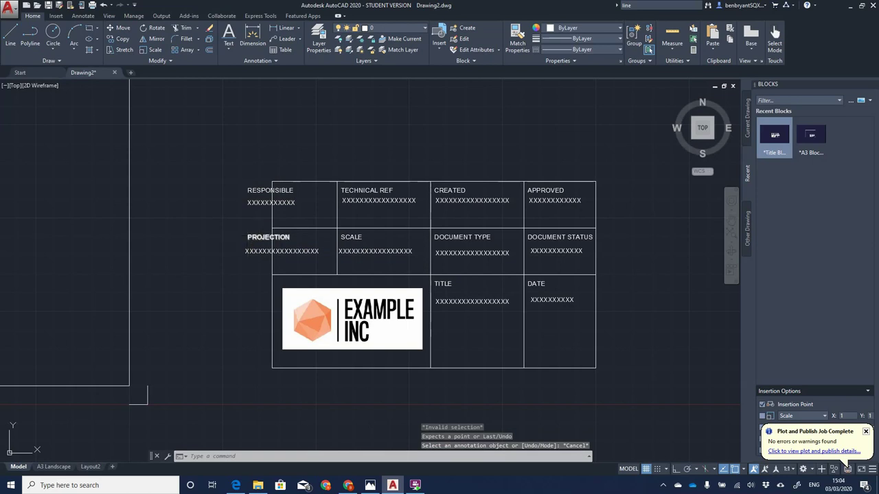
# Step: Move the RESPONSIBLE and PROJECTION labels and their placeholders right into the left cells
pyautogui.write('mo')
pyautogui.press('Return')
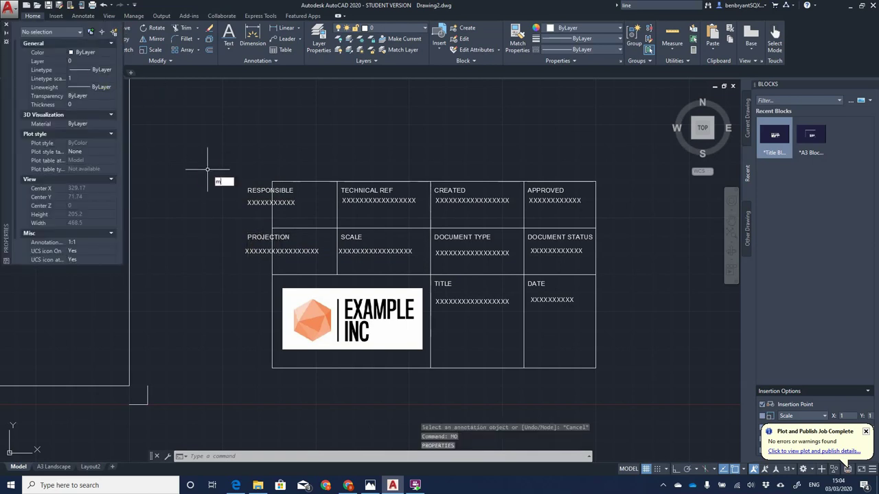
pyautogui.write('move')
pyautogui.press('Return')
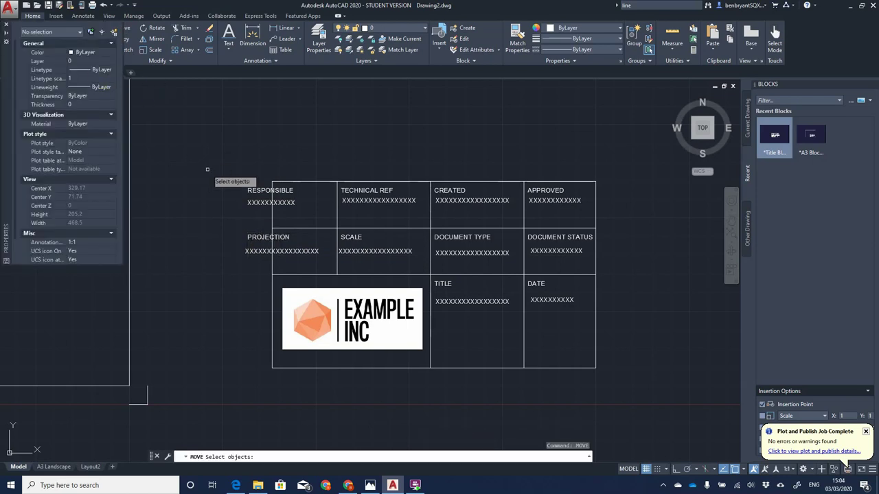
pyautogui.click(260, 197)
pyautogui.click(260, 201)
pyautogui.click(253, 237)
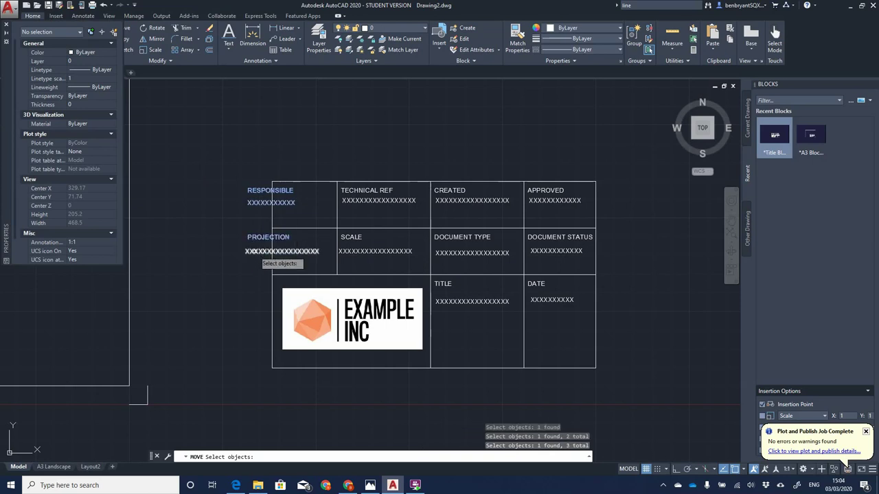
pyautogui.click(250, 250)
pyautogui.press('Return')
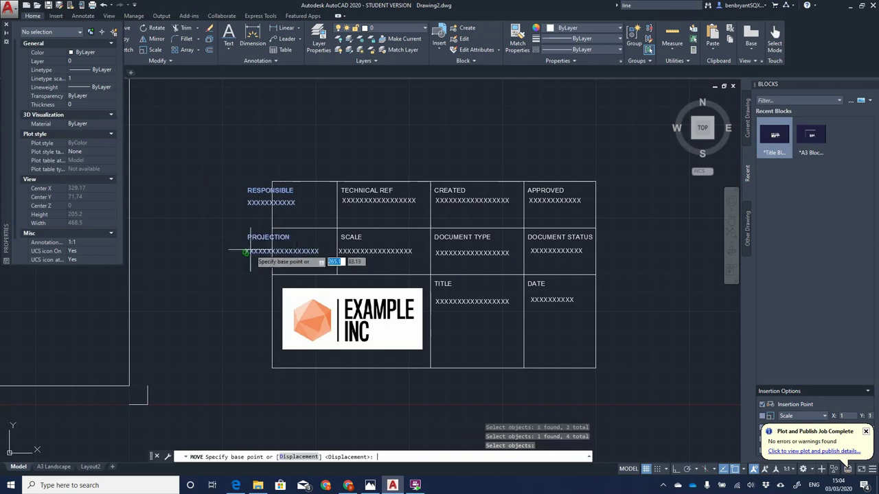
pyautogui.click(248, 192)
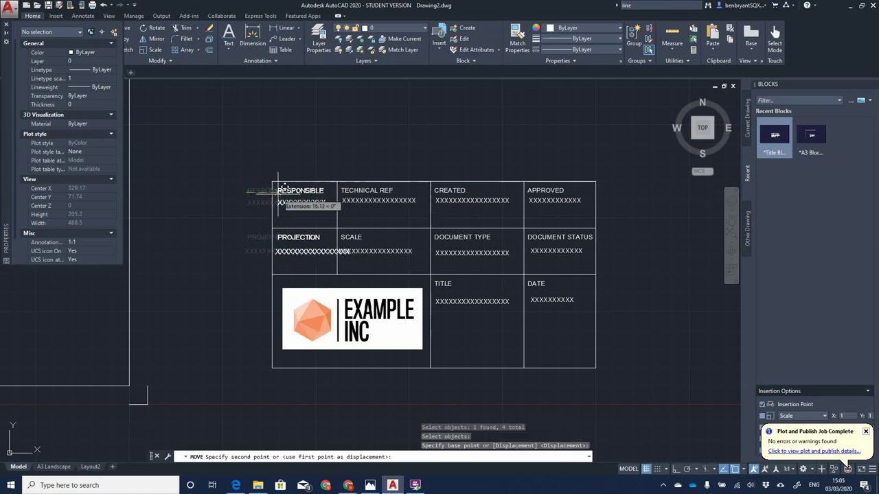
pyautogui.click(278, 192)
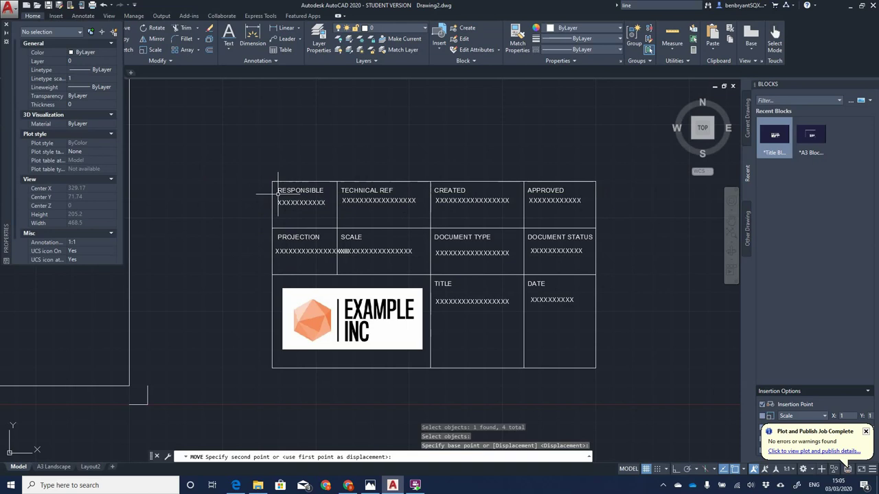
# Step: Edit the placeholder text under PROJECTION
pyautogui.click(324, 251)
pyautogui.doubleClick(324, 251)
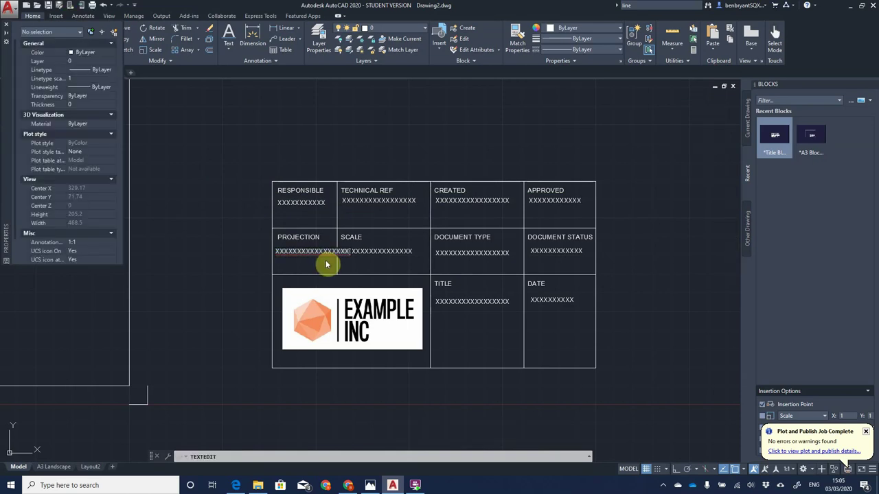
pyautogui.click(144, 251)
pyautogui.click(6, 24)
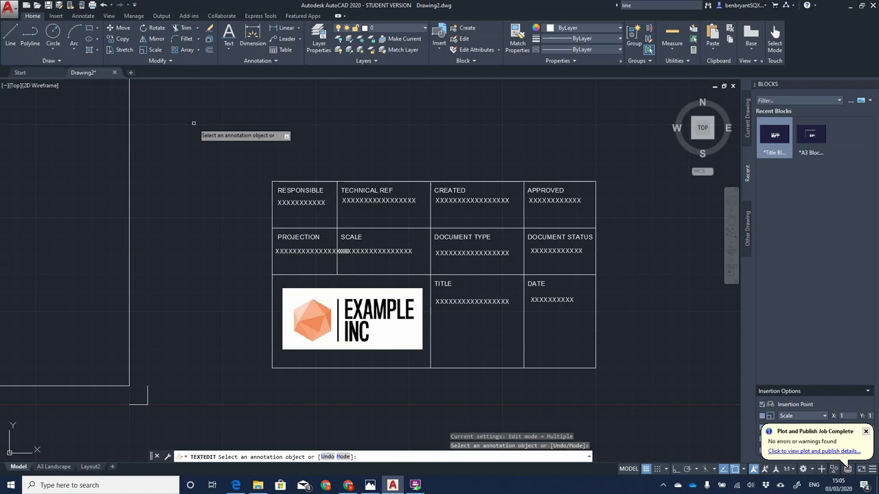
# Step: Move the whole title block by its bottom-right corner into the frame's inner bottom-right corner
pyautogui.press('Escape')
pyautogui.click(246, 139)
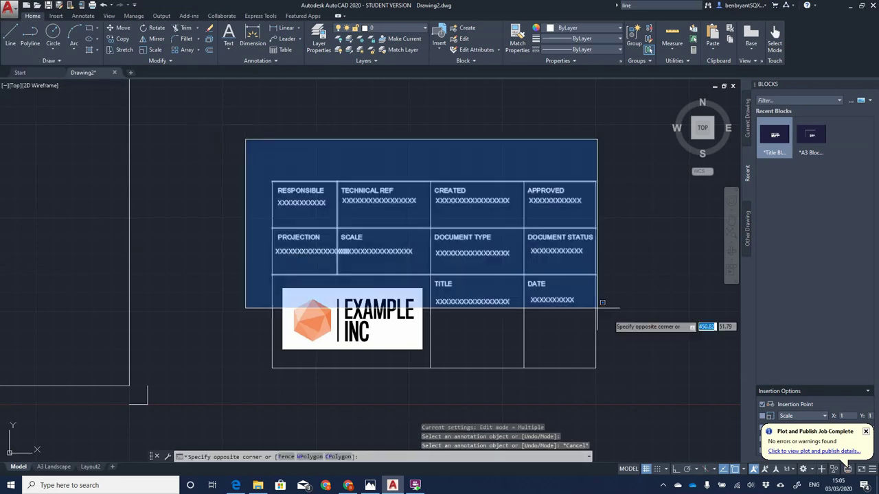
pyautogui.click(616, 378)
pyautogui.write('move')
pyautogui.press('Return')
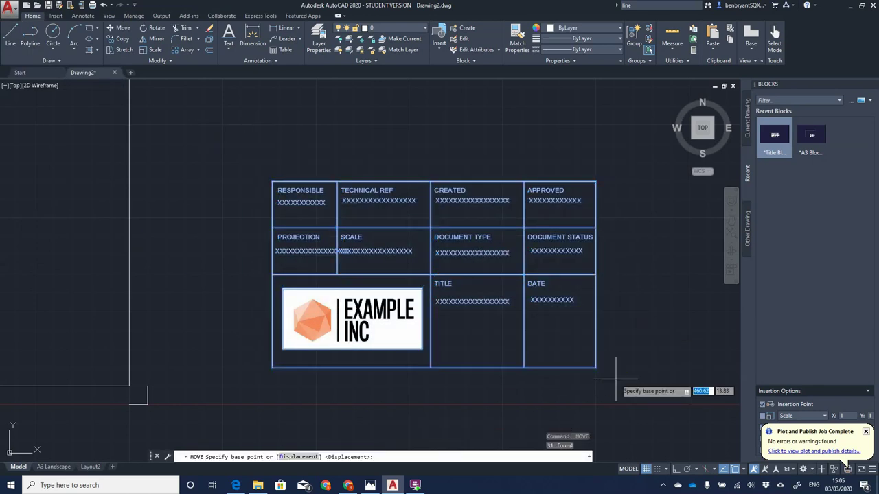
pyautogui.click(596, 367)
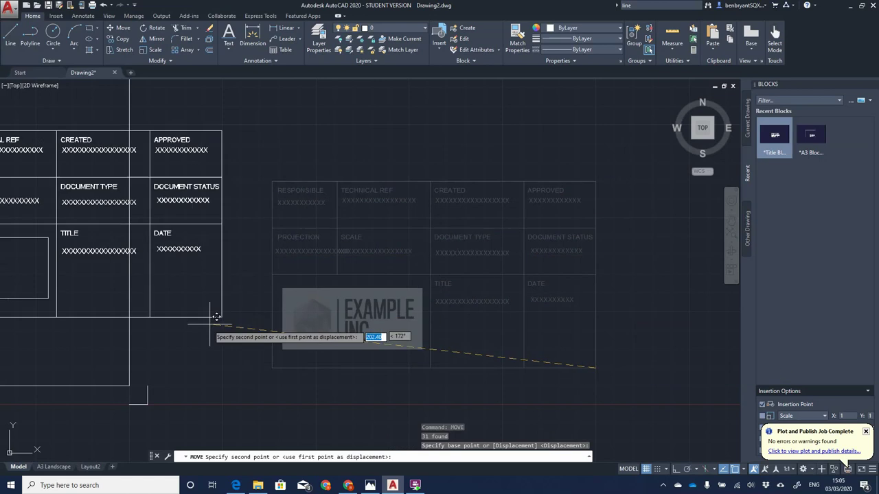
pyautogui.click(128, 386)
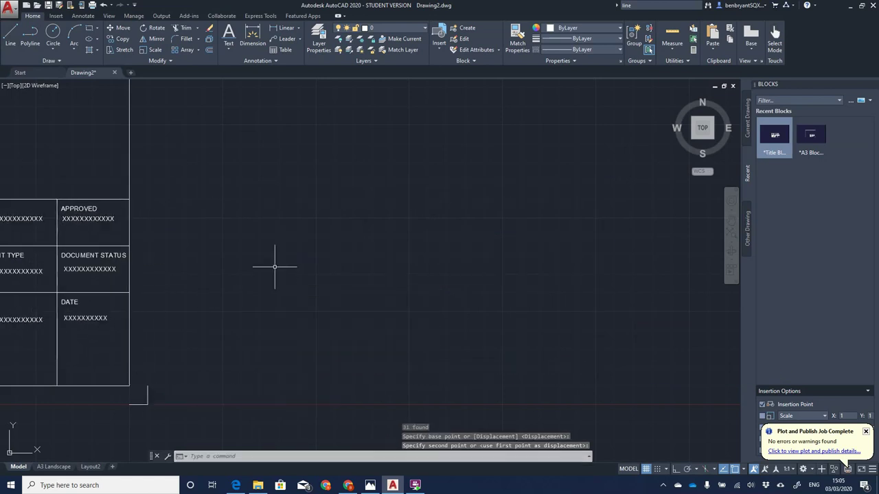
# Step: Pan and zoom out to view the whole frame with its title block, then enter WBLOCK
pyautogui.moveTo(275, 261); pyautogui.dragTo(547, 245, button='middle')
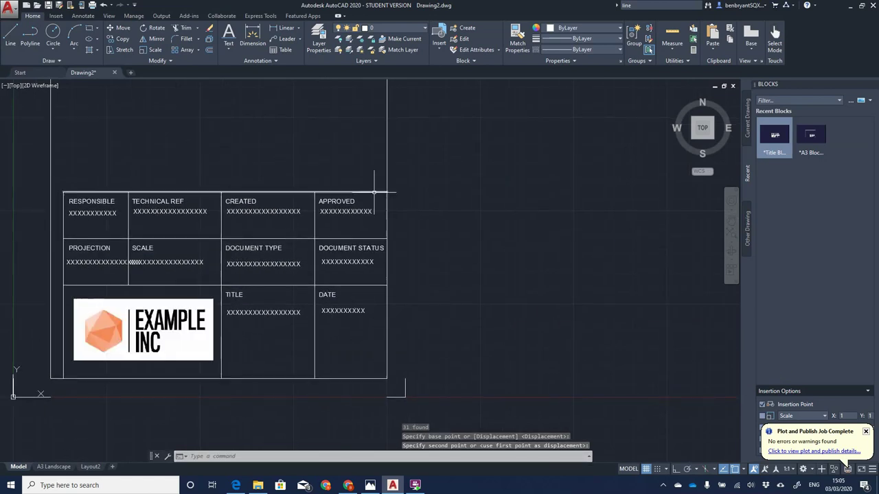
pyautogui.scroll(-2, 162, 185)
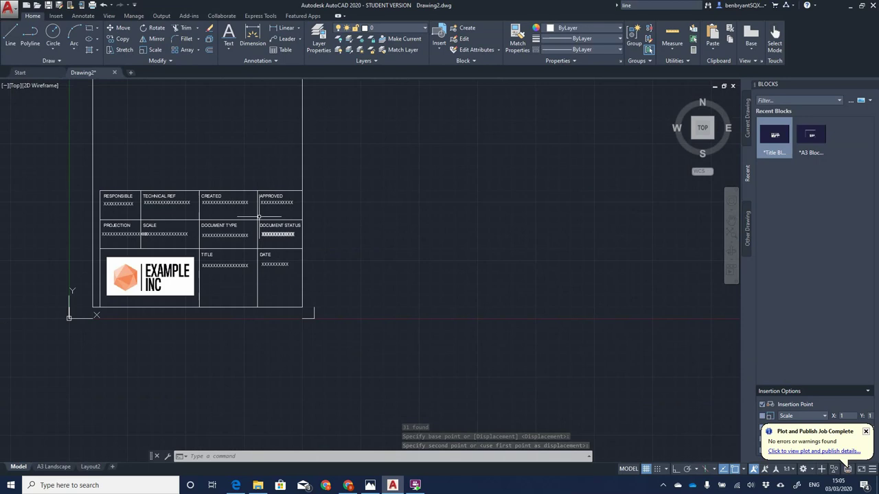
pyautogui.moveTo(255, 205); pyautogui.dragTo(336, 305, button='middle')
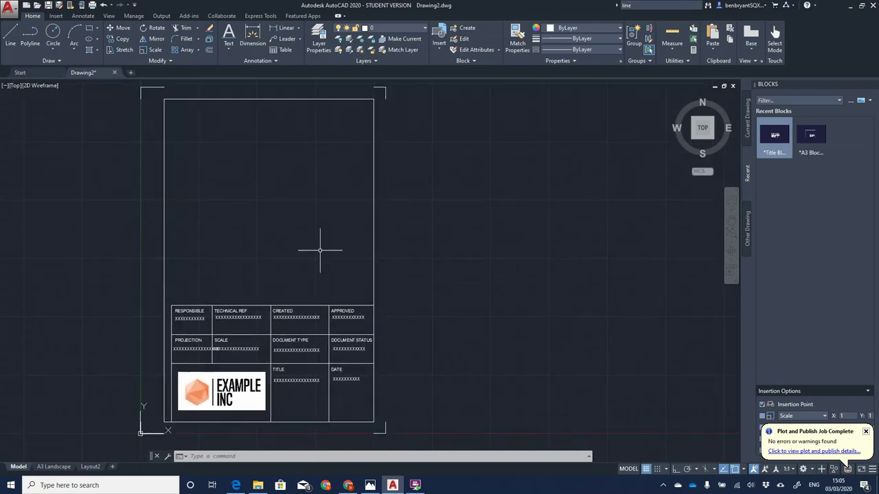
pyautogui.scroll(-2, 259, 179)
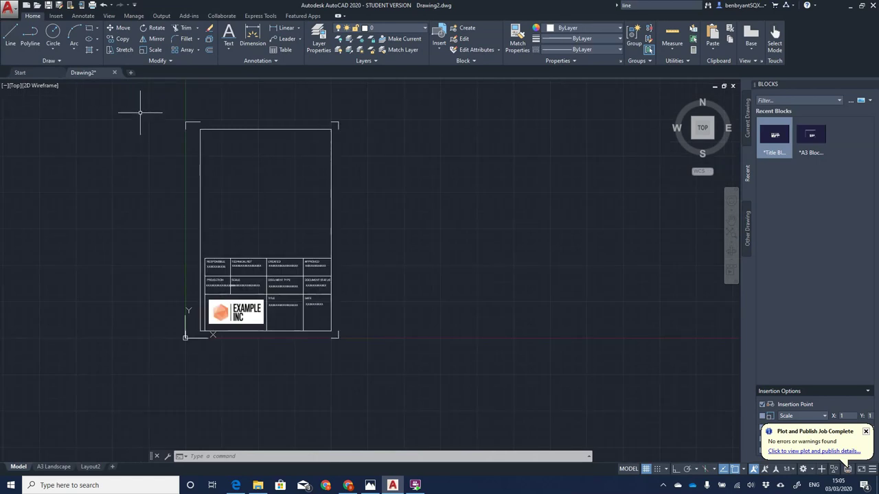
pyautogui.click(72, 145)
pyautogui.write('wblock')
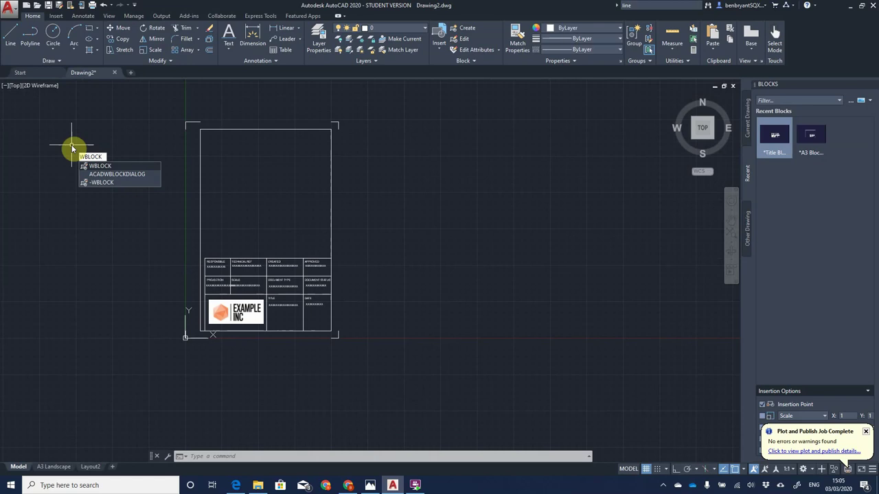
# Step: Write the frame and title block (43 objects) out as A4 Block.dwg in ScreenCaptures
pyautogui.press('Return')
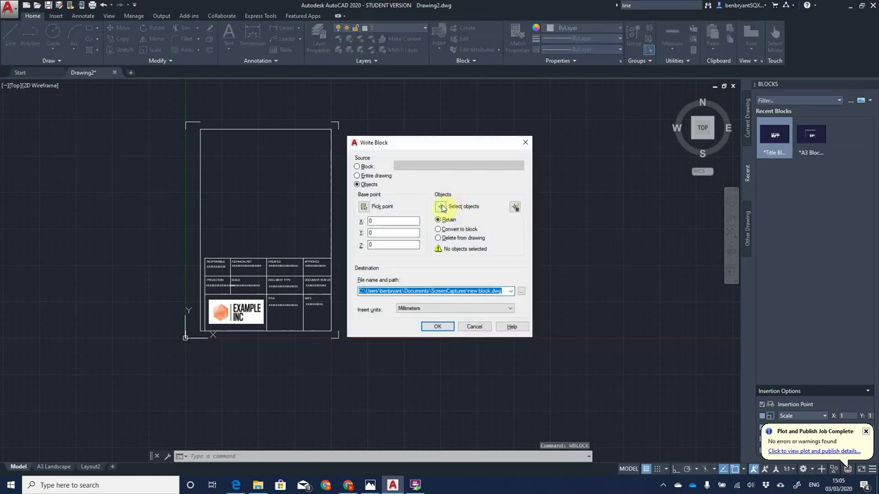
pyautogui.click(442, 207)
pyautogui.click(124, 94)
pyautogui.click(398, 360)
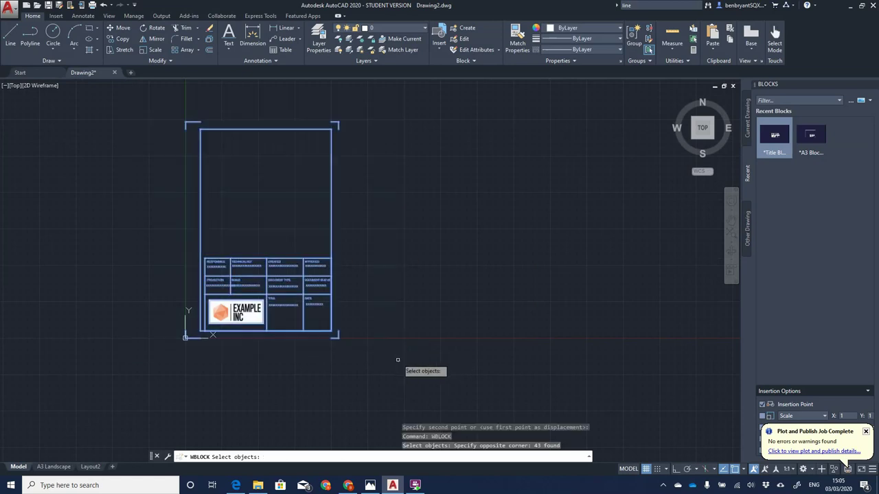
pyautogui.press('Return')
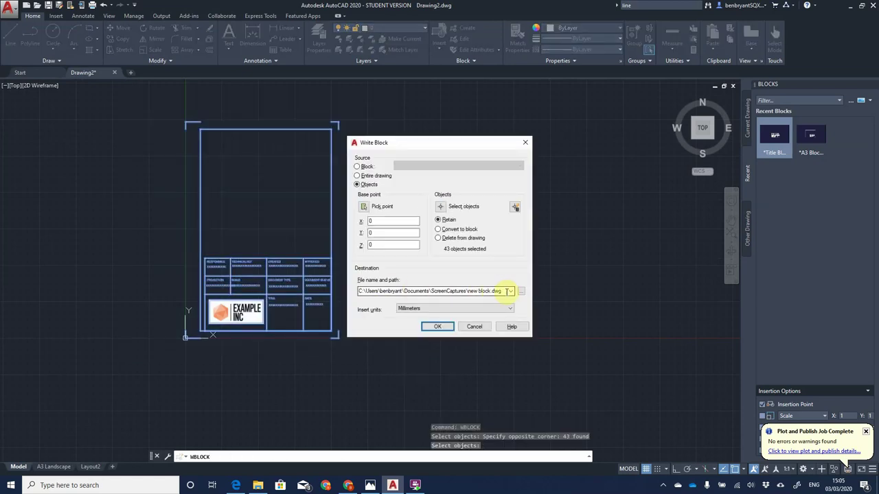
pyautogui.click(520, 293)
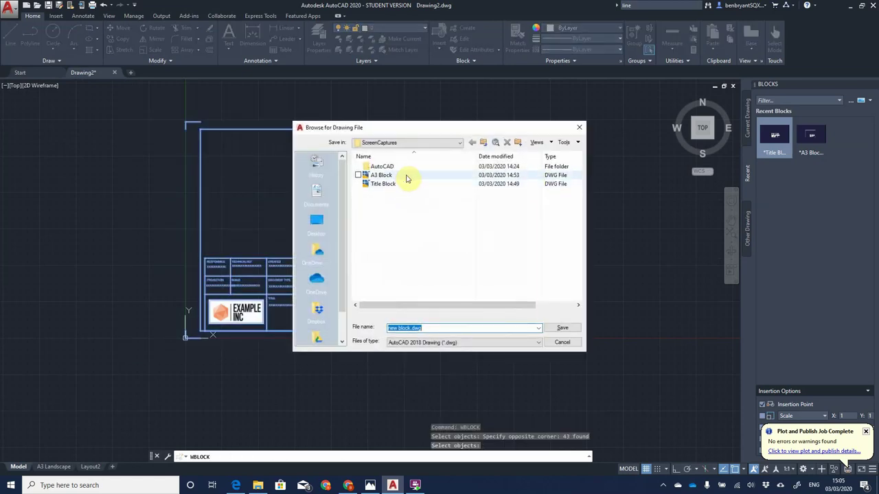
pyautogui.click(381, 175)
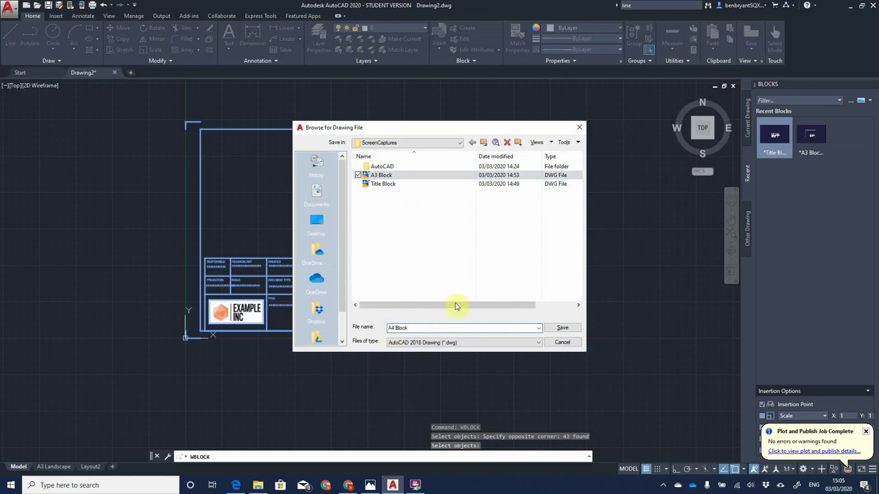
pyautogui.click(549, 328)
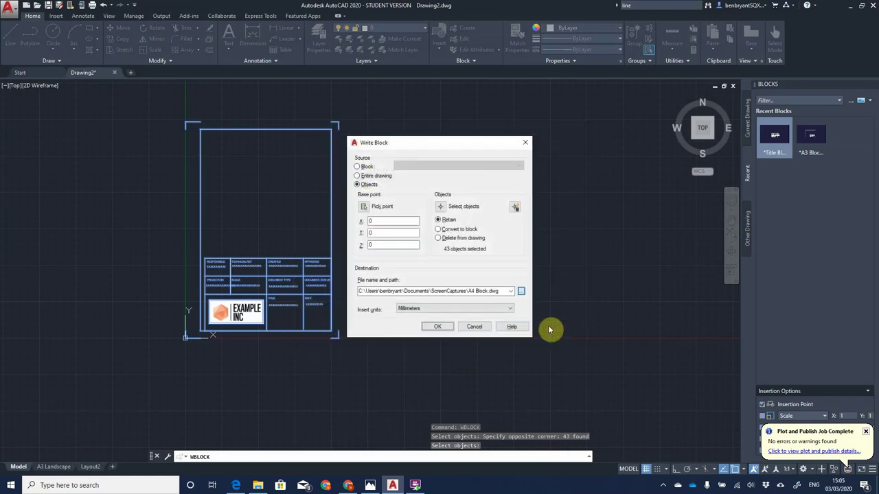
pyautogui.click(438, 328)
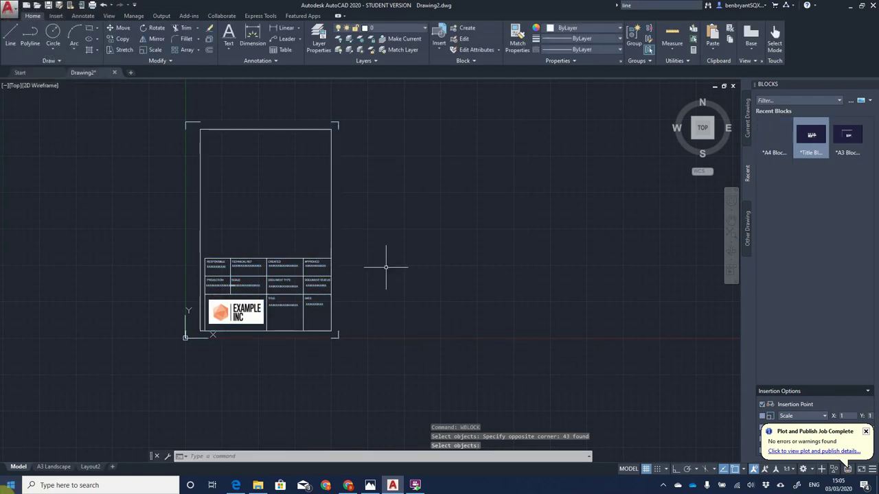
# Step: Delete the existing viewport on the Layout2 sheet
pyautogui.click(91, 467)
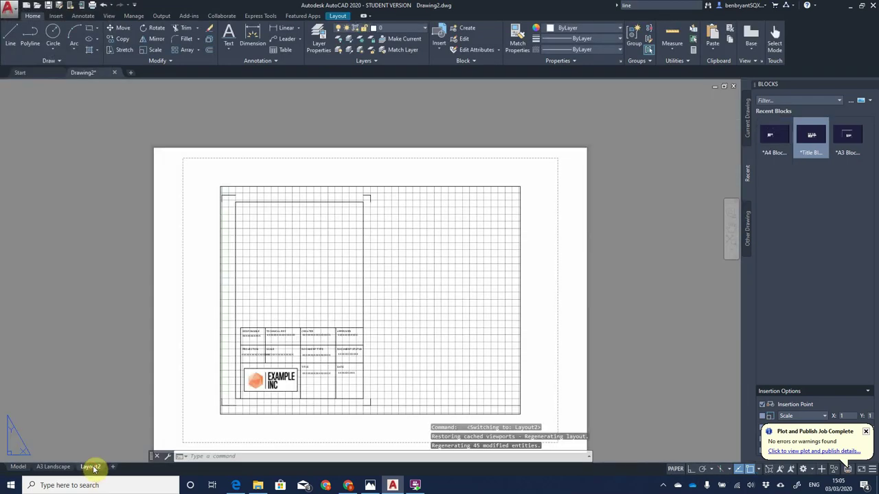
pyautogui.click(221, 263)
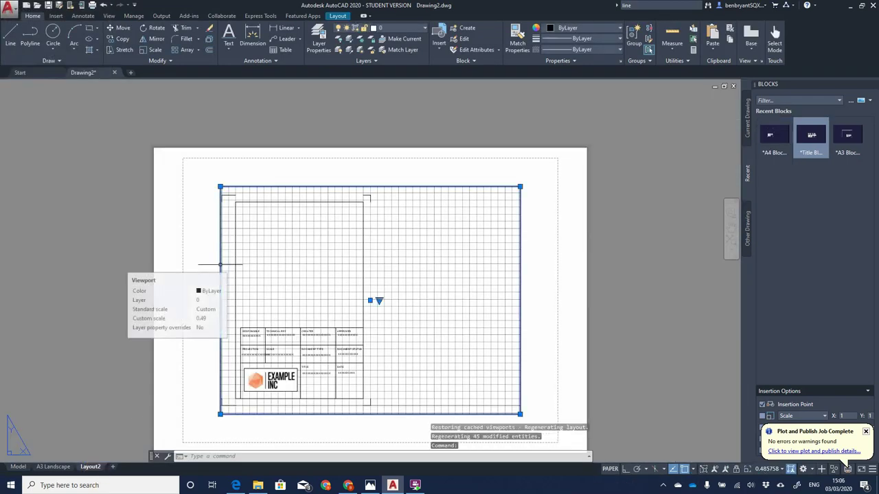
pyautogui.press('Delete')
# Step: Change the Layout2 page setup orientation to portrait
pyautogui.click(337, 16)
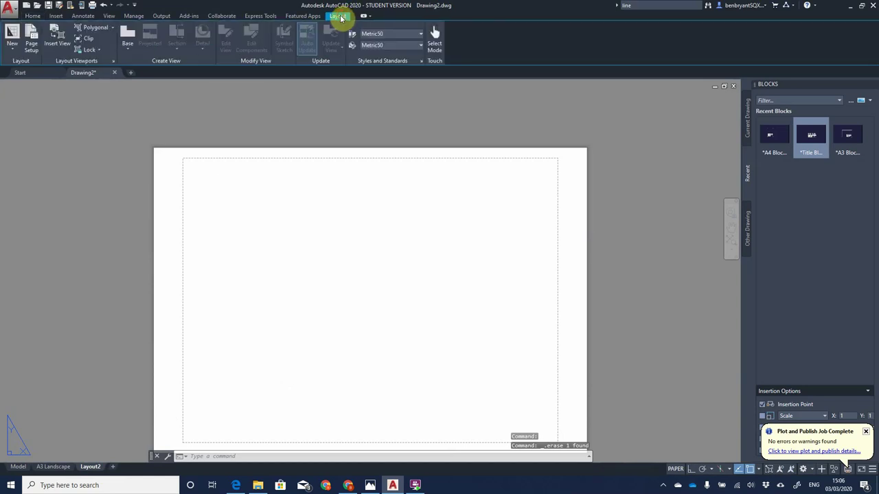
pyautogui.click(32, 45)
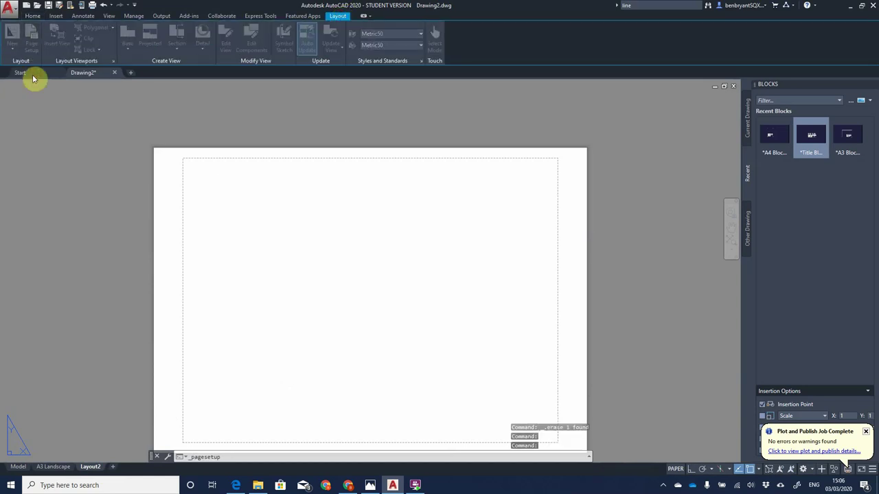
pyautogui.click(510, 226)
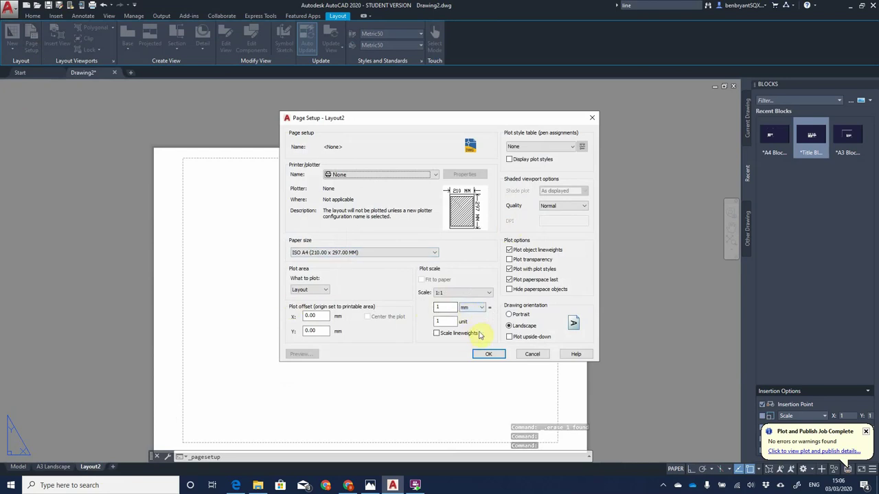
pyautogui.click(513, 314)
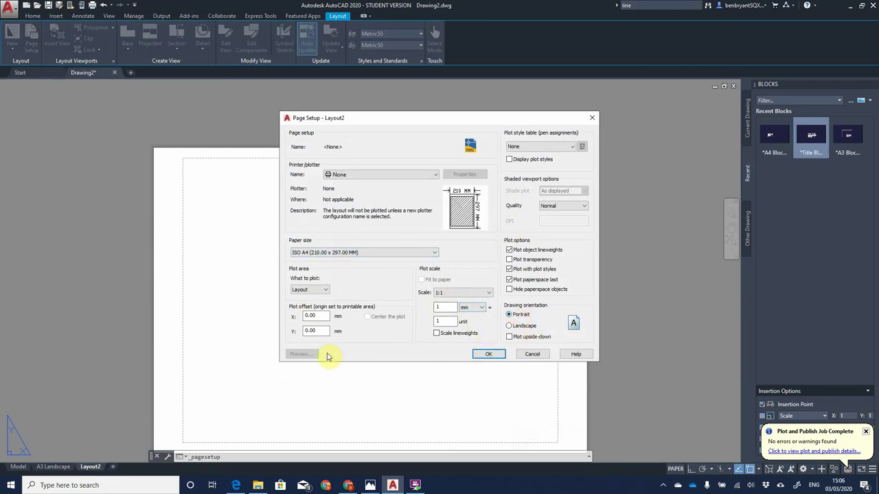
pyautogui.click(488, 354)
pyautogui.click(481, 335)
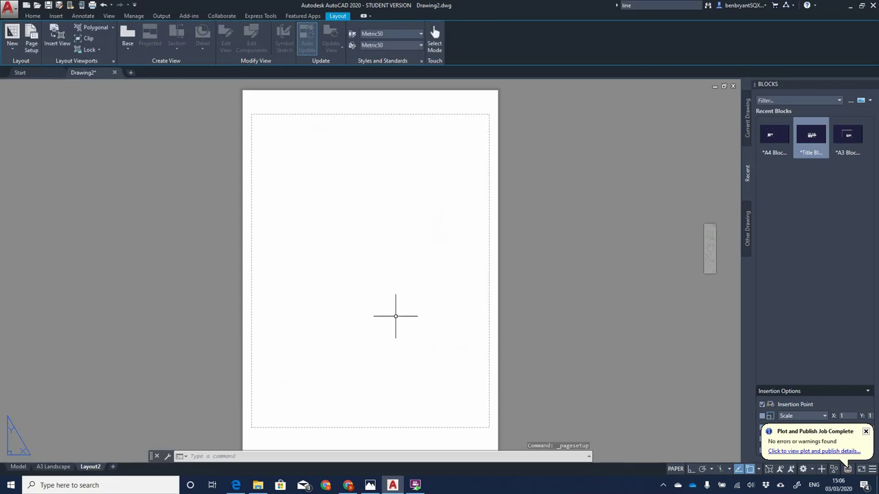
# Step: Insert the A4 Block onto the Layout2 sheet at its lower-left corner
pyautogui.click(55, 15)
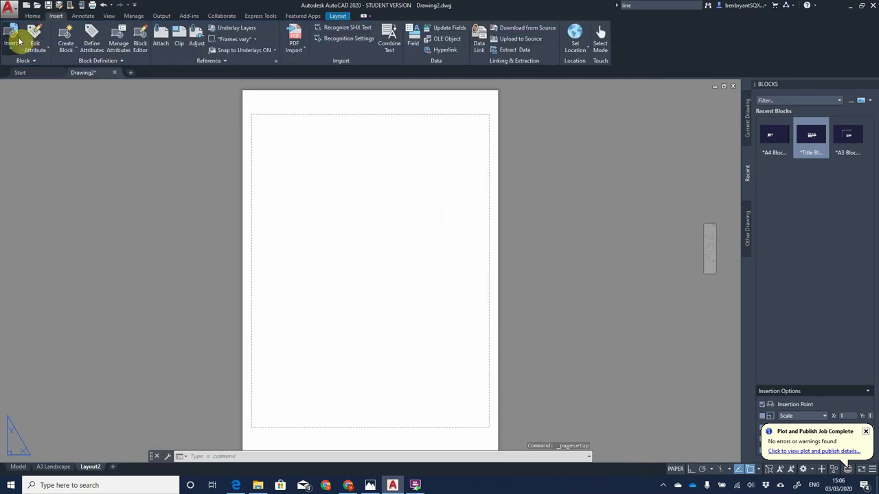
pyautogui.click(10, 34)
pyautogui.click(774, 147)
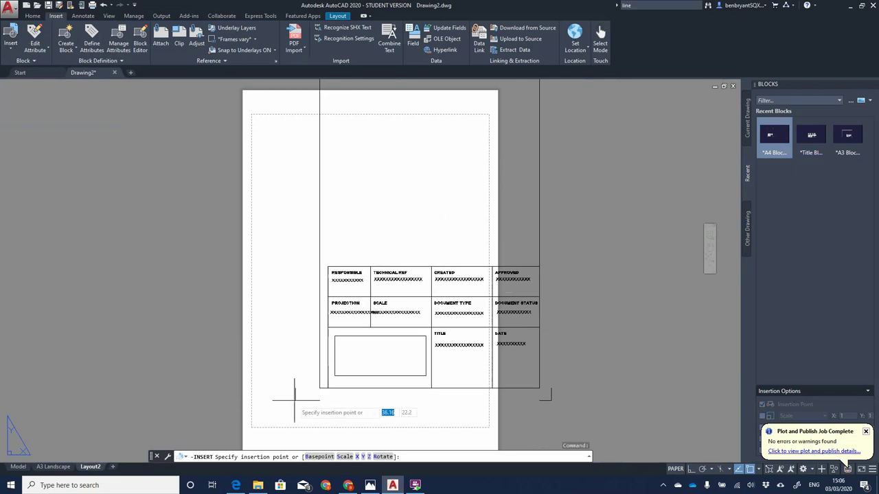
pyautogui.moveTo(304, 366); pyautogui.dragTo(483, 237, button='middle')
pyautogui.scroll(5, 325, 373)
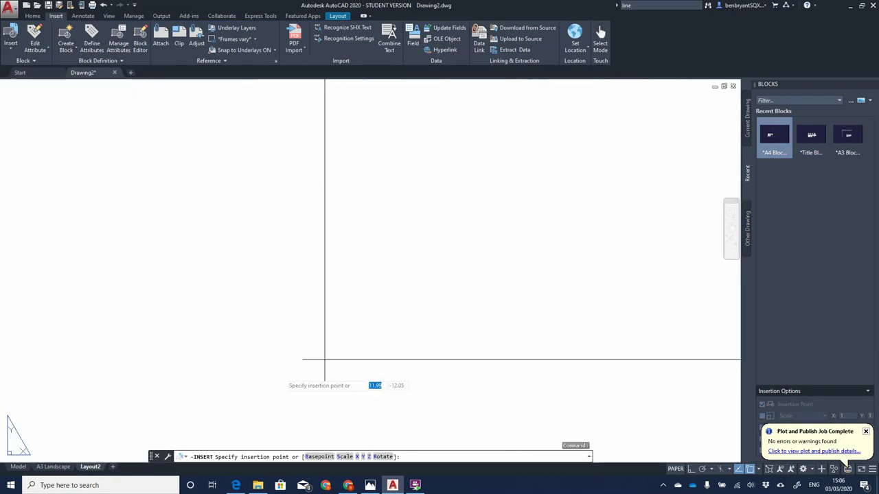
pyautogui.scroll(-4, 295, 363)
pyautogui.scroll(3, 274, 381)
pyautogui.moveTo(274, 381); pyautogui.dragTo(139, 280, button='middle')
pyautogui.scroll(-2, 319, 324)
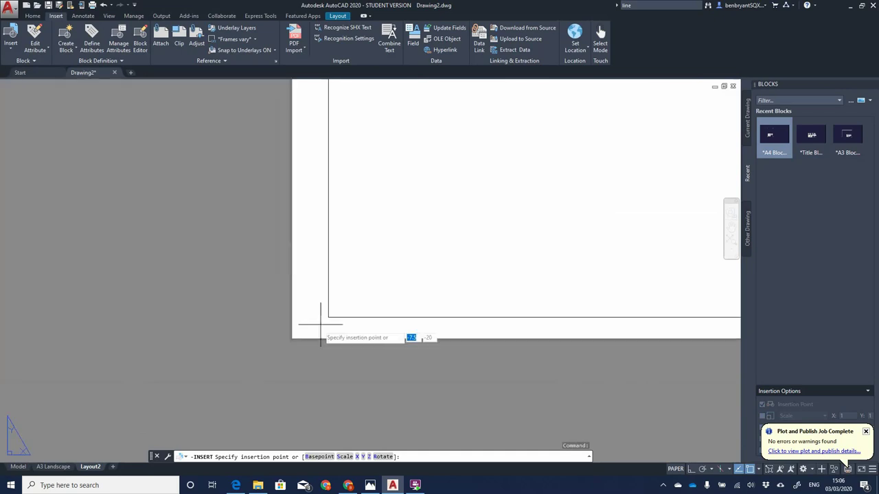
pyautogui.moveTo(319, 323); pyautogui.dragTo(241, 349, button='middle')
pyautogui.scroll(1, 123, 350)
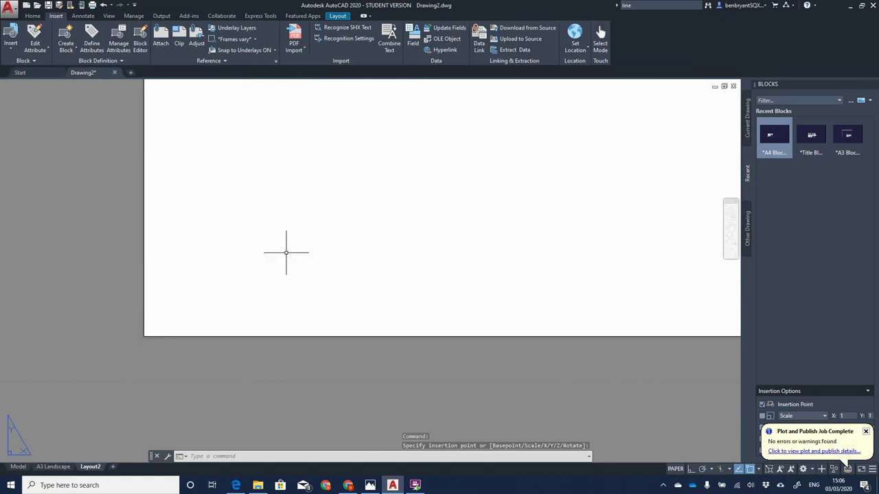
pyautogui.scroll(-2, 288, 250)
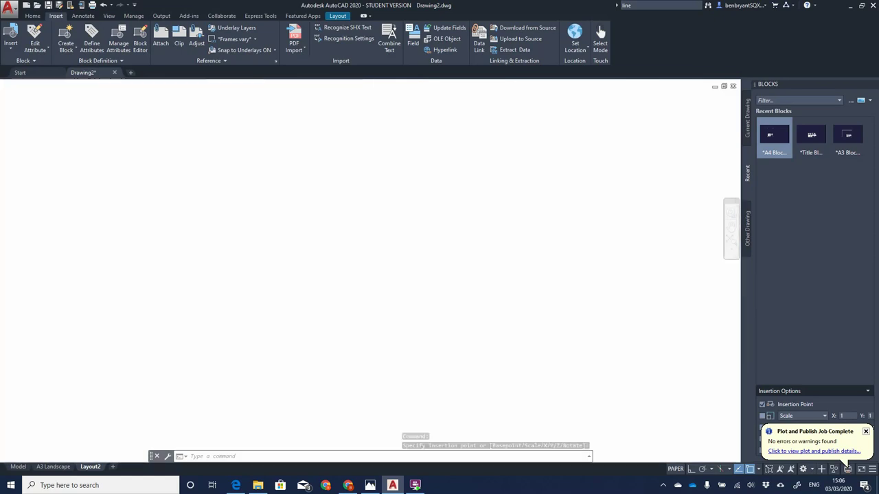
pyautogui.scroll(3, 317, 274)
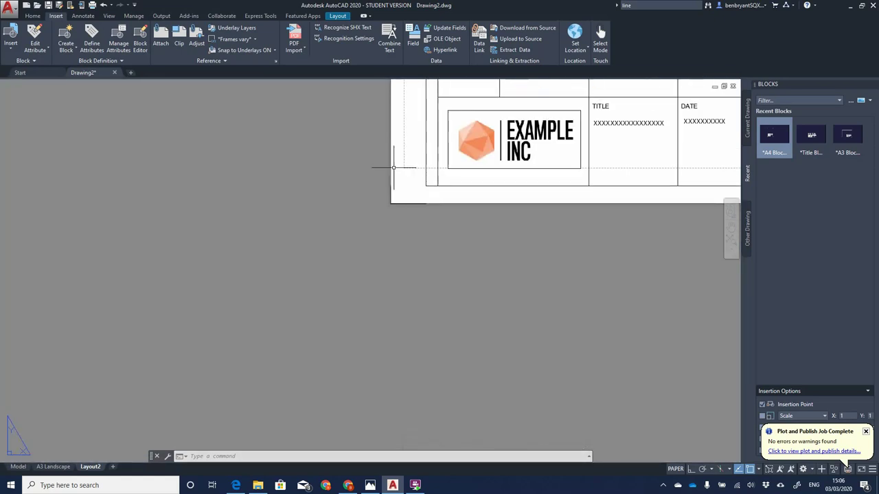
pyautogui.scroll(-5, 402, 161)
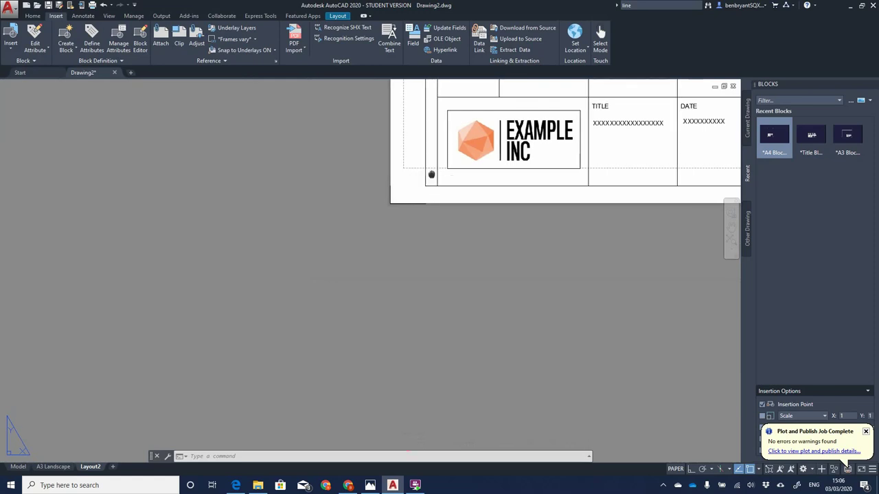
pyautogui.scroll(2, 275, 364)
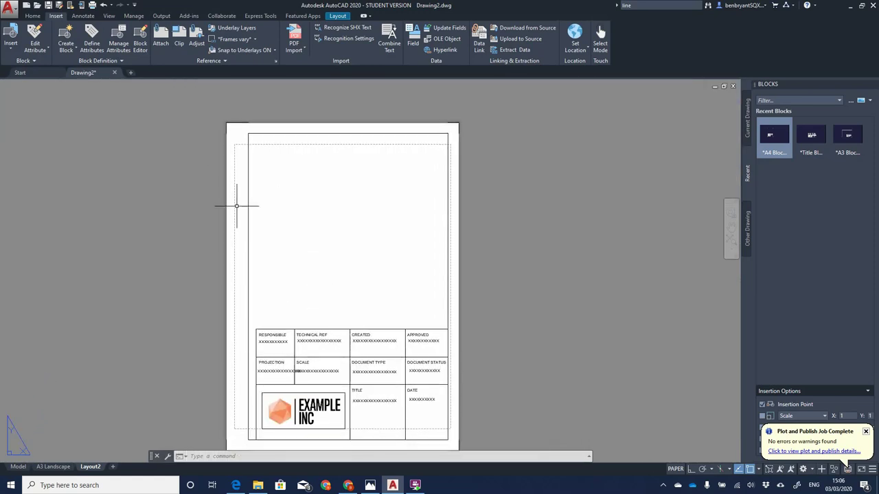
# Step: Draw an L-shaped polygonal viewport filling the border above and beside the title block
pyautogui.click(335, 16)
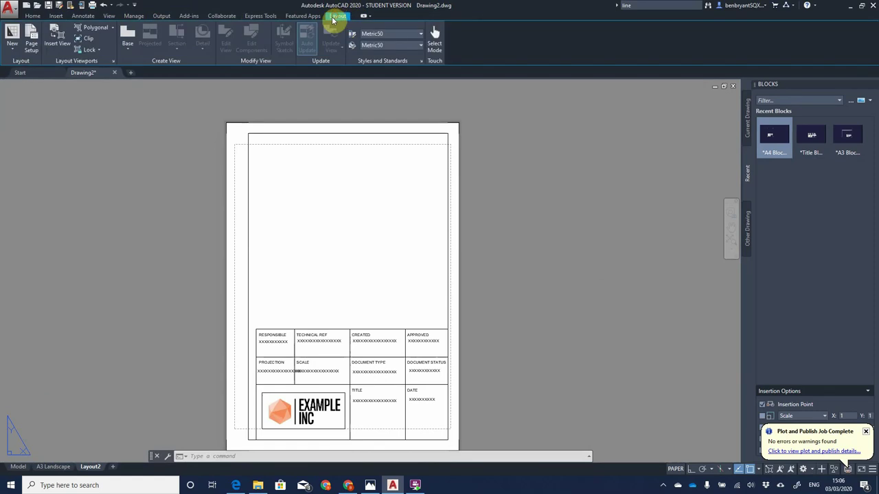
pyautogui.click(113, 30)
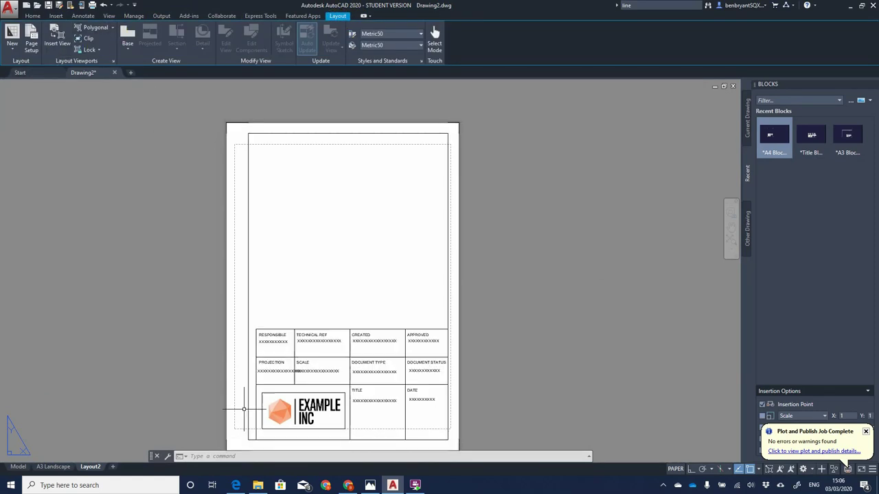
pyautogui.click(113, 28)
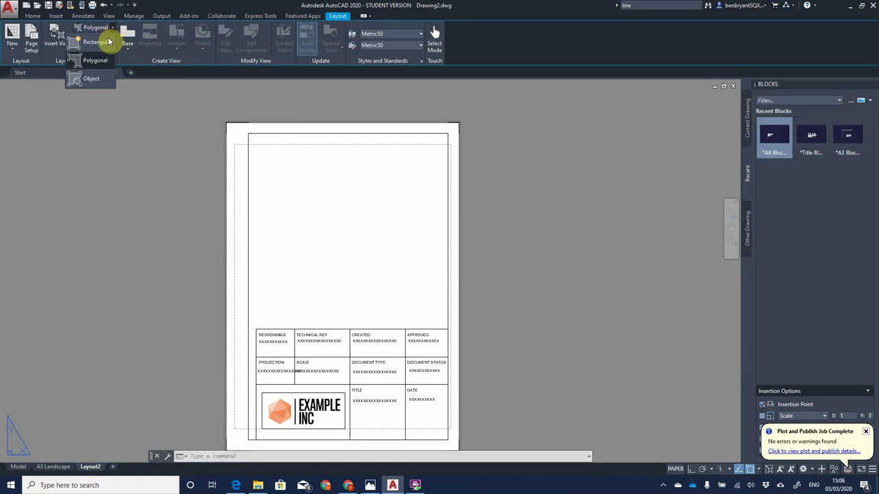
pyautogui.click(96, 60)
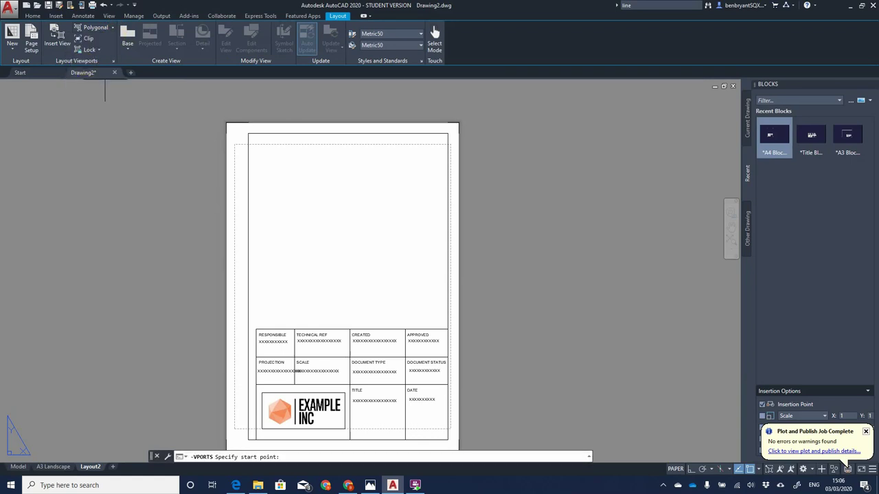
pyautogui.click(253, 440)
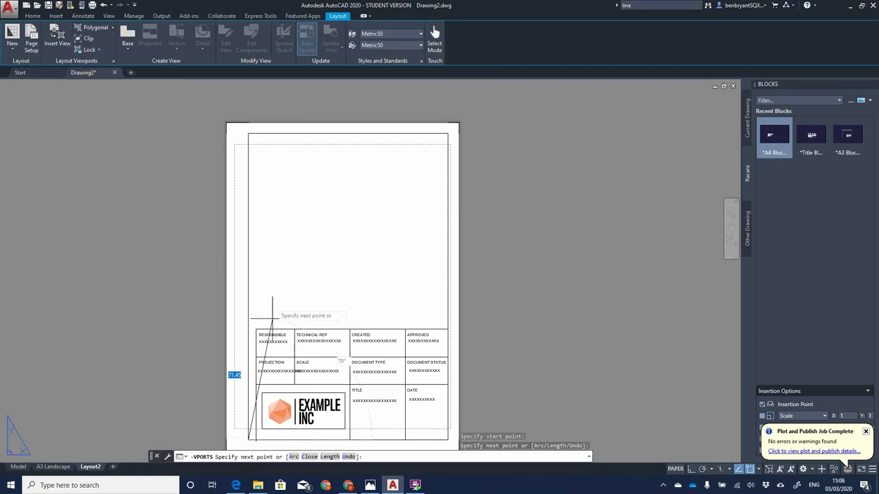
pyautogui.click(247, 134)
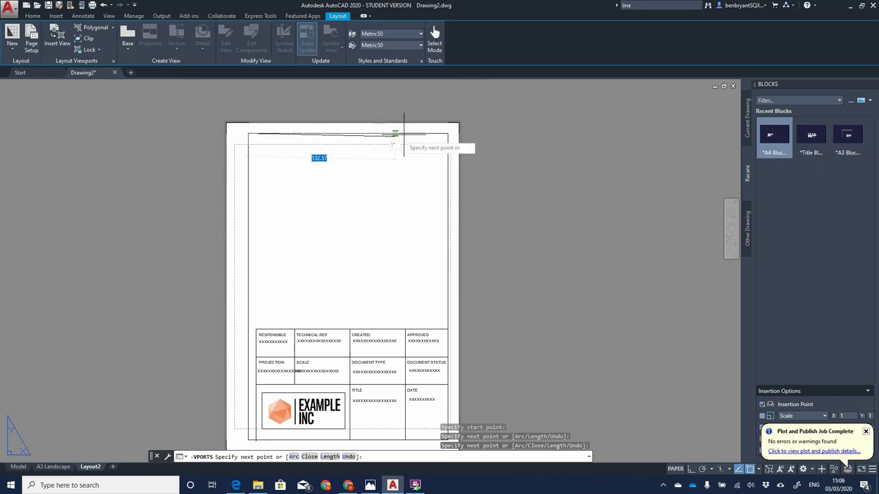
pyautogui.click(447, 134)
pyautogui.click(447, 329)
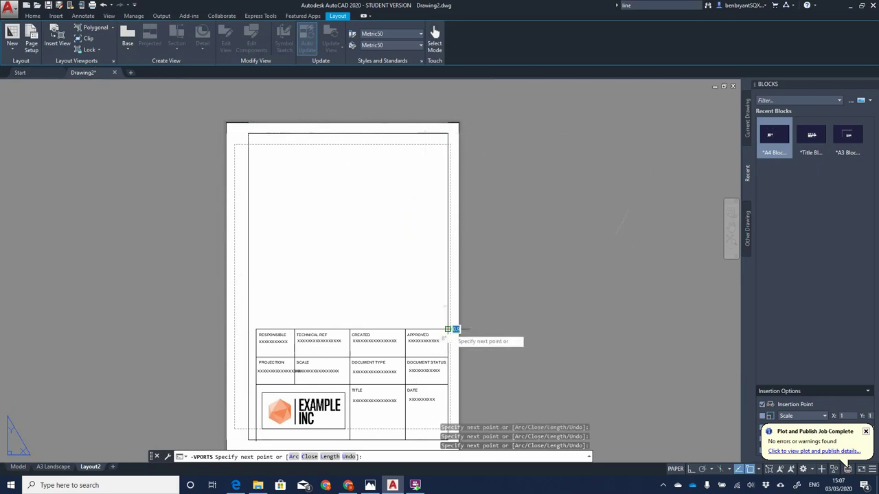
pyautogui.click(255, 330)
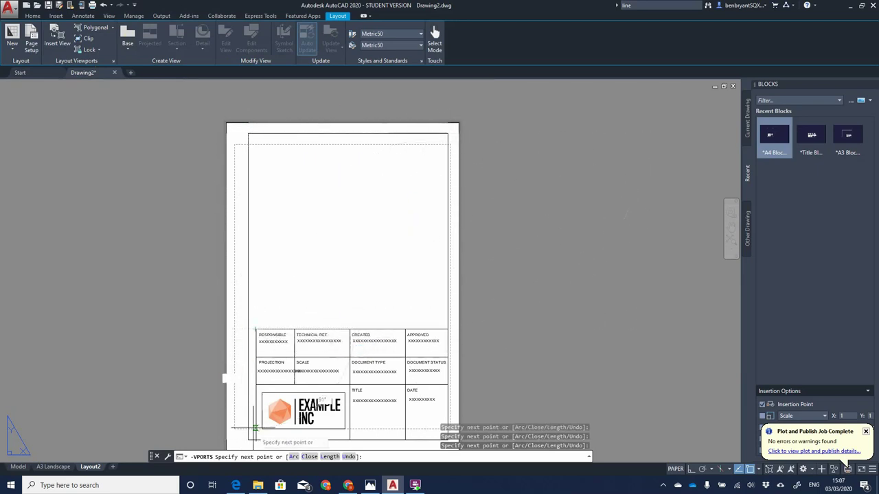
pyautogui.click(255, 439)
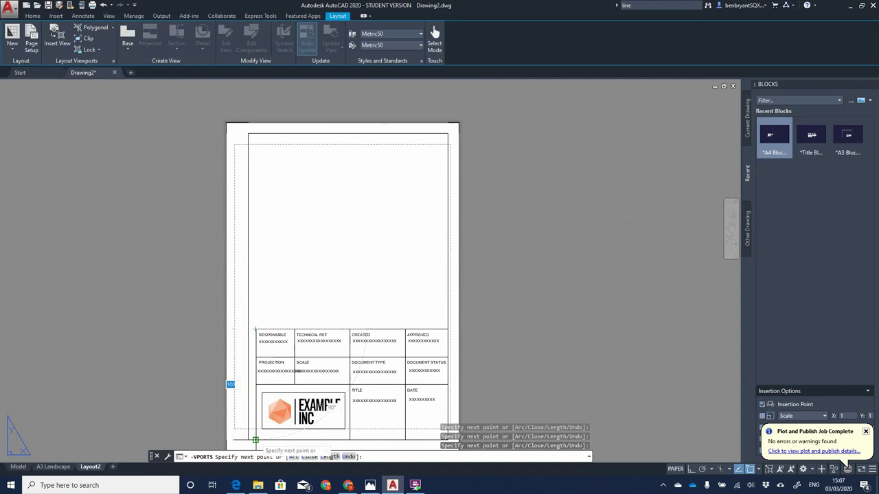
pyautogui.click(255, 275)
pyautogui.press('Return')
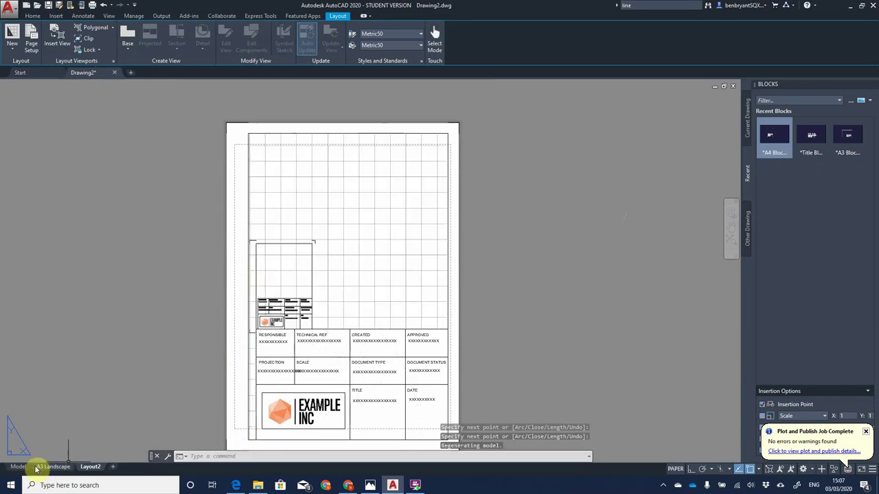
# Step: Rename Layout2 to 'A4 Portrait' and return to model space
pyautogui.rightClick(90, 466)
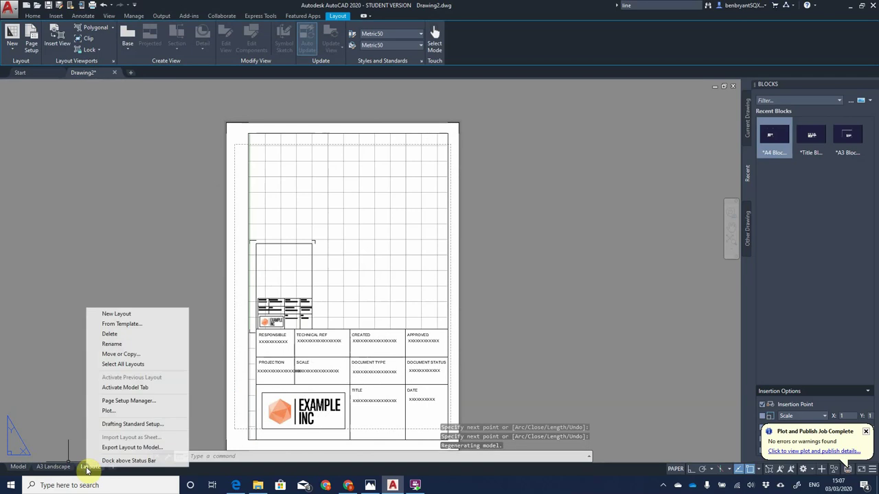
pyautogui.click(134, 344)
pyautogui.write('A4')
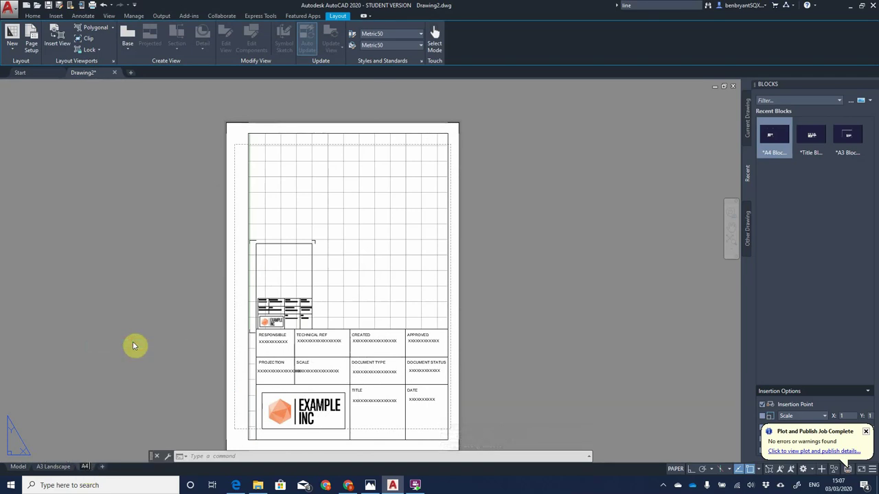
pyautogui.press('Return')
pyautogui.write('Portrait')
pyautogui.click(134, 329)
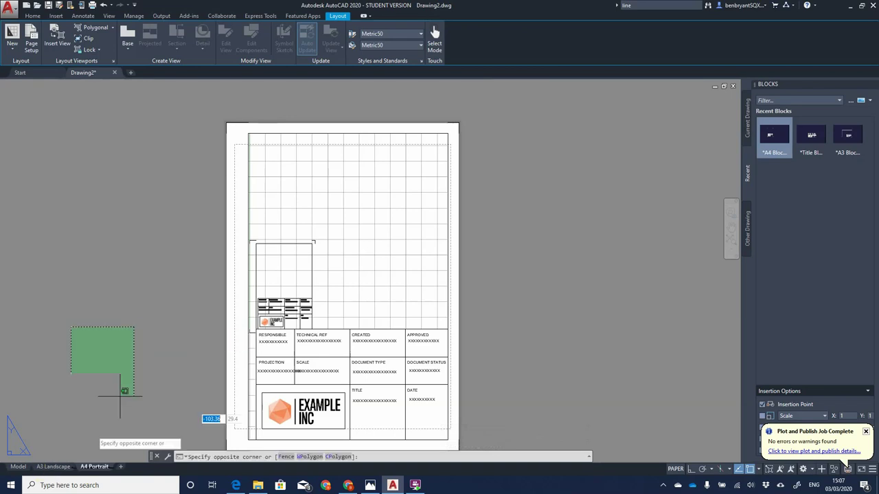
pyautogui.click(25, 468)
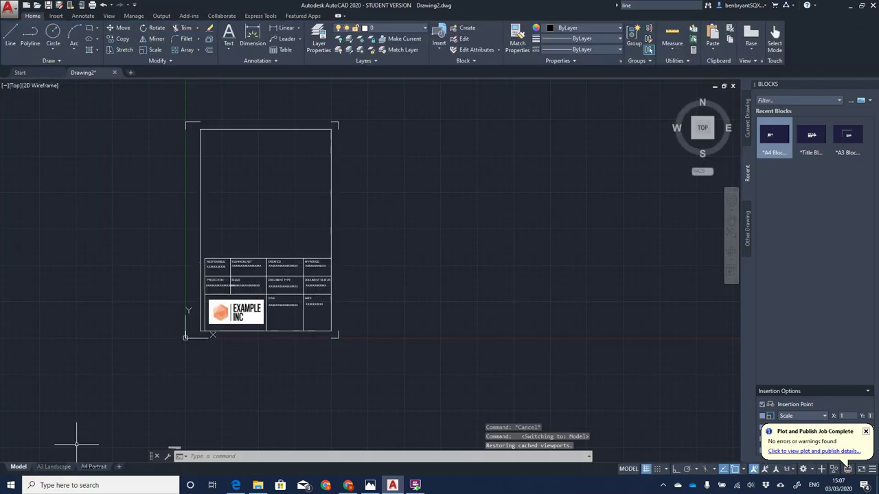
# Step: Window-select and erase the title block from model space
pyautogui.click(150, 106)
pyautogui.click(379, 367)
pyautogui.press('Delete')
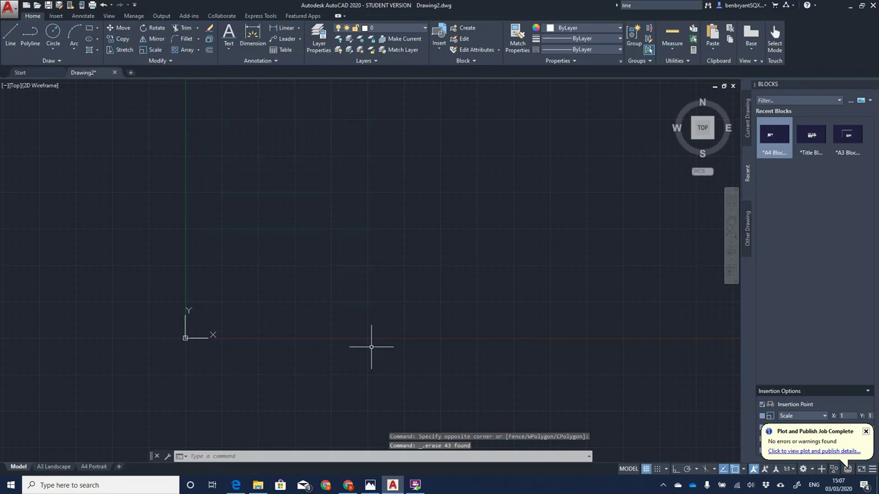
# Step: Draw a small test circle in model space
pyautogui.click(53, 34)
pyautogui.click(225, 261)
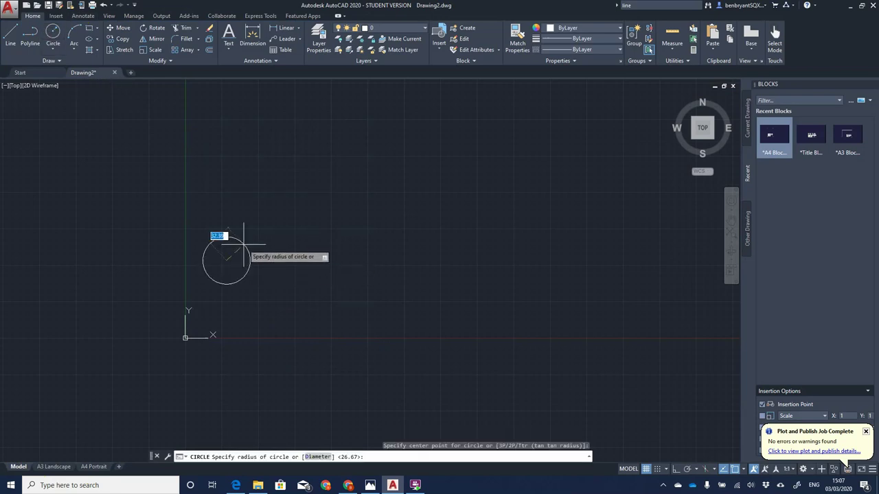
pyautogui.click(243, 242)
# Step: Draw a zigzag polyline from the circle centre through ten points around it
pyautogui.click(31, 35)
pyautogui.click(225, 260)
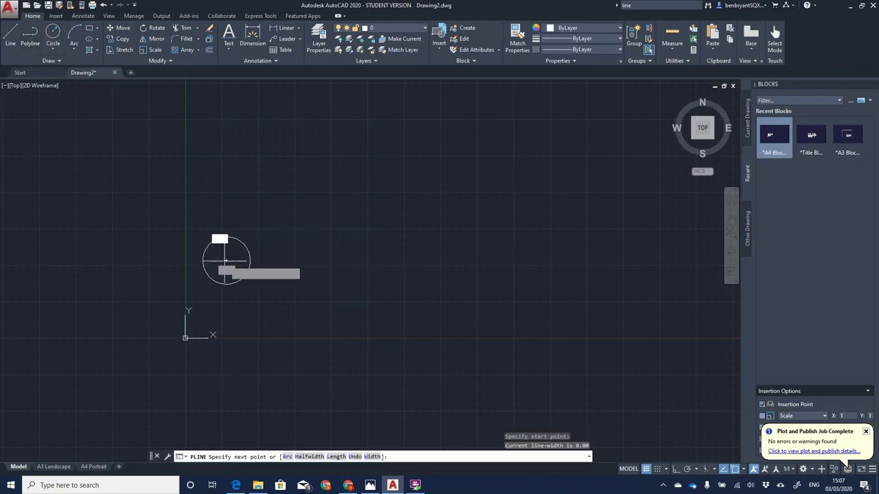
pyautogui.click(211, 194)
pyautogui.click(288, 163)
pyautogui.click(372, 208)
pyautogui.click(334, 240)
pyautogui.click(238, 289)
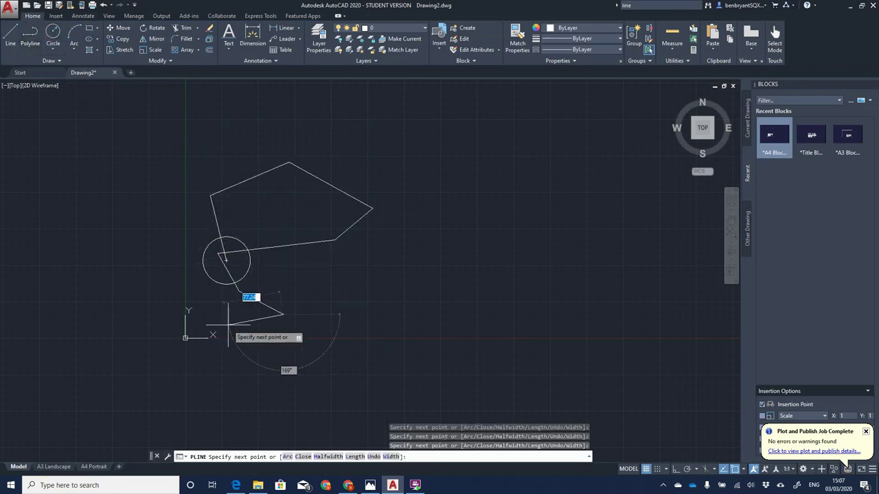
pyautogui.click(283, 314)
pyautogui.click(226, 324)
pyautogui.click(138, 282)
pyautogui.click(161, 204)
pyautogui.click(210, 195)
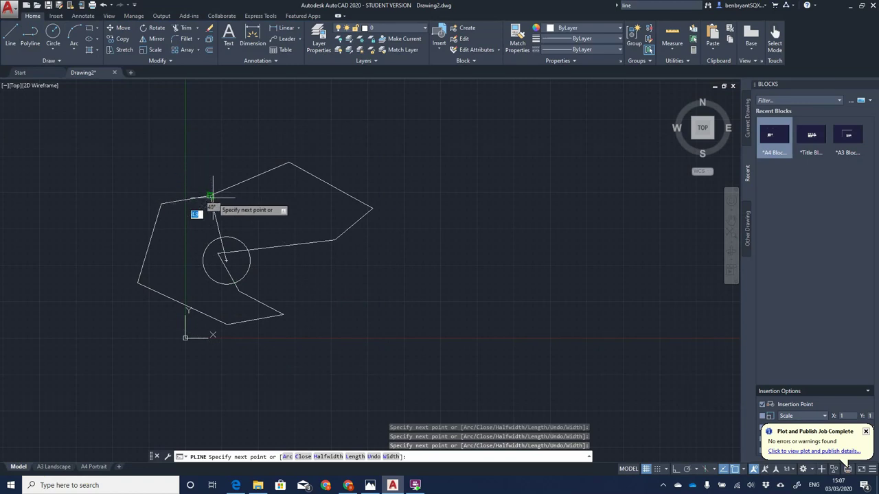
pyautogui.press('Escape')
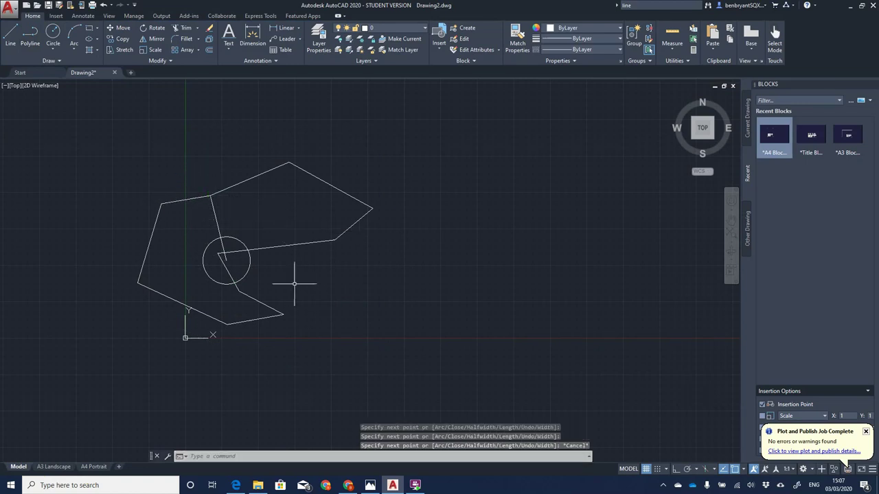
pyautogui.click(55, 467)
# Step: Set the A3 Landscape viewport to 1:2 scale and pan the sketch into place
pyautogui.doubleClick(346, 275)
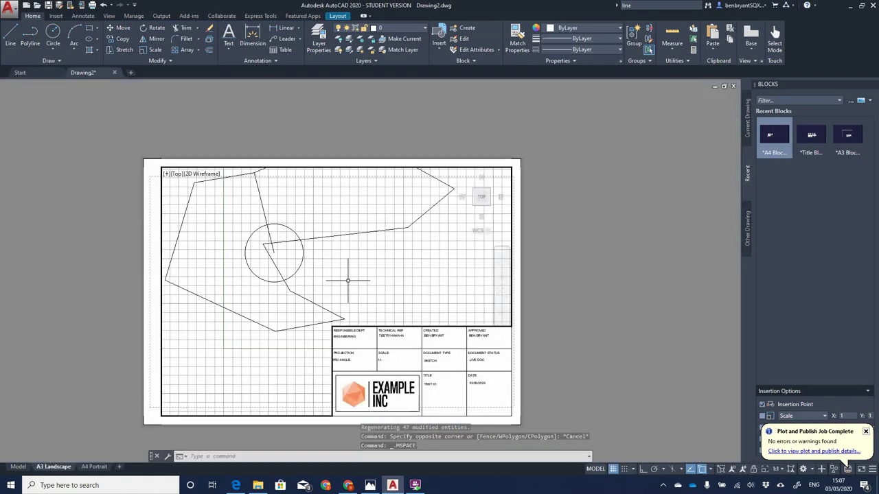
pyautogui.click(776, 469)
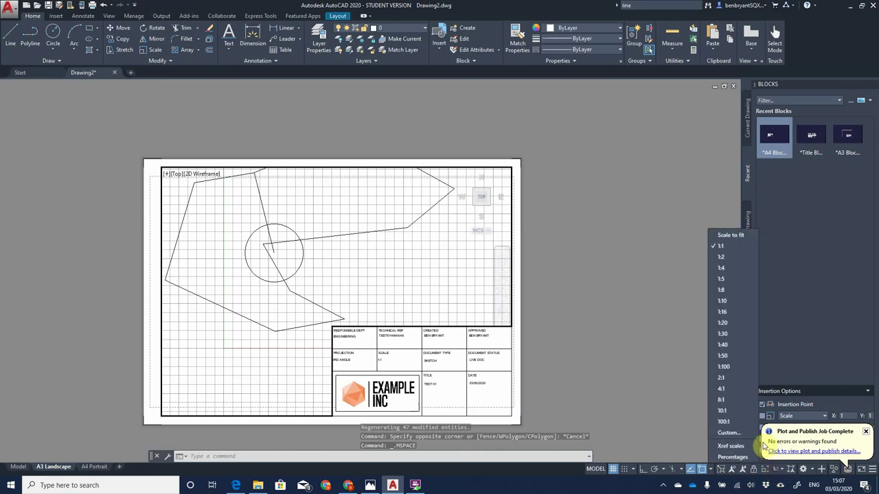
pyautogui.click(729, 257)
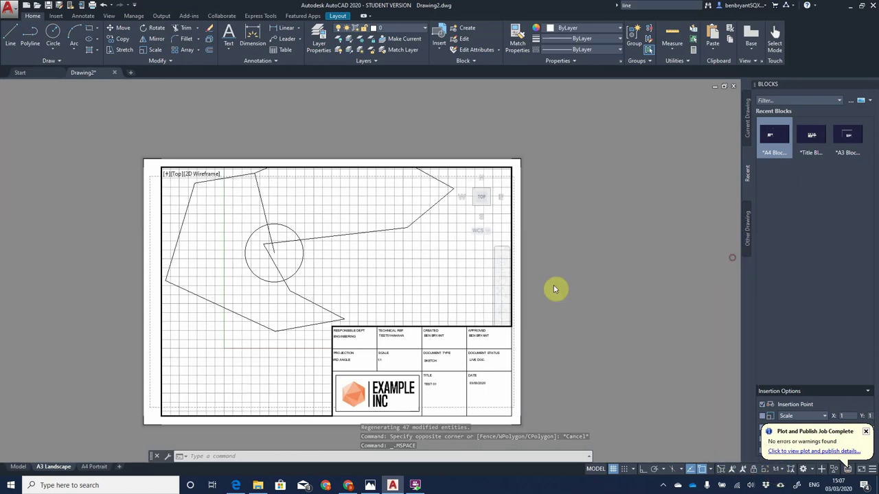
pyautogui.moveTo(323, 283); pyautogui.dragTo(289, 298, button='middle')
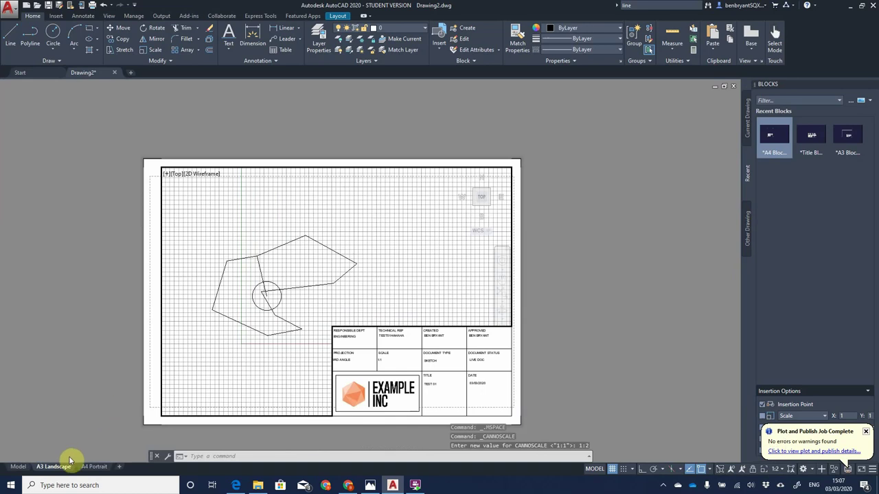
# Step: Set the A4 Portrait viewport to 1:2 with the sketch centred, then return to paper space
pyautogui.click(95, 466)
pyautogui.doubleClick(346, 259)
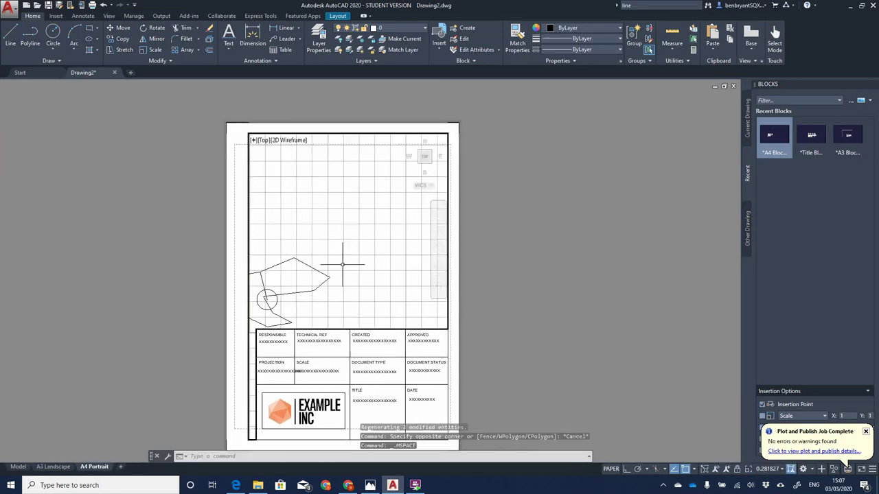
pyautogui.click(767, 469)
pyautogui.click(720, 244)
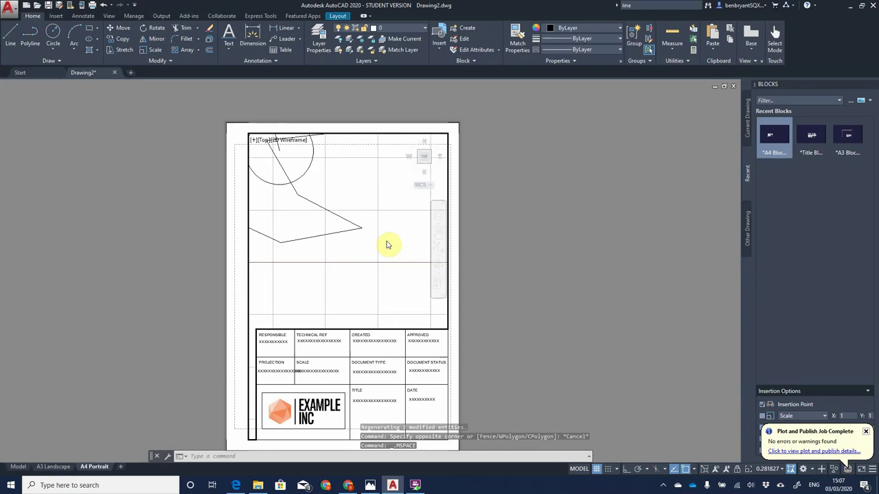
pyautogui.click(772, 469)
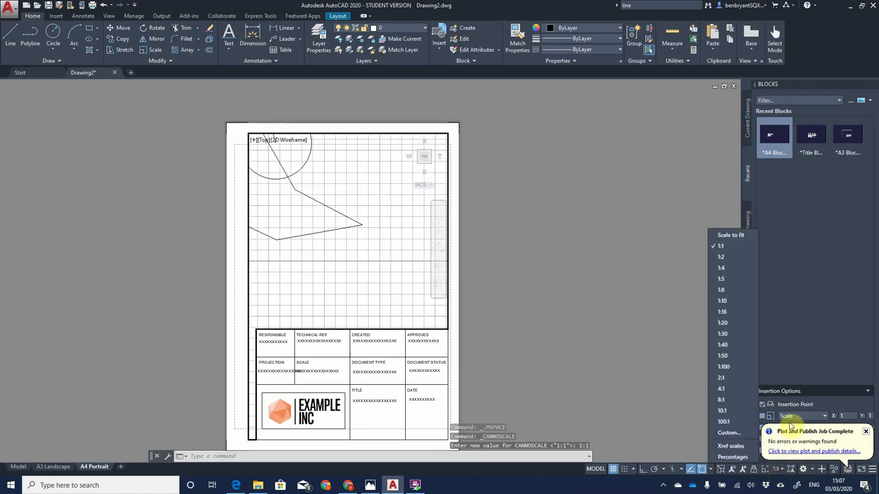
pyautogui.click(721, 257)
pyautogui.moveTo(361, 245); pyautogui.dragTo(385, 278, button='middle')
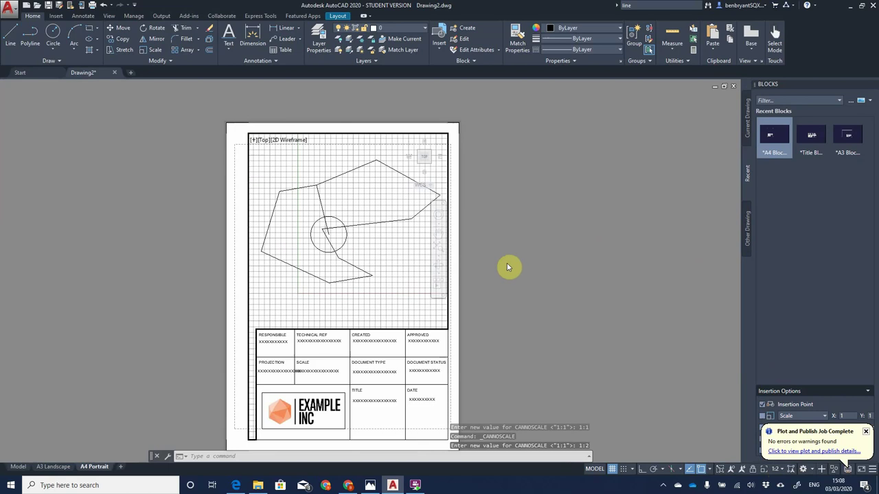
pyautogui.doubleClick(241, 272)
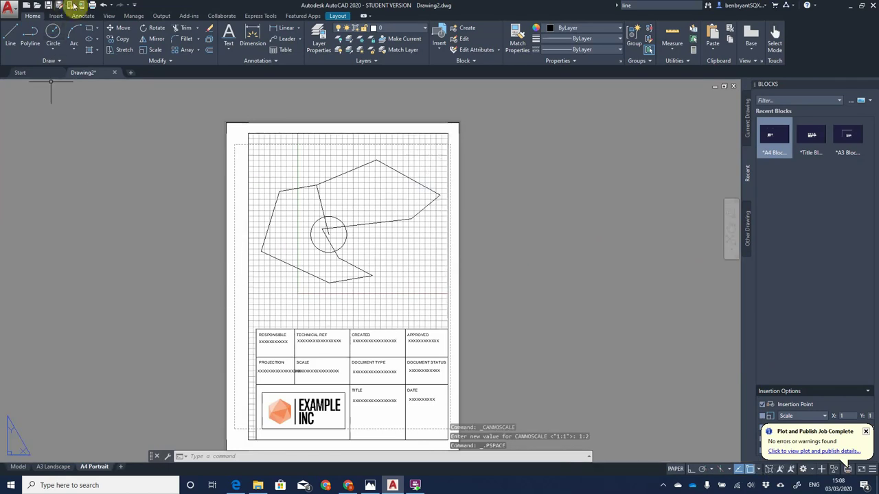
# Step: Start a plot and open the Publish dialog, leaving sheet list and output settings unchanged
pyautogui.click(93, 5)
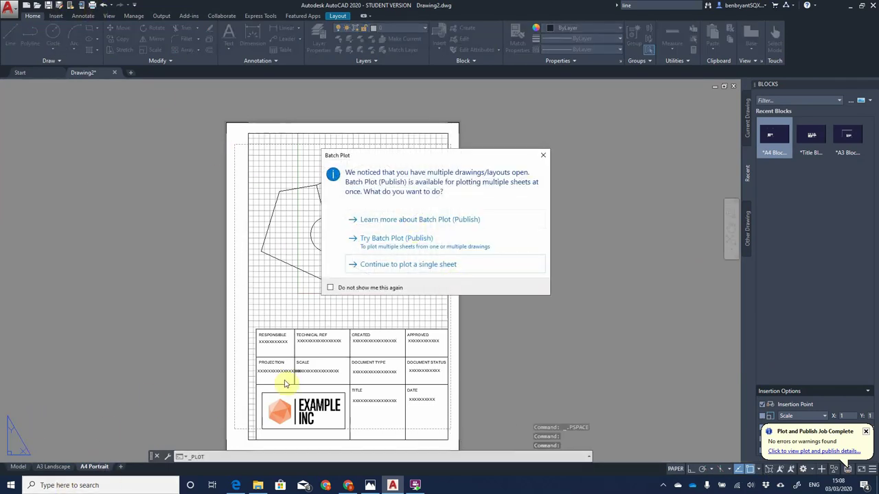
pyautogui.click(433, 245)
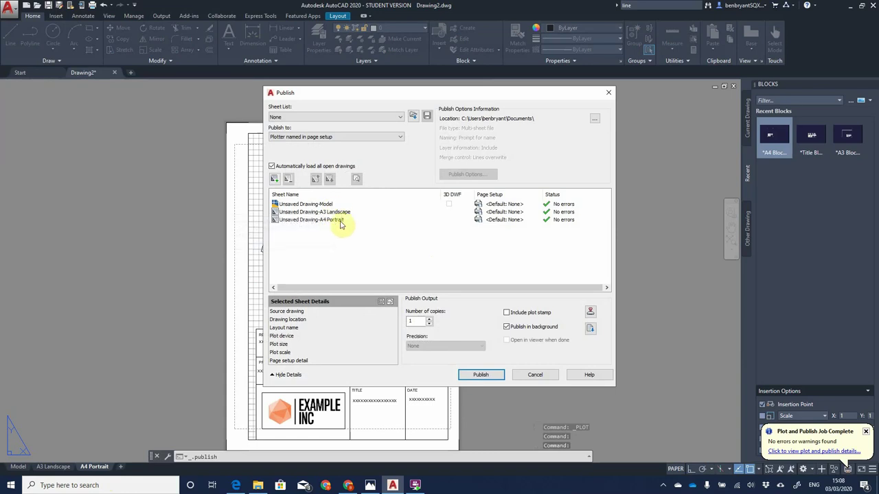
pyautogui.click(347, 118)
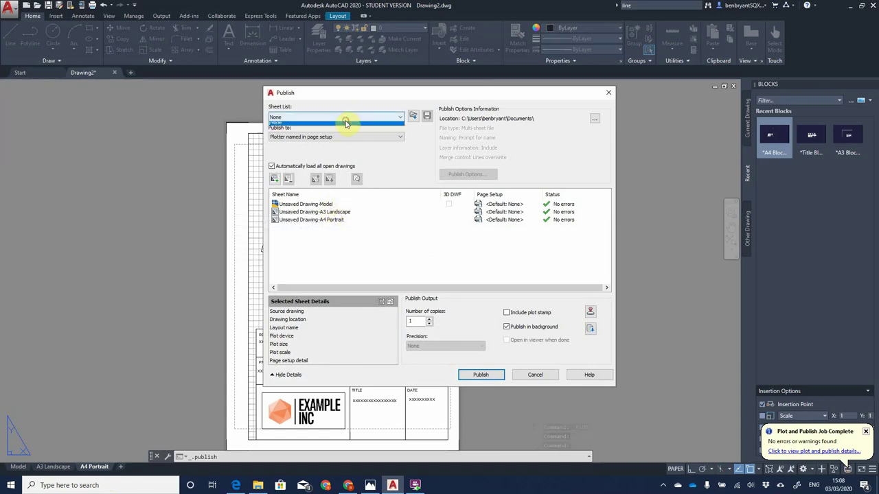
pyautogui.click(345, 125)
pyautogui.click(346, 137)
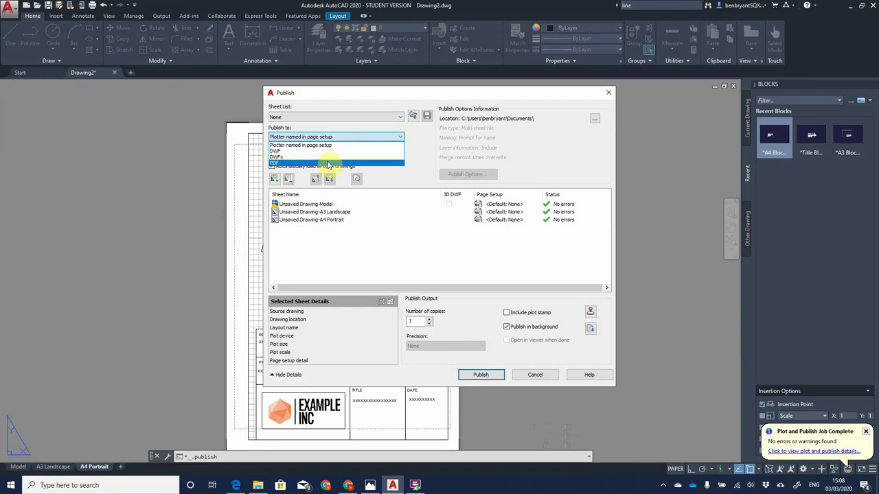
pyautogui.click(382, 185)
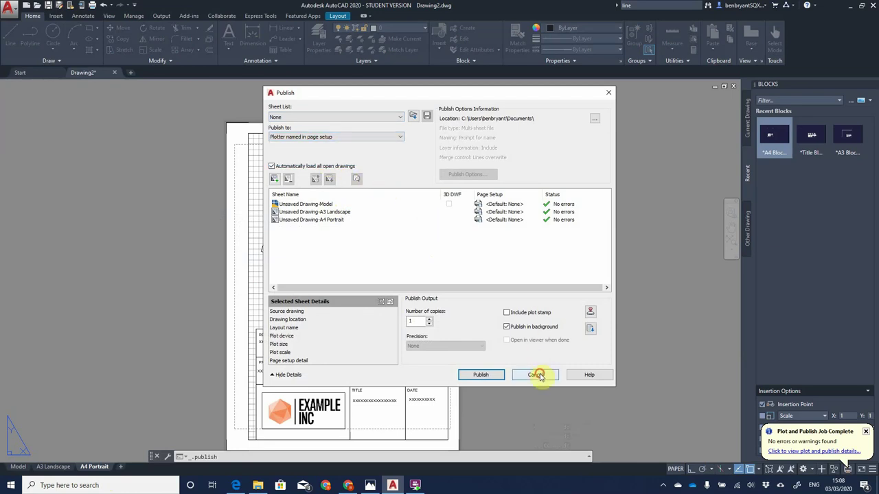
# Step: Cancel publishing, save the sheet list, dismiss the warning, and start plotting the layout
pyautogui.click(539, 375)
pyautogui.click(451, 244)
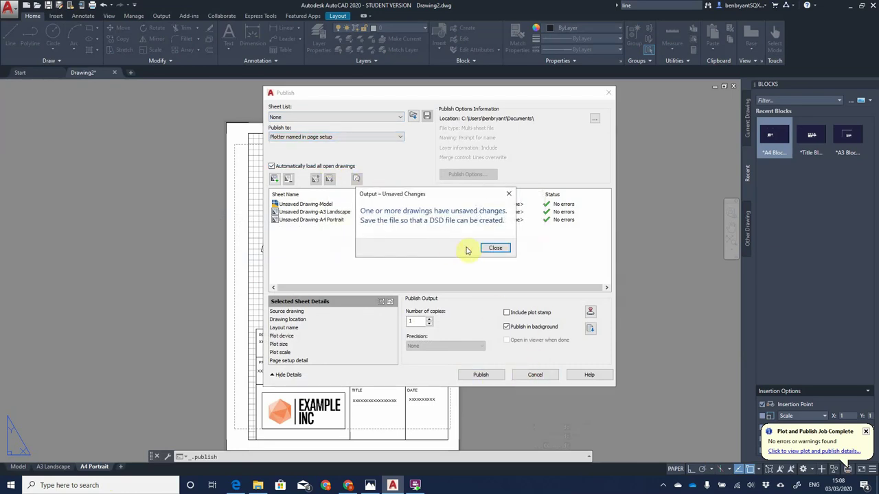
pyautogui.click(503, 248)
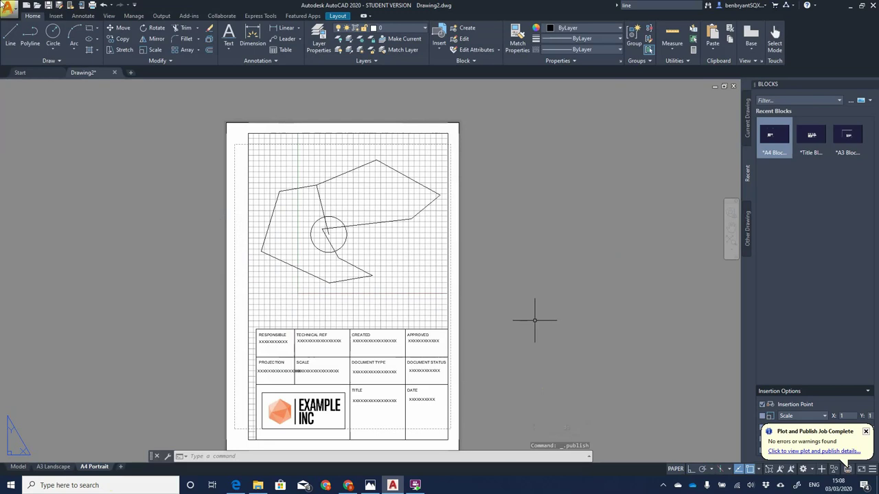
pyautogui.click(93, 5)
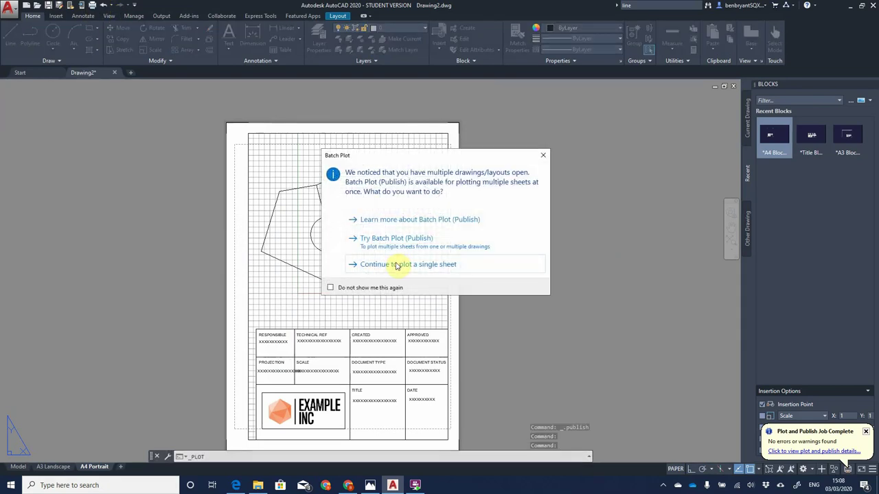
# Step: Plot a single sheet using Adobe PDF as the printer
pyautogui.click(396, 265)
pyautogui.click(367, 175)
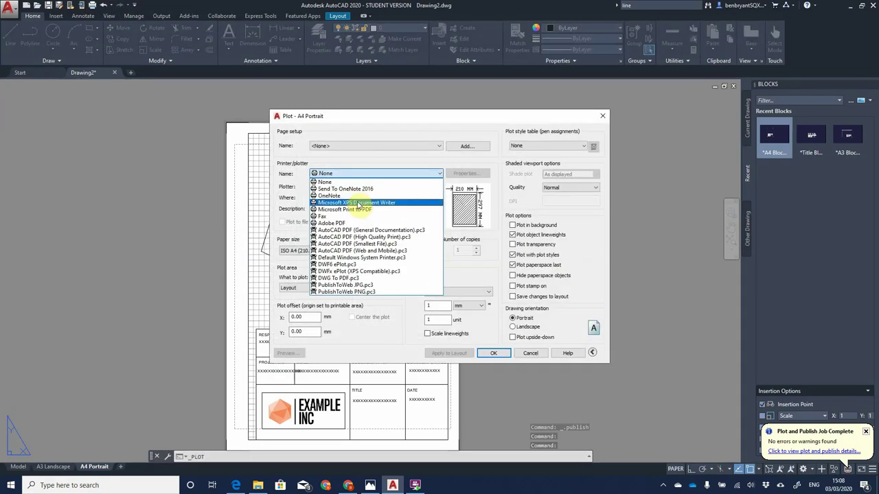
pyautogui.click(353, 224)
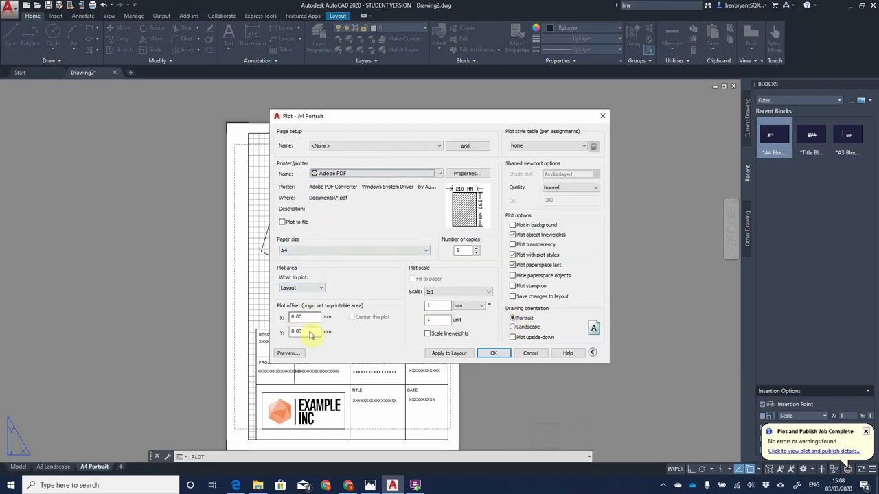
# Step: Plot a window from the paper's top-left to bottom-right corner, centred, and preview it
pyautogui.click(302, 288)
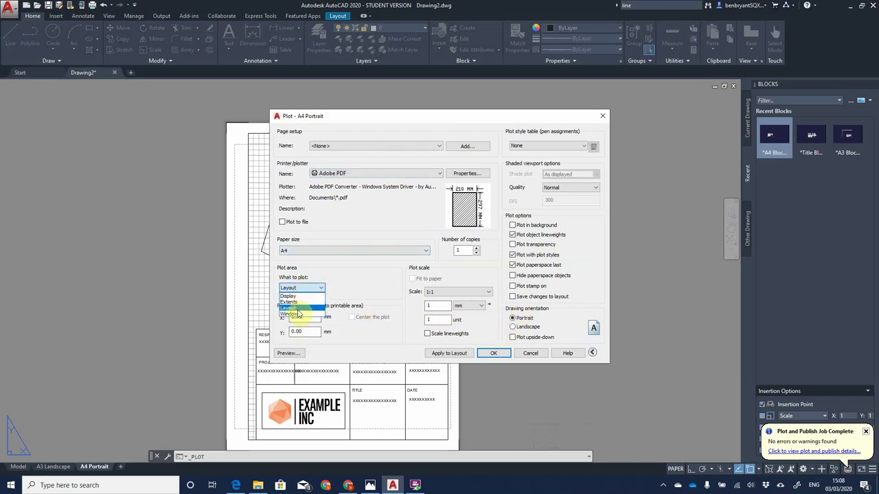
pyautogui.click(298, 314)
pyautogui.click(227, 122)
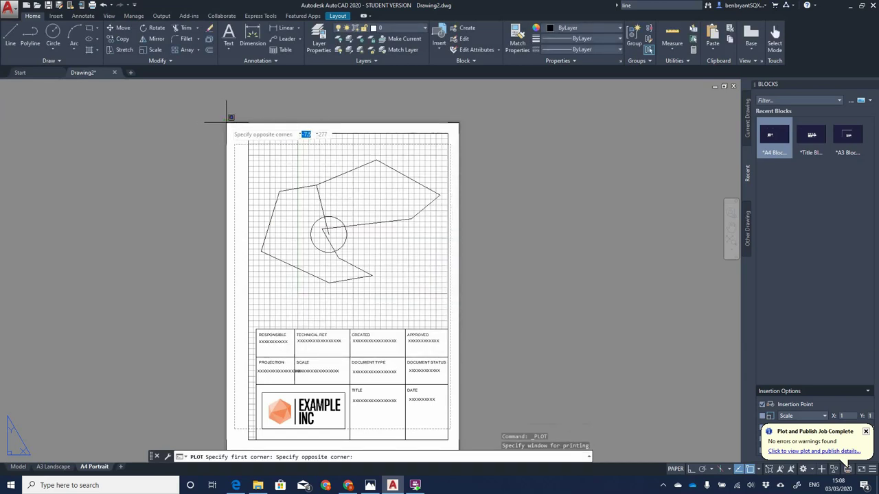
pyautogui.moveTo(487, 363); pyautogui.dragTo(476, 298, button='middle')
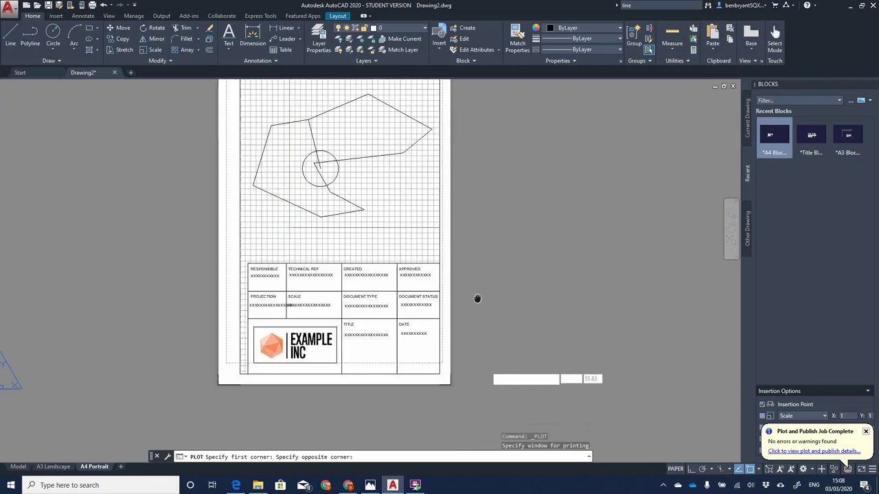
pyautogui.click(451, 379)
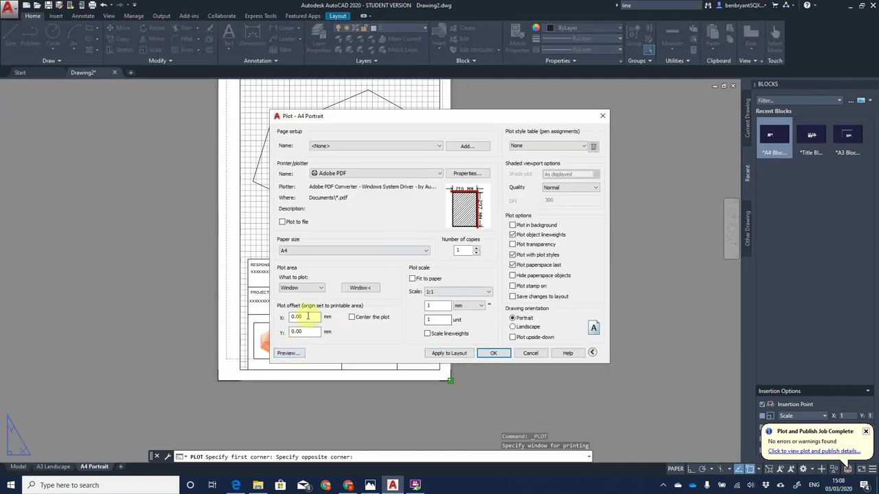
pyautogui.click(353, 318)
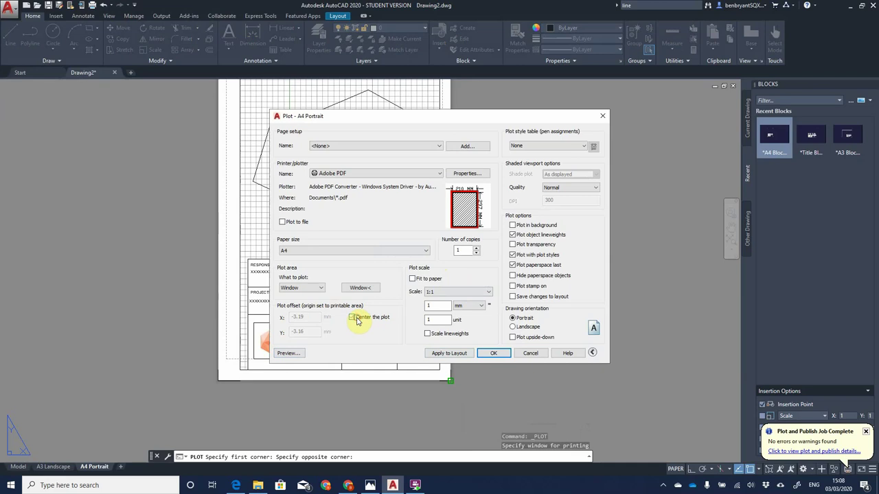
pyautogui.click(289, 354)
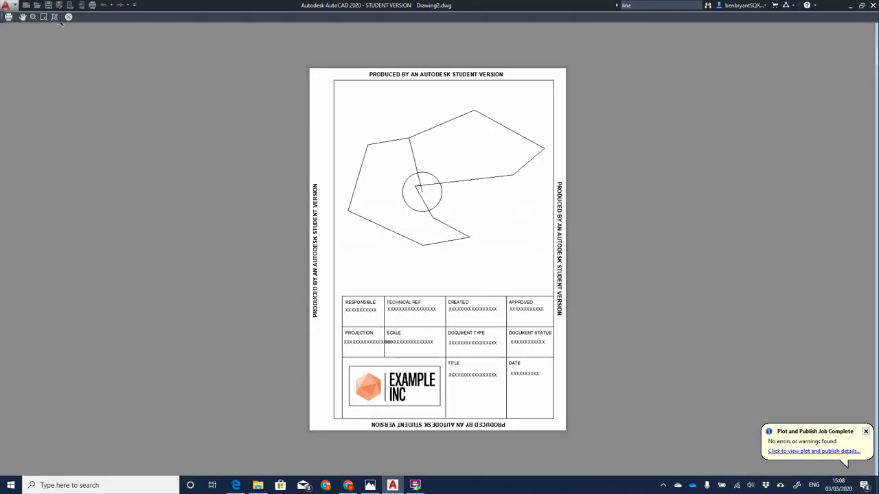
# Step: Plot the sheet and save it as Drawing2 A4 Portrait (1).pdf in ScreenCaptures
pyautogui.click(9, 19)
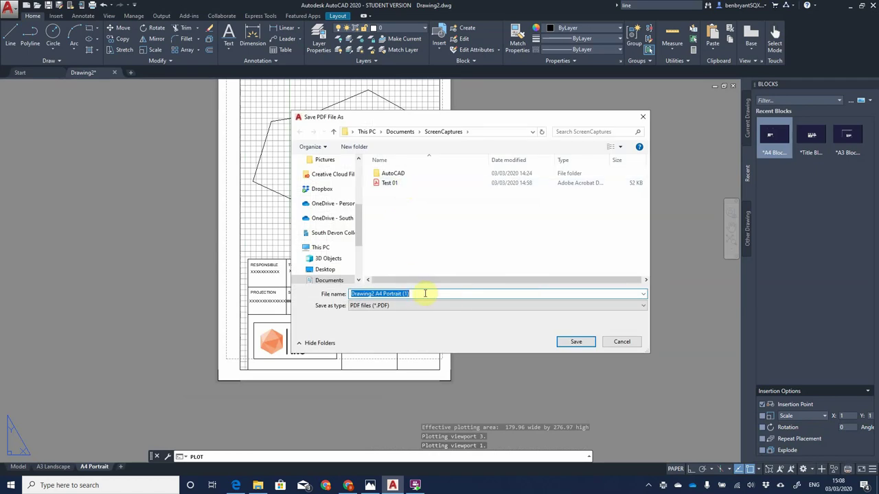
pyautogui.click(571, 342)
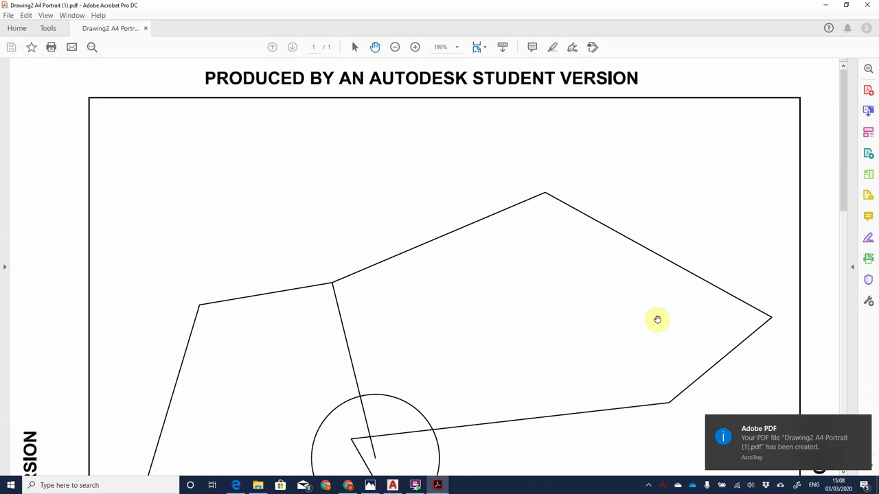
# Step: Scroll through the PDF to inspect the sketch and EXAMPLE INC title block, then close Acrobat
pyautogui.scroll(-3, 492, 221)
pyautogui.scroll(-15, 492, 220)
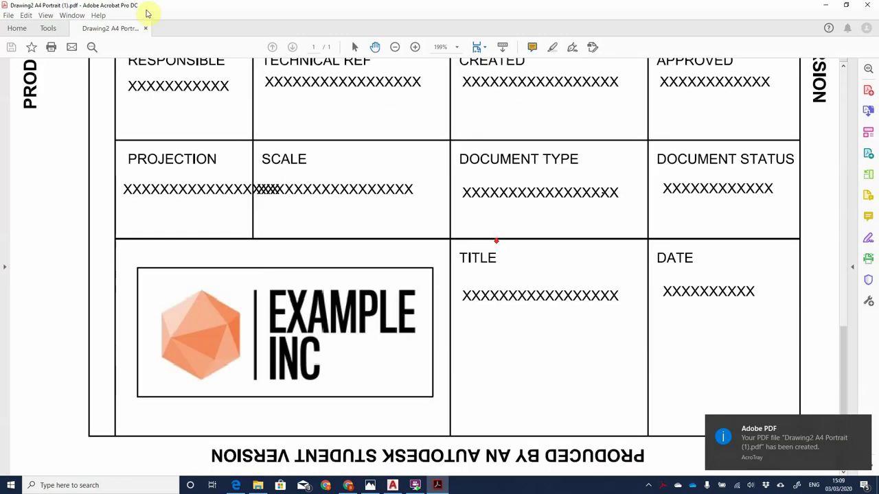
pyautogui.scroll(18, 420, 275)
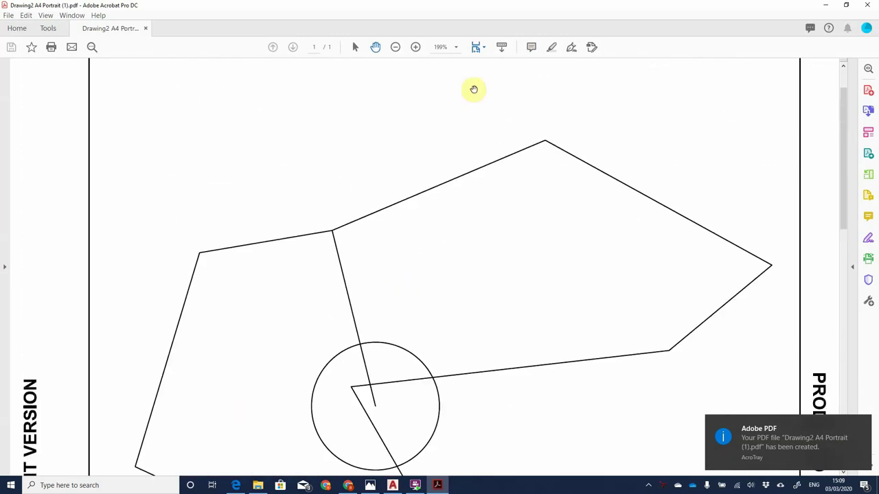
pyautogui.scroll(-18, 430, 192)
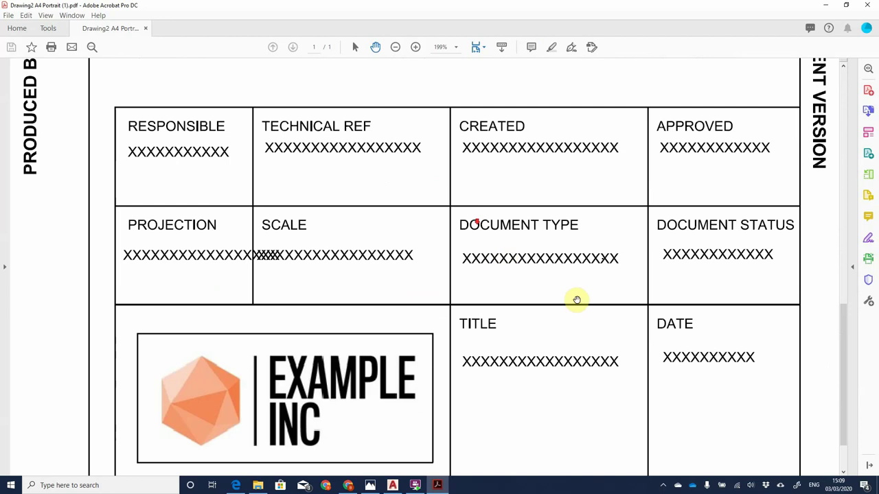
pyautogui.scroll(18, 526, 226)
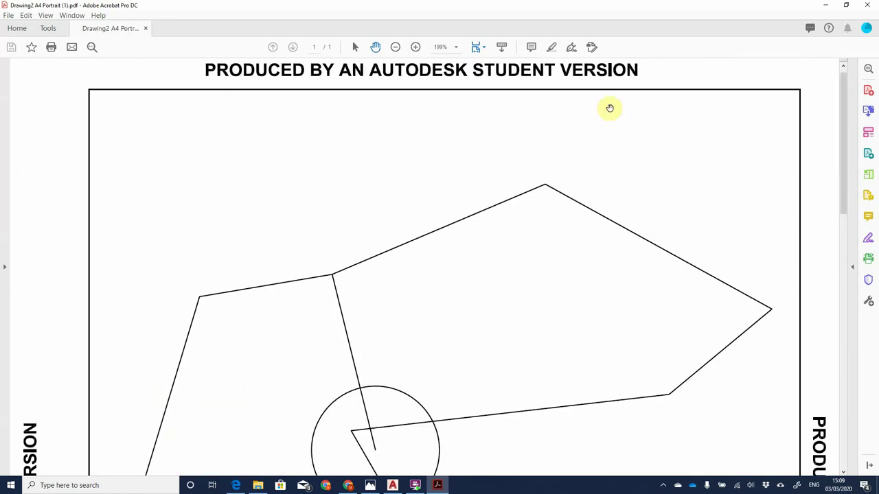
pyautogui.click(868, 5)
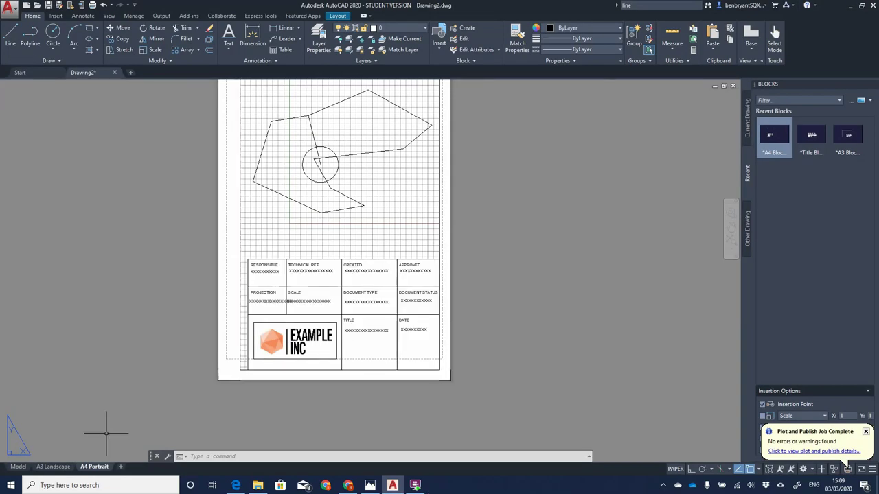
# Step: Return to model space and erase the polygon and circle with a window selection
pyautogui.click(53, 466)
pyautogui.click(94, 467)
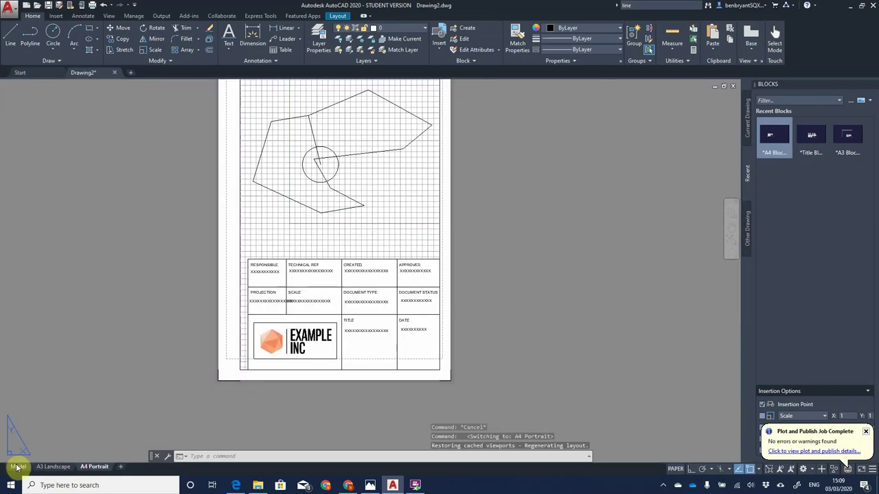
pyautogui.click(18, 467)
pyautogui.click(72, 122)
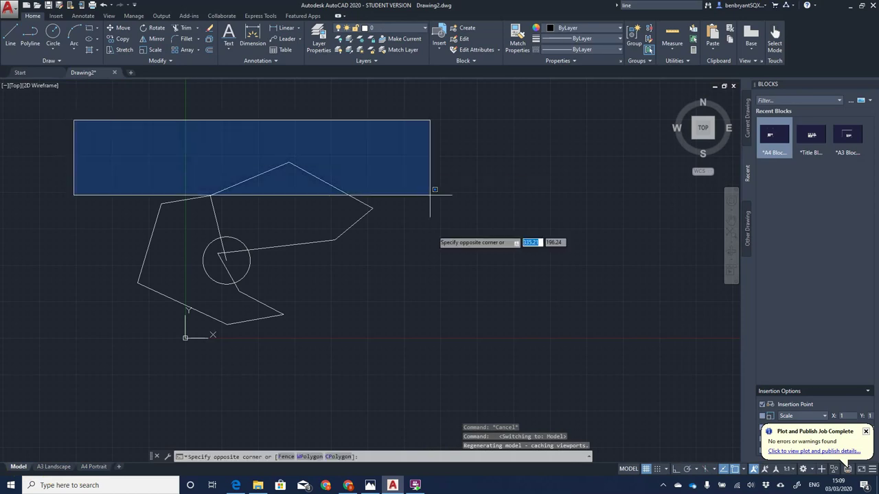
pyautogui.click(431, 367)
pyautogui.press('Delete')
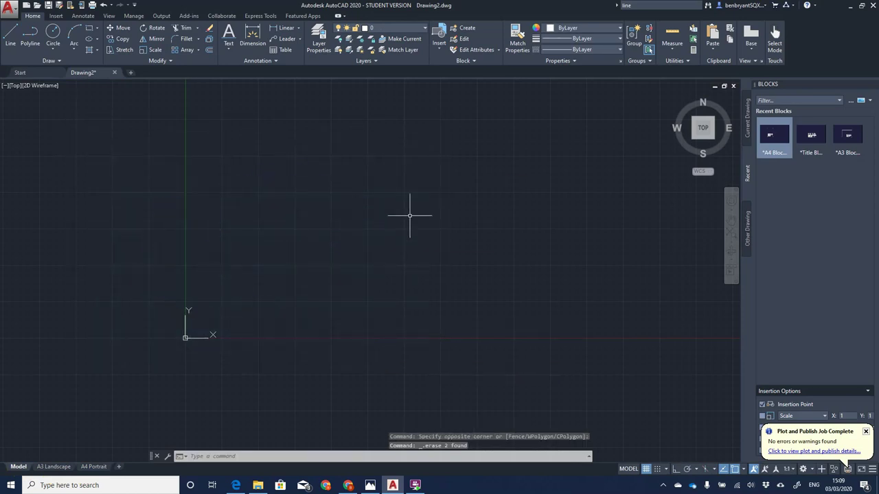
# Step: Close the Blocks palette, pan the empty view, and dismiss the mail notification
pyautogui.scroll(1, 398, 218)
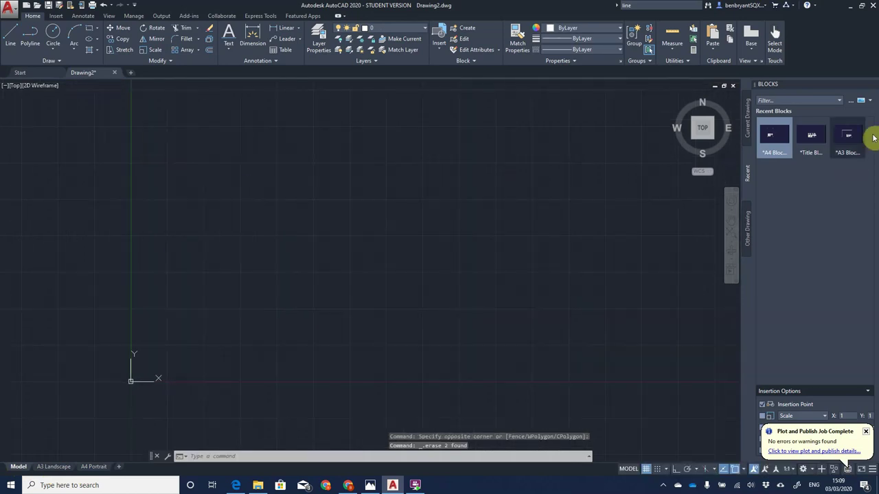
pyautogui.click(873, 85)
pyautogui.moveTo(402, 243); pyautogui.dragTo(360, 265, button='middle')
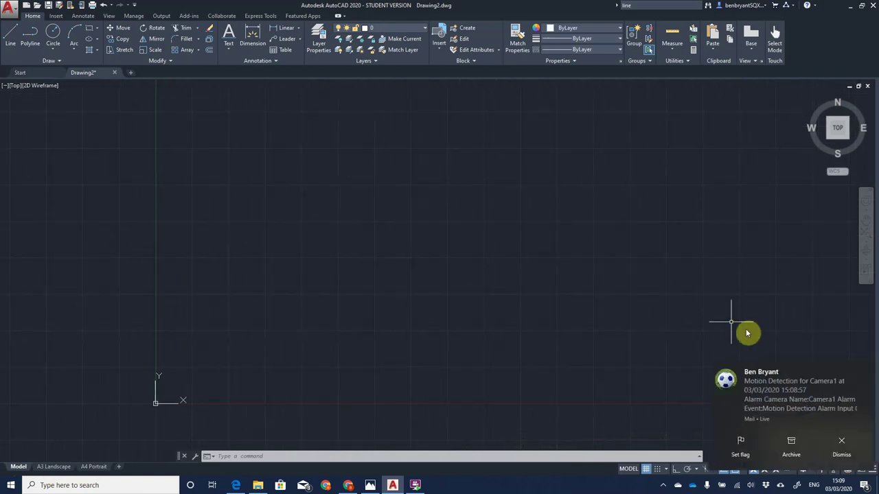
pyautogui.click(864, 370)
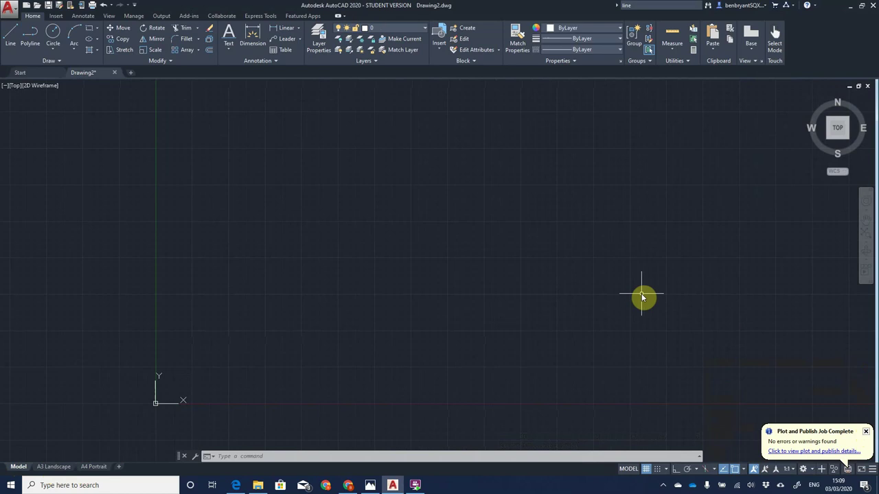
# Step: Minimise AutoCAD, close Photos, and open the FlashBack Express tray menu
pyautogui.click(850, 6)
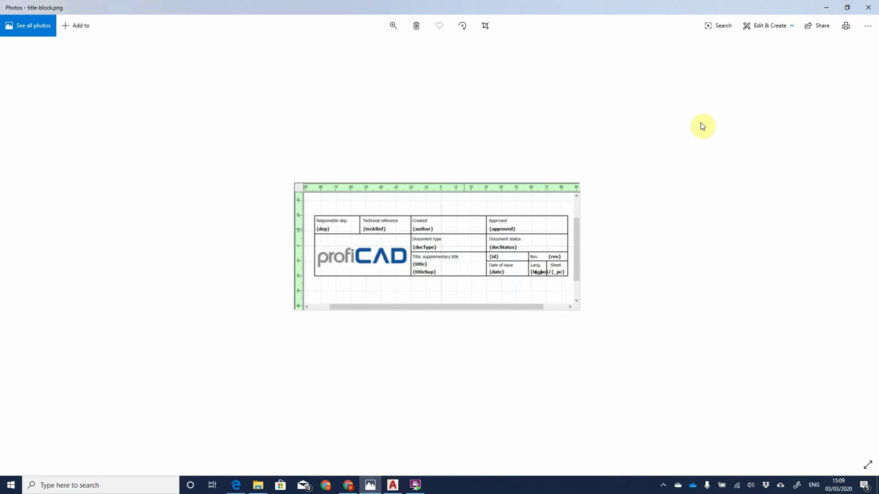
pyautogui.click(865, 6)
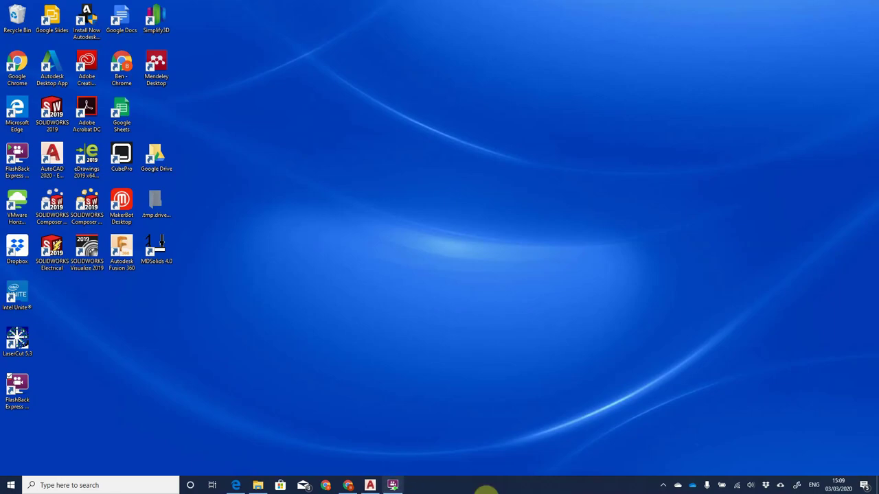
pyautogui.click(664, 485)
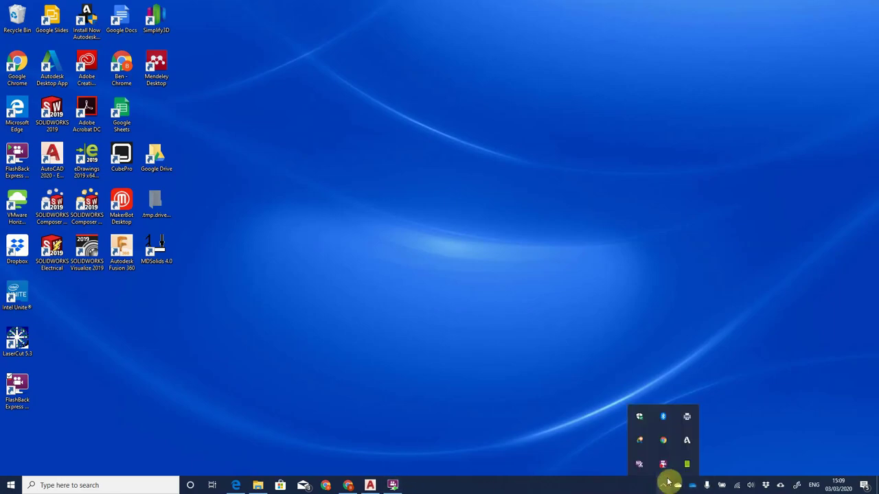
pyautogui.rightClick(662, 465)
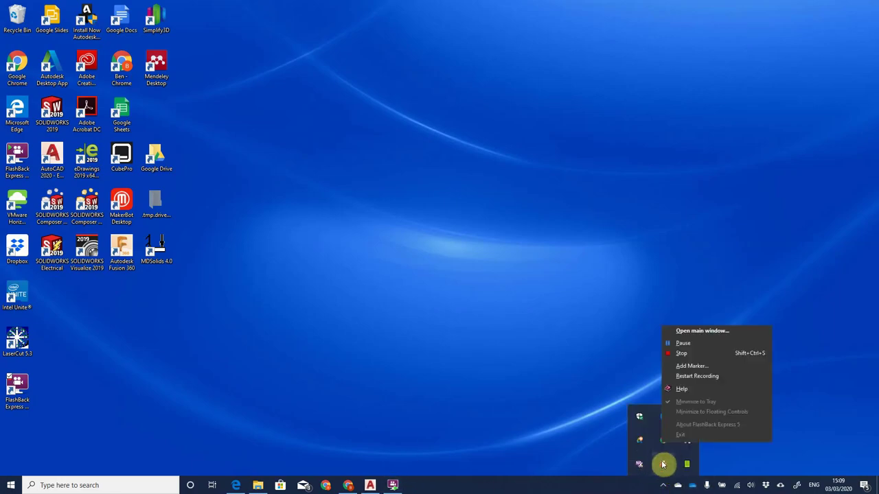